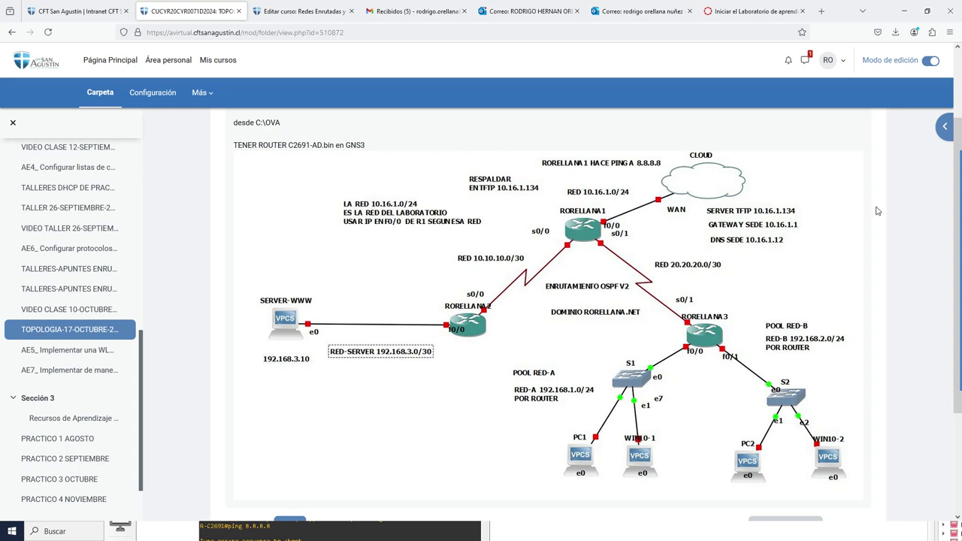
- Leave the browser, show the 10.16.1.101 remote desktop session in full screen and minimize its GNS3 window
mouse_move(945, 209)
mouse_move(943, 236)
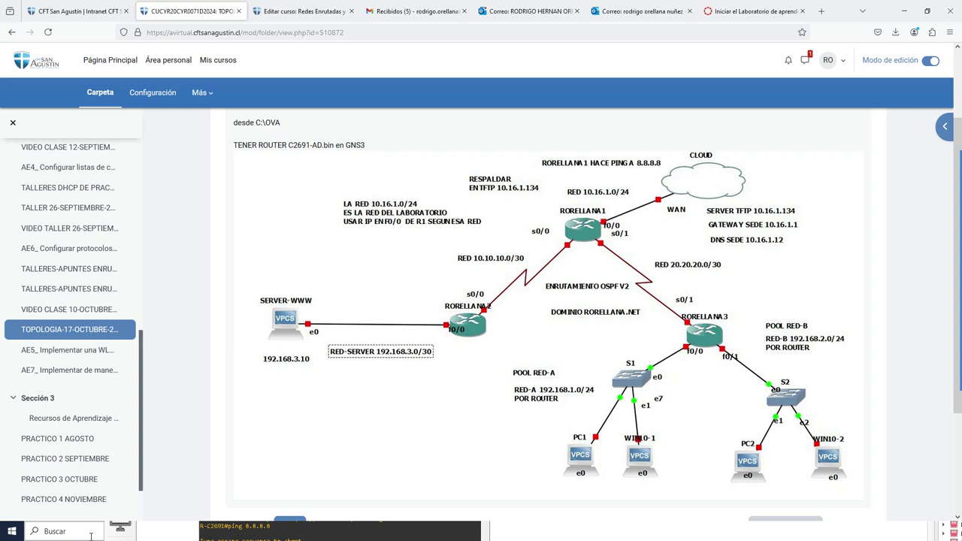
left_click(893, 12)
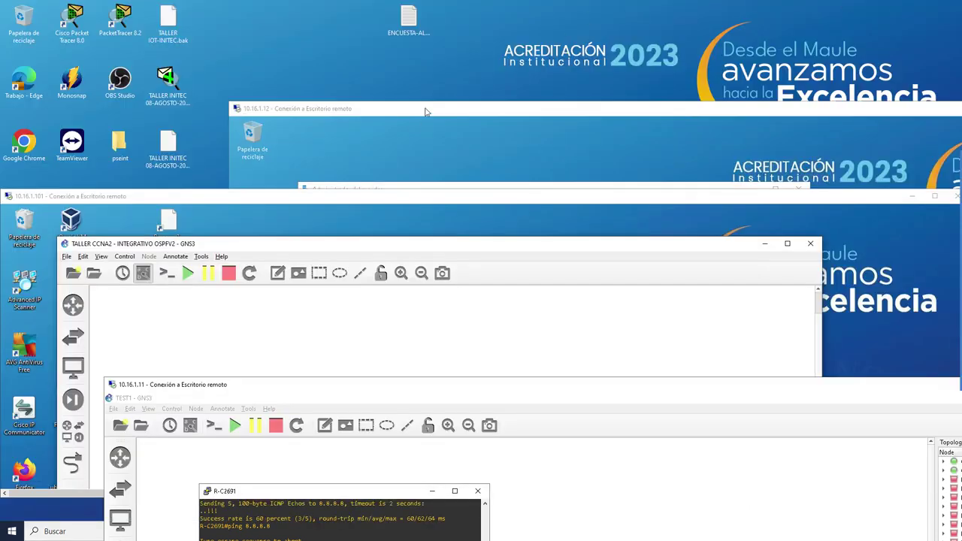
left_click(182, 195)
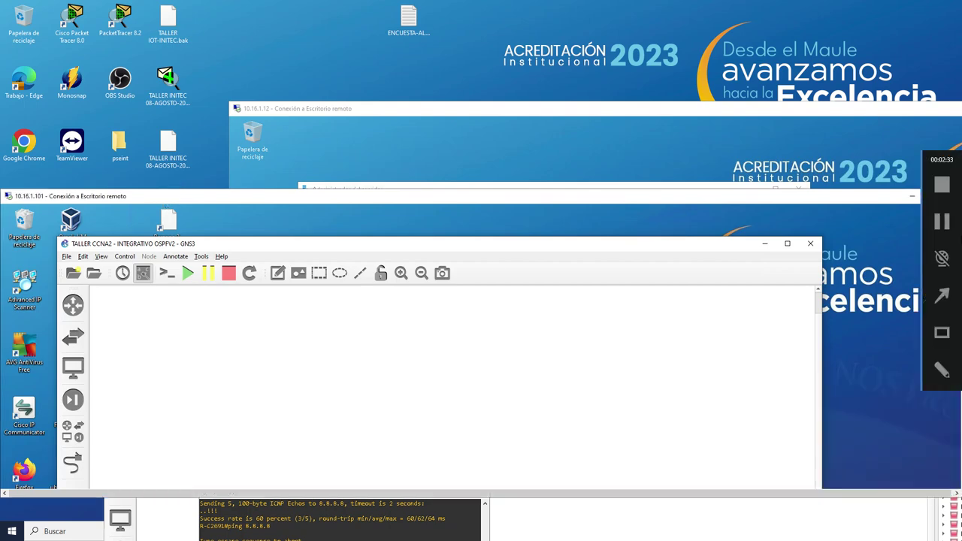
left_click(933, 195)
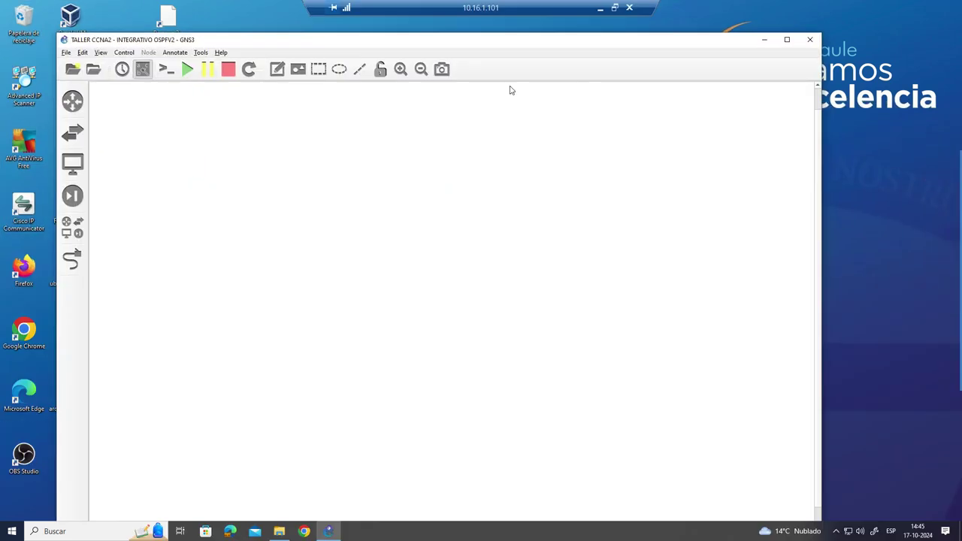
left_click(762, 42)
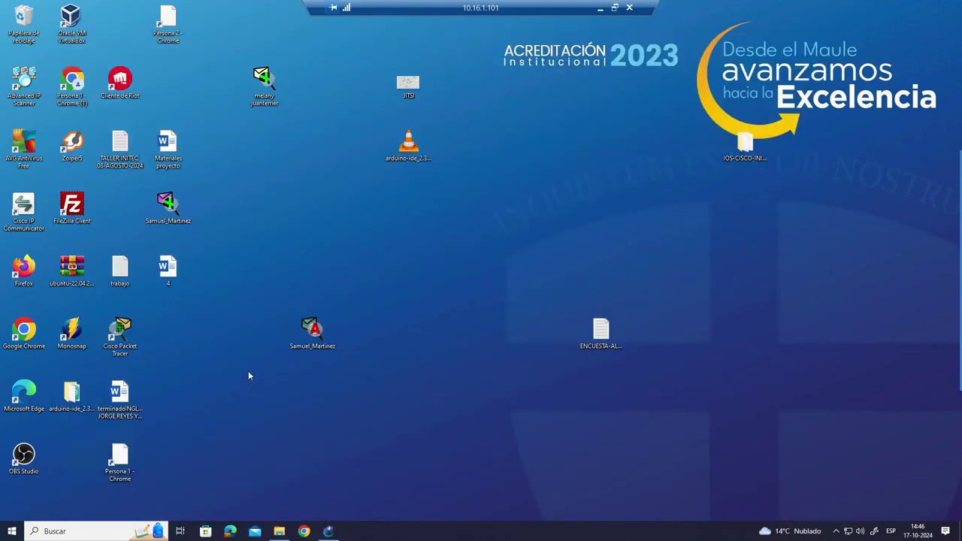
- Open a maximized File Explorer window at Este equipo and launch Oracle VM VirtualBox
double_click(24, 19)
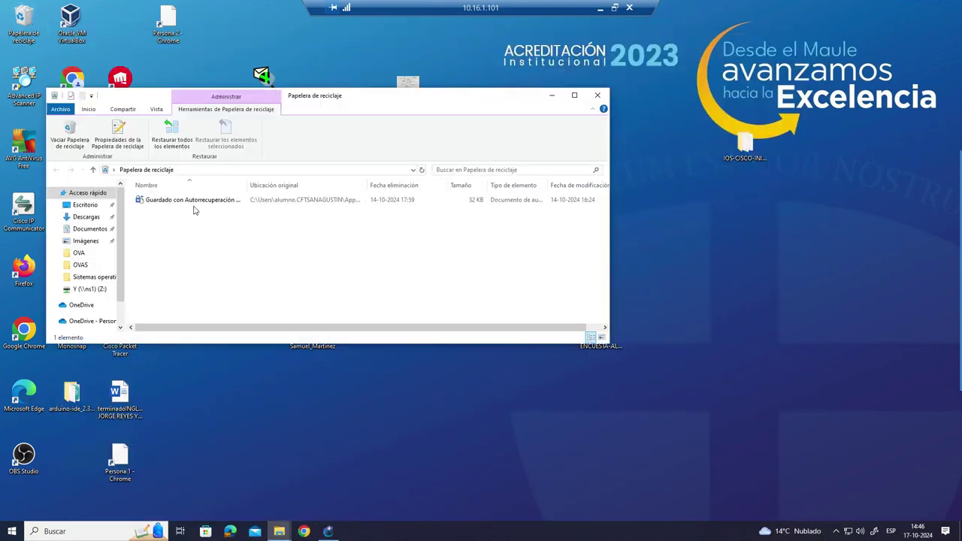
left_click(573, 96)
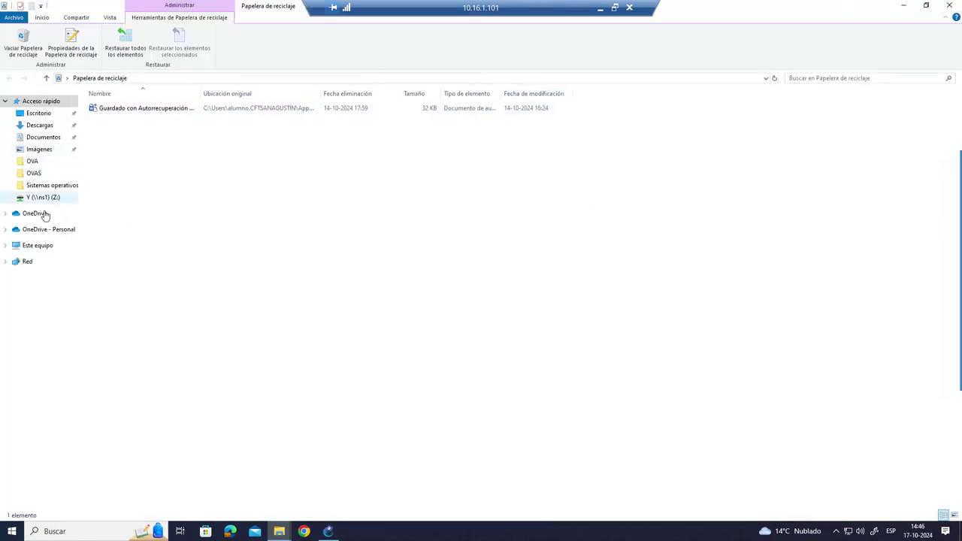
left_click(45, 246)
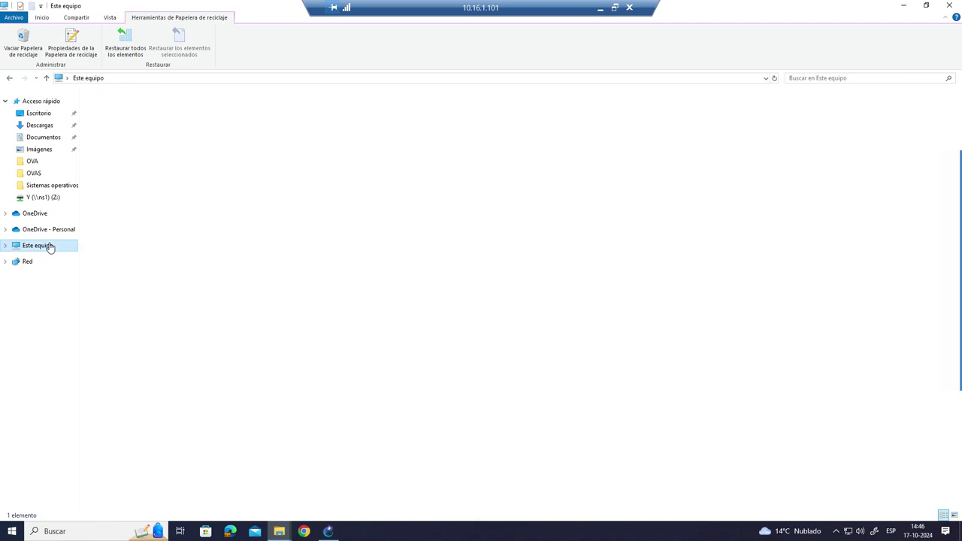
left_click(12, 531)
type("vi")
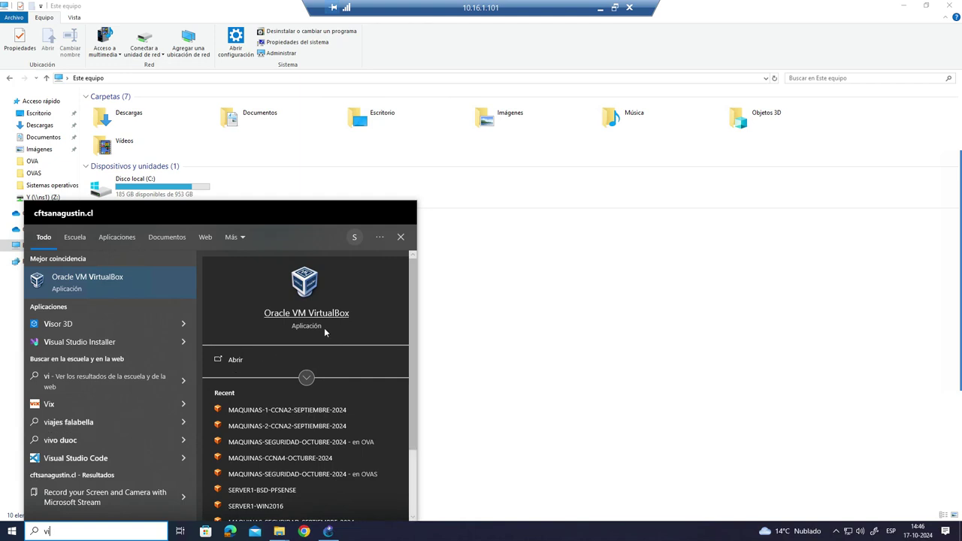
left_click(112, 279)
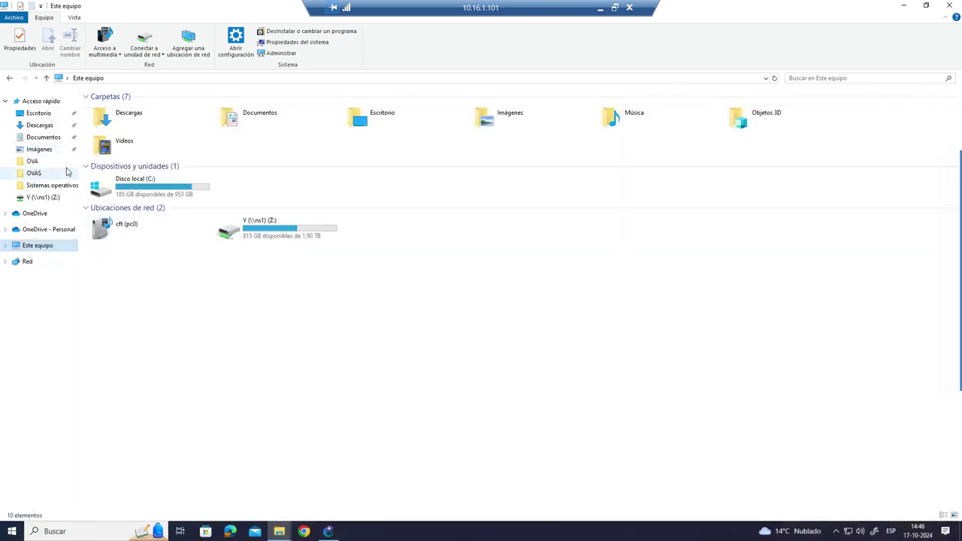
- Open the OVA folder on drive C:, view the TOPOLOGIA-17-OCTUBRE-2024 picture and close it
double_click(165, 186)
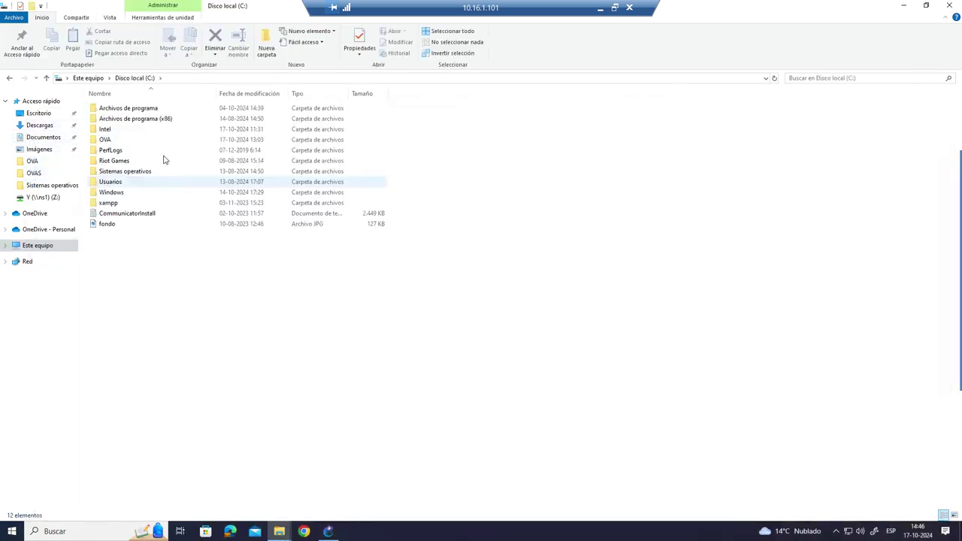
double_click(143, 140)
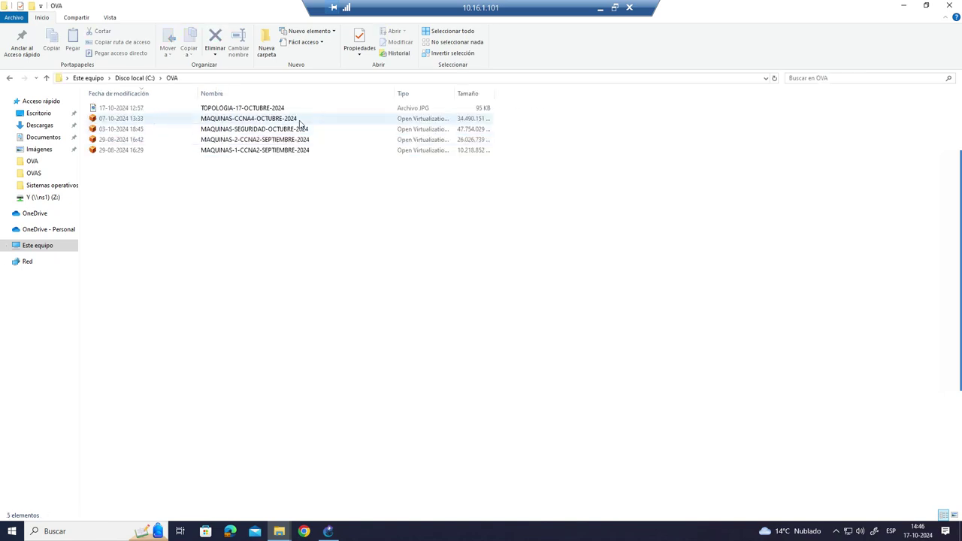
double_click(265, 108)
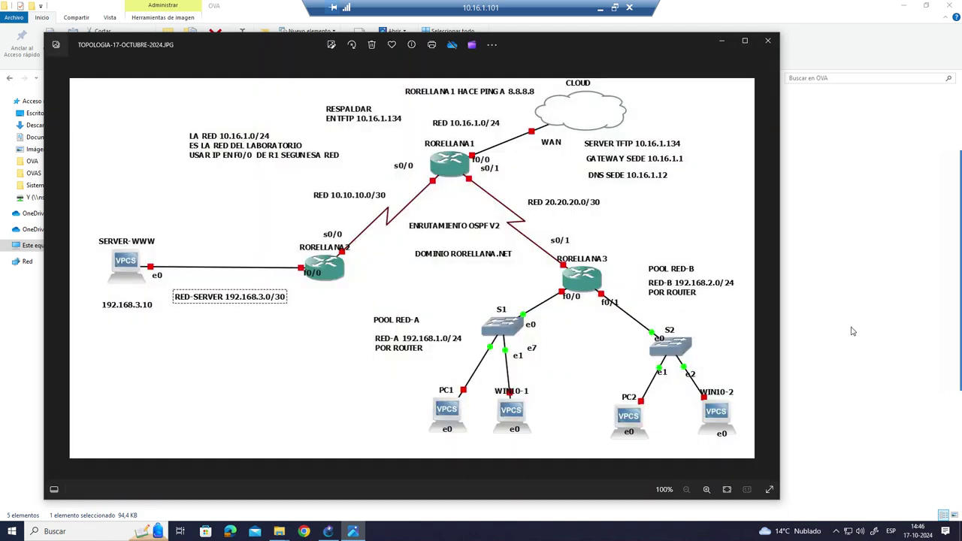
key("Escape")
- Import the MAQUINAS-2-CCNA2-SEPTIEMBRE-2024 appliance into VirtualBox with its suggested preferences
left_click(269, 139)
double_click(272, 150)
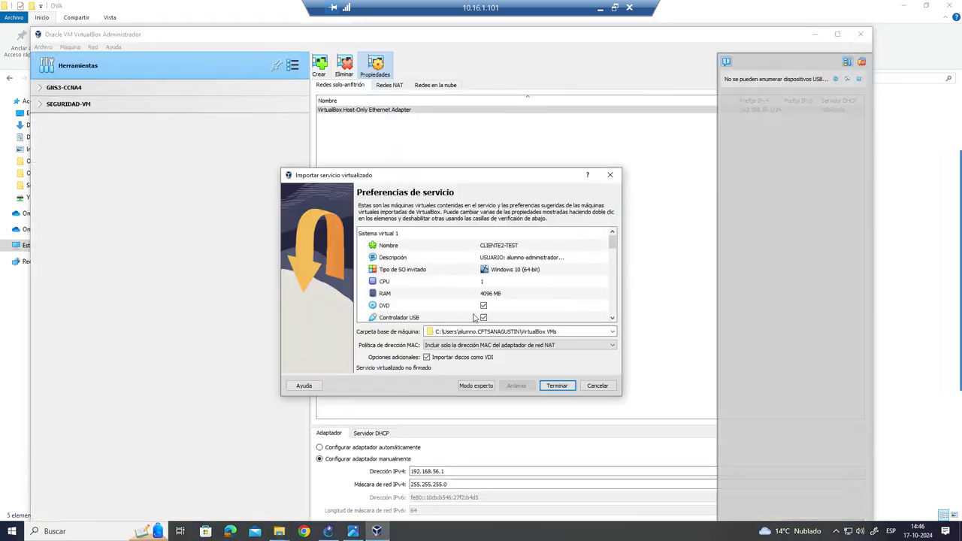
left_click(566, 388)
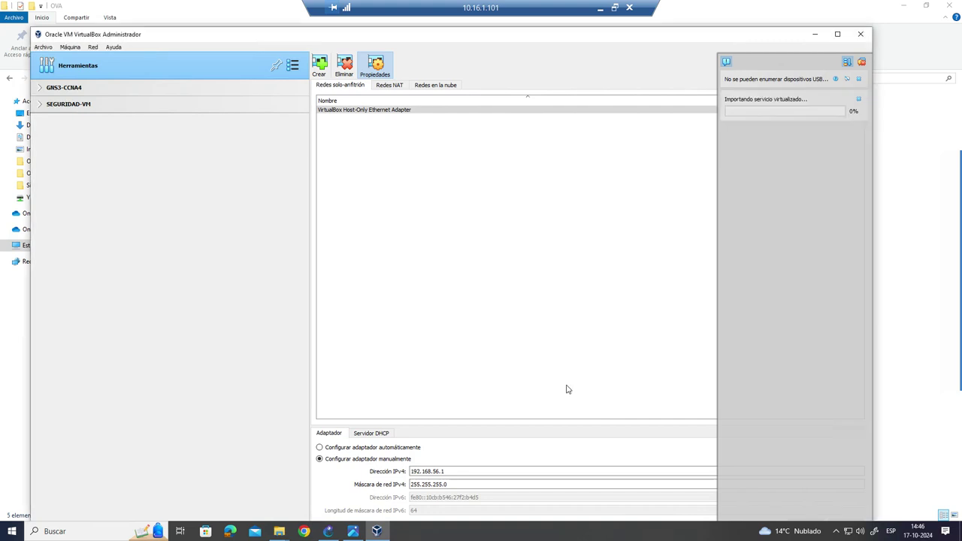
- Return to the OVA folder and import the MAQUINAS-1-CCNA2-SEPTIEMBRE-2024 appliance with its suggested preferences
left_click(894, 273)
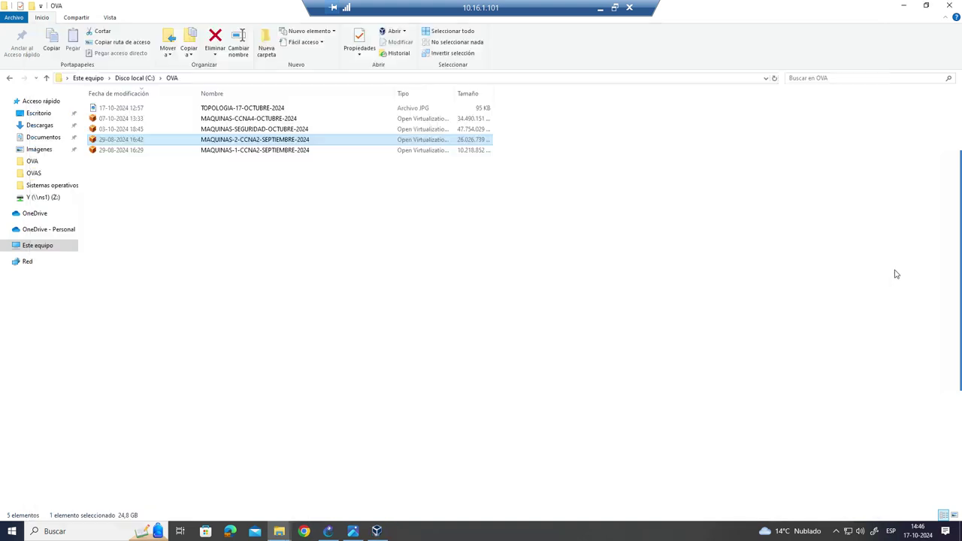
left_click(256, 153)
key("Return")
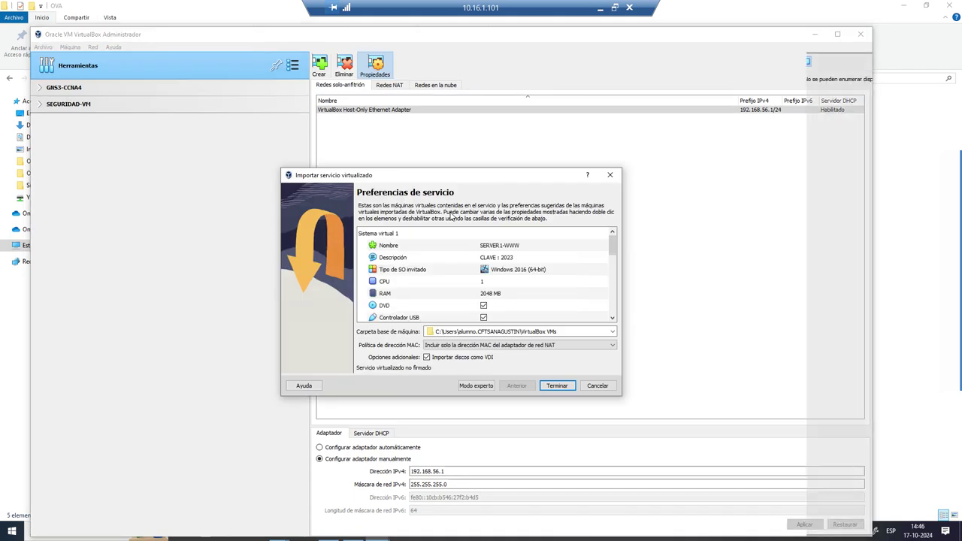
left_click(556, 385)
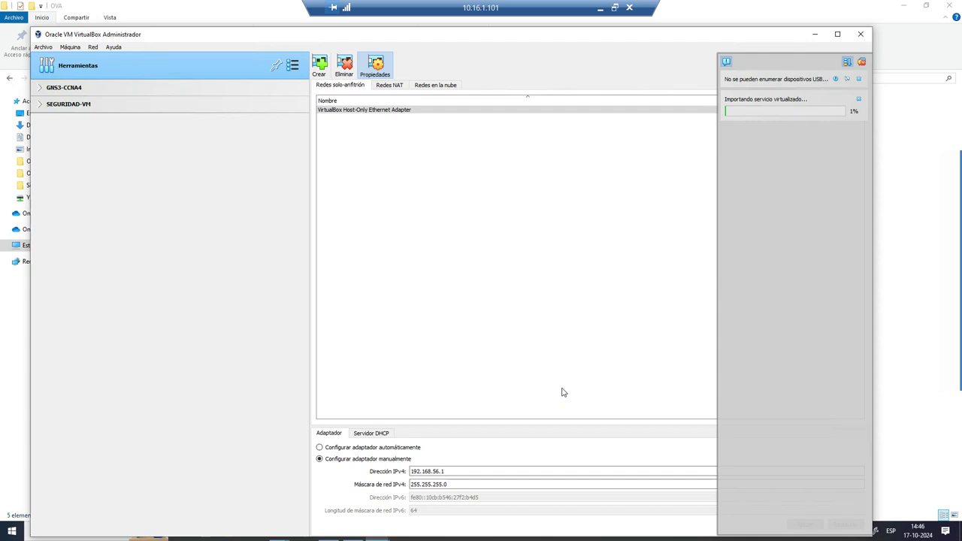
- Switch back to the TALLER CCNA2 - INTEGRATIVO OSPFV2 project in GNS3 and start inserting a picture
left_click_drag(283, 39, 548, 168)
left_click(200, 389)
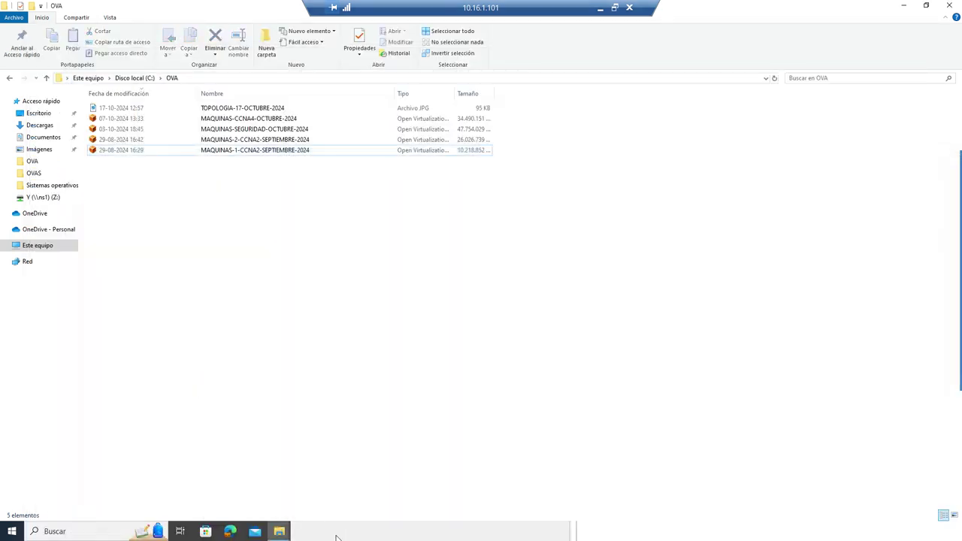
key("super")
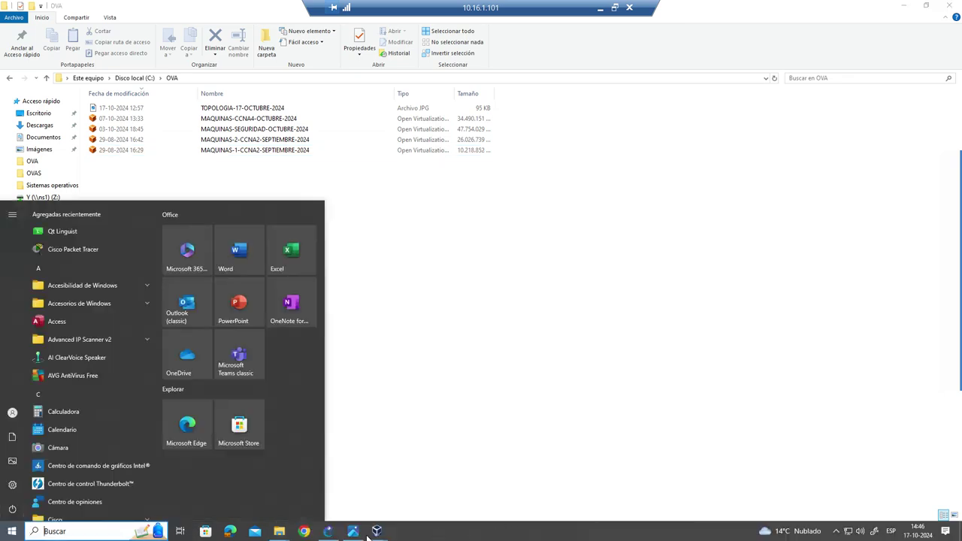
left_click(330, 532)
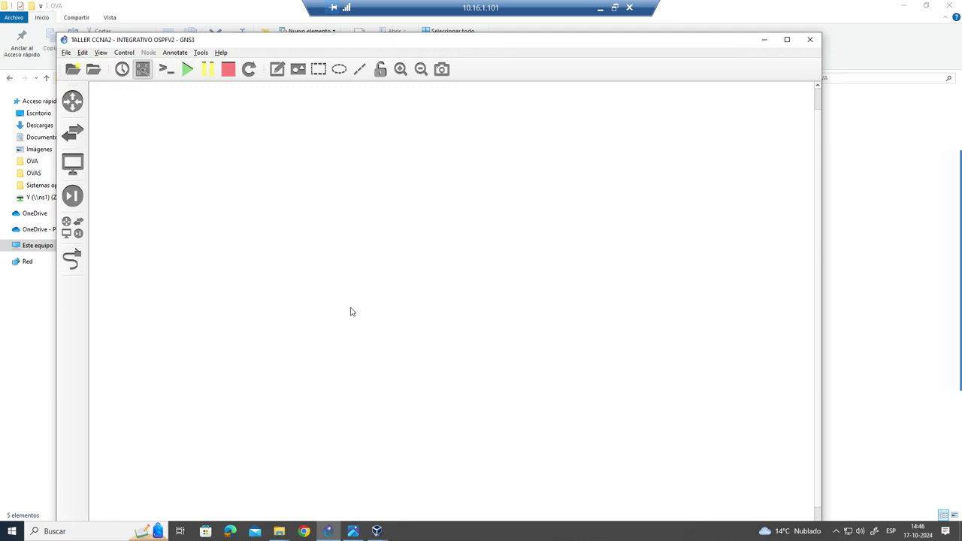
left_click(298, 71)
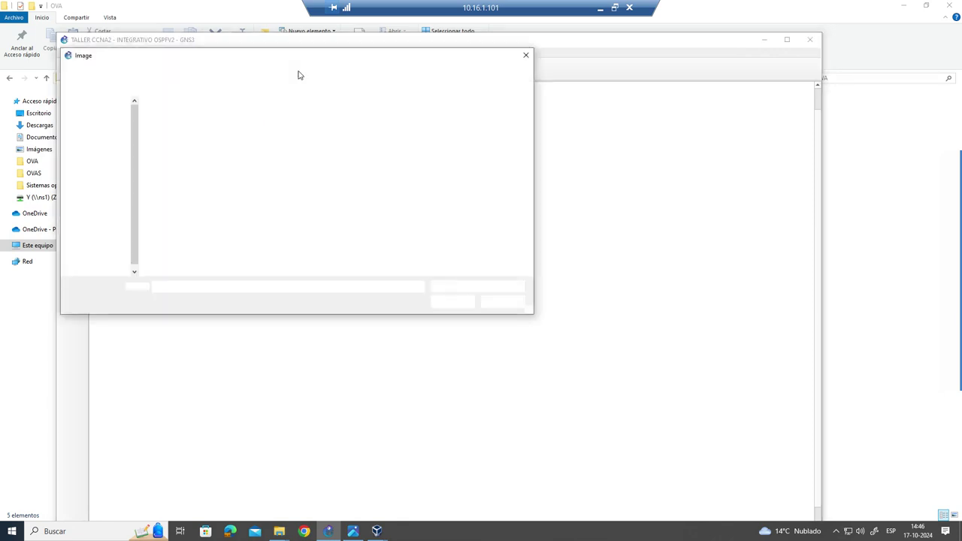
left_click(99, 254)
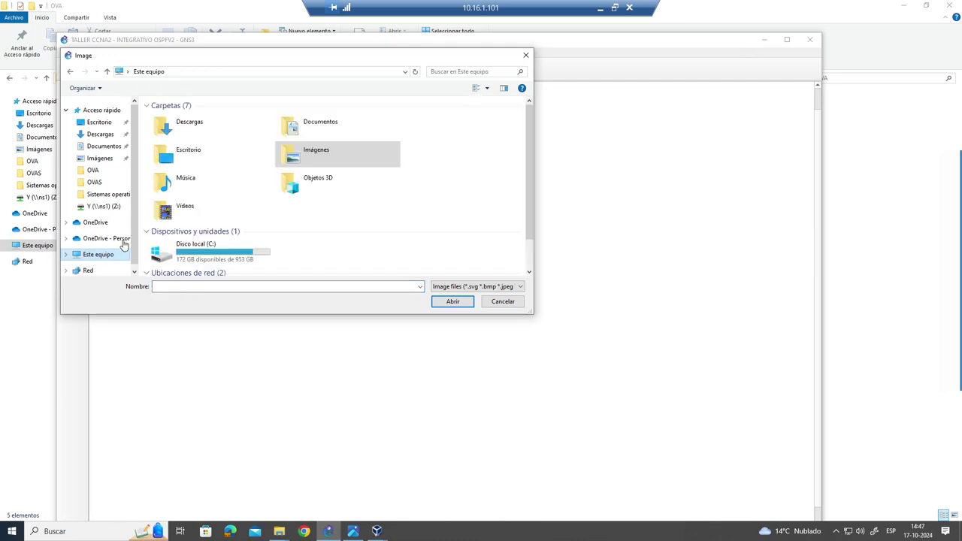
scroll(236, 231, "down", 1)
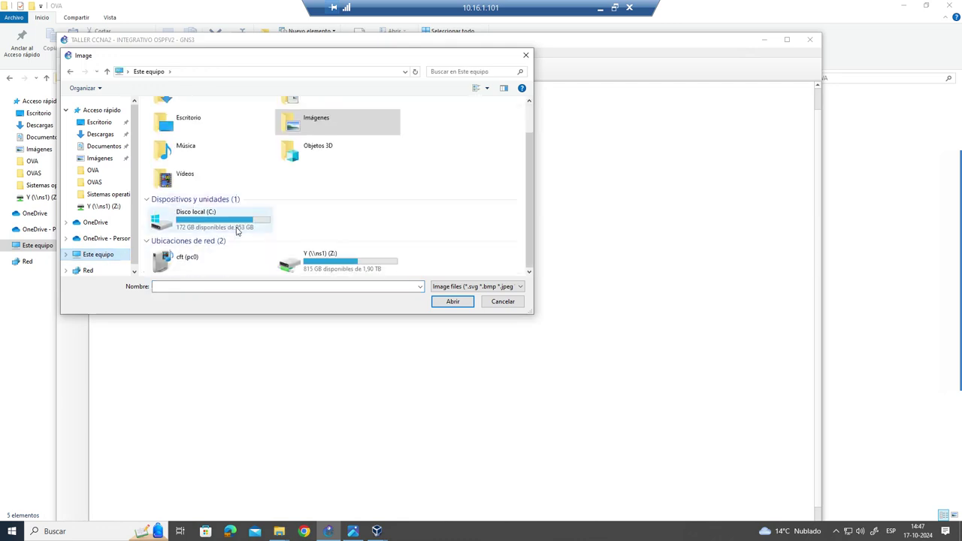
left_click(100, 133)
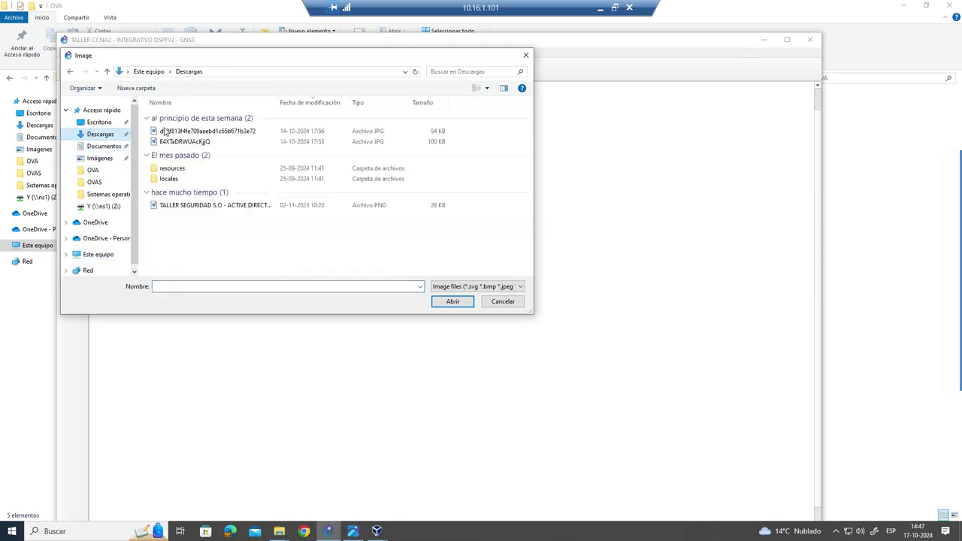
left_click(218, 205)
left_click(236, 254)
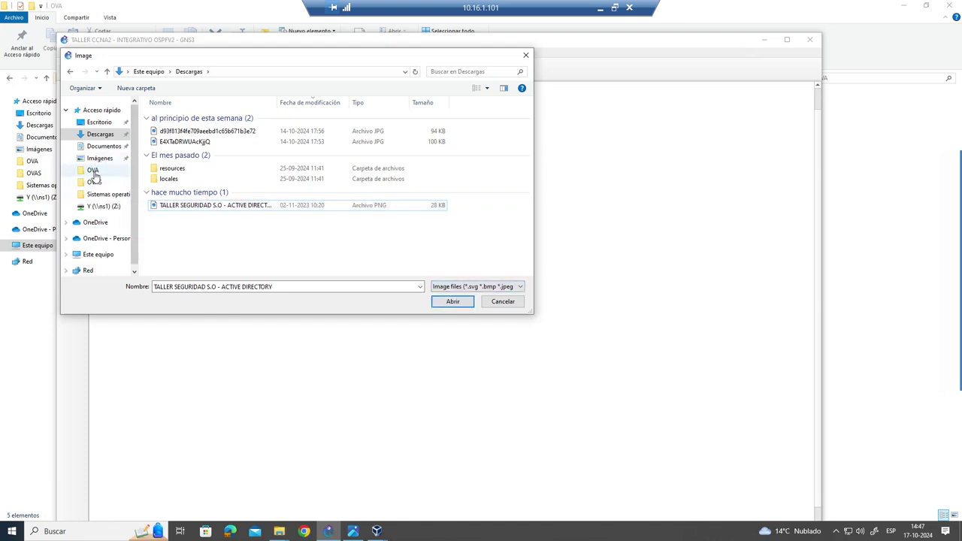
- Insert the TOPOLOGIA-17-OCTUBRE-2024 picture from the OVA folder into the project workspace
left_click(92, 171)
left_click(174, 133)
left_click(458, 302)
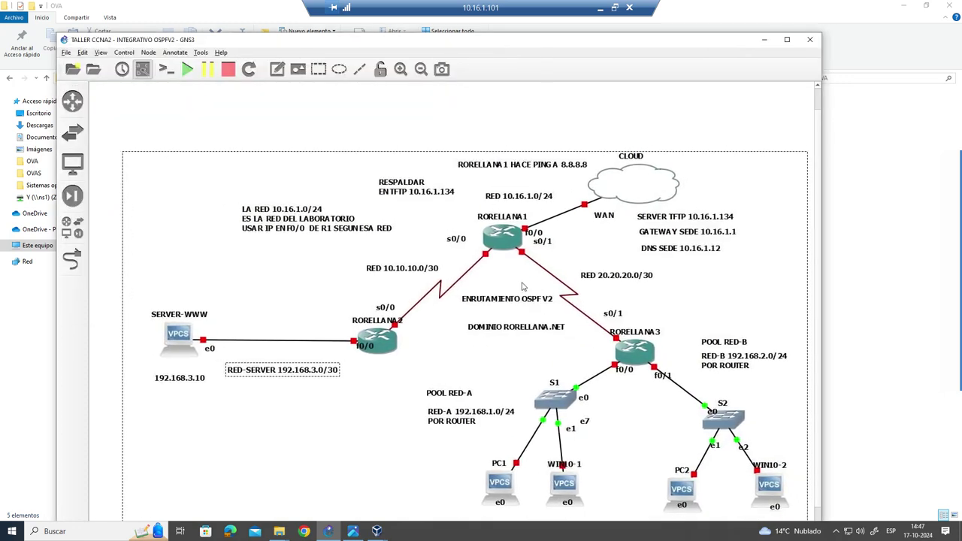
- Maximize the GNS3 window and shift the topology picture slightly down and to the left, leaving free space above it
left_click(787, 40)
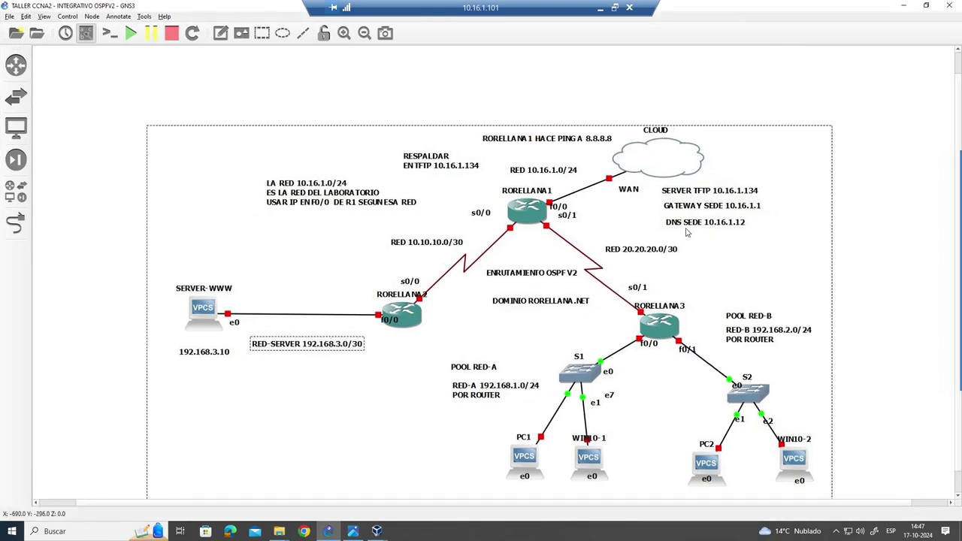
left_click_drag(689, 223, 657, 233)
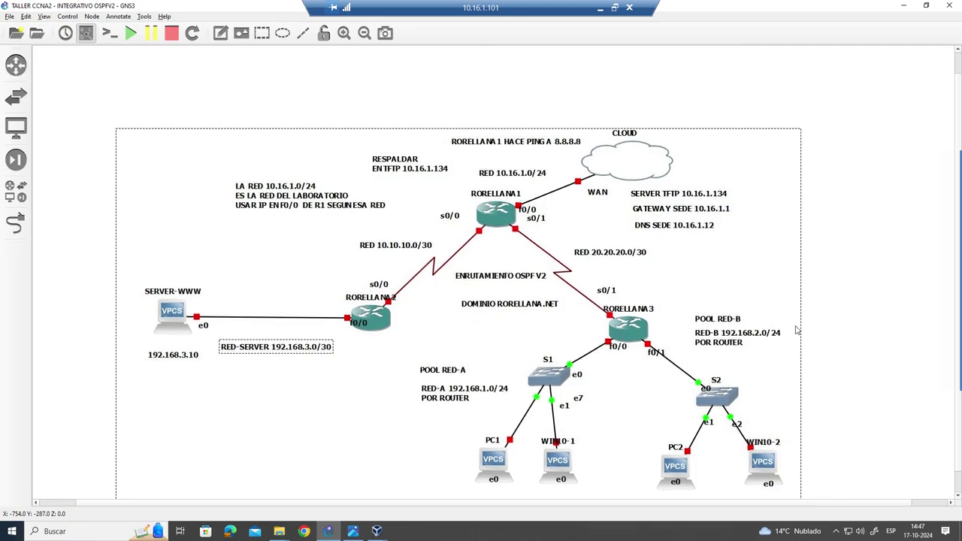
left_click_drag(724, 314, 710, 337)
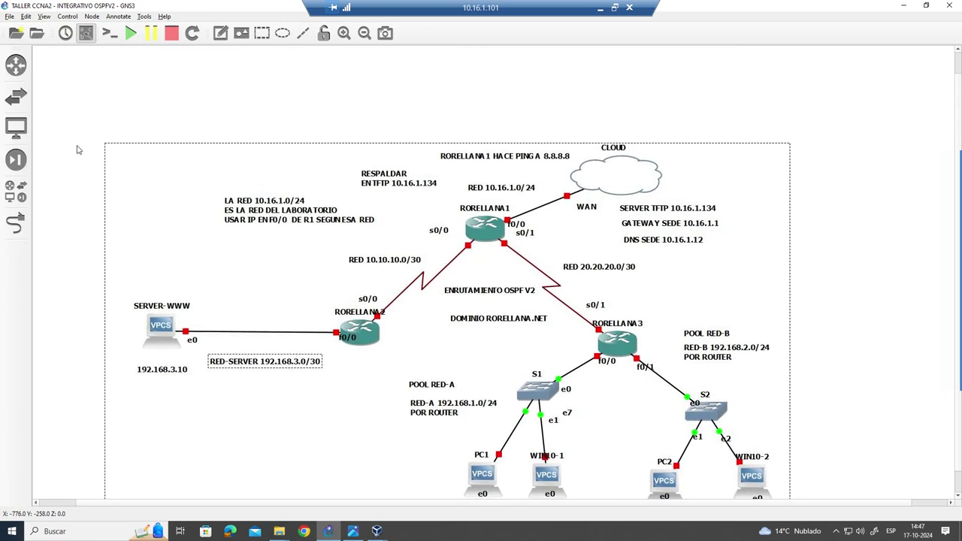
- Place three C2691 routers in the free space above the topology picture
left_click(16, 65)
left_click_drag(60, 73, 400, 91)
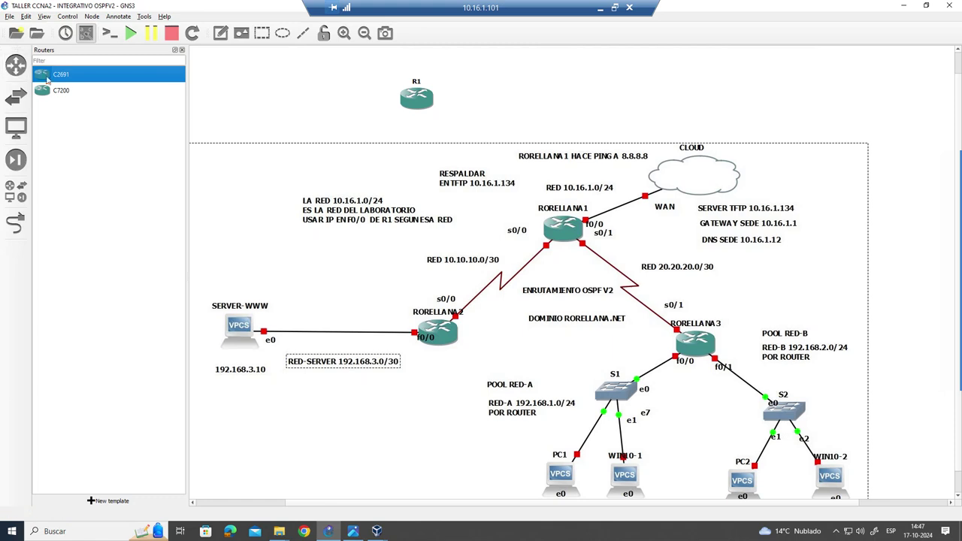
left_click_drag(75, 75, 549, 94)
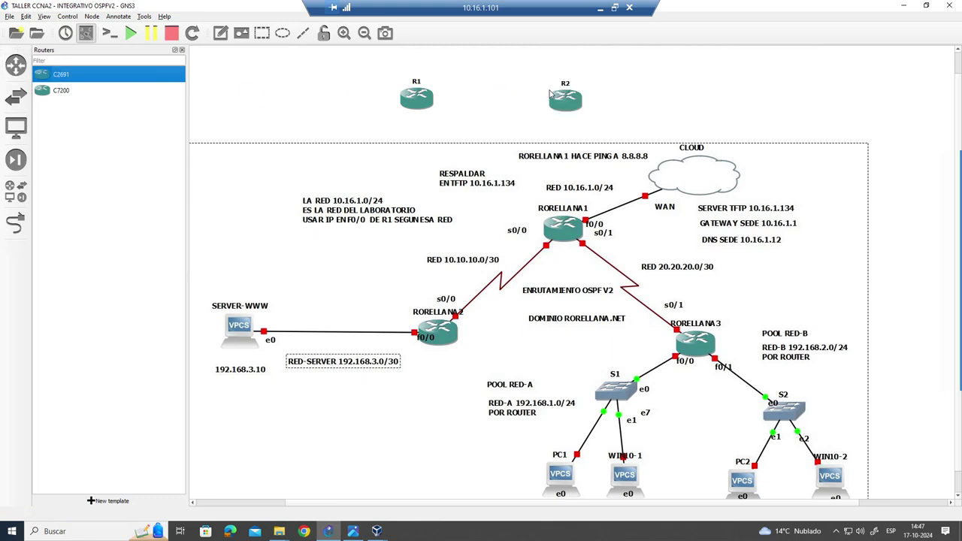
left_click_drag(90, 80, 355, 106)
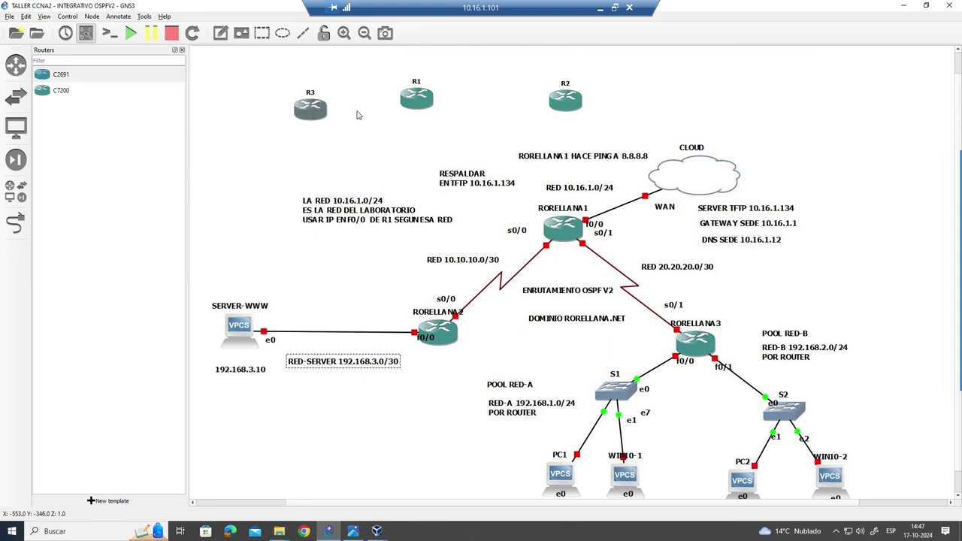
- Change the hostname of router R1 to RORELLANA1
right_click(422, 95)
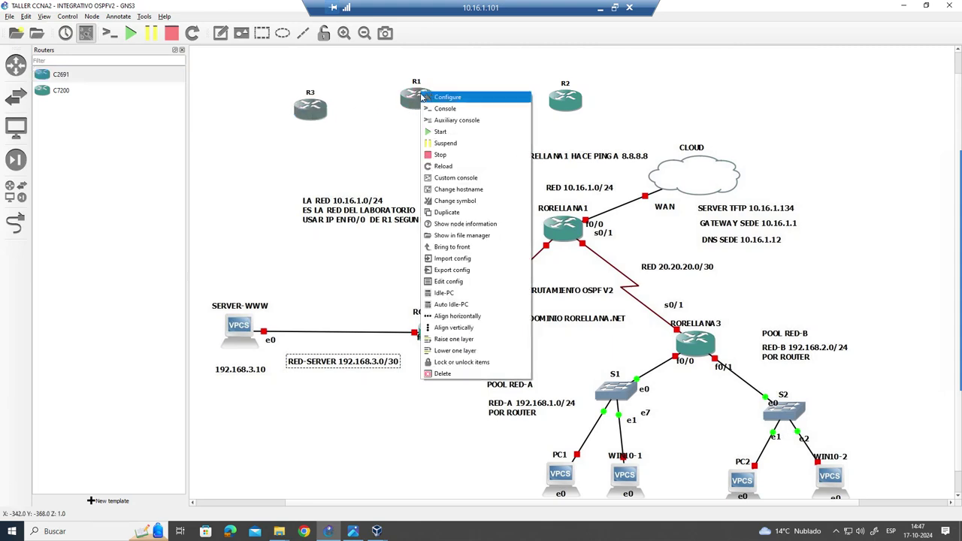
left_click(482, 190)
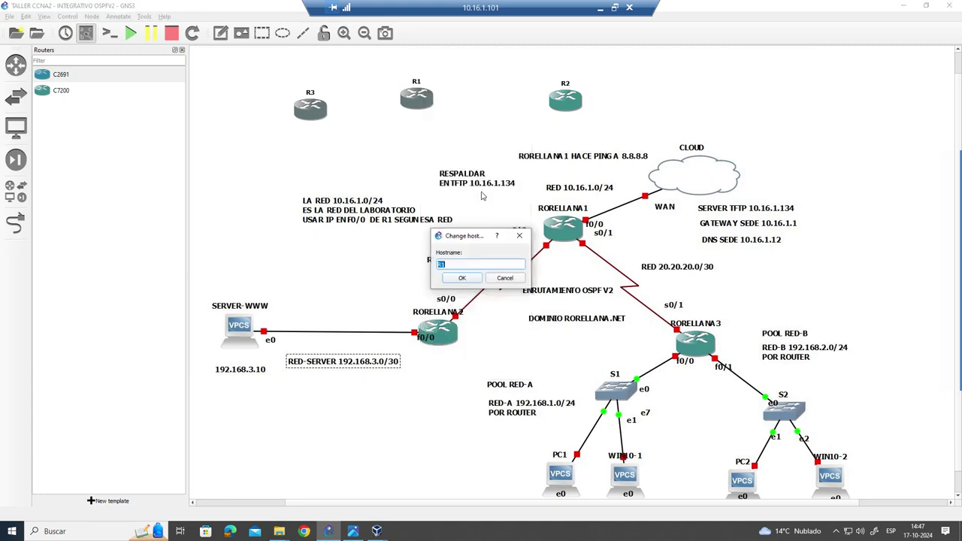
type("RORELLANA1")
left_click(472, 282)
left_click(505, 278)
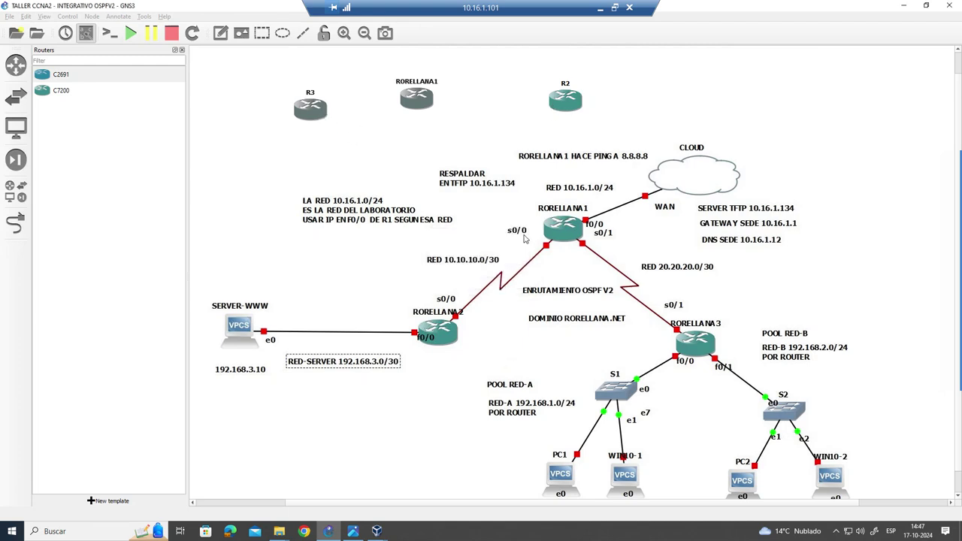
- Change the hostname of router R2 to RORELLANA2 and that of R3 to RORELLANA3
right_click(563, 105)
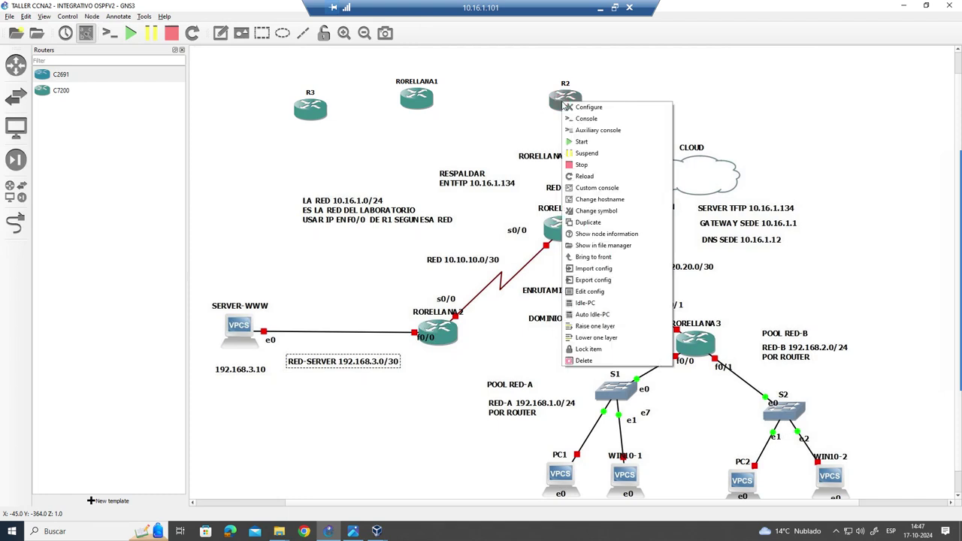
left_click(617, 200)
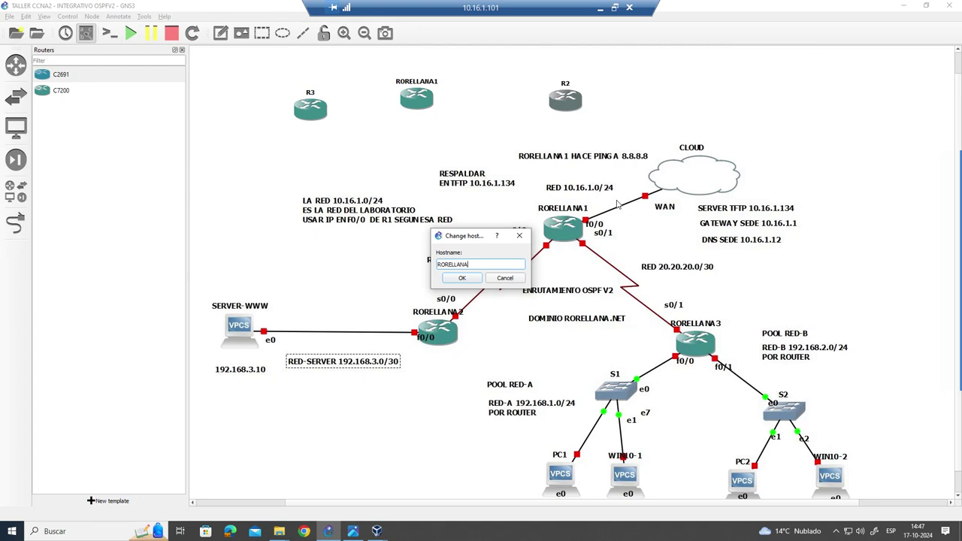
left_click(467, 282)
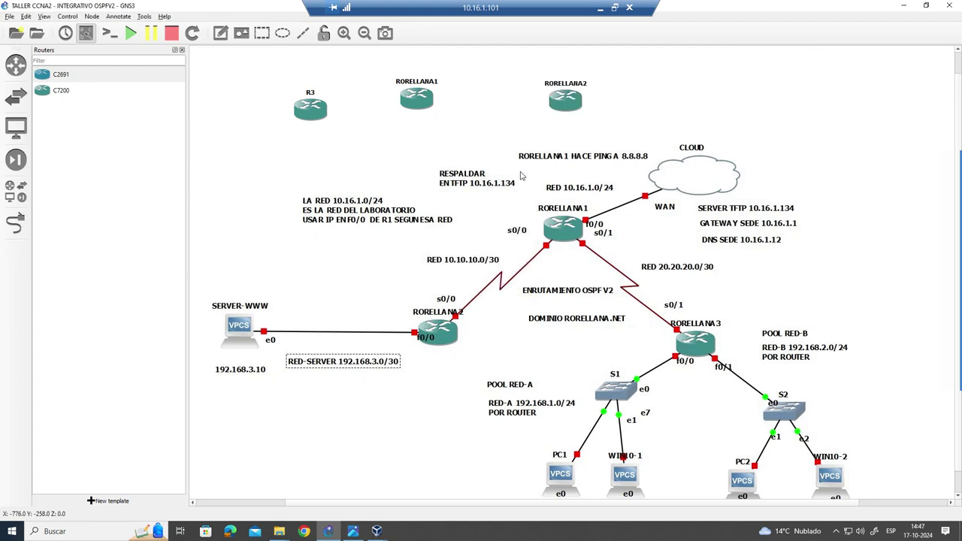
right_click(312, 106)
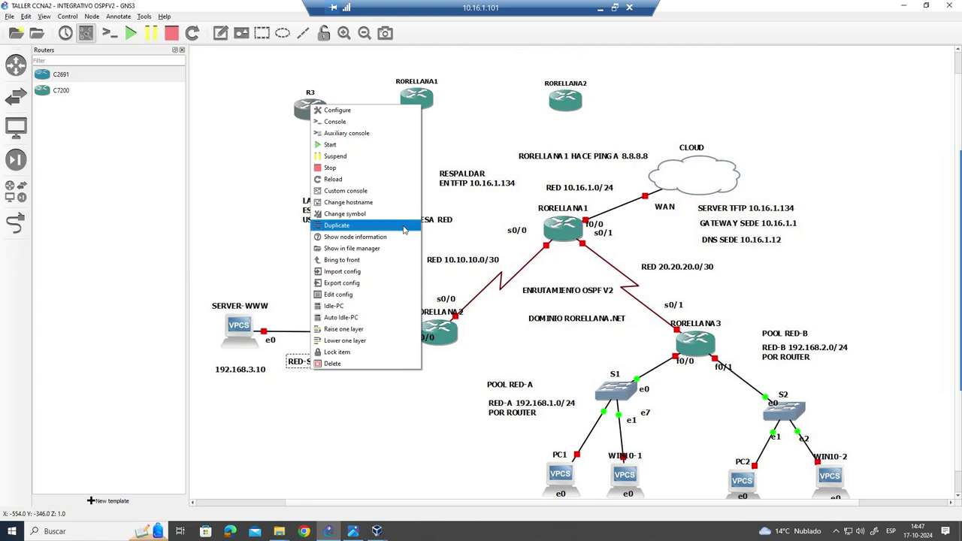
left_click(348, 202)
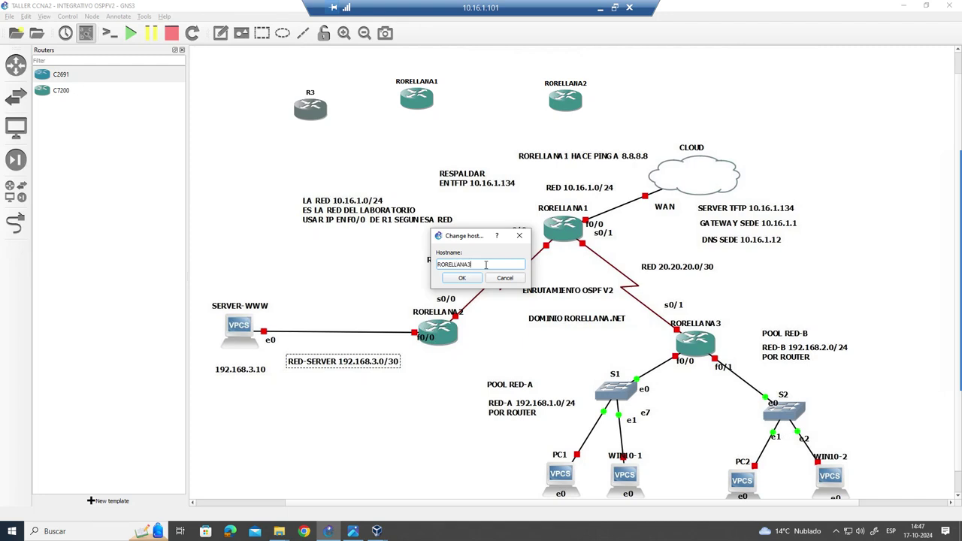
left_click(471, 281)
- Shift the topology picture further down and spread the three routers above it, with RORELLANA1 highest in the middle
left_click_drag(312, 110, 341, 153)
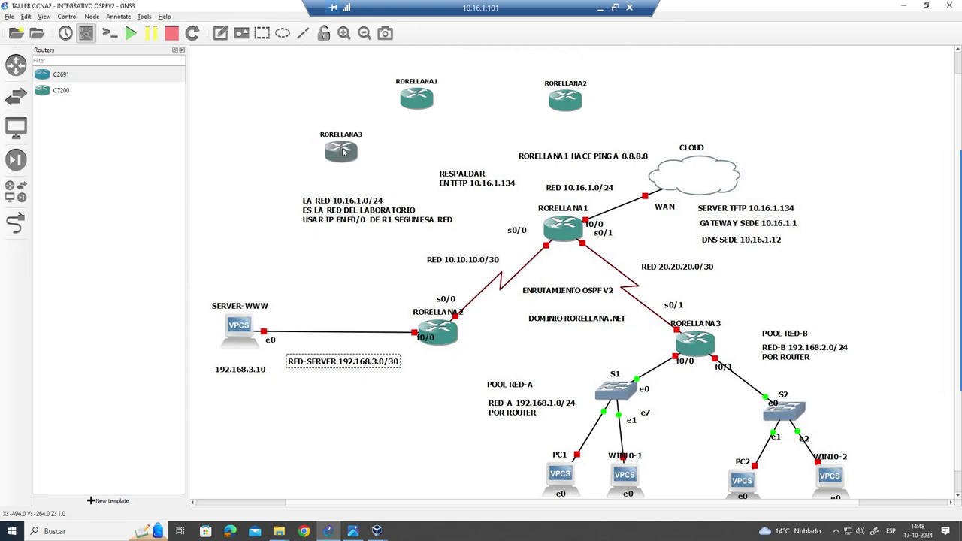
left_click_drag(410, 106, 485, 102)
left_click_drag(565, 102, 576, 130)
left_click_drag(593, 254, 619, 335)
left_click_drag(328, 160, 358, 153)
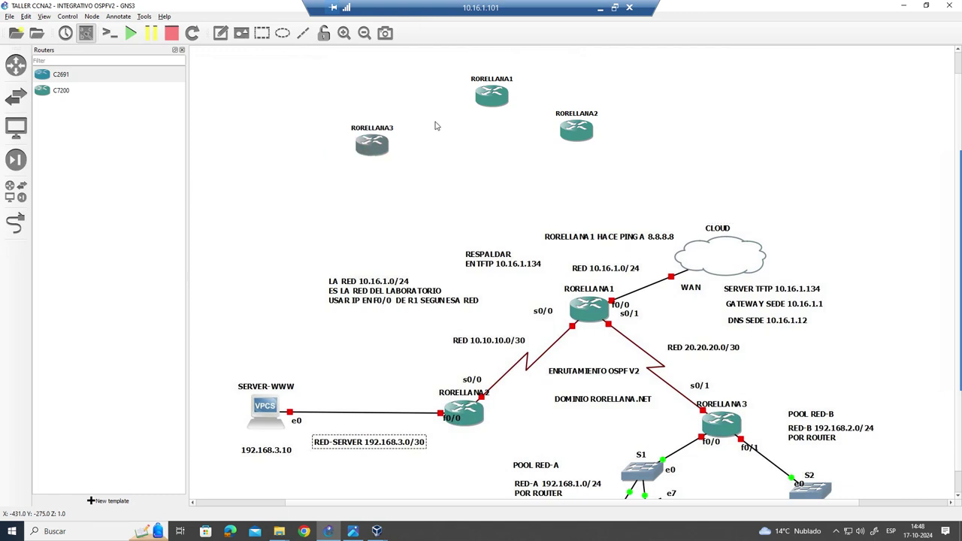
left_click(532, 148)
- Swap RORELLANA2 and RORELLANA3 so they form a triangle with RORELLANA1 on top, RORELLANA2 lower left and RORELLANA3 lower right
left_click_drag(573, 134, 354, 189)
left_click_drag(371, 145, 590, 155)
left_click_drag(342, 200, 369, 166)
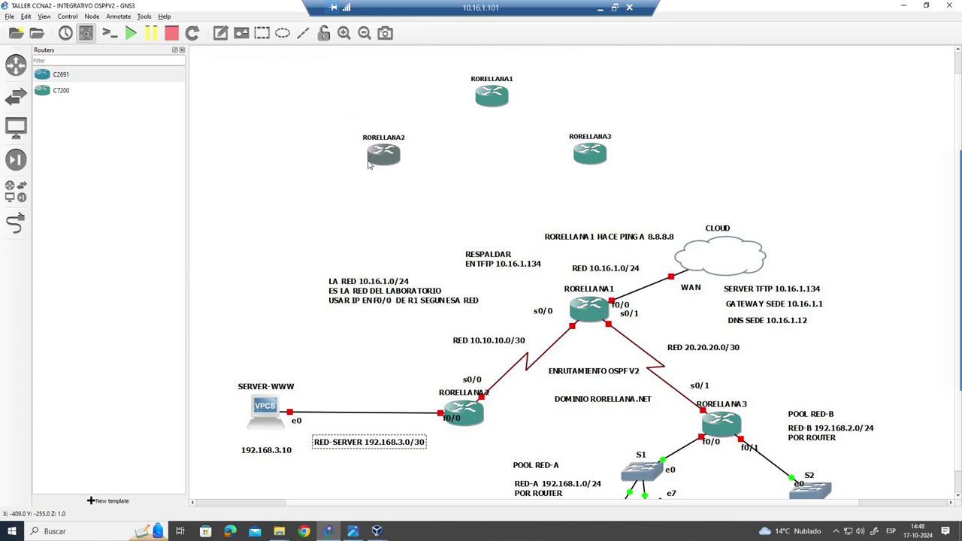
left_click_drag(586, 160, 607, 163)
left_click_drag(484, 109, 486, 109)
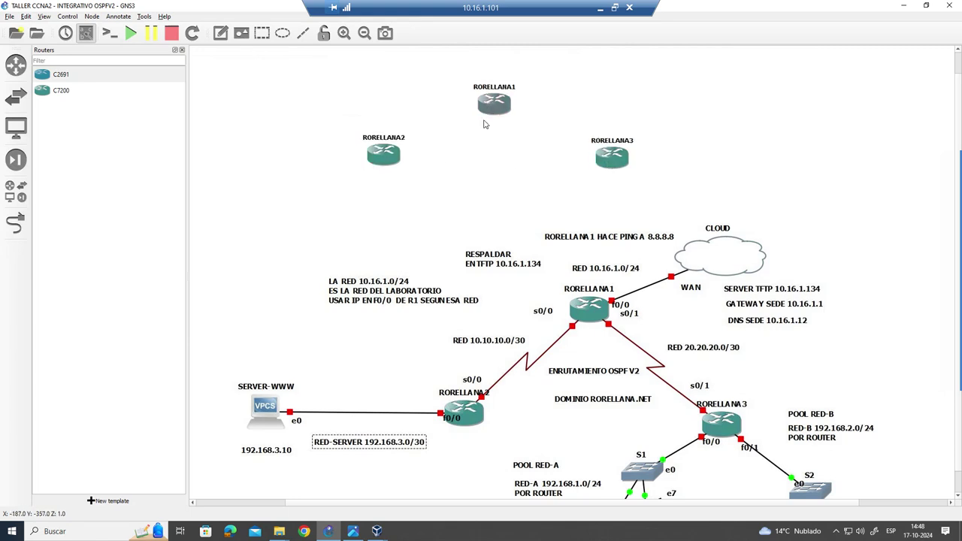
- Link Serial0/0 of RORELLANA2 to Serial0/0 of RORELLANA1
left_click(15, 222)
left_click(394, 159)
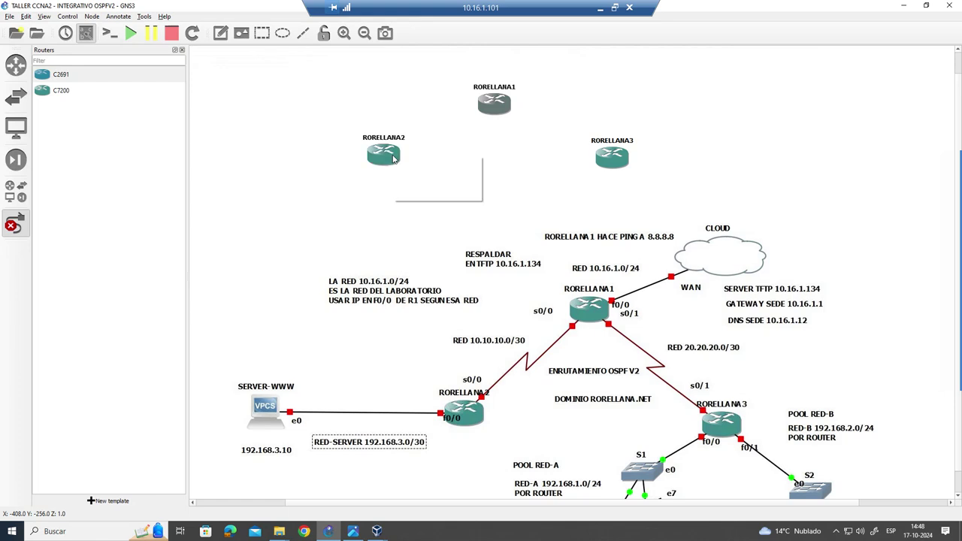
left_click(417, 183)
left_click(490, 104)
left_click(477, 133)
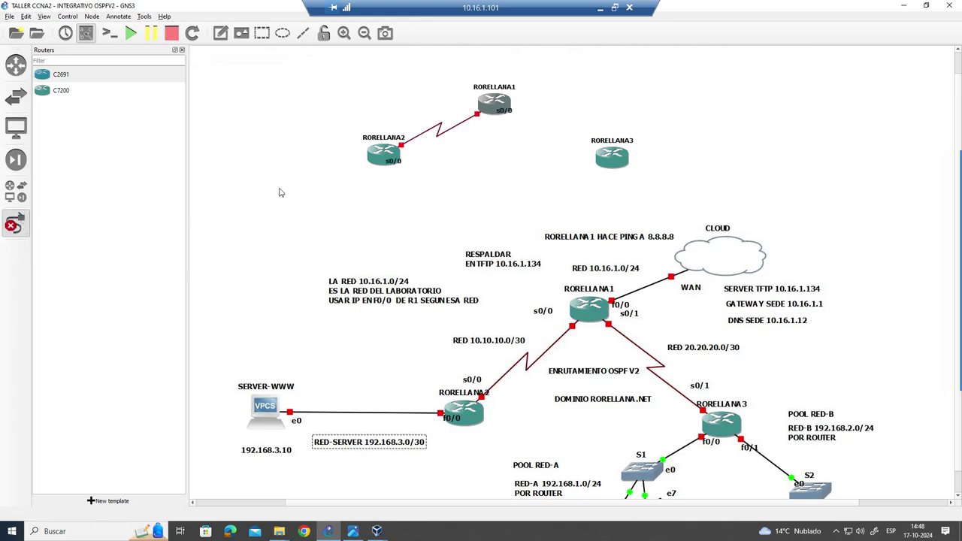
- Link Serial0/1 of RORELLANA1 to Serial0/1 of RORELLANA3 and shift RORELLANA3 slightly to the right
left_click(496, 101)
left_click(539, 137)
left_click(614, 155)
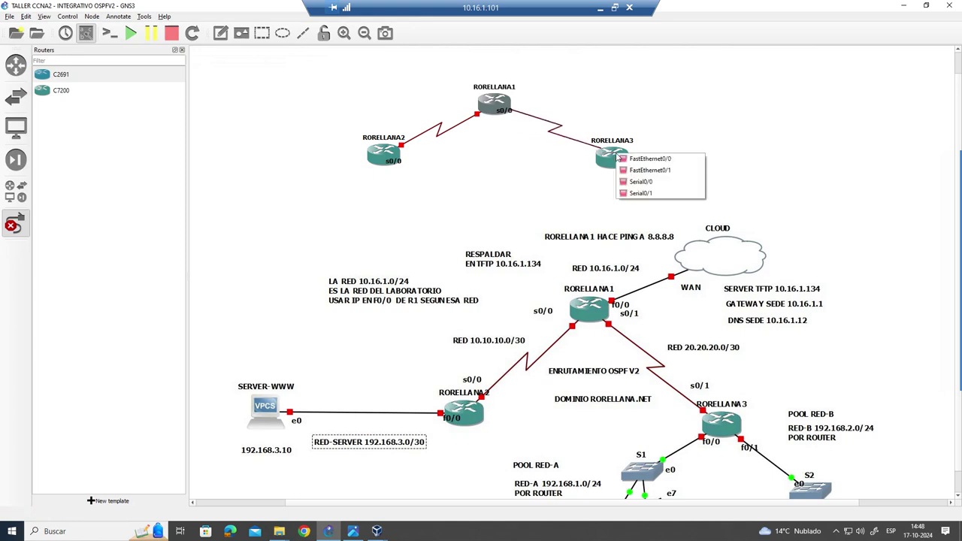
left_click(643, 193)
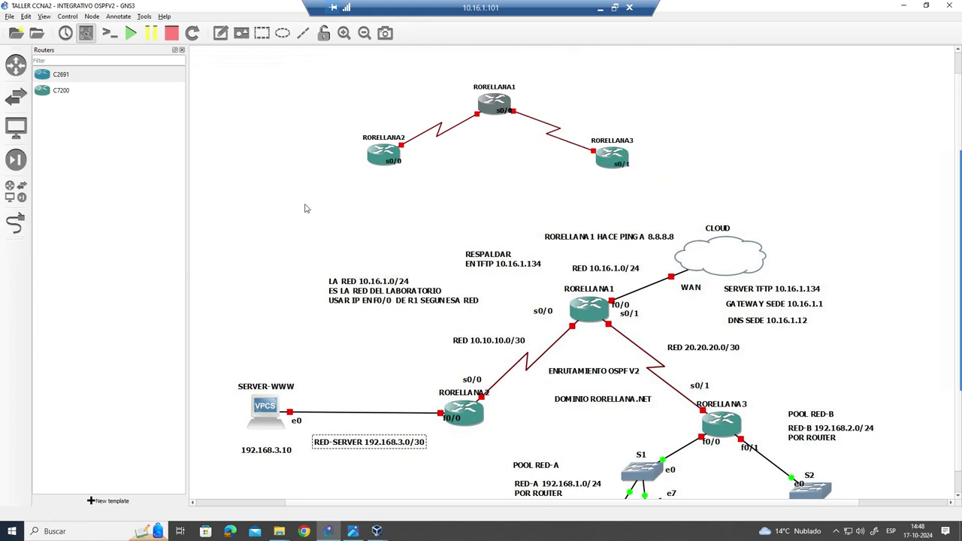
left_click_drag(611, 155, 619, 158)
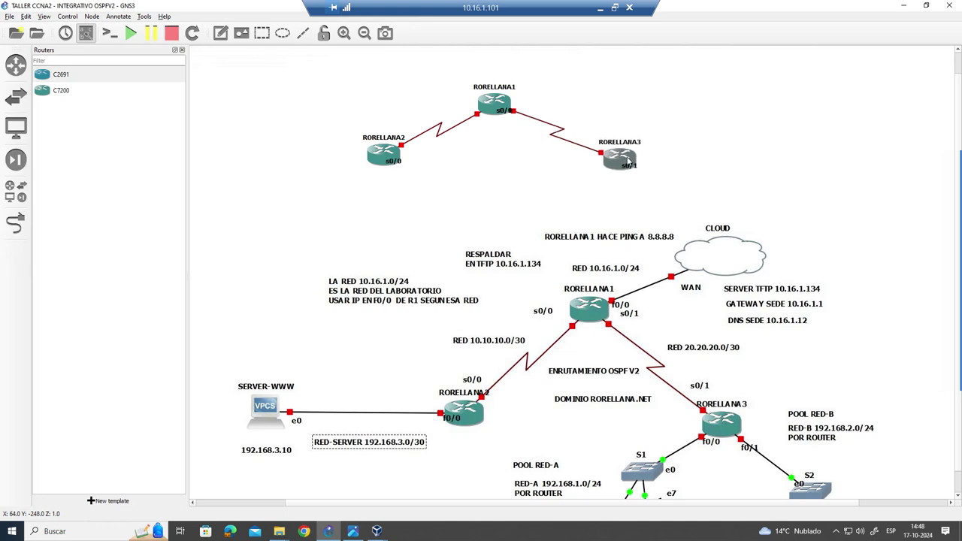
- Place a Cloud node in the free space to the upper right of RORELLANA3
left_click(15, 96)
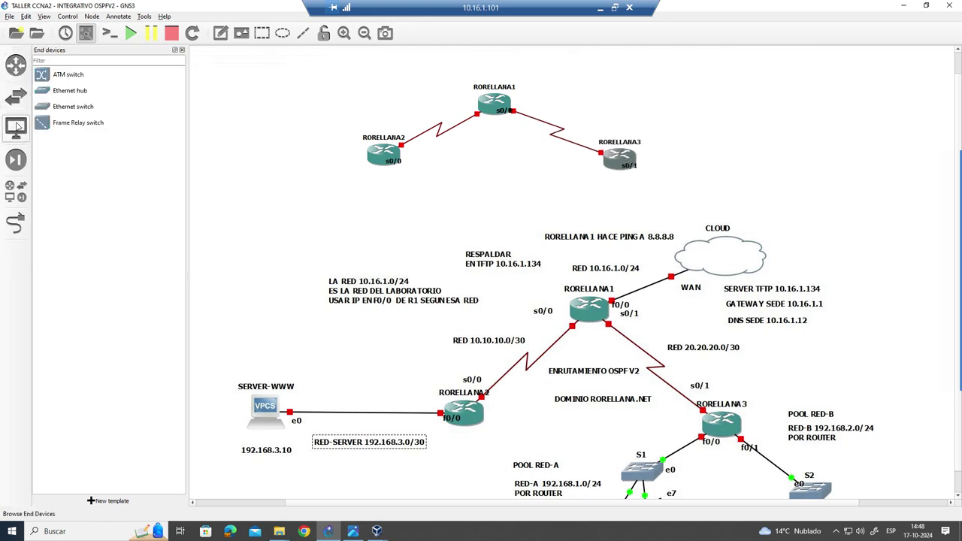
left_click(17, 128)
left_click_drag(75, 124, 744, 118)
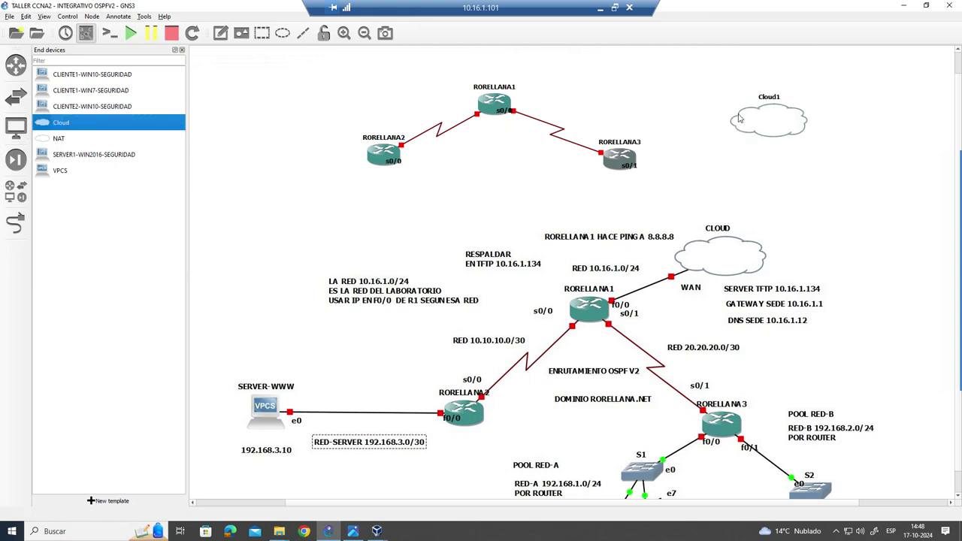
- Try to change the hostname of the Cloud1 node to CLOUD
right_click(754, 121)
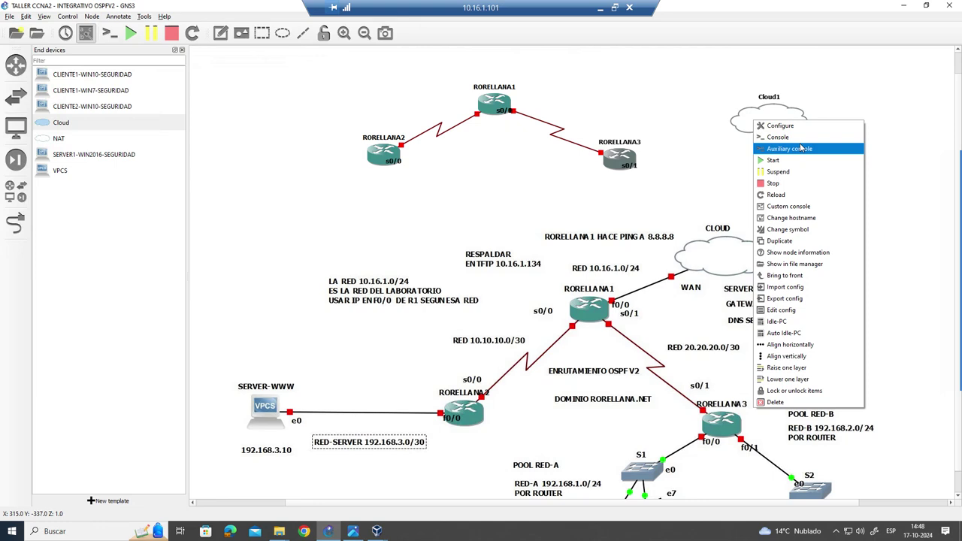
left_click(791, 220)
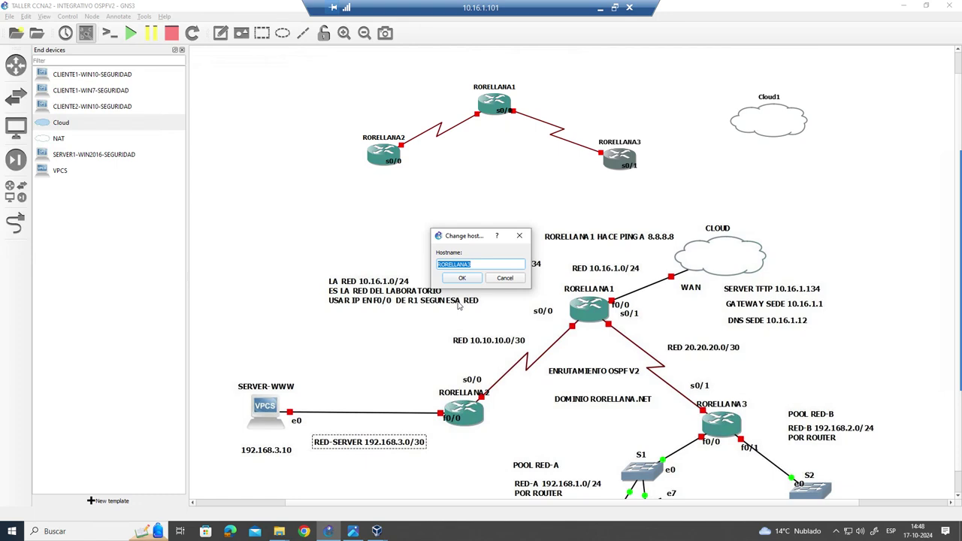
type("CLOUD")
left_click(453, 278)
left_click(517, 278)
- Set the hostname of the router linked to RORELLANA1 on the right back to RORELLANA3
right_click(621, 159)
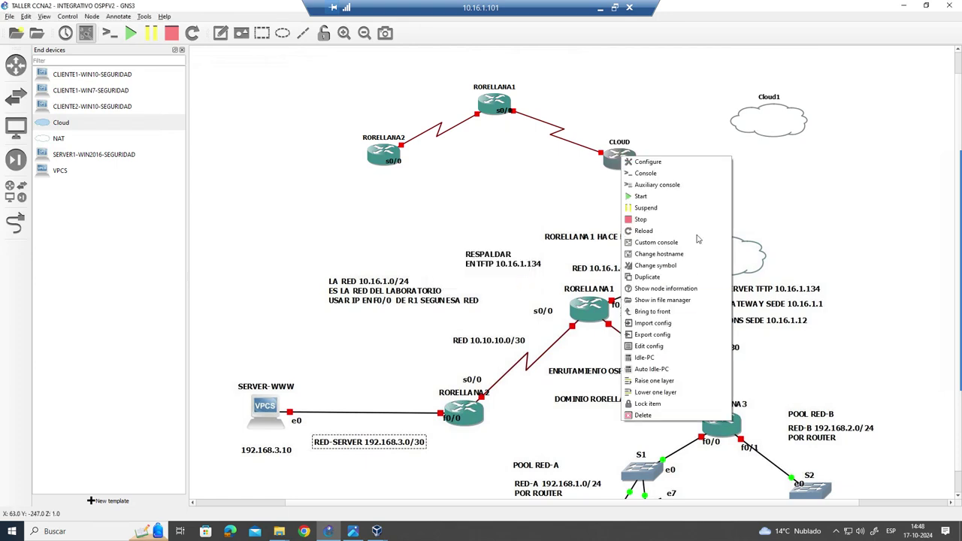
left_click(683, 254)
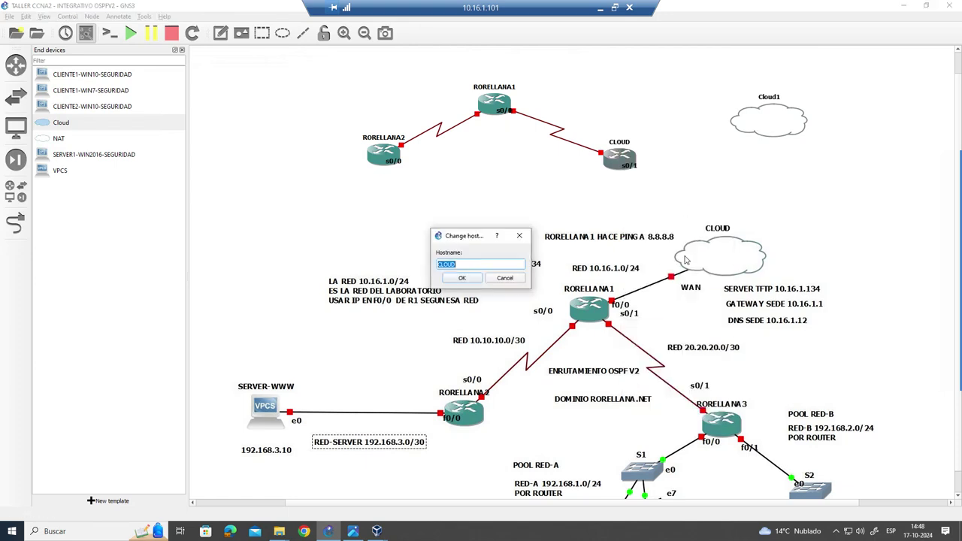
left_click(499, 279)
right_click(614, 160)
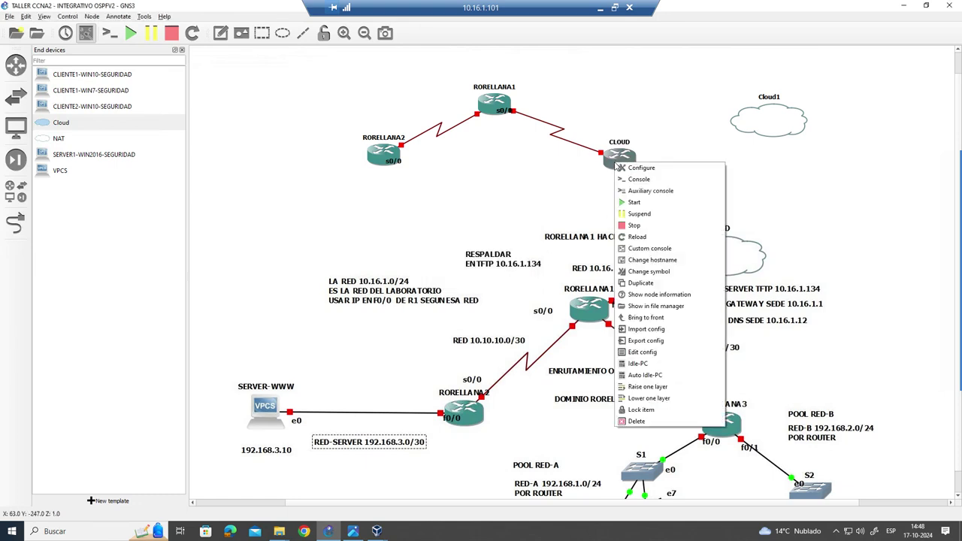
left_click(668, 260)
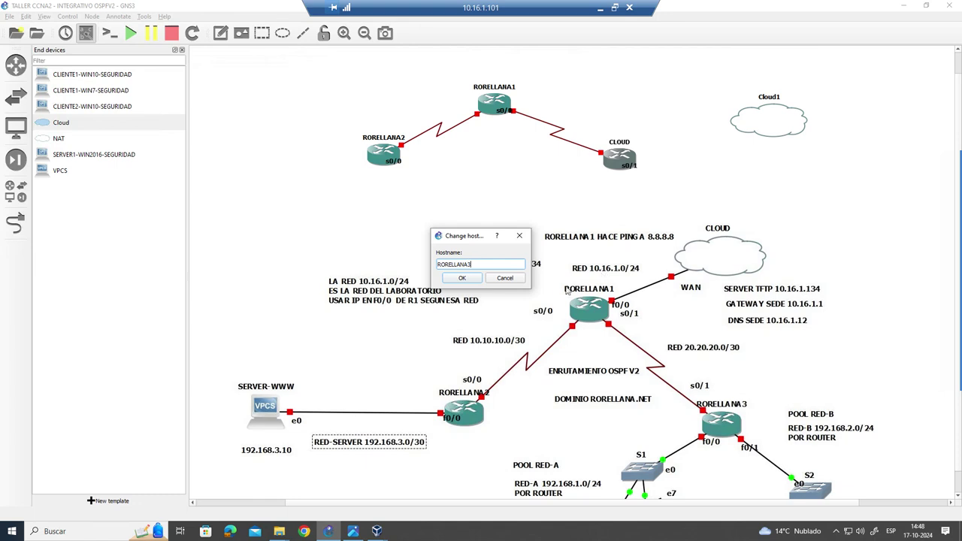
left_click(463, 278)
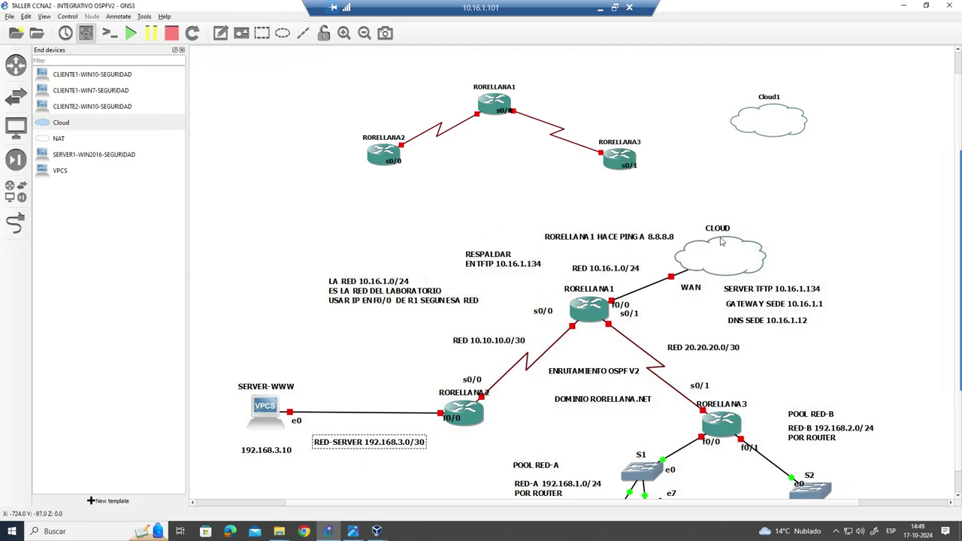
- Change the hostname of the Cloud1 node to CLOUD
right_click(760, 132)
left_click(785, 171)
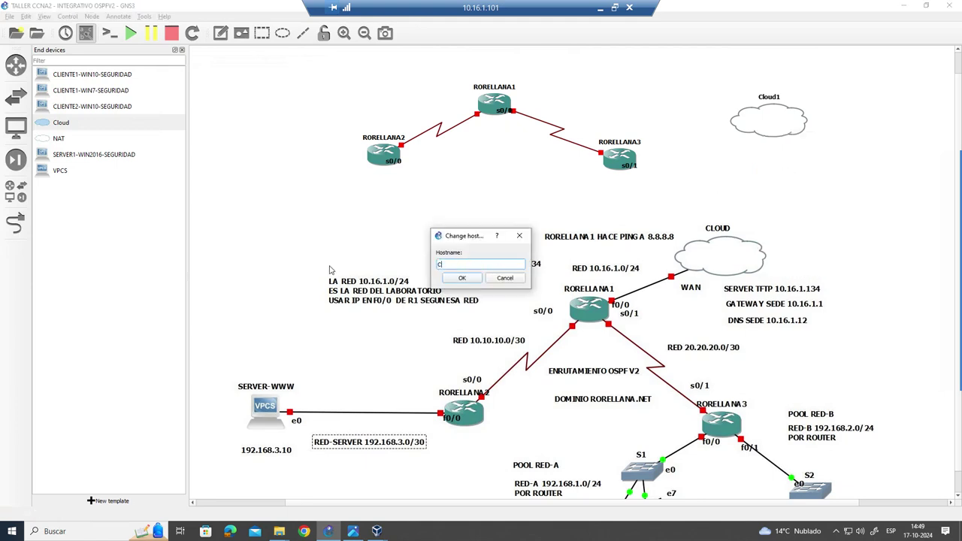
left_click(460, 278)
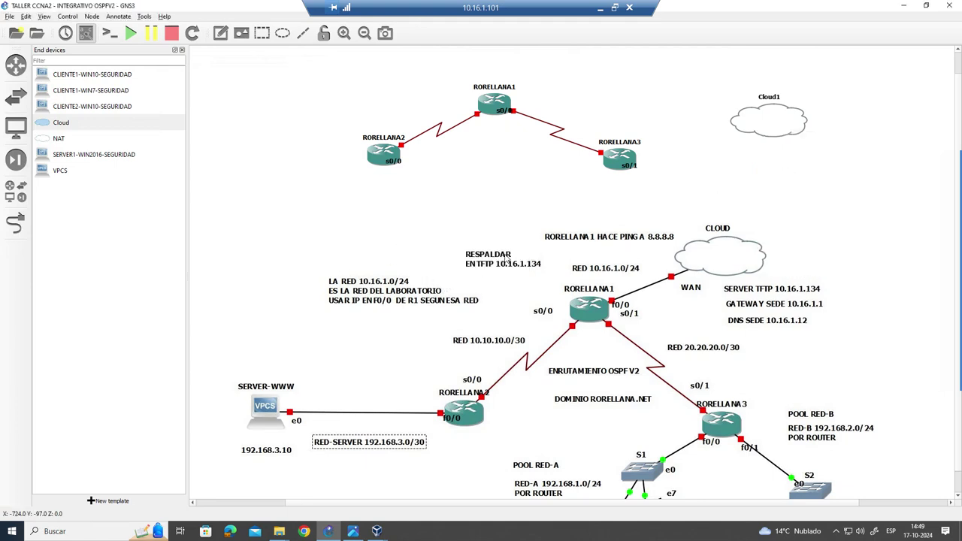
- Configure the CLOUD node to show special Ethernet interfaces and add the WAN interface to it
left_click(15, 223)
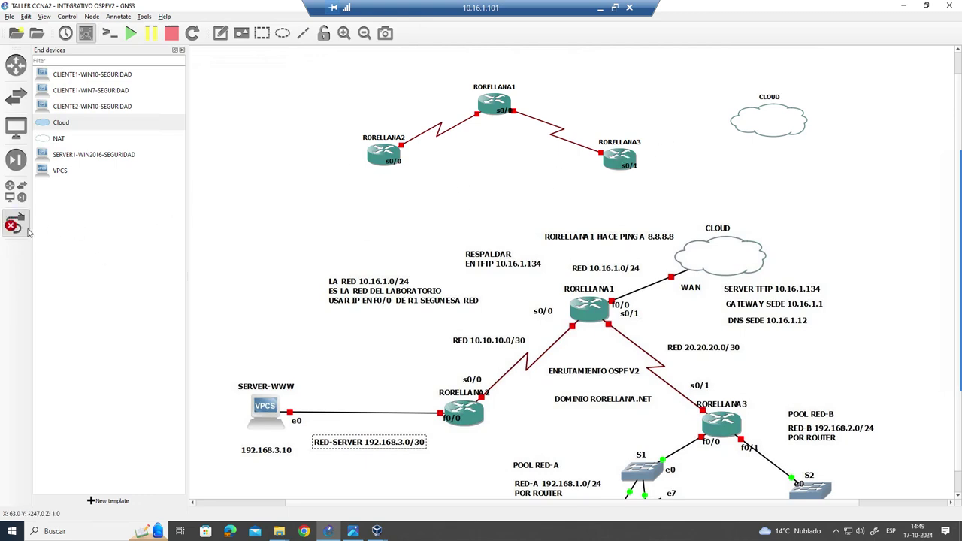
left_click(17, 225)
right_click(745, 120)
left_click(761, 127)
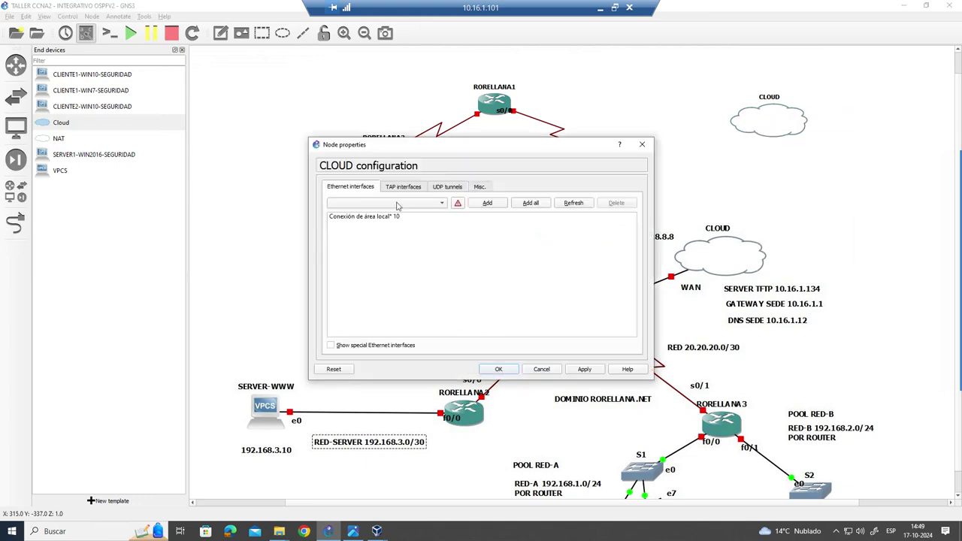
left_click(331, 345)
left_click(433, 203)
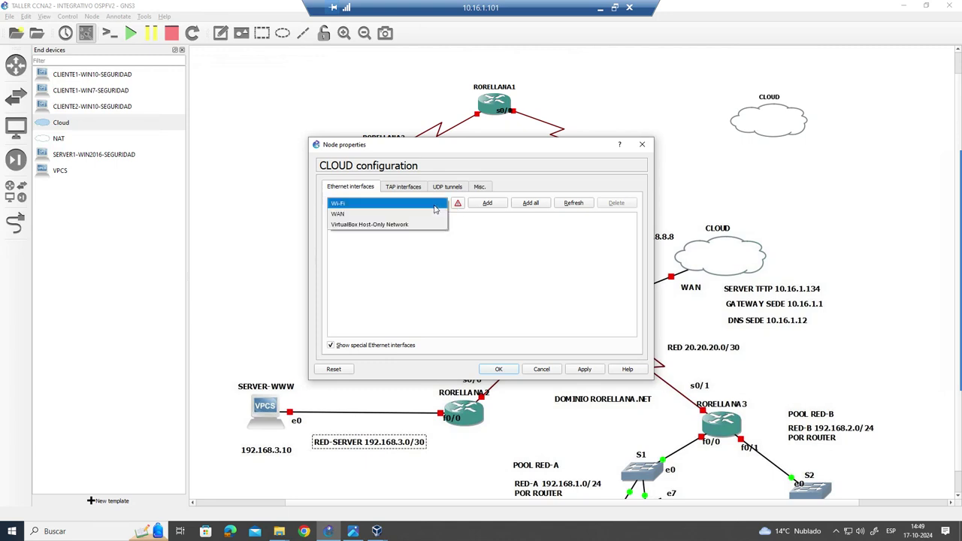
left_click(412, 215)
left_click(486, 203)
left_click(498, 369)
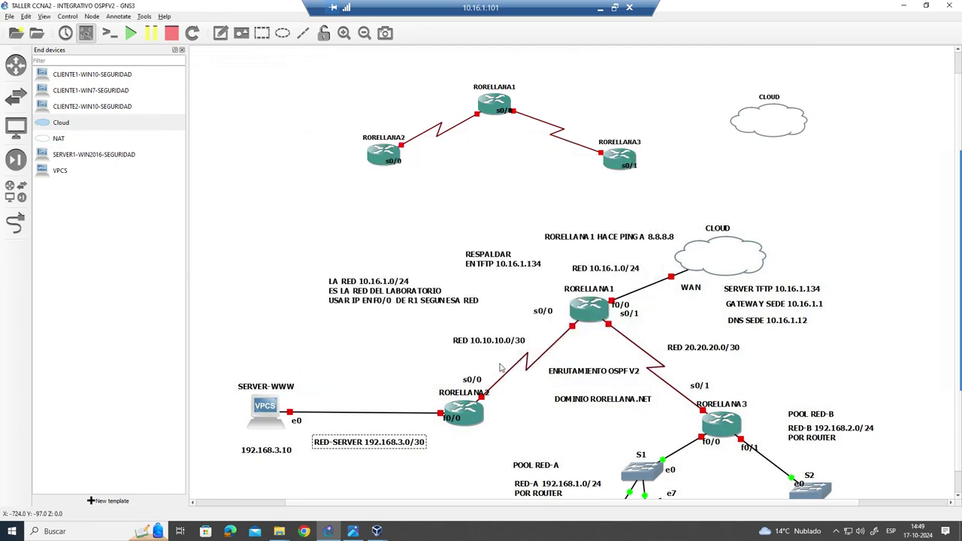
- Link the WAN interface of CLOUD to FastEthernet0/0 of RORELLANA3
left_click(8, 229)
left_click(771, 118)
left_click(785, 133)
left_click(630, 158)
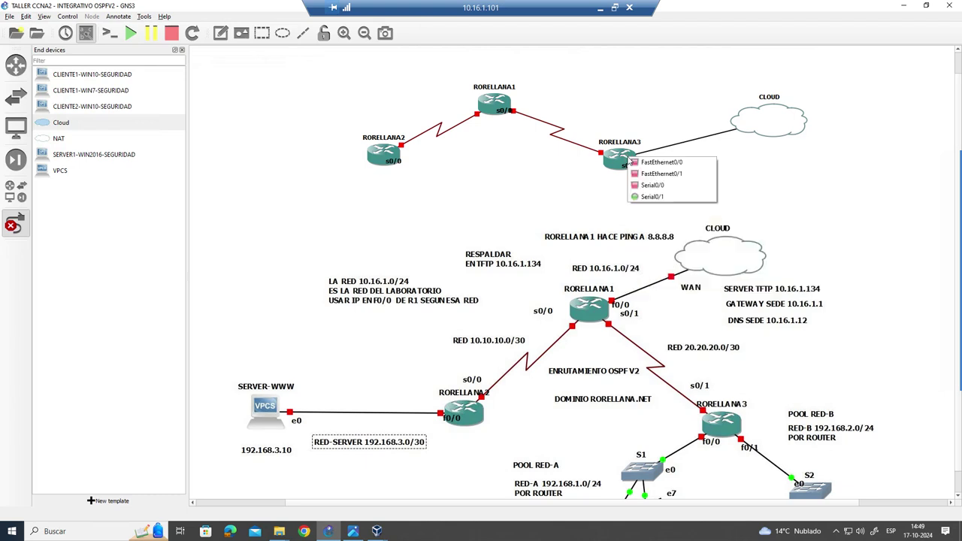
left_click(639, 162)
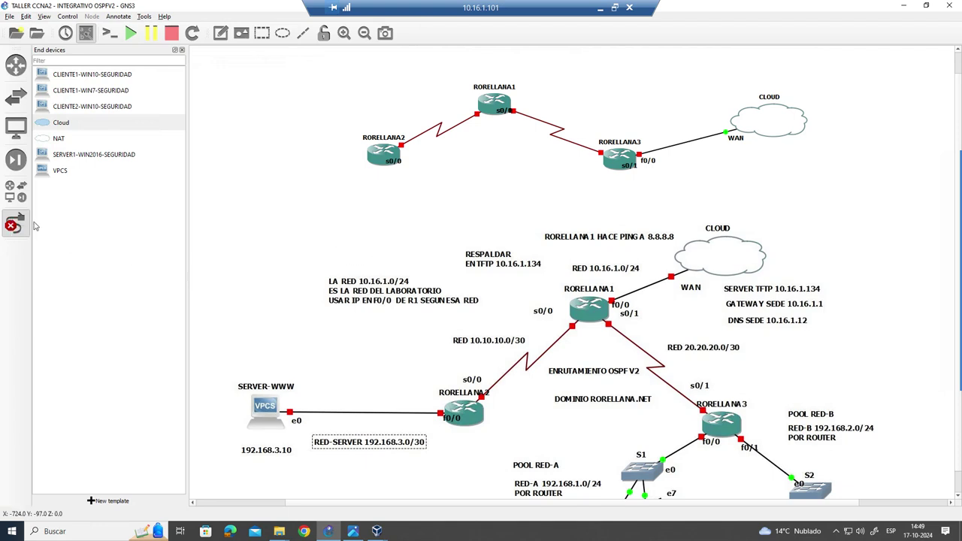
left_click(27, 225)
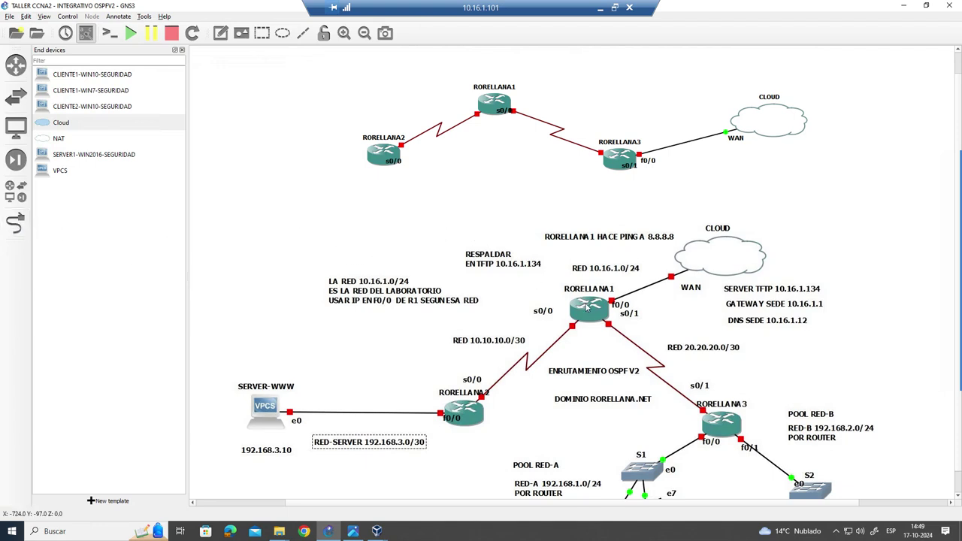
- Reposition the reference topology picture lower to leave free space beneath the new routers
left_click(829, 373)
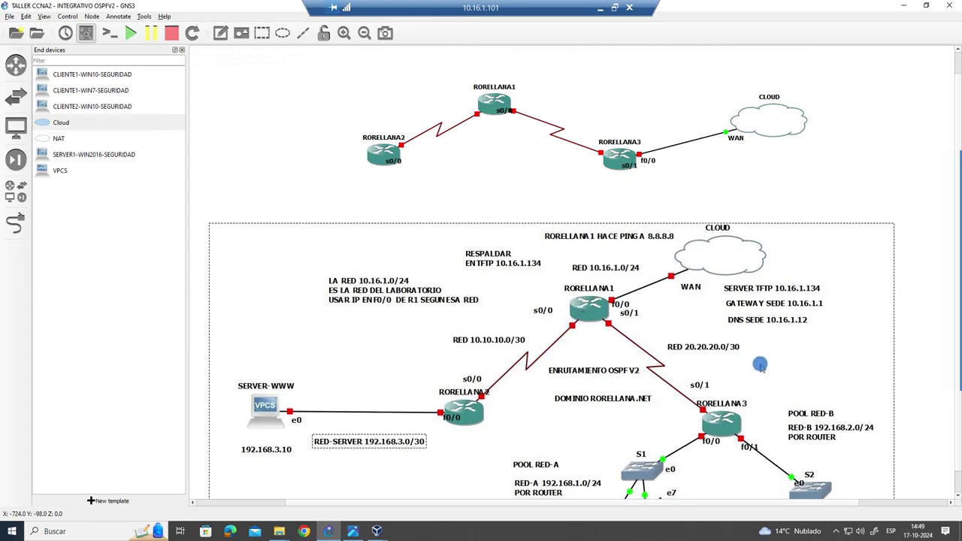
left_click_drag(759, 365, 748, 410)
left_click_drag(654, 347, 657, 218)
left_click_drag(593, 313, 593, 314)
left_click_drag(882, 310, 830, 308)
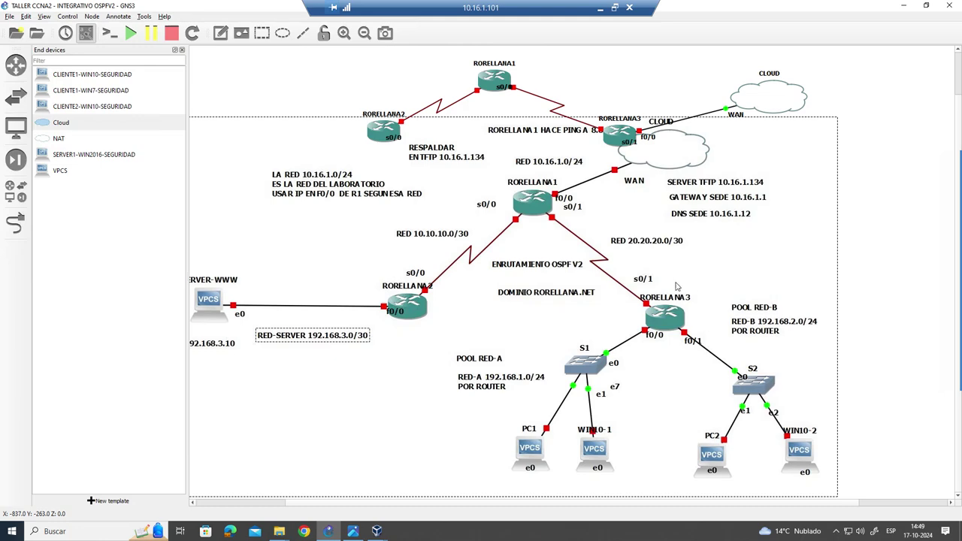
mouse_move(603, 263)
left_mouse_down()
mouse_move(644, 491)
mouse_move(646, 468)
left_mouse_up()
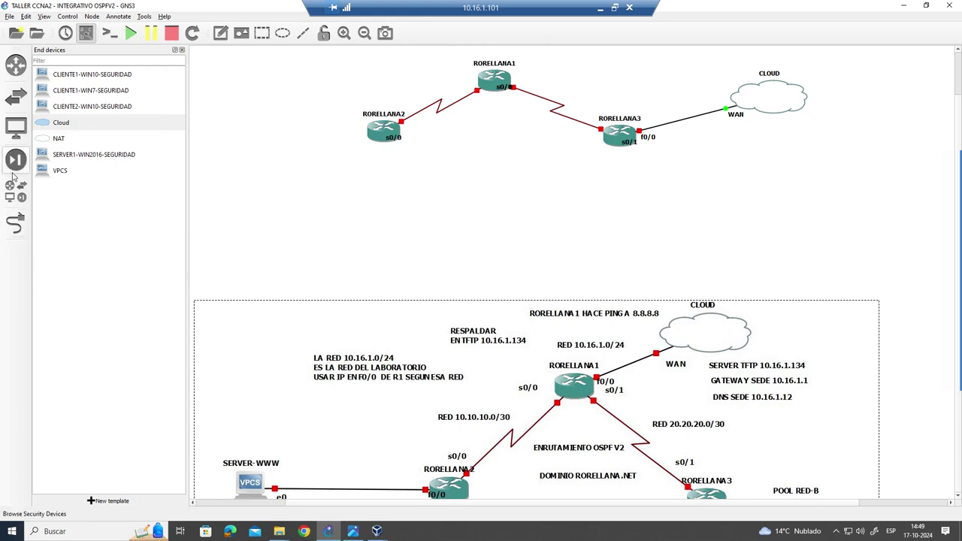
- Place two Ethernet switches side by side in the free space below RORELLANA3
left_click(13, 95)
left_click(67, 109)
left_click_drag(95, 106, 585, 209)
left_click_drag(63, 109, 690, 212)
left_click_drag(607, 218, 576, 217)
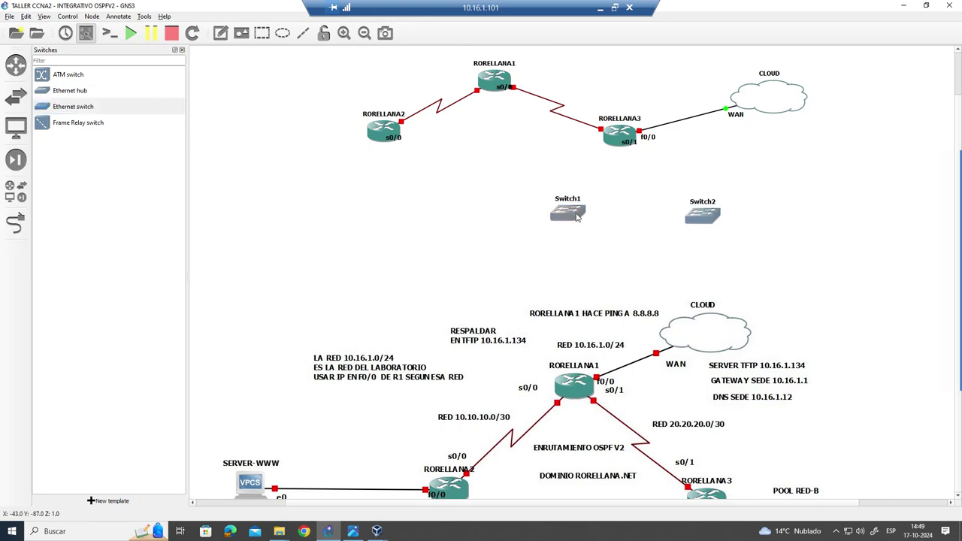
- Change the hostnames of Switch1 and Switch2 to S1 and S2, and shift S2 slightly away from S1
right_click(577, 217)
left_click(629, 249)
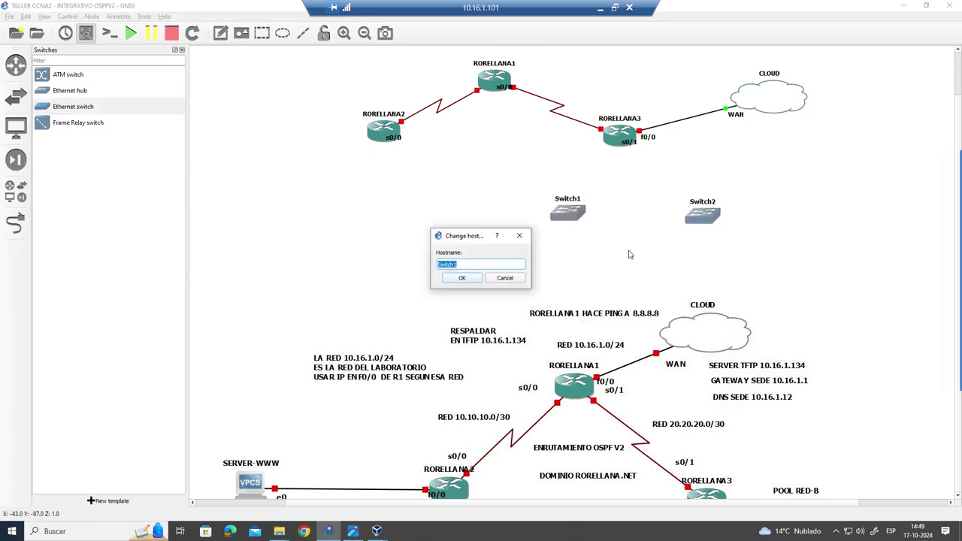
left_click(457, 281)
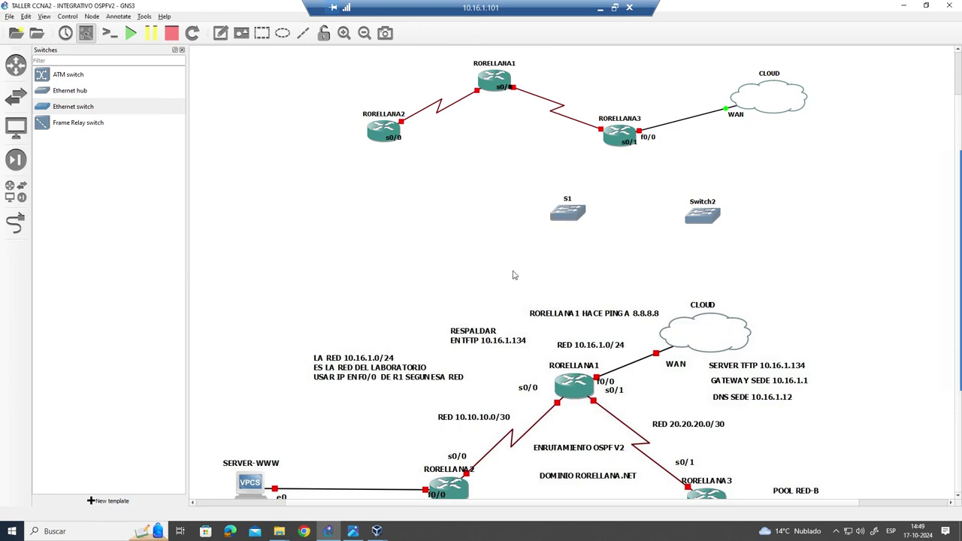
right_click(692, 212)
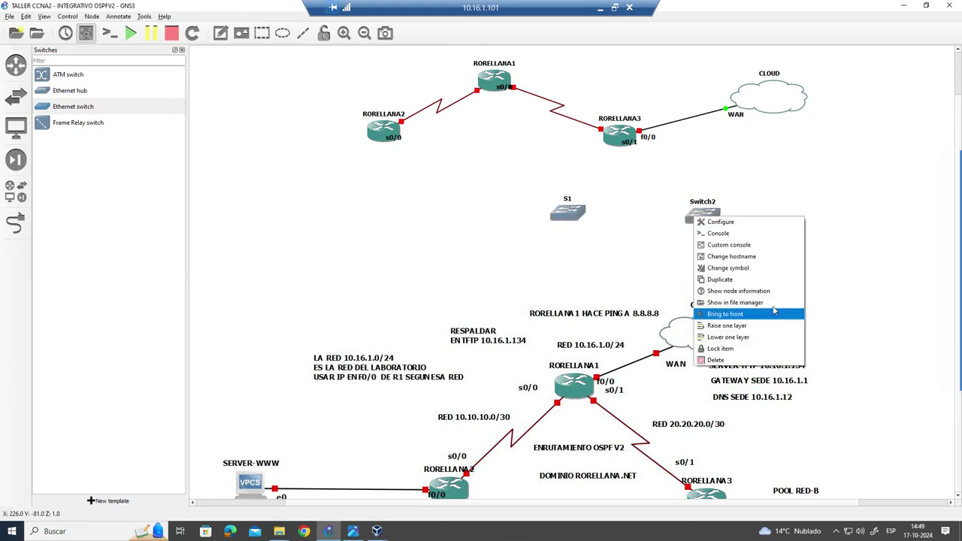
left_click(733, 250)
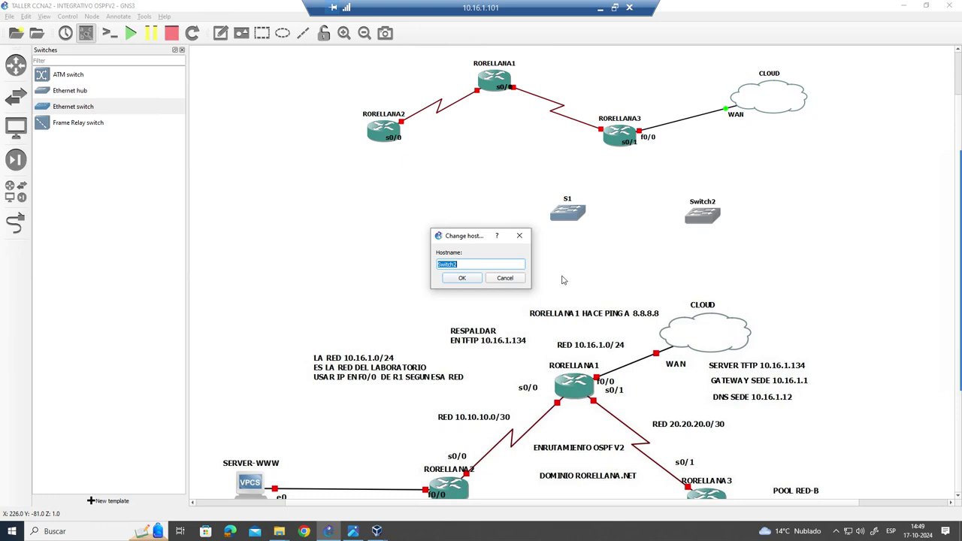
left_click(461, 277)
left_click_drag(700, 223, 719, 222)
mouse_move(704, 438)
left_mouse_down()
mouse_move(664, 338)
mouse_move(703, 453)
left_mouse_up()
left_click(15, 222)
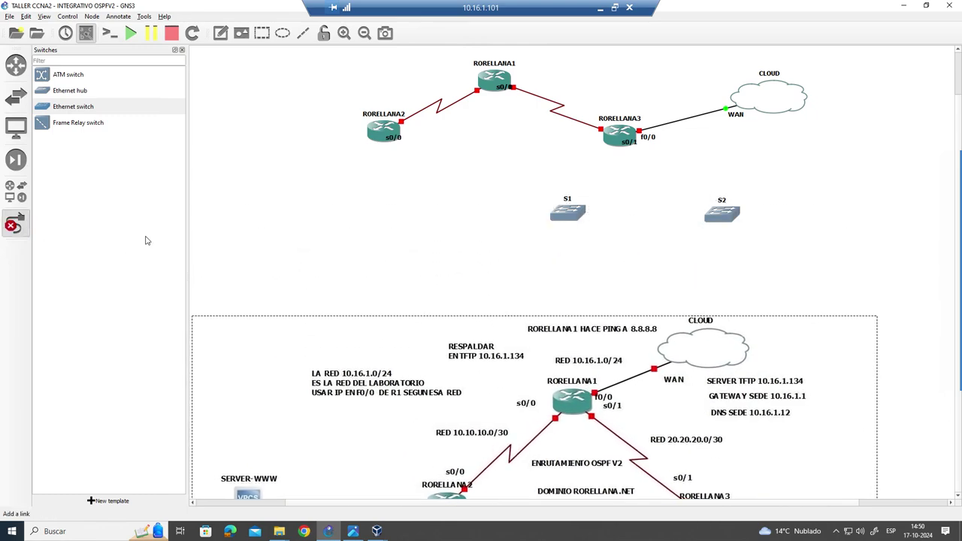
left_click(574, 212)
left_click(589, 219)
left_click(617, 144)
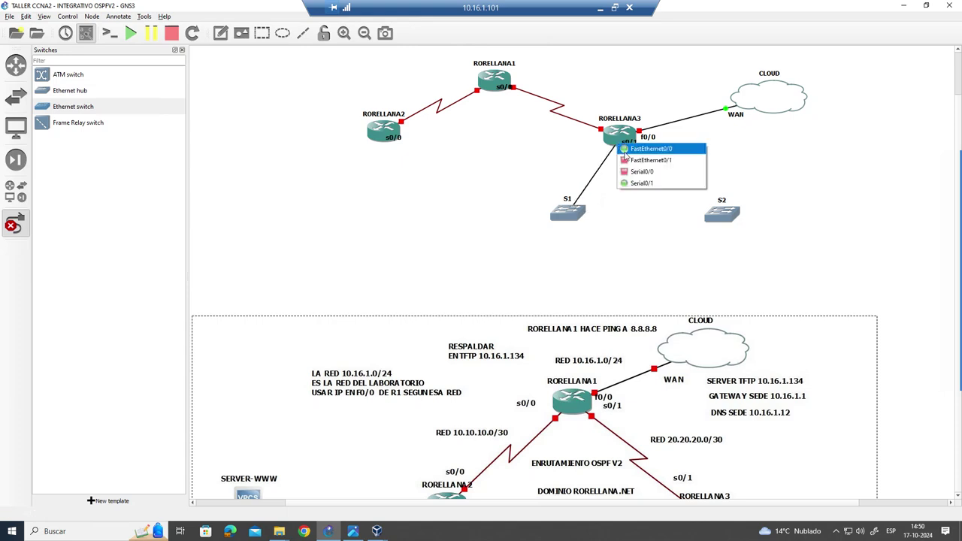
left_click(14, 222)
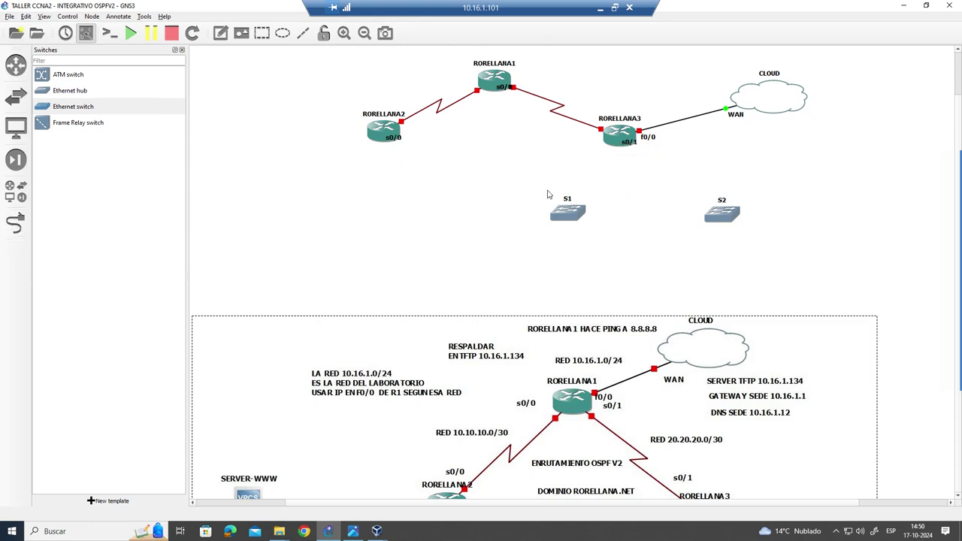
- Delete the link between RORELLANA3 and CLOUD, and link FastEthernet0/0 of RORELLANA1 to the WAN interface of CLOUD instead
right_click(661, 125)
left_click(688, 181)
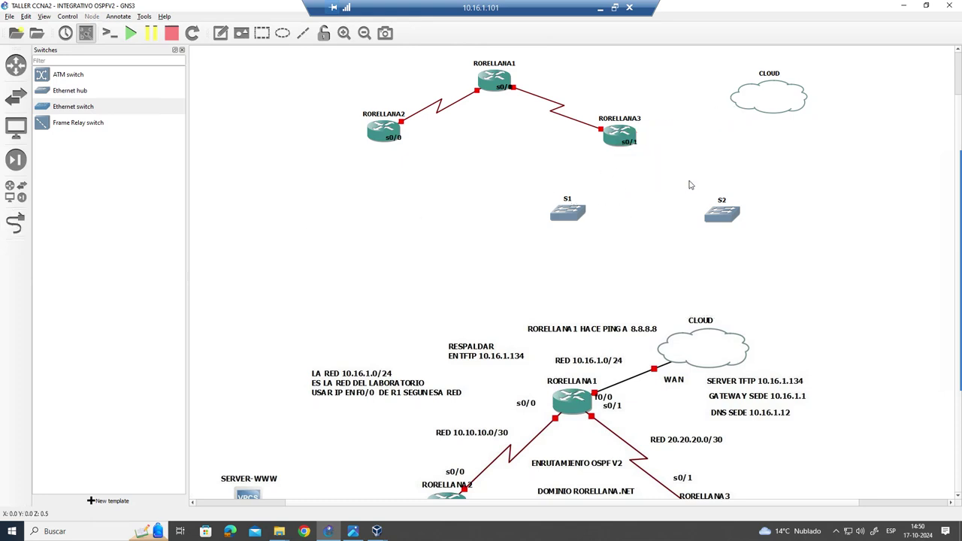
left_click(14, 223)
left_click(498, 73)
left_click(526, 81)
left_click(763, 97)
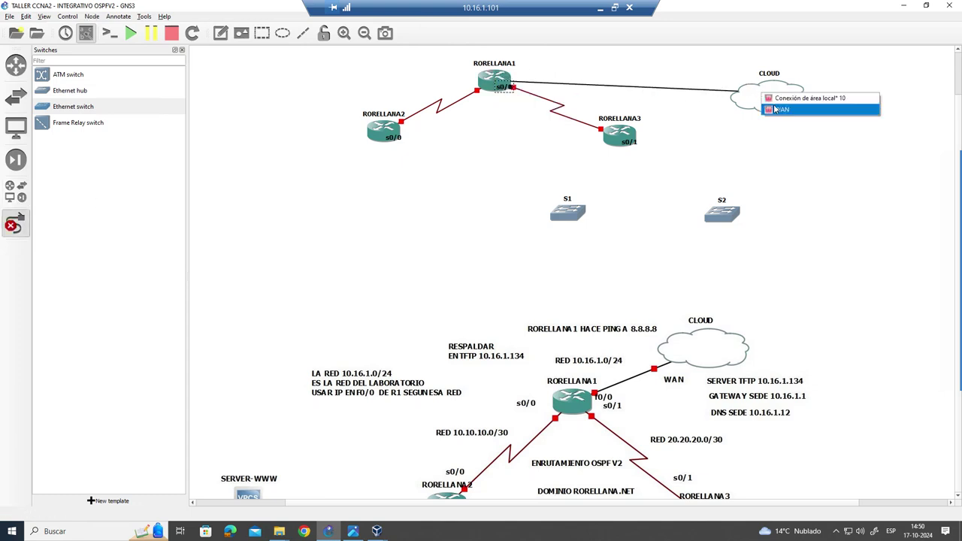
left_click(782, 109)
left_click(13, 222)
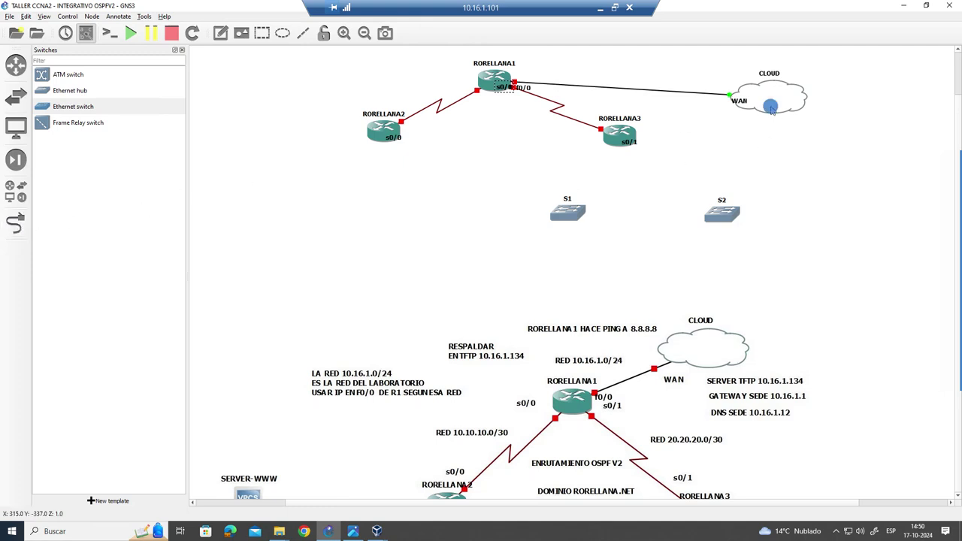
- Move CLOUD slightly closer to RORELLANA1 and offset the s0/1, f0/0 and s0/0 interface labels from the router icons
left_click_drag(767, 101, 746, 81)
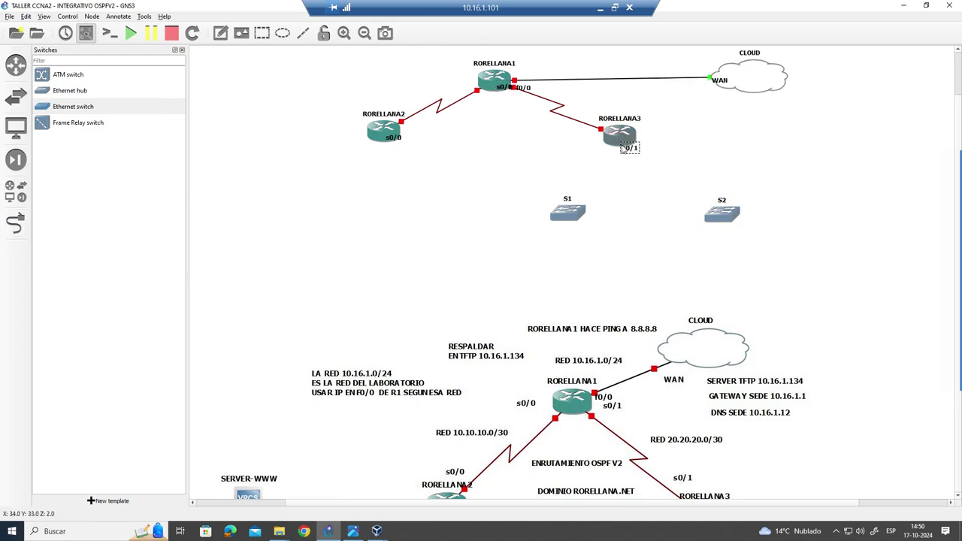
left_click_drag(634, 147, 591, 144)
left_click_drag(523, 88, 546, 95)
left_click_drag(400, 139, 408, 148)
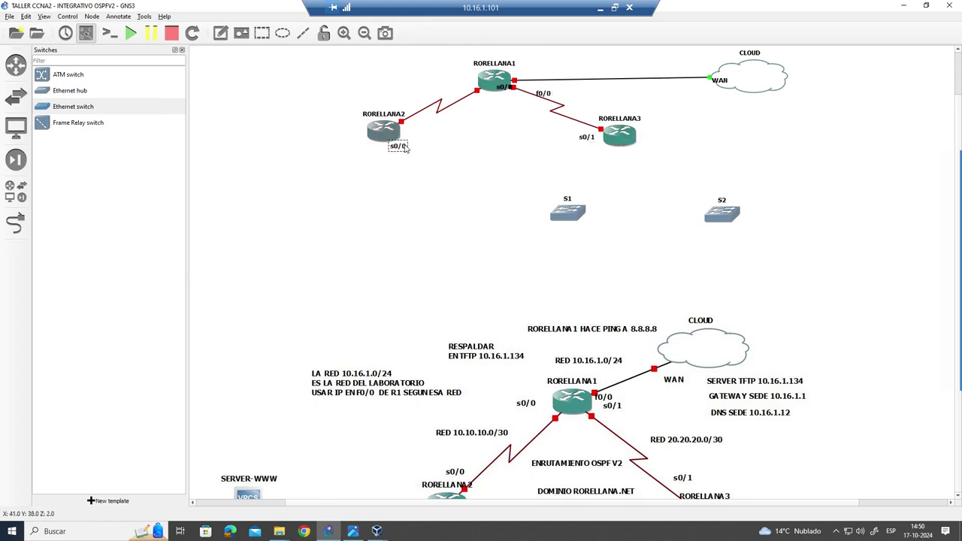
- Link Ethernet0 of switch S1 to FastEthernet0/0 of RORELLANA3
left_click(15, 223)
left_click(577, 217)
left_click(594, 216)
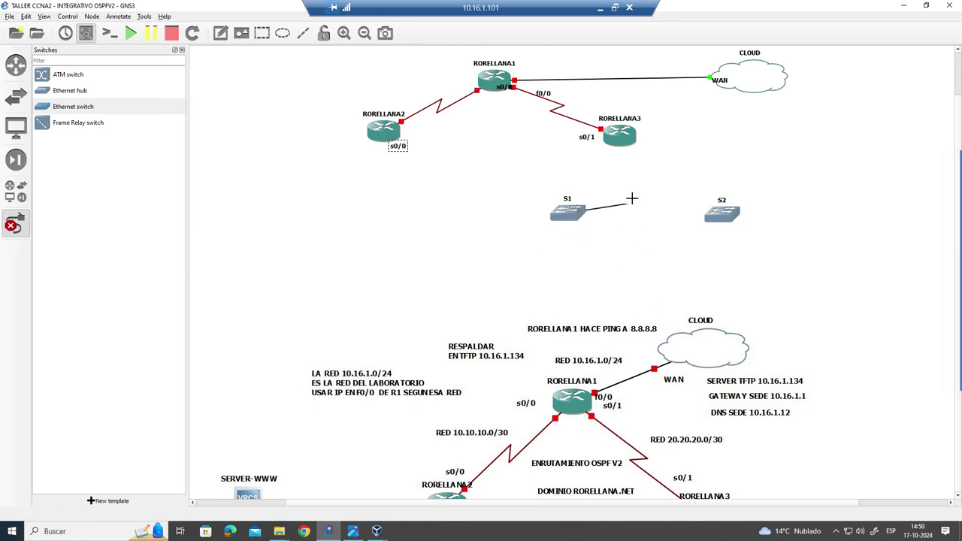
left_click(616, 136)
left_click(634, 144)
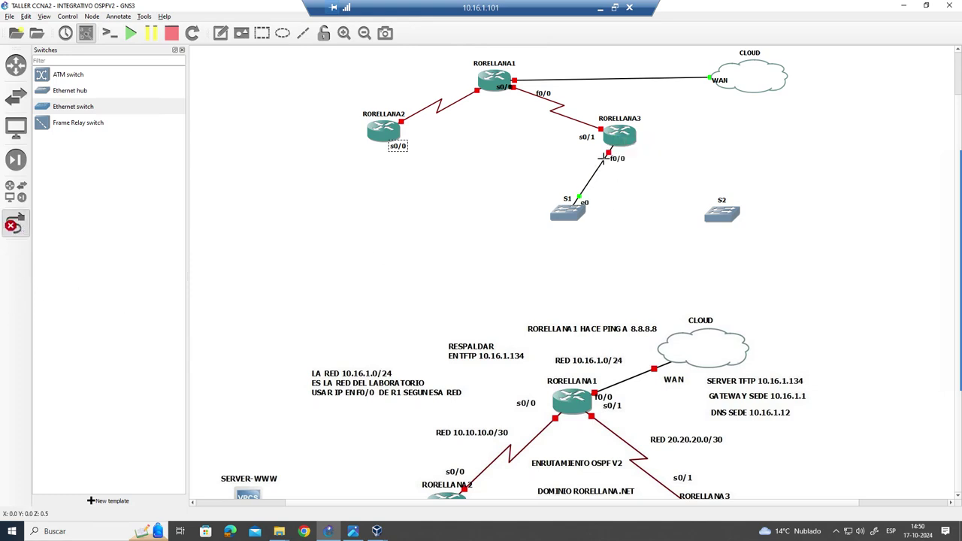
- Link FastEthernet0/1 of RORELLANA3 to Ethernet0 of switch S2
left_click(628, 133)
left_click(654, 144)
left_click(724, 210)
left_click(743, 218)
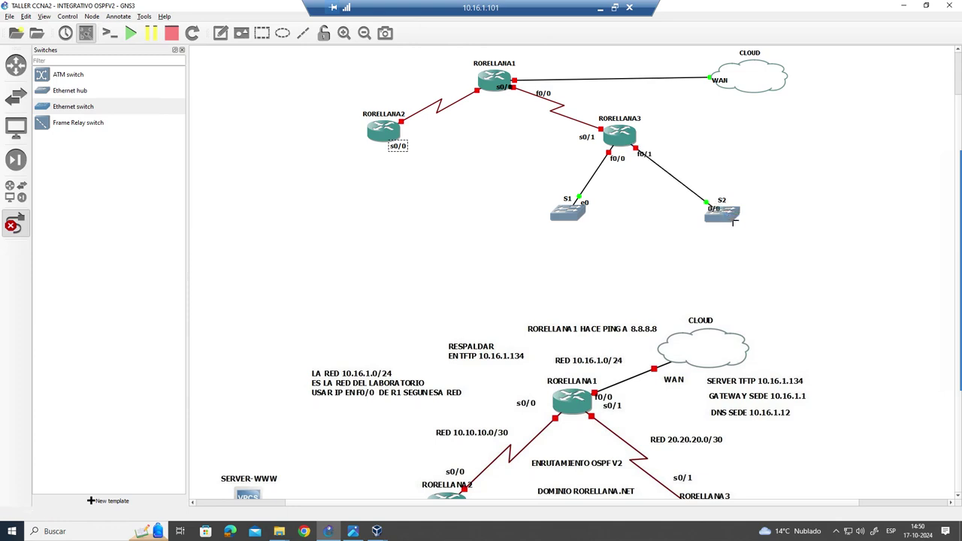
left_click(10, 233)
- Place two VPCS end devices, one below S1 and one below S2, moving the reference picture down for room
left_click_drag(739, 398, 663, 412)
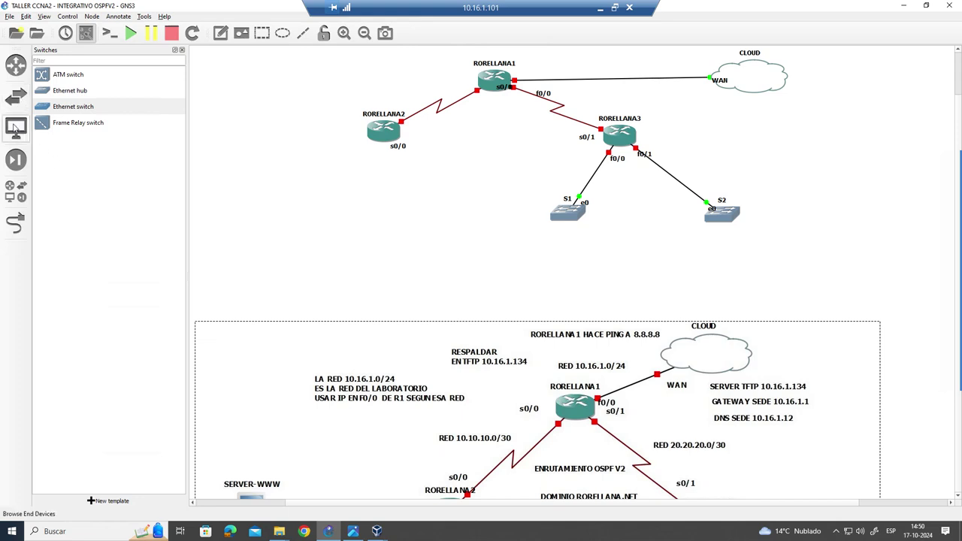
left_click(15, 127)
left_click_drag(67, 169, 547, 279)
left_click_drag(60, 170, 732, 279)
left_click_drag(561, 291, 554, 279)
left_click_drag(737, 286, 745, 279)
left_click_drag(557, 278, 566, 278)
left_click_drag(700, 417, 705, 439)
- Link Ethernet0 of PC1 to Ethernet1 of switch S1
left_click(15, 224)
left_click(565, 272)
left_click(593, 278)
left_click(566, 218)
left_click(588, 236)
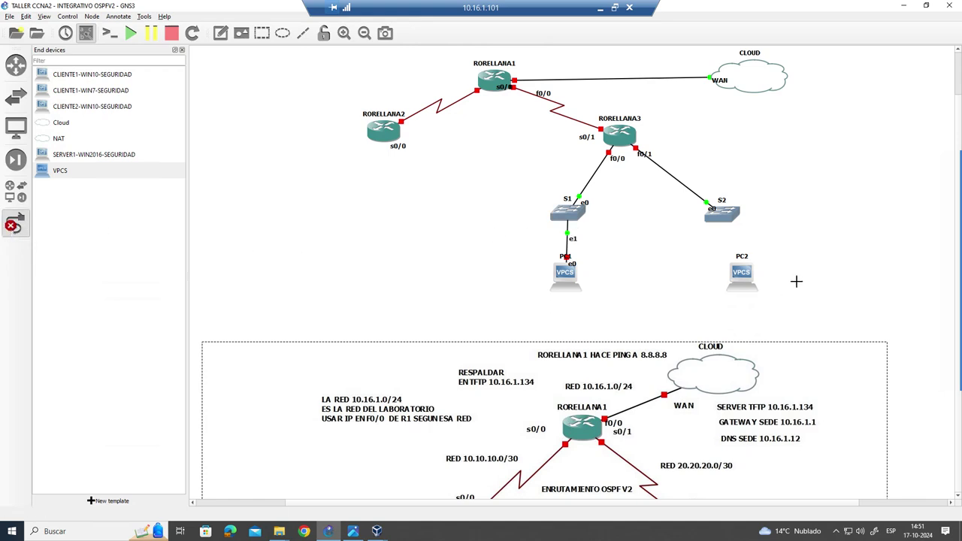
- Link Ethernet0 of PC2 to Ethernet1 of switch S2
left_click(746, 275)
left_click(767, 279)
left_click(722, 215)
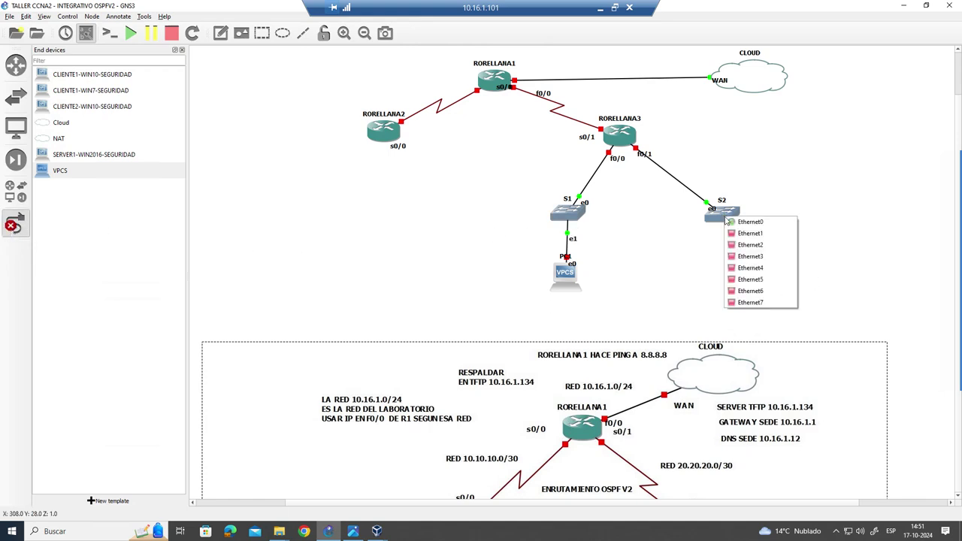
left_click(758, 235)
left_click(14, 223)
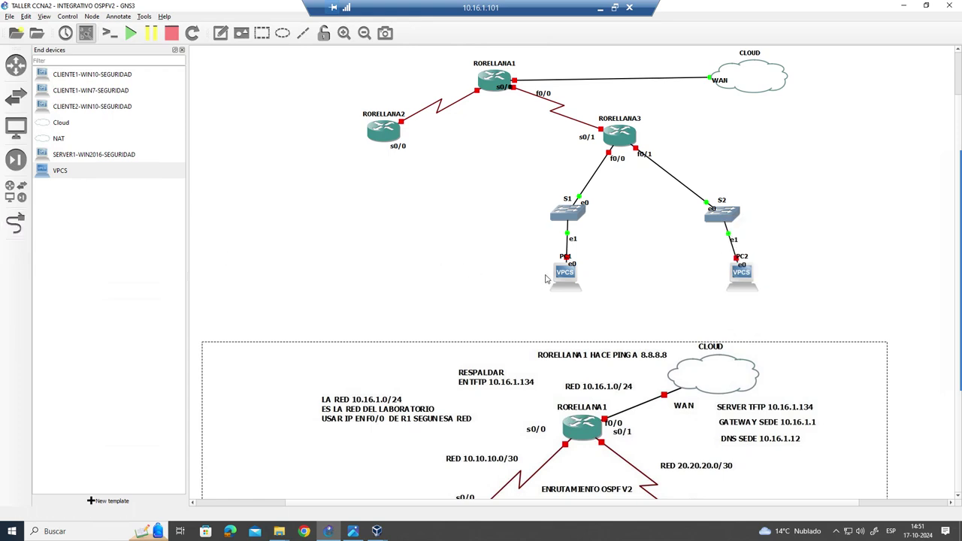
- Spread PC1 and PC2 outward and lower beneath their switches, and move RORELLANA2 slightly away from RORELLANA1, following the reference picture
left_click_drag(565, 274, 559, 281)
left_click_drag(746, 278, 765, 286)
left_click_drag(556, 288, 559, 291)
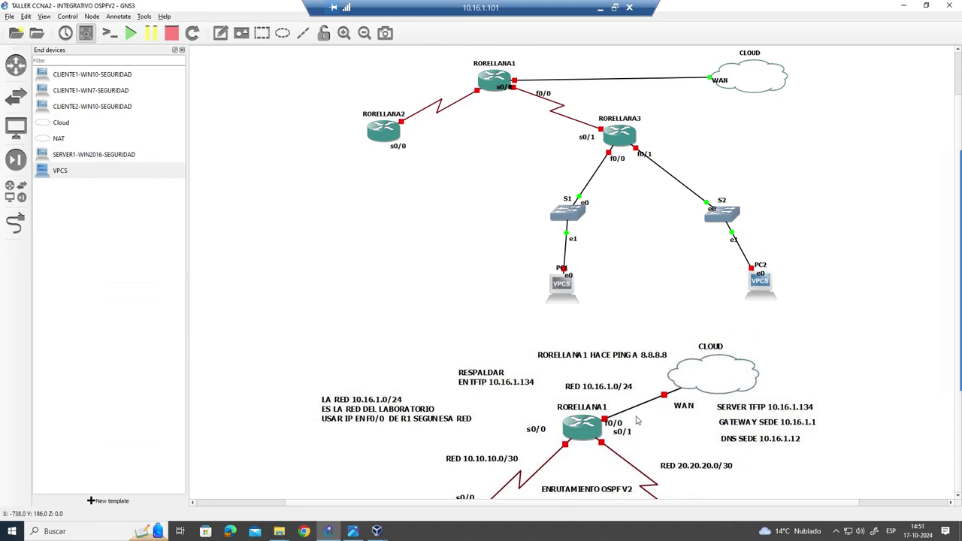
left_click_drag(621, 444, 592, 267)
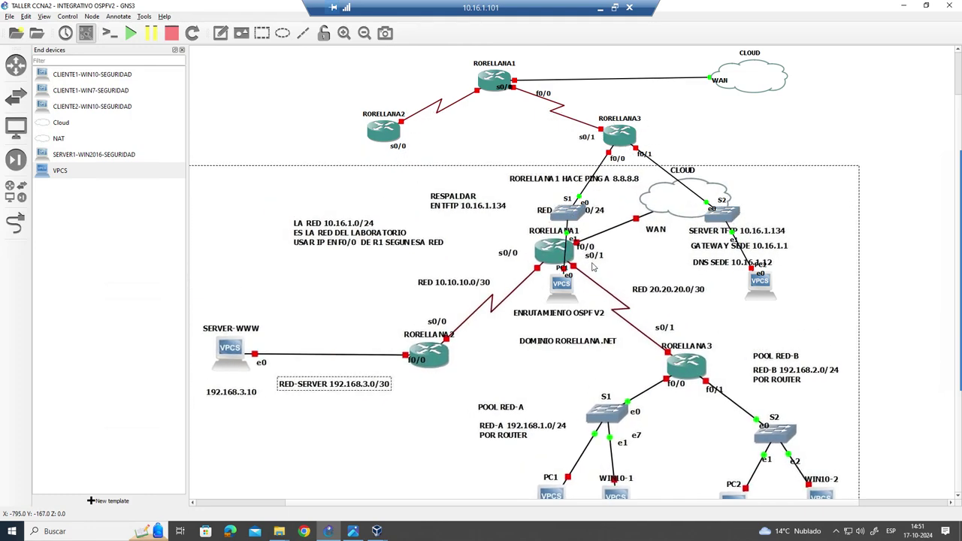
left_click_drag(594, 272, 656, 500)
left_click_drag(388, 136, 379, 141)
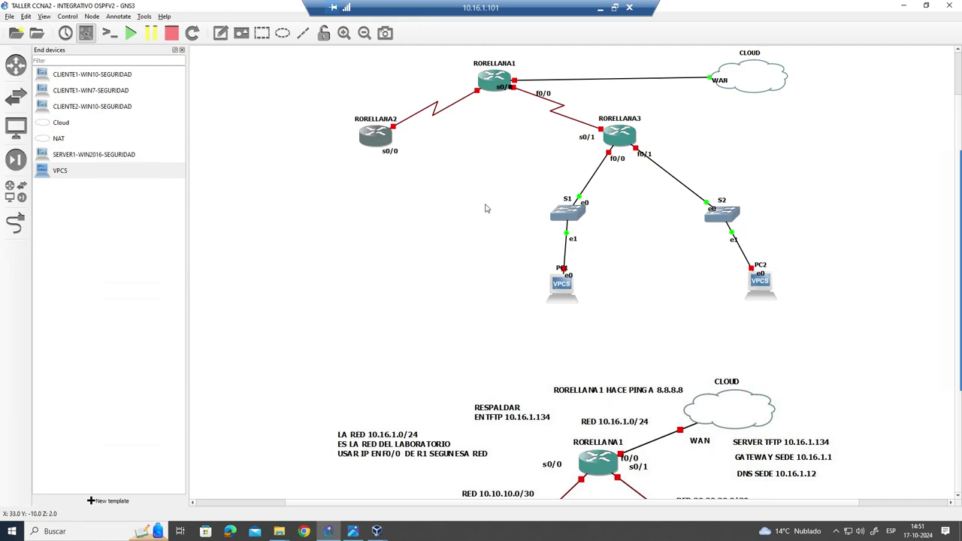
scroll(486, 208, "up", 1)
left_click_drag(565, 348, 550, 345)
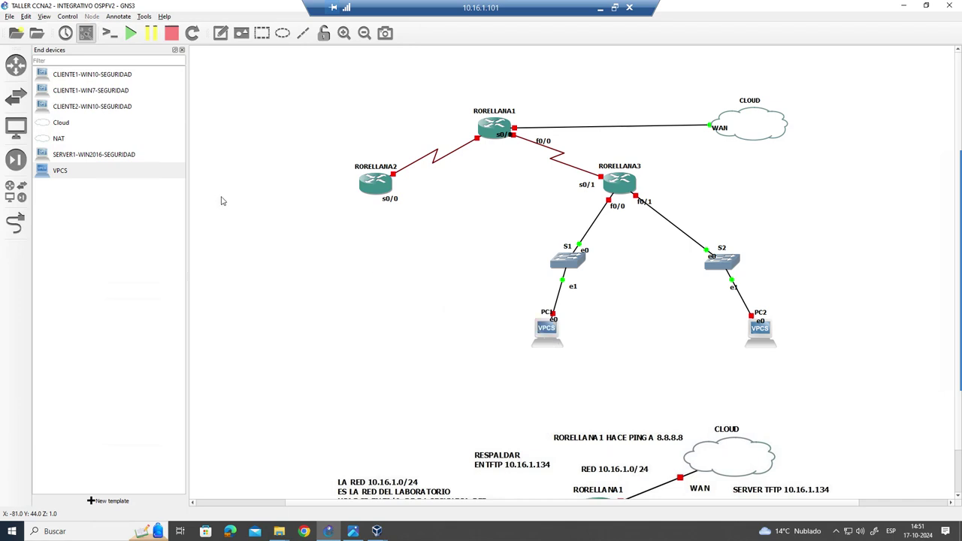
- Examine the lower part of the reference topology picture for the end devices attached to S1 and S2
scroll(323, 329, "down", 1)
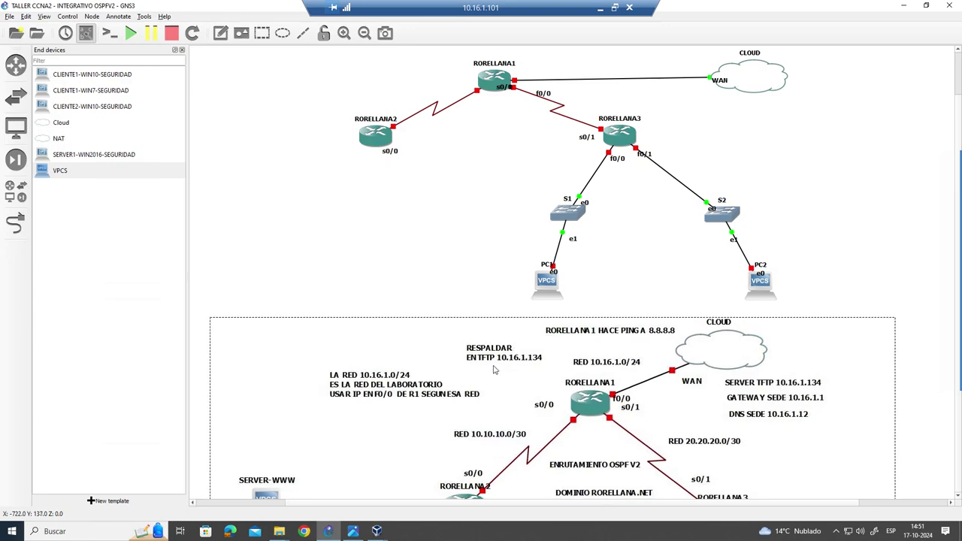
left_click_drag(662, 361, 643, 150)
left_click_drag(591, 184, 618, 397)
left_click(322, 274)
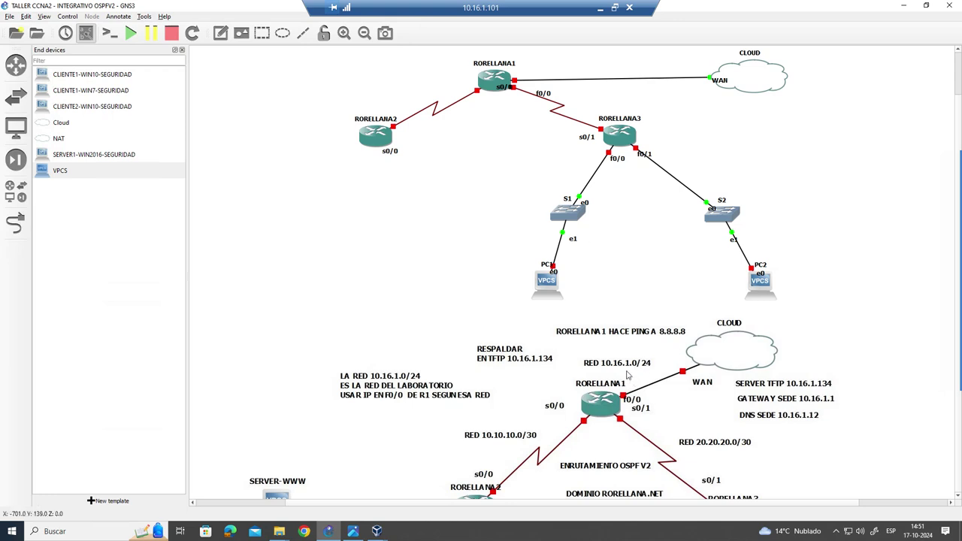
- Switch to the Oracle VM VirtualBox manager and review the SERVER1-WWW, CLIENTE2-TEST and SERVER2-DNS virtual machines
left_click(378, 532)
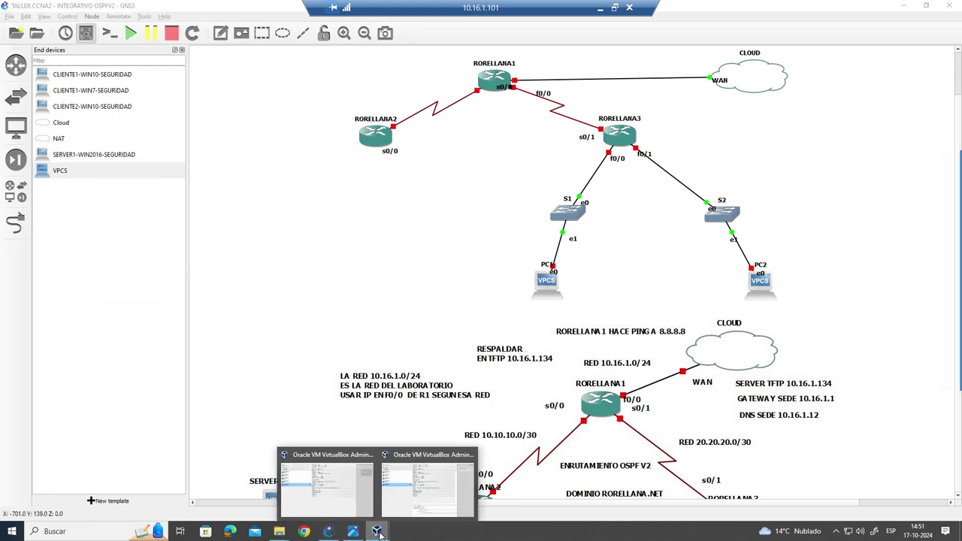
left_click(390, 511)
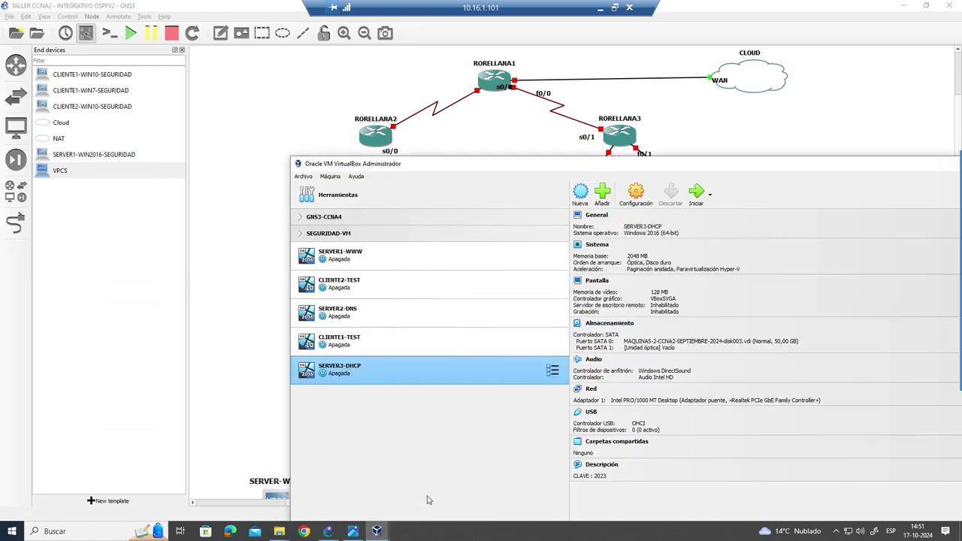
left_click(377, 531)
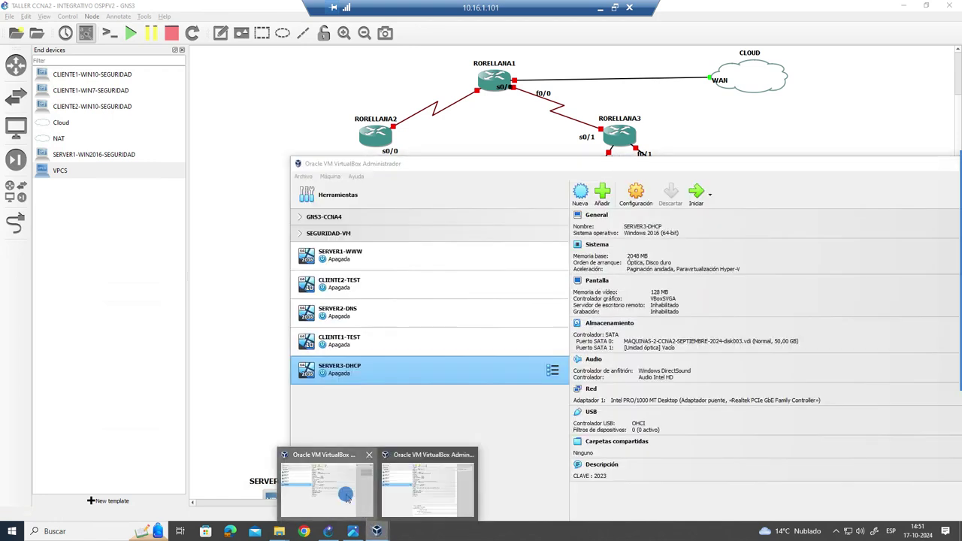
left_click(346, 498)
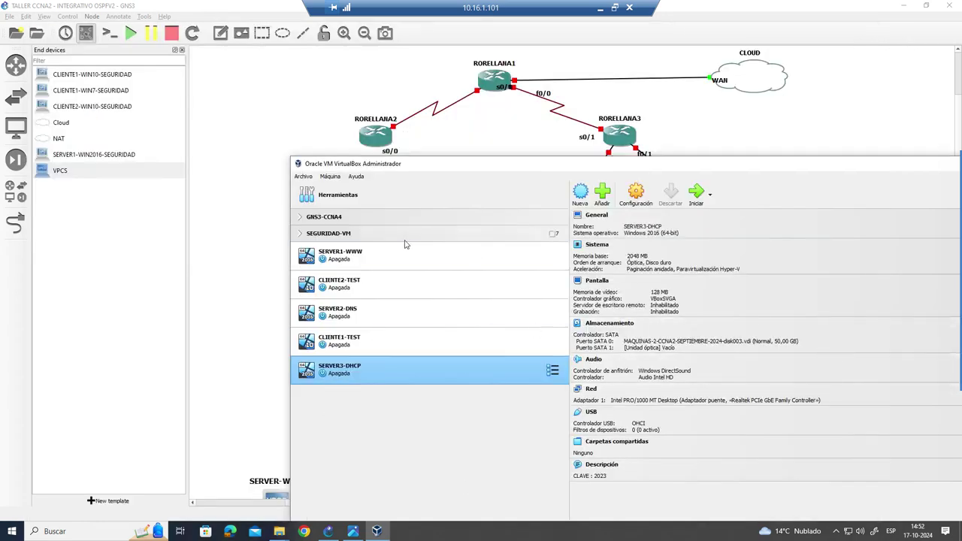
left_click_drag(483, 165, 331, 251)
left_click(331, 251)
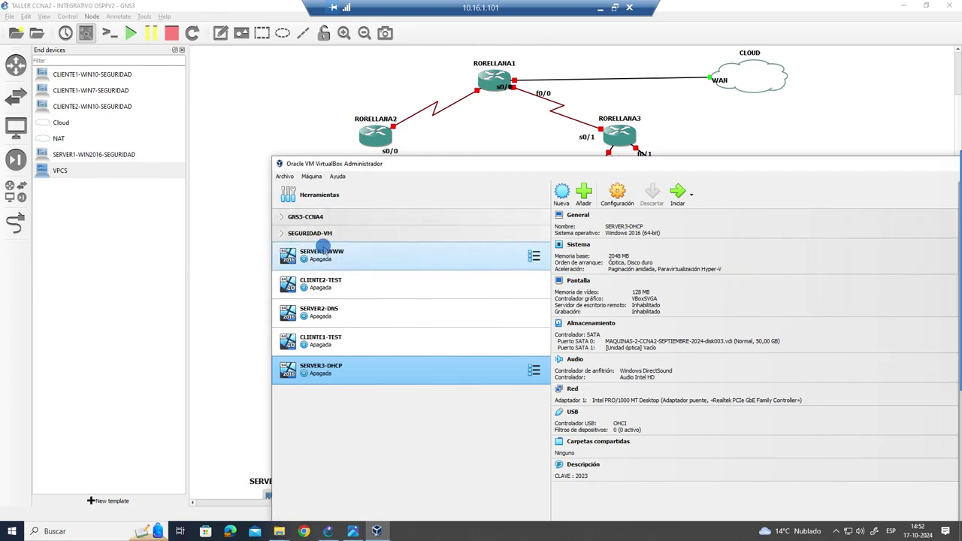
left_click(338, 281)
left_click(342, 306)
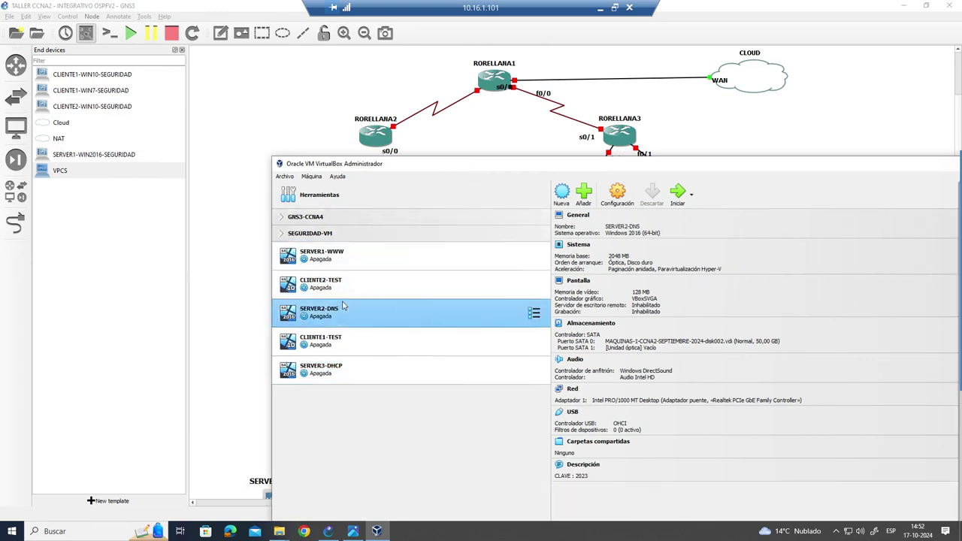
- Review the details of the CLIENTE1-TEST and SERVER3-DHCP virtual machines and close the VirtualBox manager
left_click(350, 342)
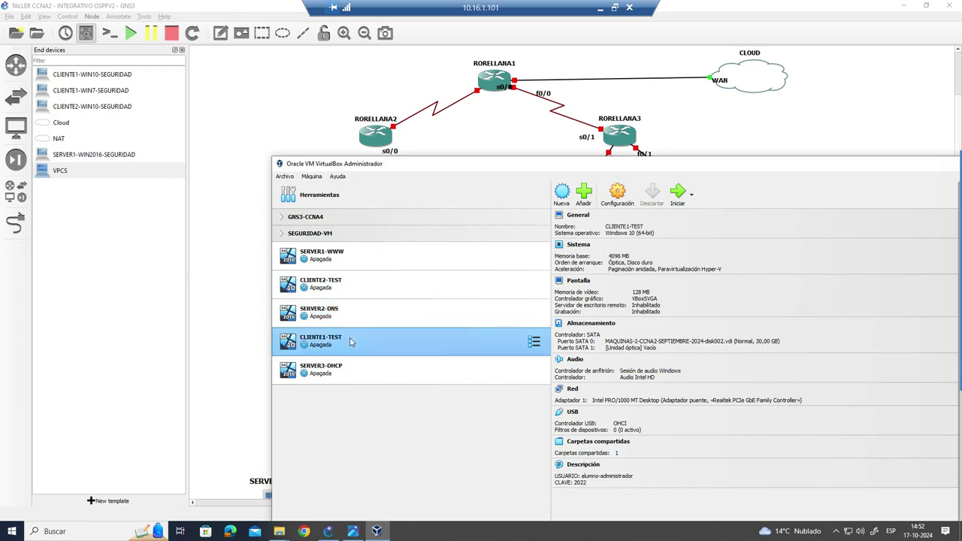
left_click(361, 368)
left_click_drag(392, 163, 342, 158)
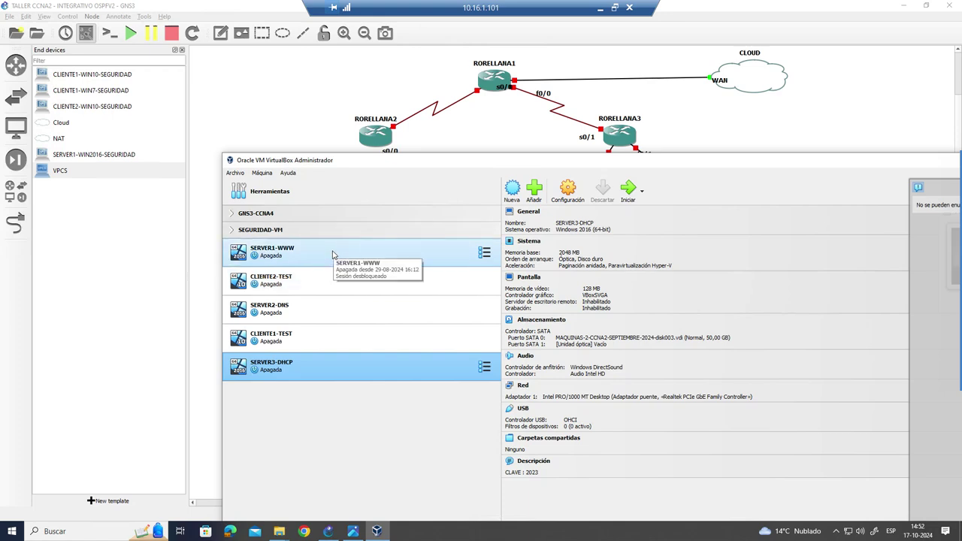
left_click_drag(863, 165, 680, 163)
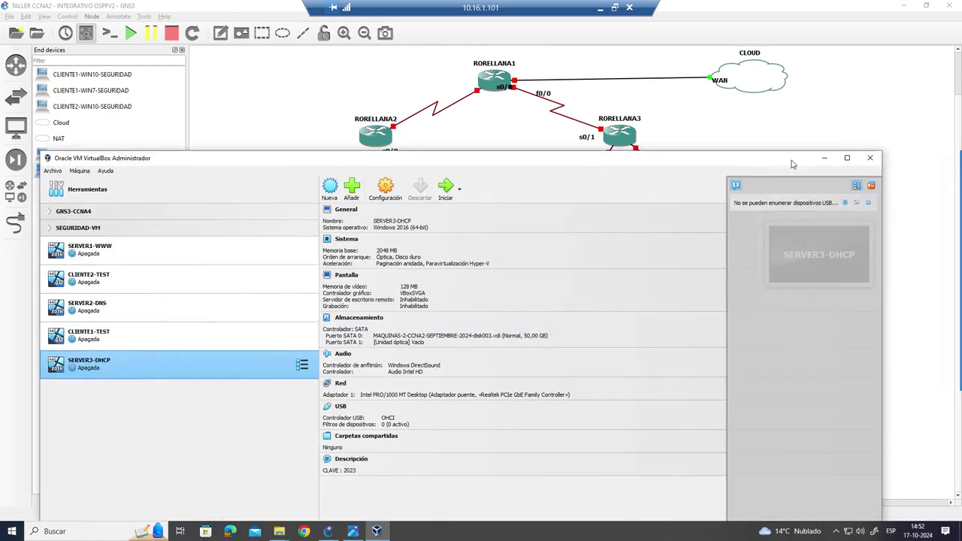
left_click(870, 159)
- In the GNS3 preferences, try to add a VirtualBox VM template for SERVER1-WWW without using it as a linked base
left_click(27, 16)
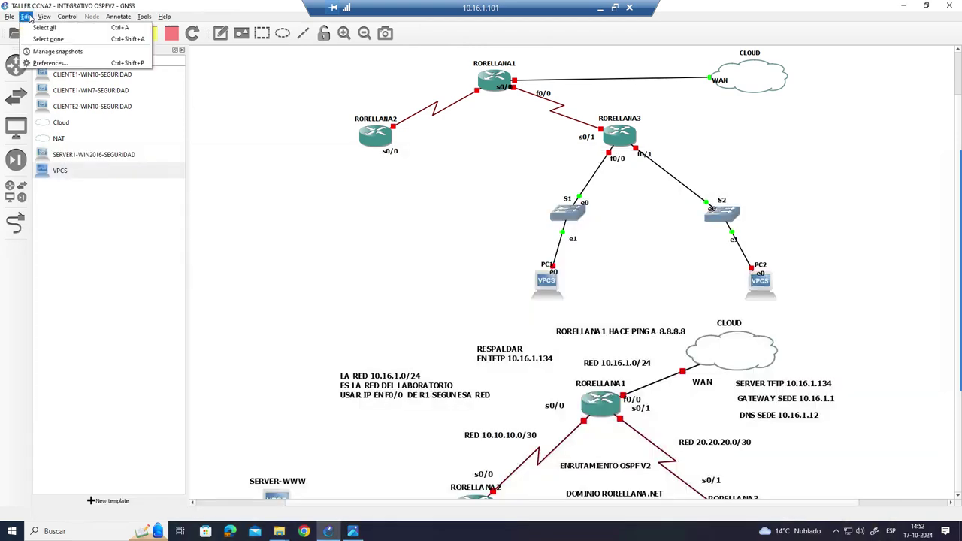
mouse_move(42, 16)
left_click(65, 157)
left_click(67, 16)
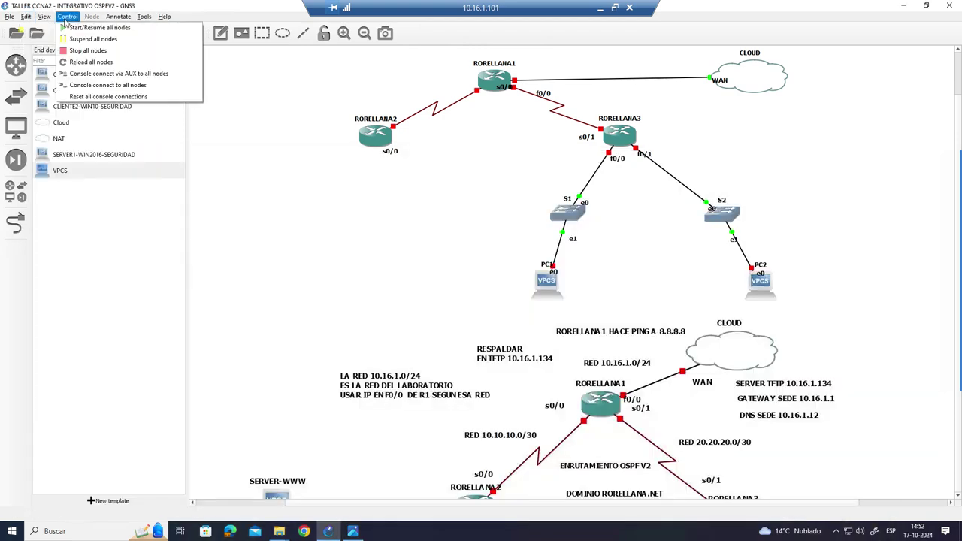
mouse_move(25, 16)
left_click(42, 64)
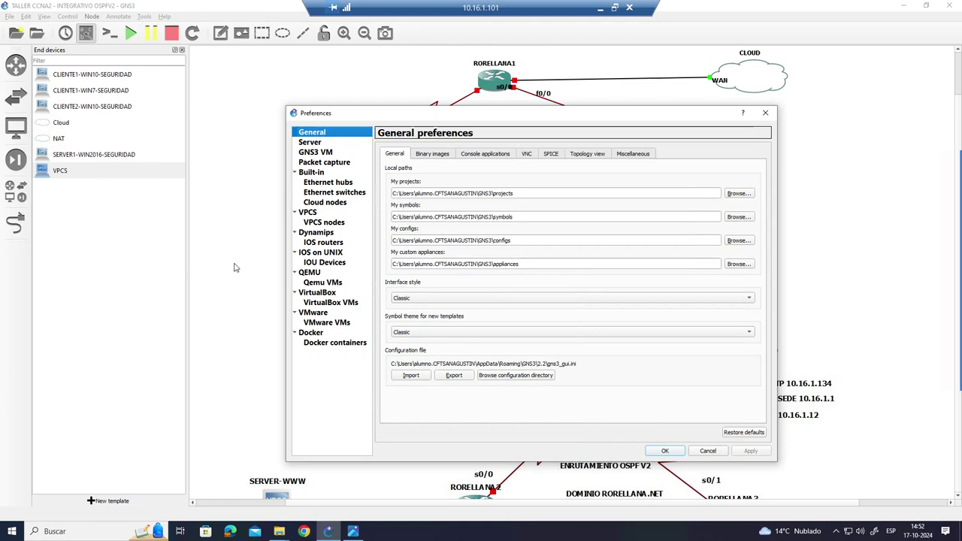
left_click(339, 304)
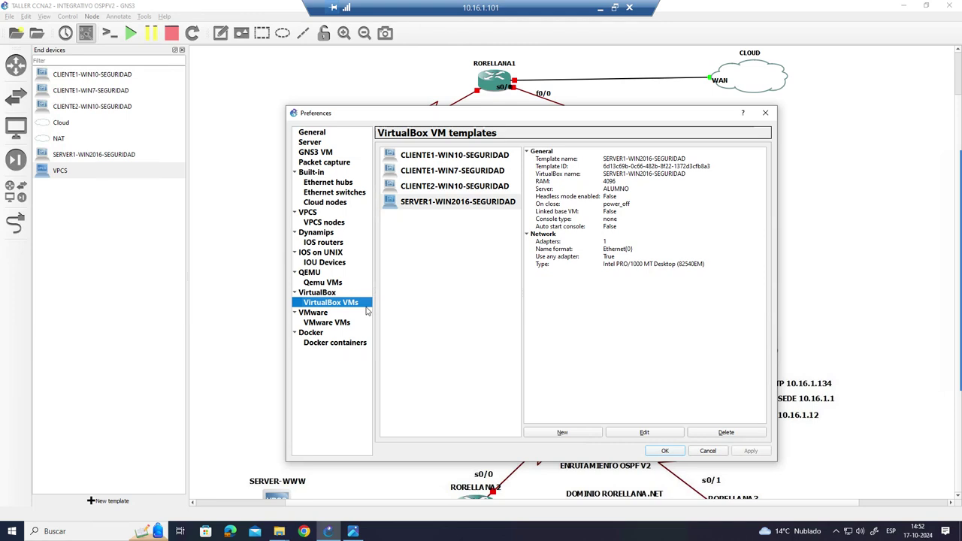
left_click(584, 433)
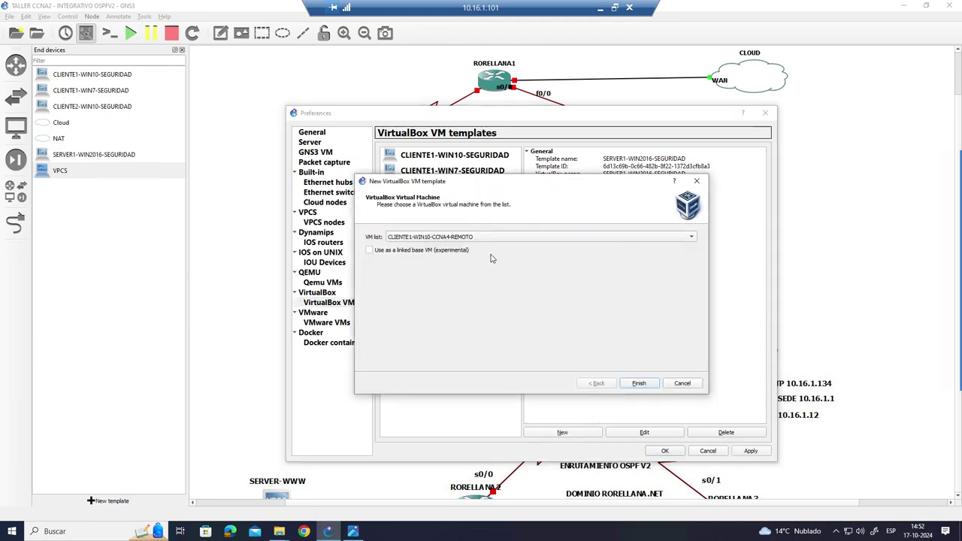
left_click(496, 239)
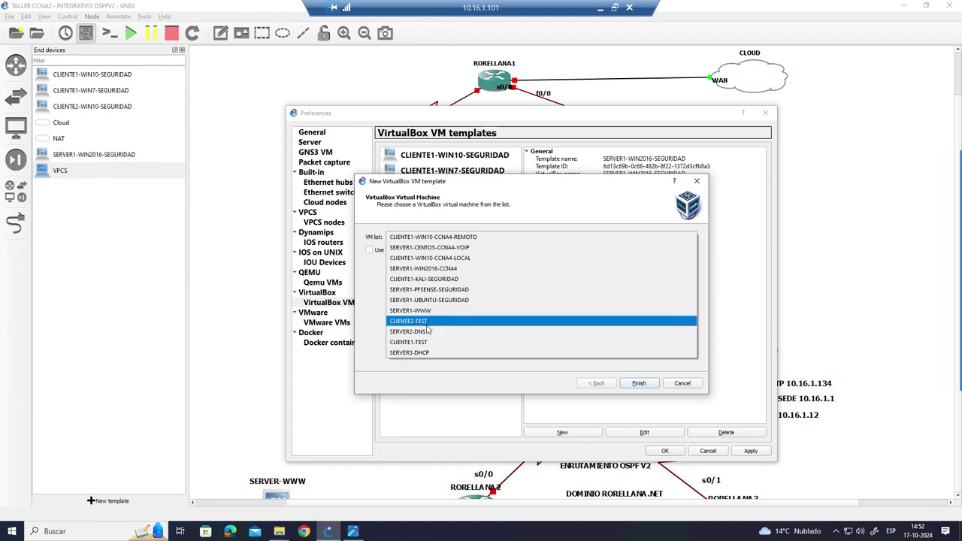
left_click(421, 311)
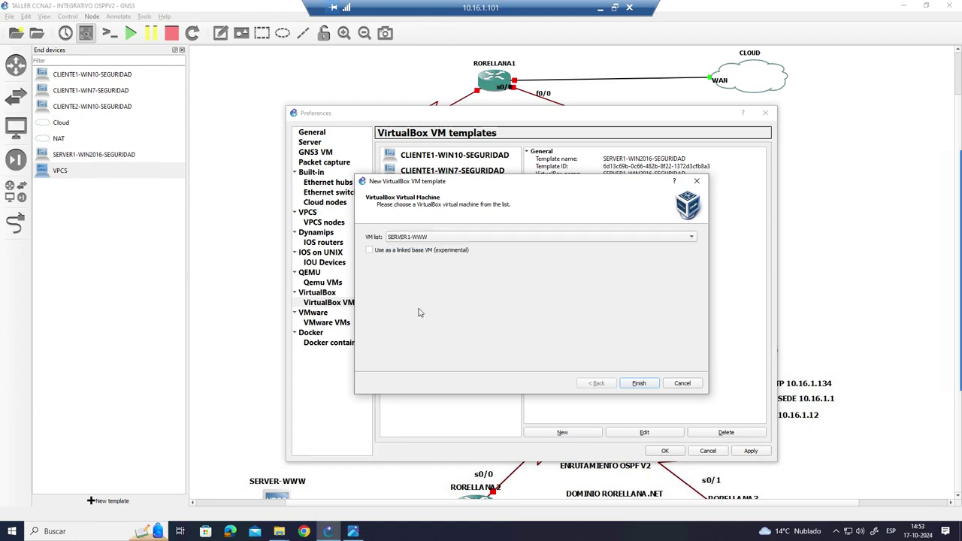
left_click(638, 383)
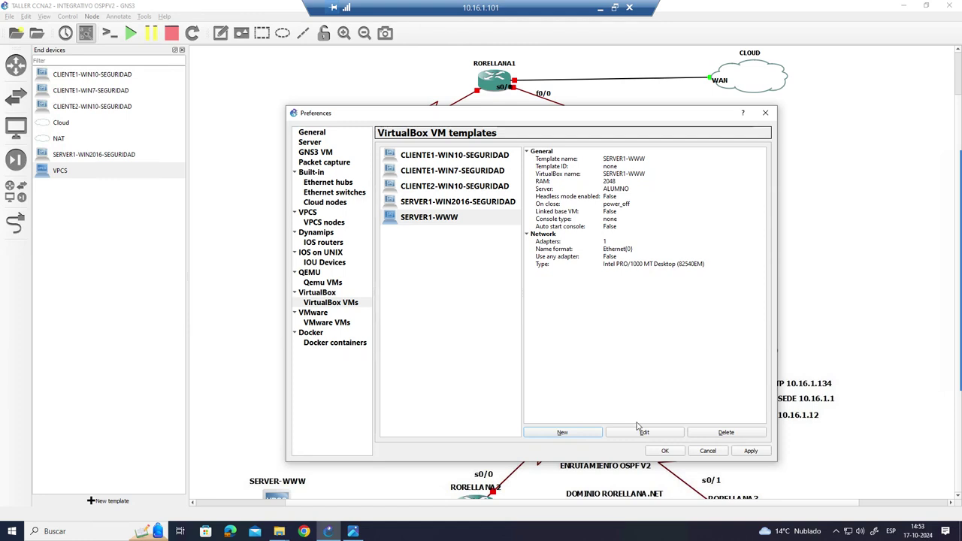
- Try to add another VirtualBox VM template for the CLIENTE2-TEST machine
left_click(571, 434)
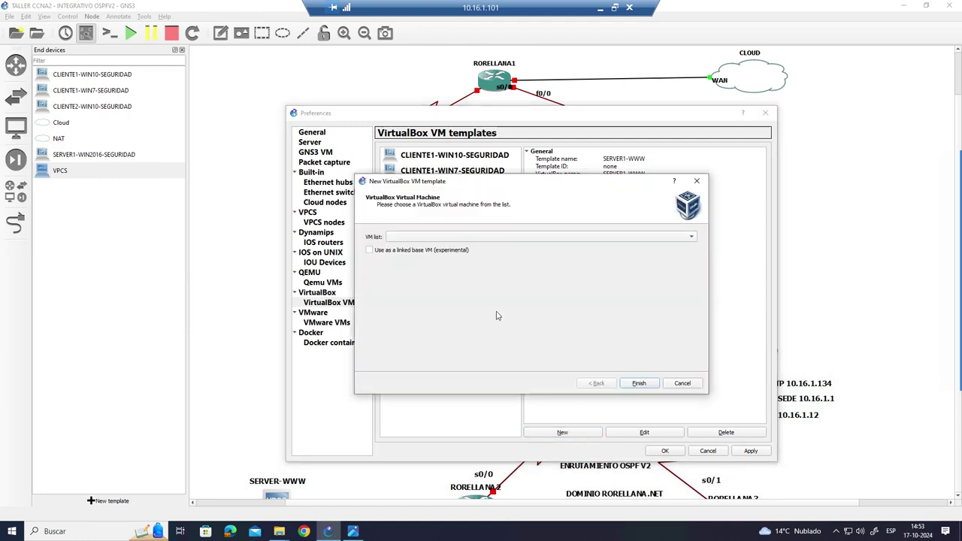
left_click(427, 237)
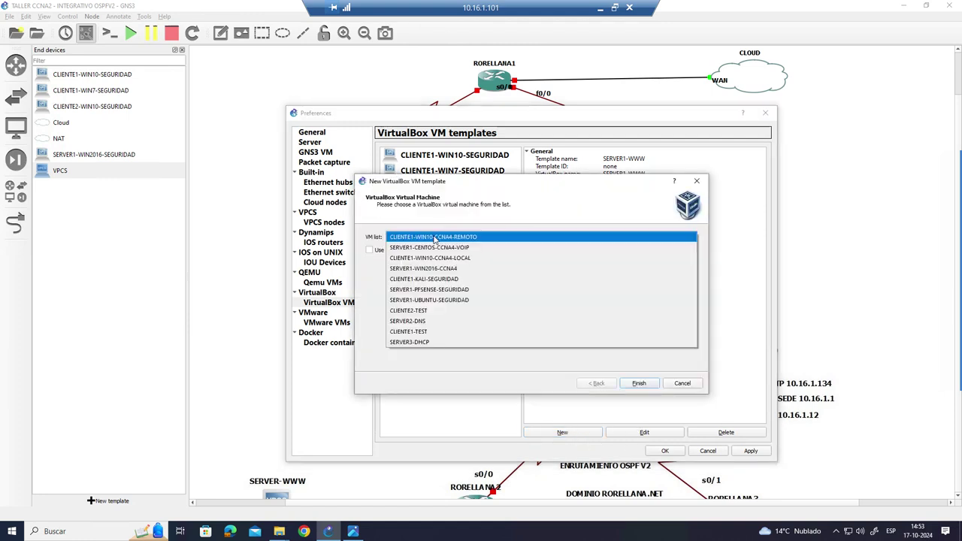
left_click(437, 308)
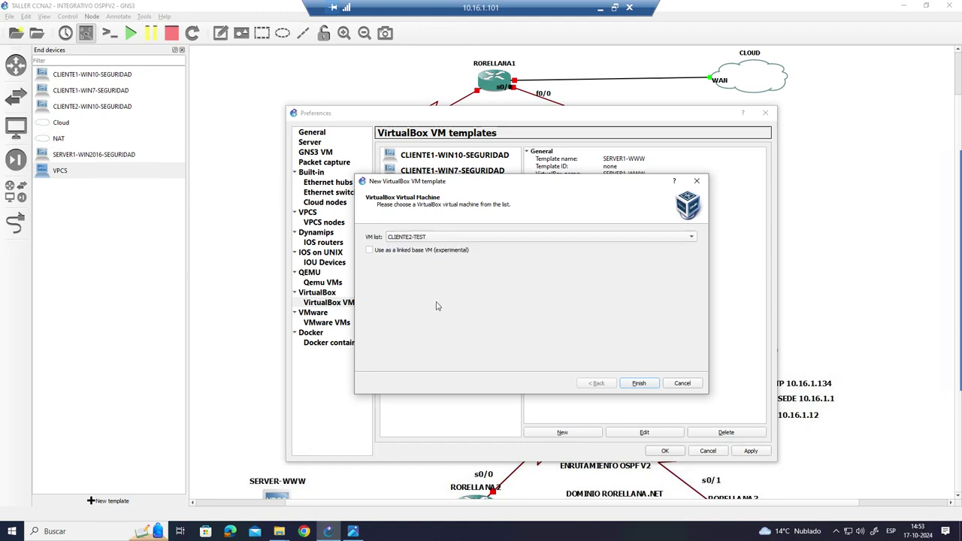
left_click(639, 383)
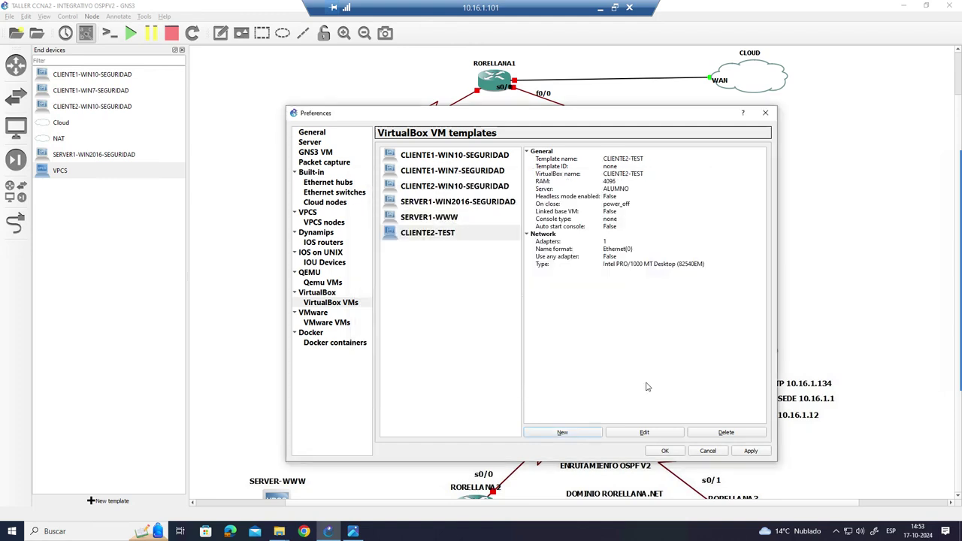
- Try to add a VirtualBox VM template for the CLIENTE1-TEST machine
left_click(575, 433)
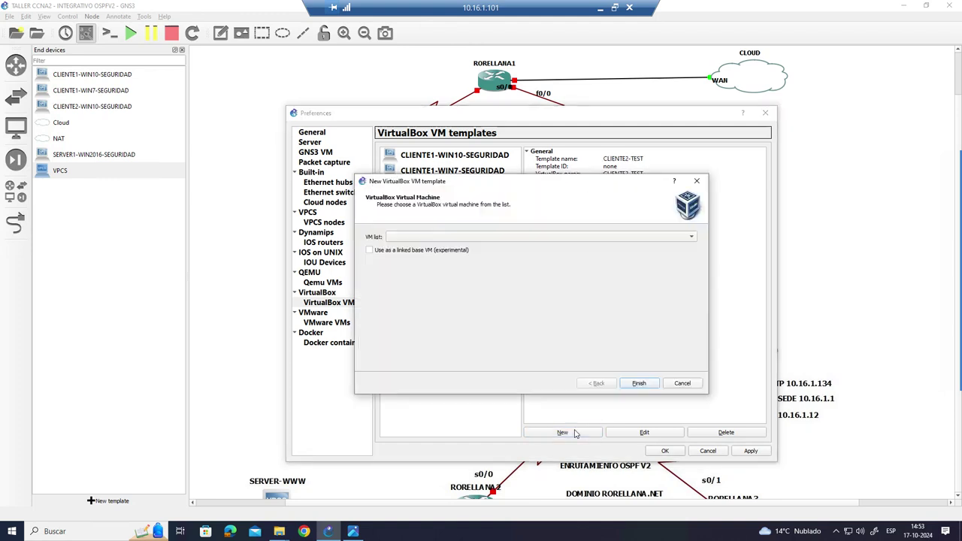
left_click(451, 238)
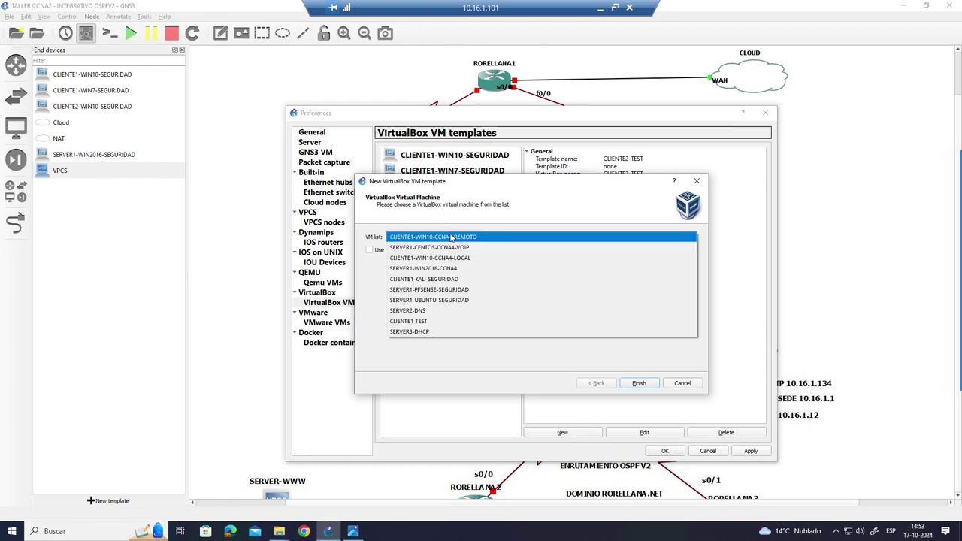
left_click(451, 322)
left_click(640, 383)
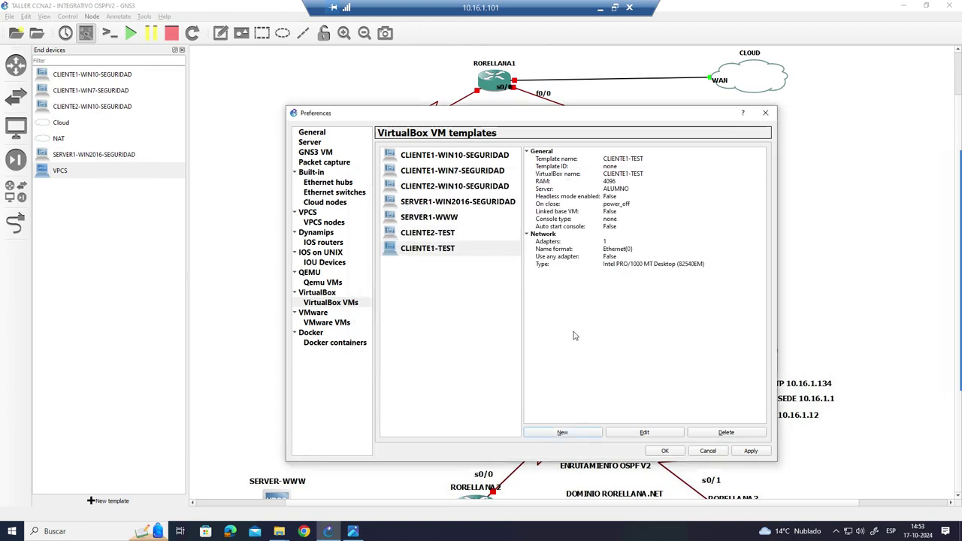
- Compare the SERVER1-WWW, CLIENTE2-TEST and CLIENTE1-TEST template details, and cancel the preferences without saving
left_click(442, 219)
left_click(443, 233)
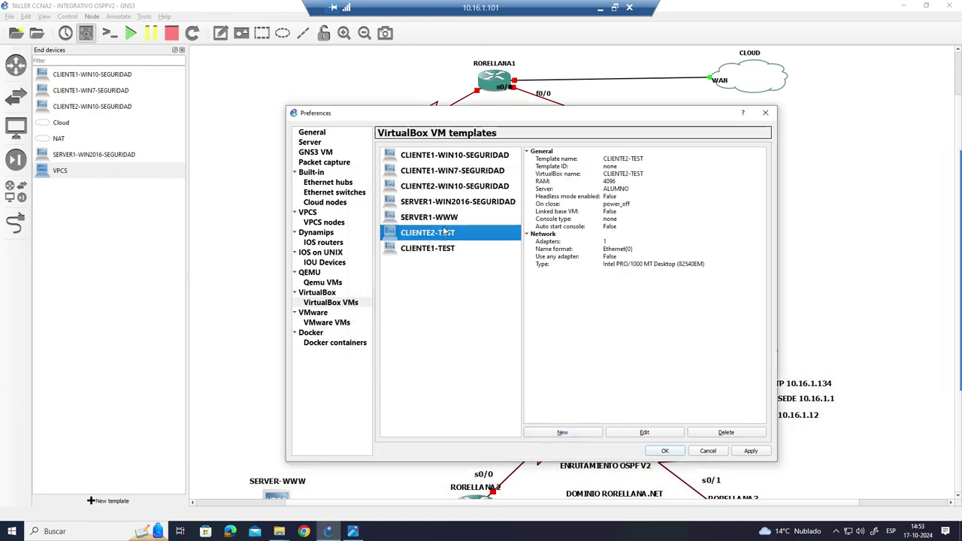
left_click(441, 220)
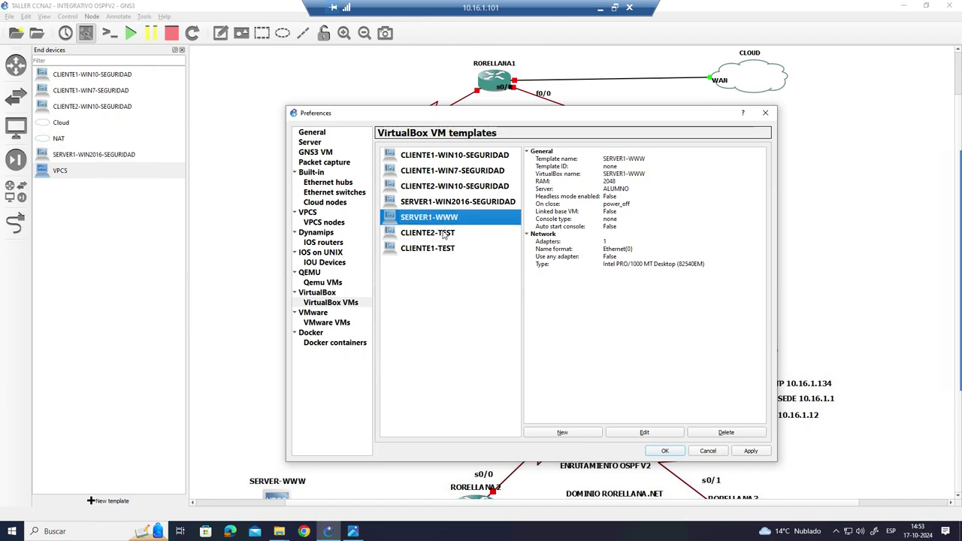
left_click(437, 234)
left_click(433, 219)
left_click(424, 236)
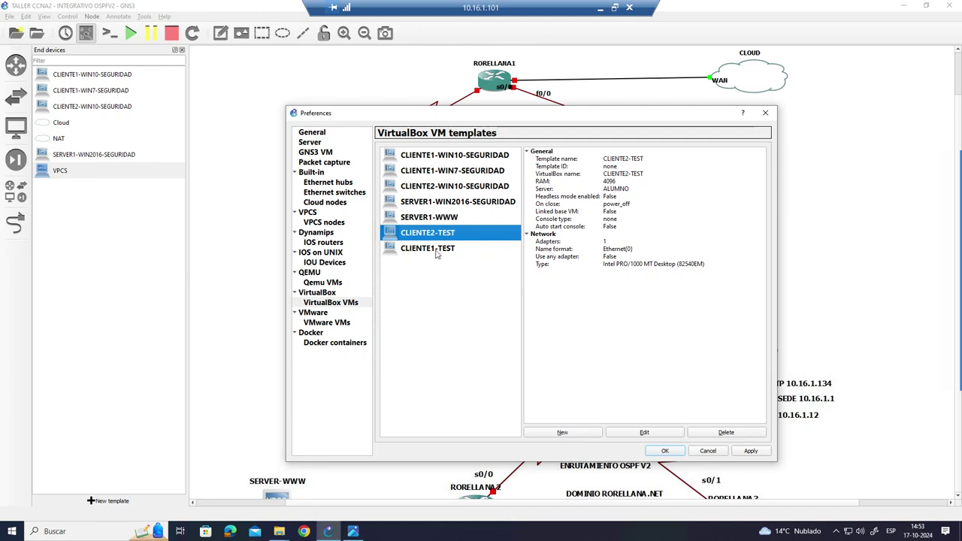
left_click(437, 250)
left_click(442, 220)
left_click(444, 239)
left_click(427, 221)
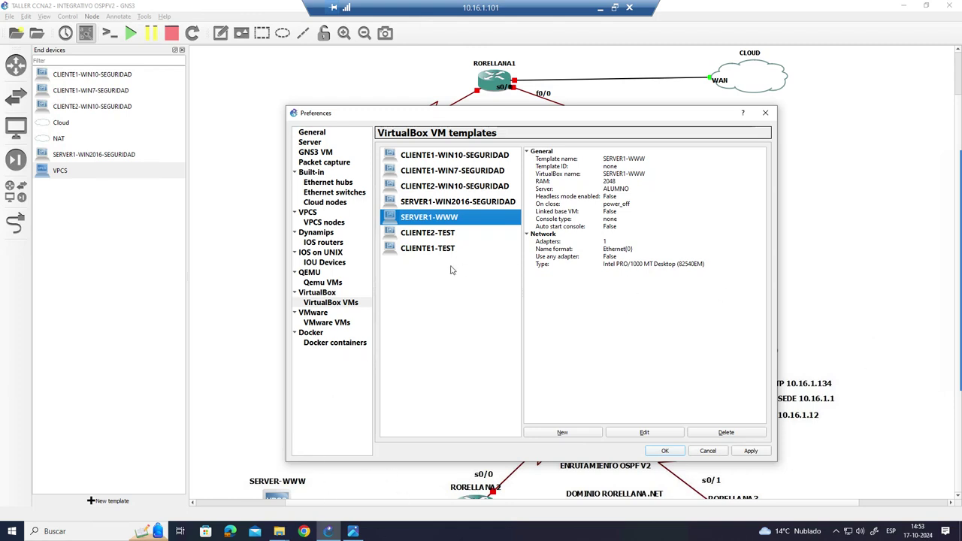
left_click(447, 238)
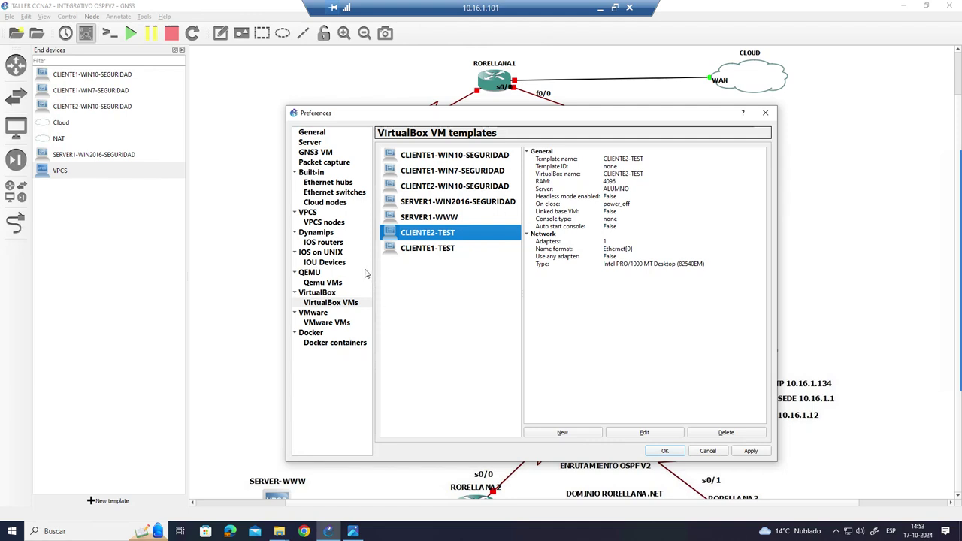
left_click(418, 218)
left_click(425, 233)
left_click(427, 218)
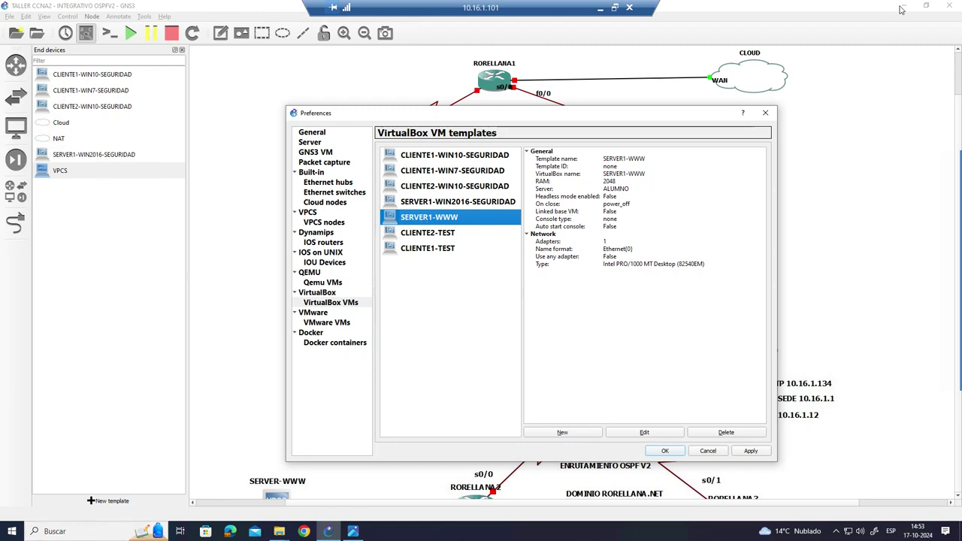
left_click(694, 455)
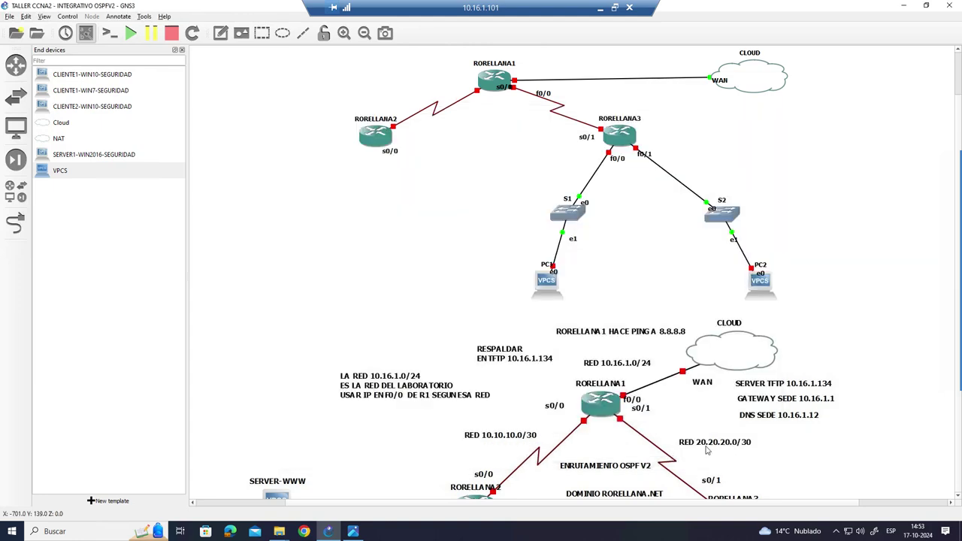
- Minimise the GNS3 and OVA folder windows and reopen the Oracle VM VirtualBox manager
left_click(903, 6)
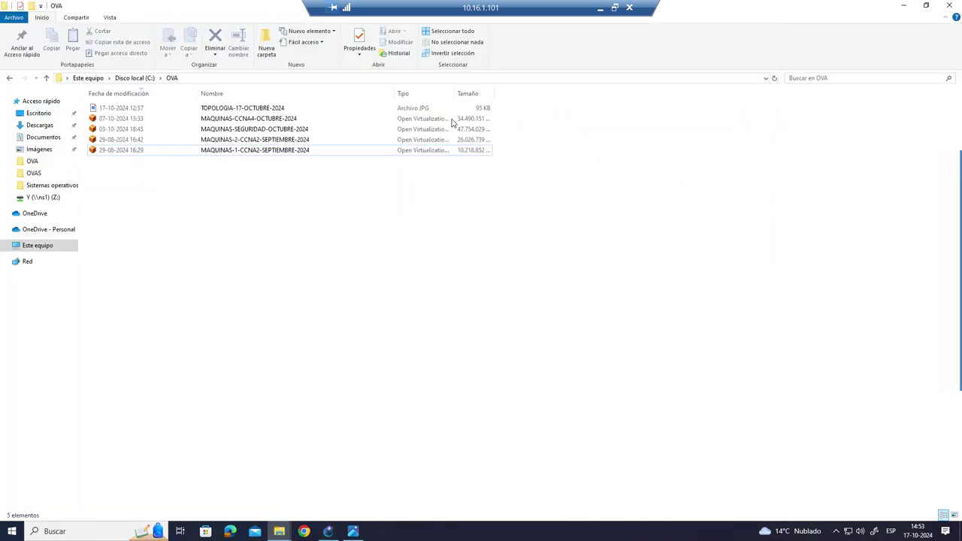
left_click(903, 5)
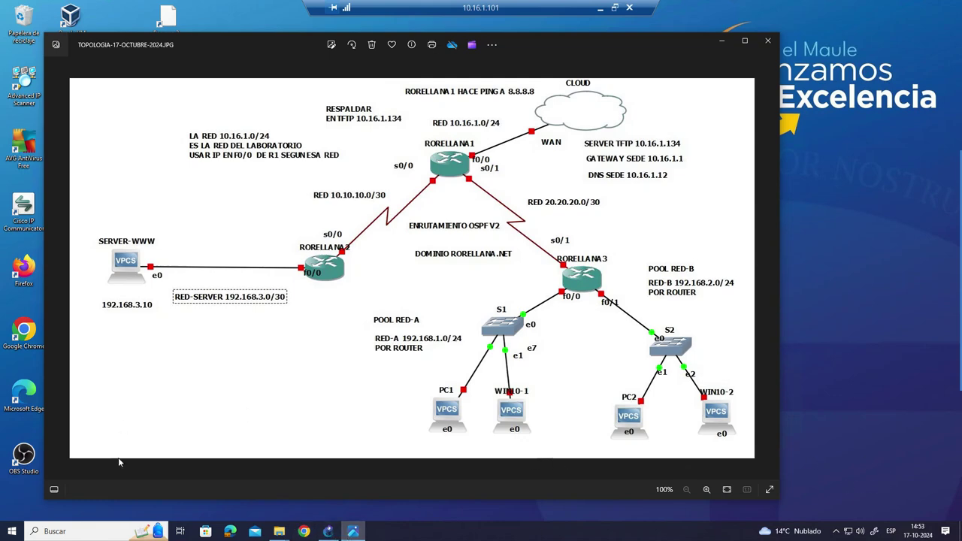
left_click(22, 531)
type("VI")
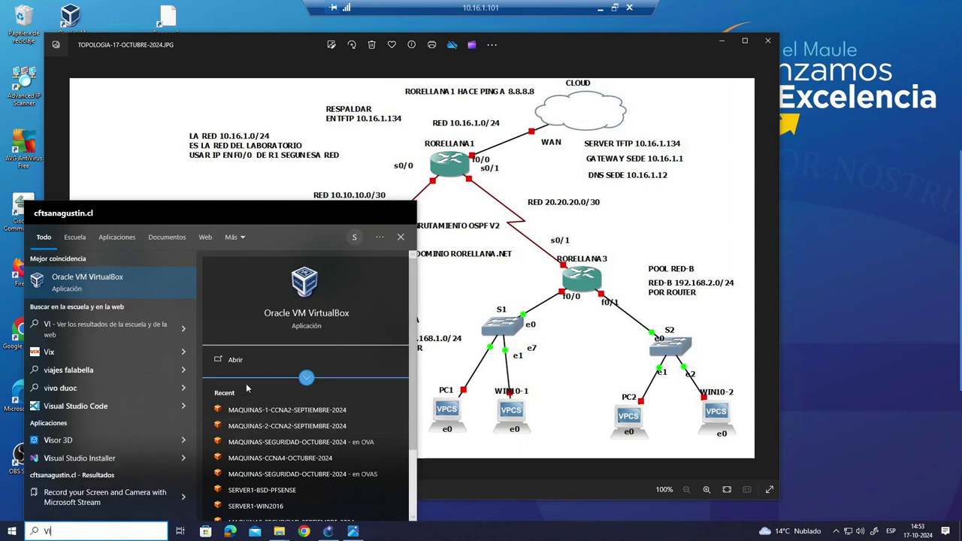
left_click(111, 281)
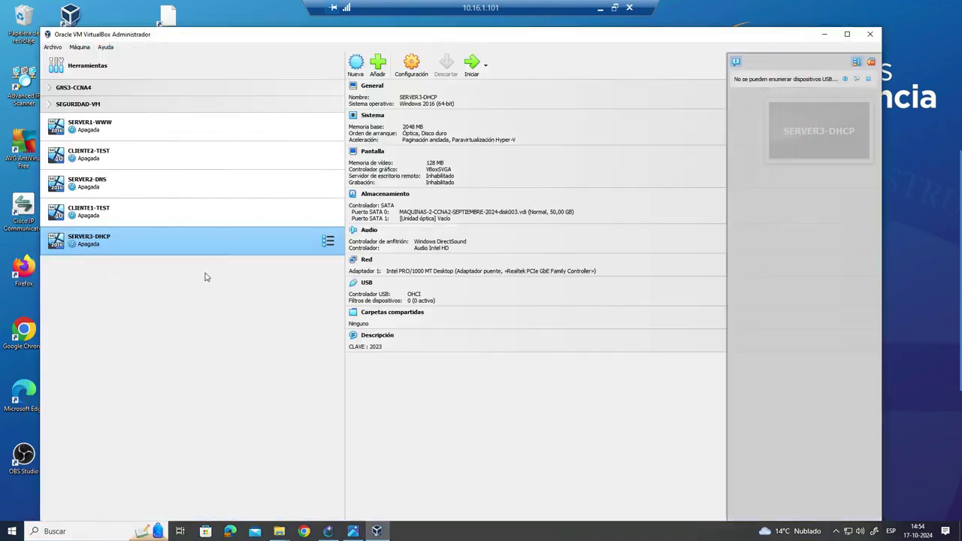
left_click_drag(162, 33, 232, 51)
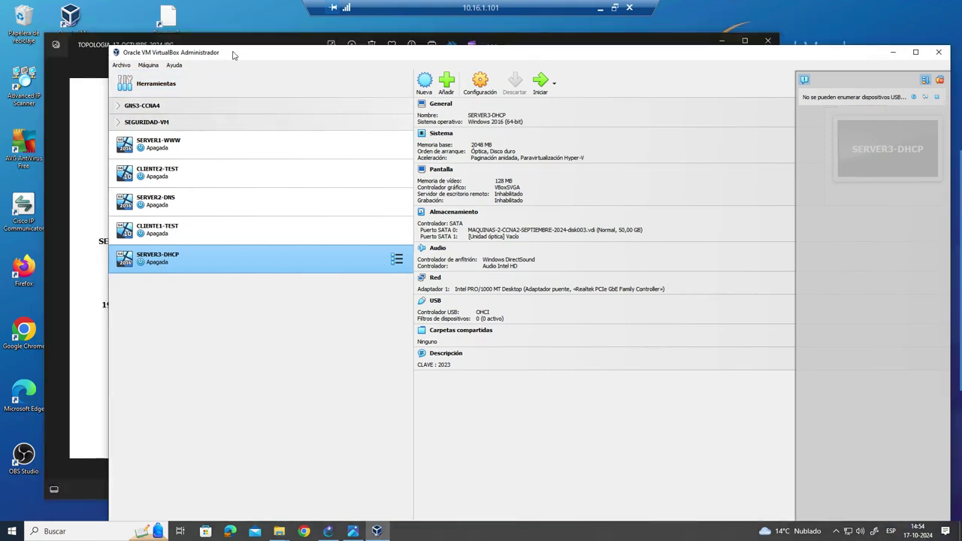
- Expand the SEGURIDAD-VM group to view its virtual machines and collapse it again
left_click(117, 125)
left_click(118, 124)
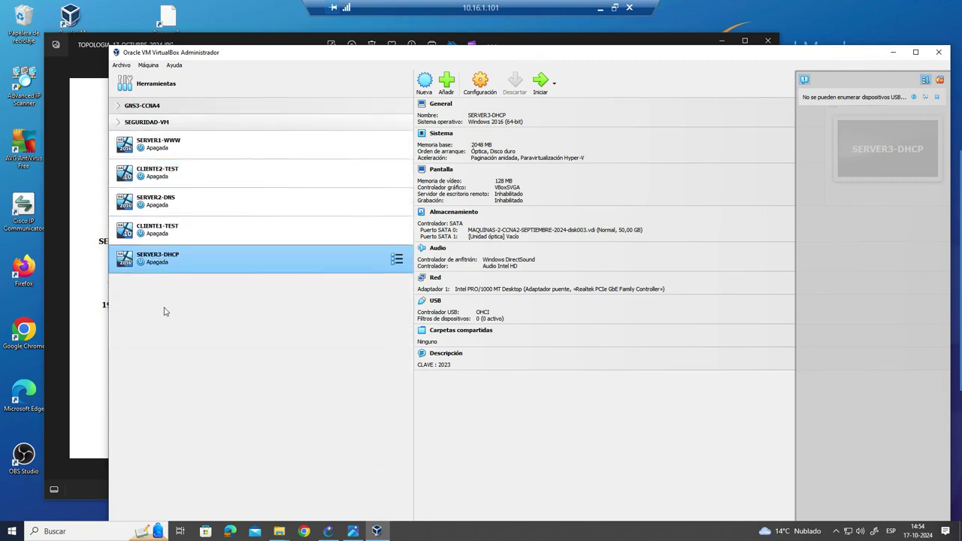
double_click(120, 123)
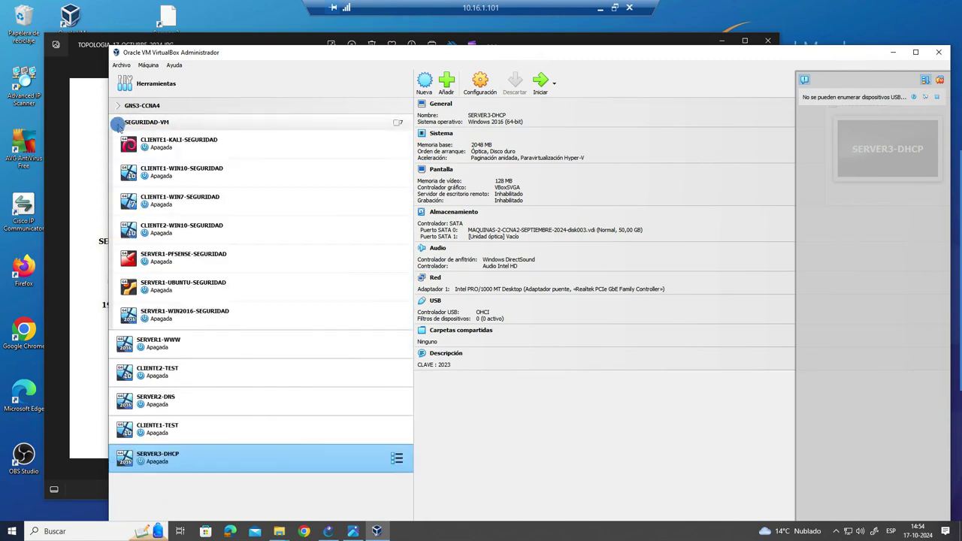
- Move the SERVER1-WWW virtual machine into a new group
left_click(179, 148)
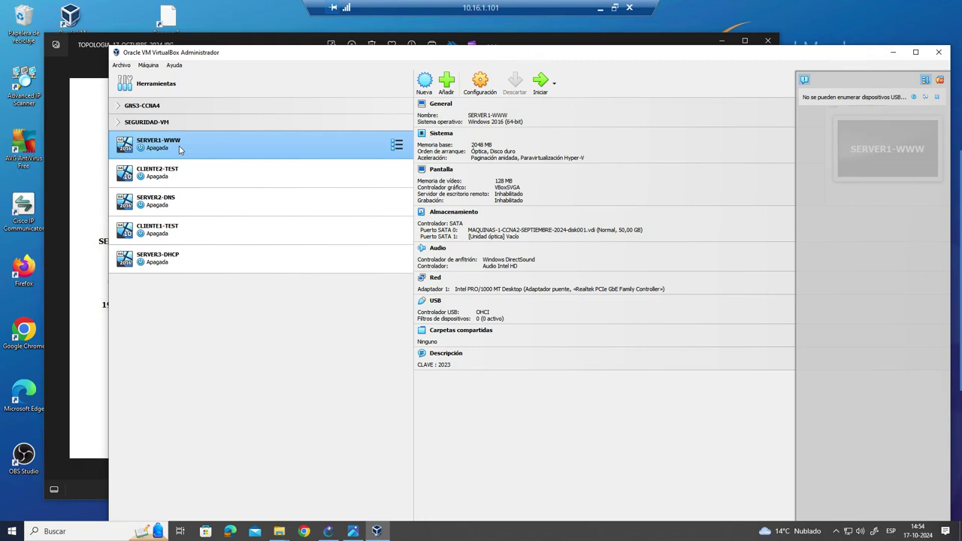
right_click(179, 148)
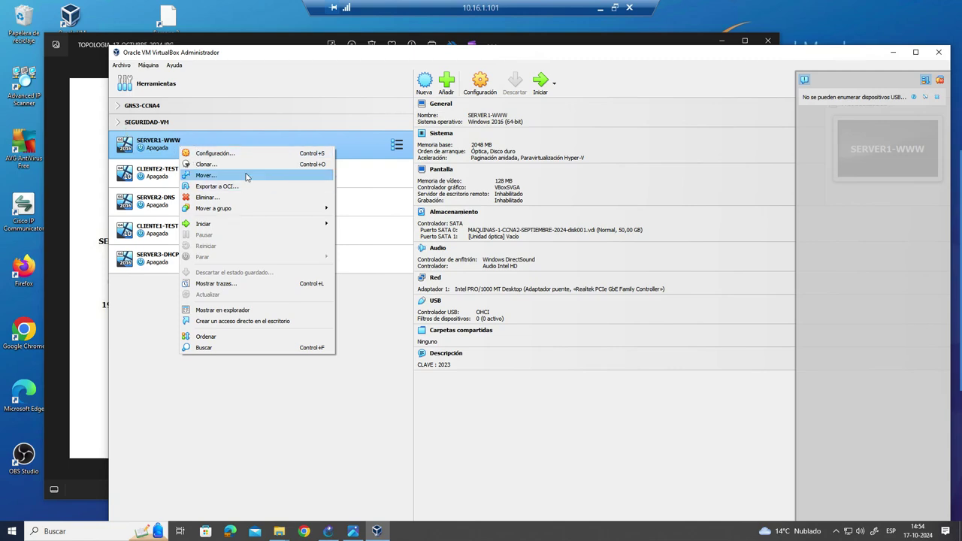
mouse_move(254, 213)
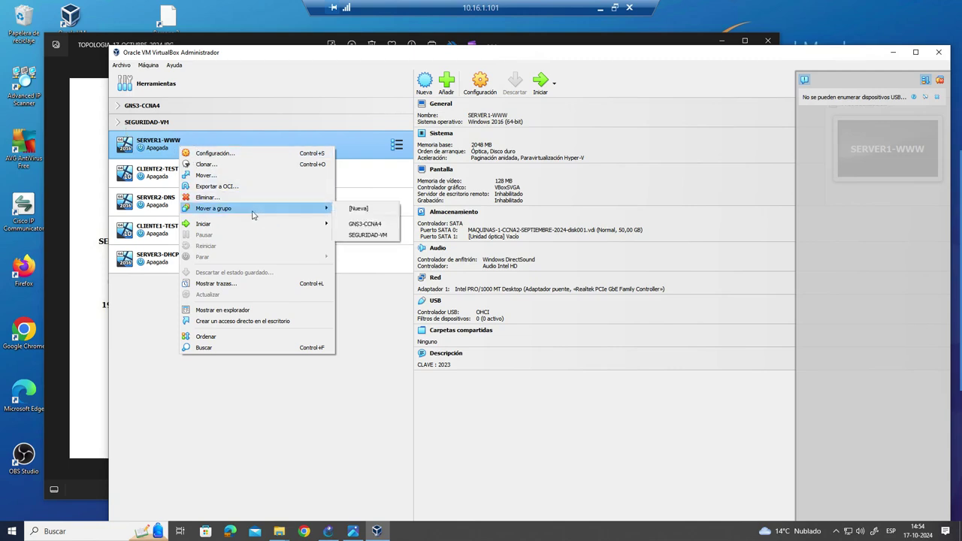
left_click(384, 211)
right_click(181, 139)
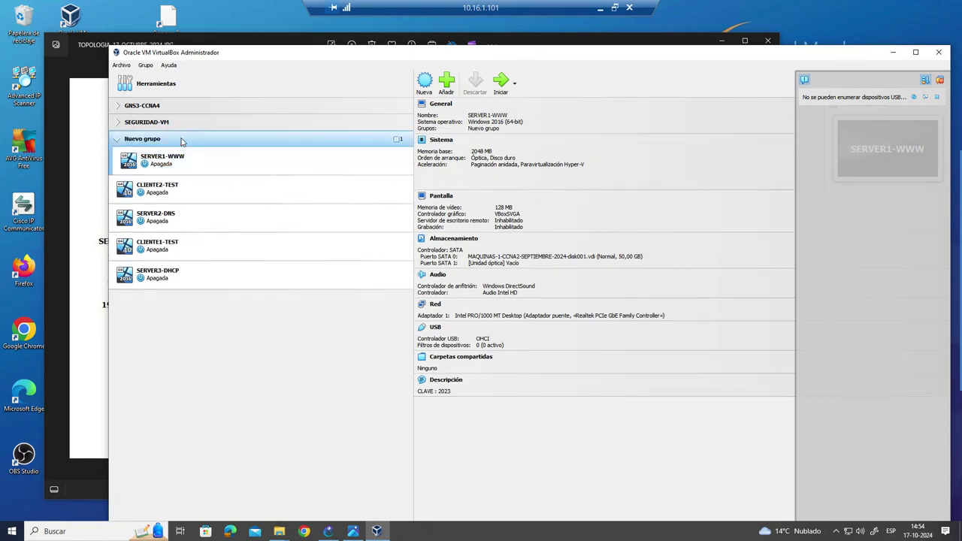
left_click(225, 172)
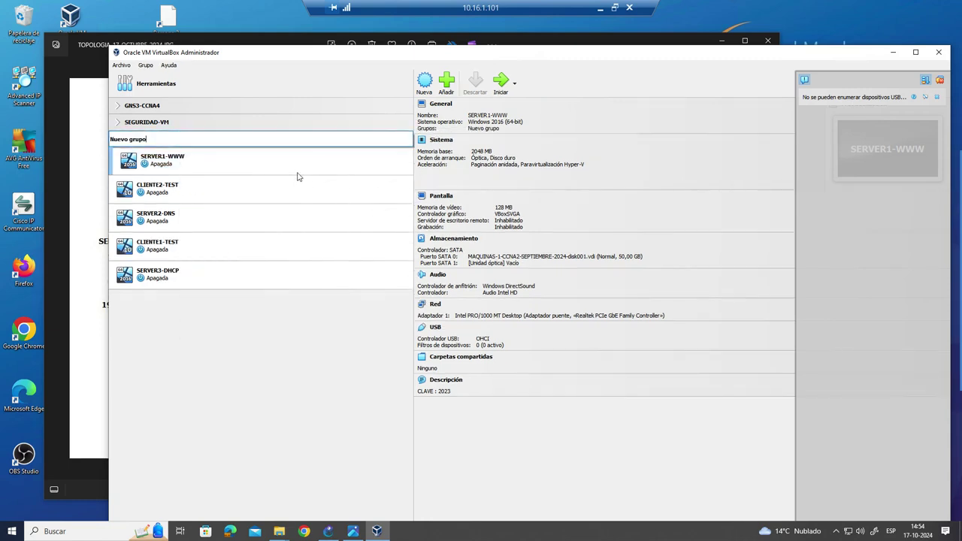
key("BackSpace")
key("BackSpace")
key("BackSpace")
key("BackSpace")
key("BackSpace")
key("BackSpace")
key("BackSpace")
key("BackSpace")
key("BackSpace")
key("BackSpace")
type("-")
key("Escape")
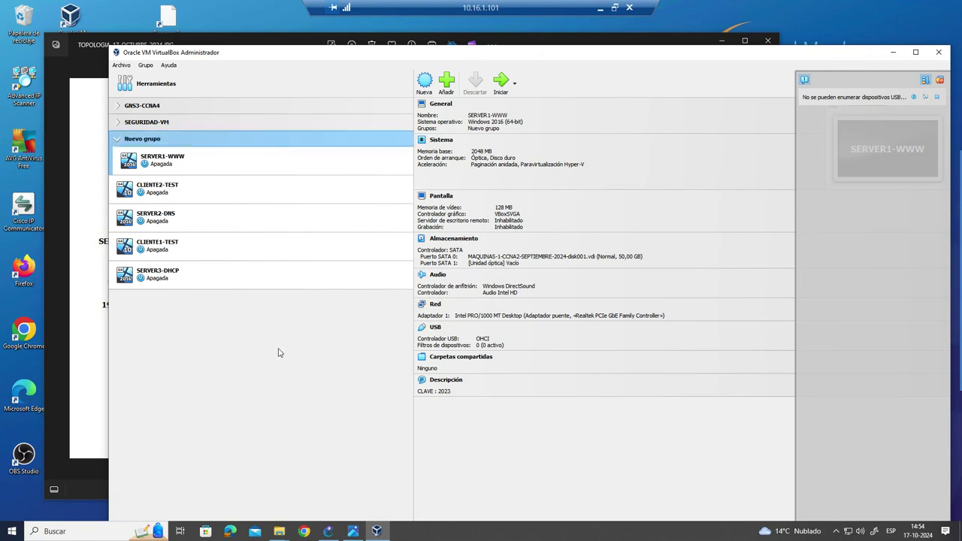
- Rename the new group containing SERVER1-WWW as GNS3-CCNA2
right_click(159, 140)
left_click(217, 175)
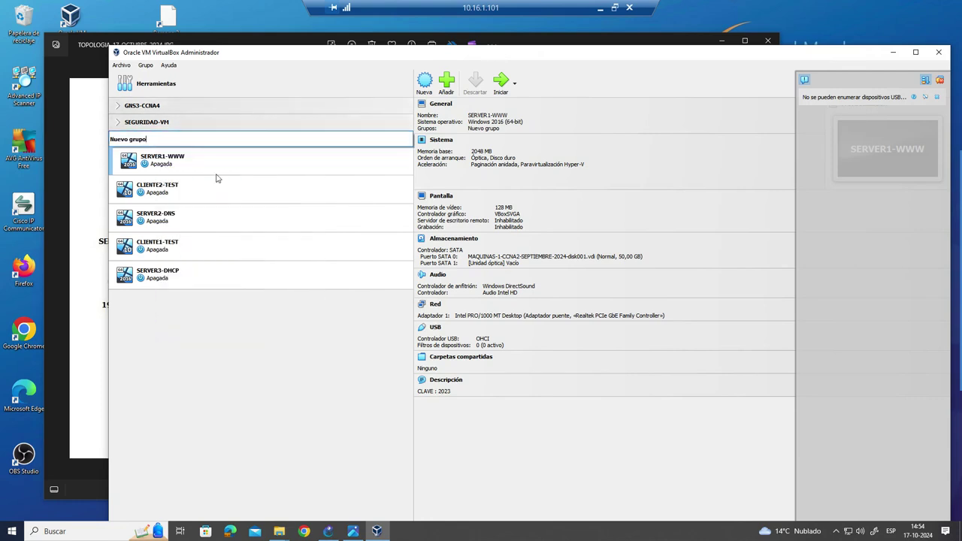
type("GNS3-CCNA2")
key("Return")
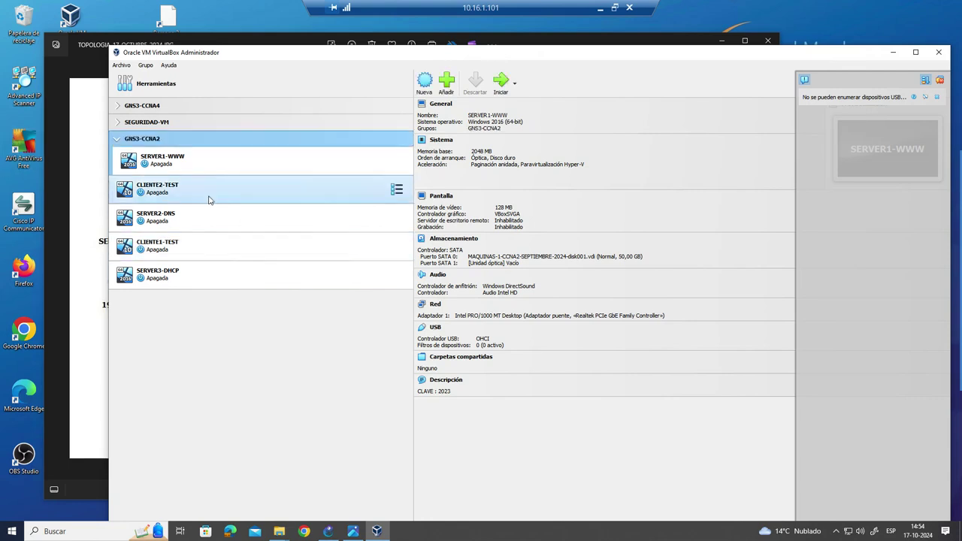
- Move the CLIENTE2-TEST, SERVER2-DNS, CLIENTE1-TEST and SERVER3-DHCP machines into the GNS3-CCNA2 group
left_click_drag(199, 188, 194, 151)
left_click_drag(192, 217, 190, 148)
left_click_drag(183, 244, 196, 160)
left_click_drag(197, 273, 190, 146)
- Review the server and client machines inside the GNS3-CCNA2 group, moving the manager window to uncover the topology picture
double_click(187, 140)
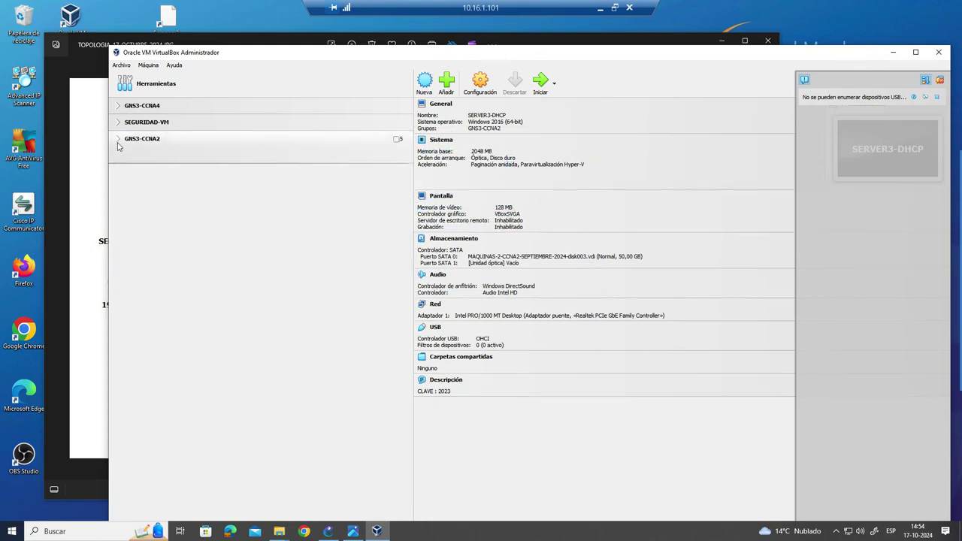
double_click(188, 140)
left_click(171, 170)
left_click(193, 197)
left_click(203, 247)
left_click(211, 274)
left_click(198, 161)
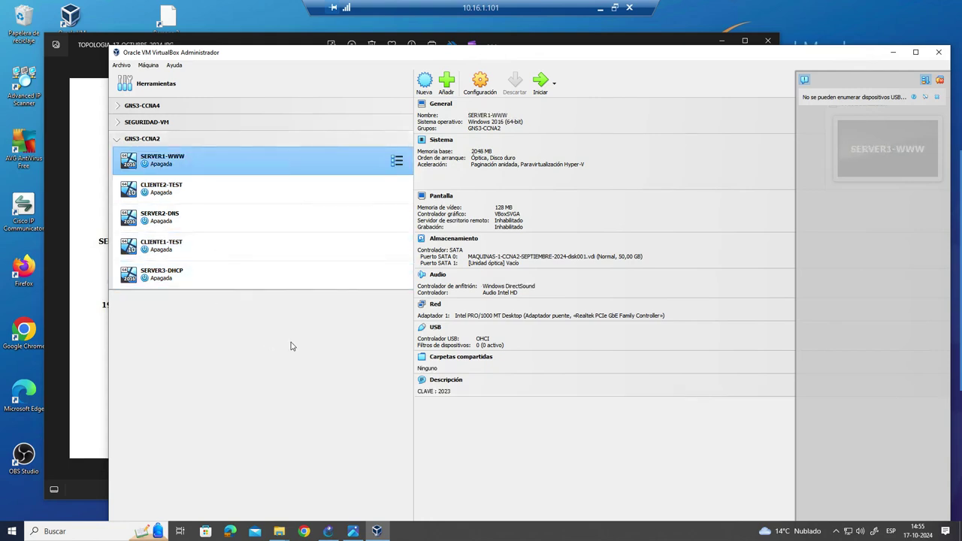
left_click(212, 187)
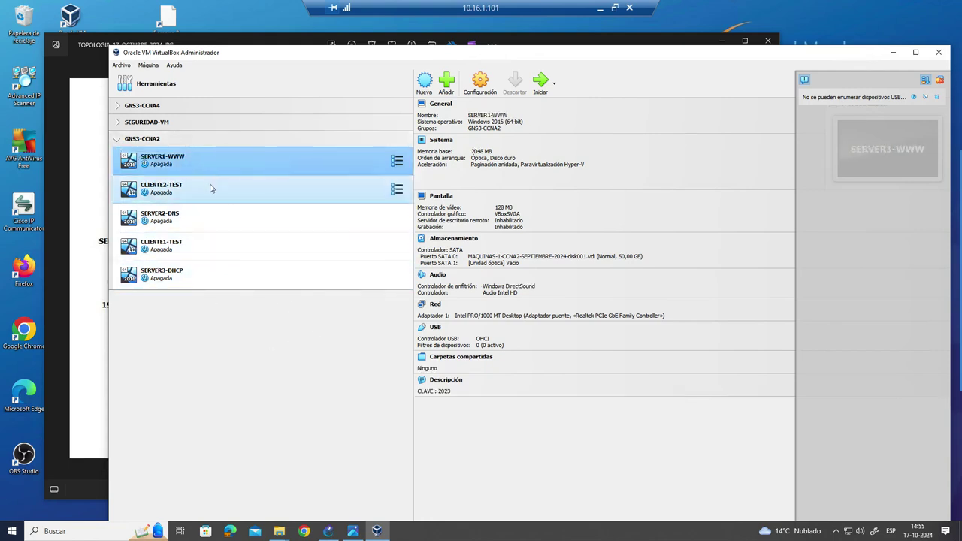
left_click(213, 208)
left_click(241, 276)
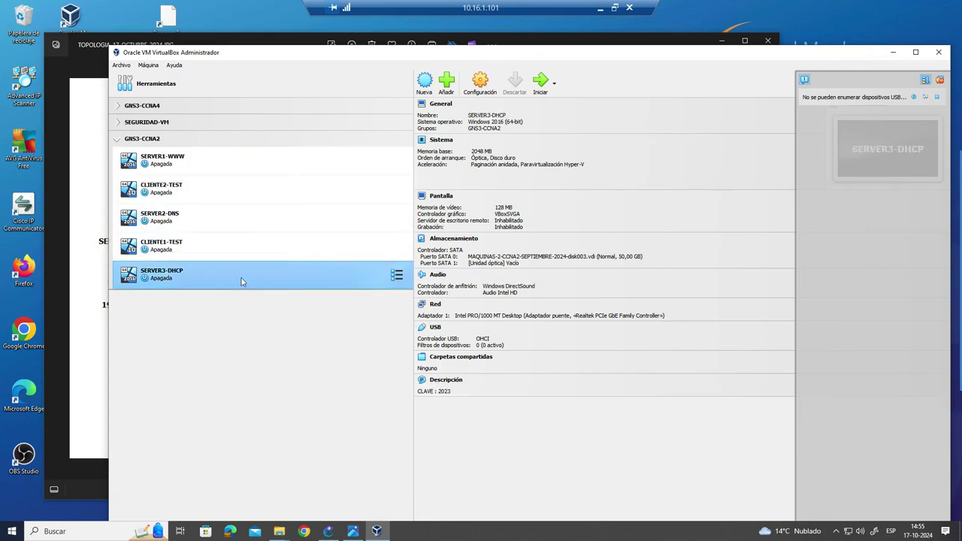
left_click(183, 169)
left_click(191, 219)
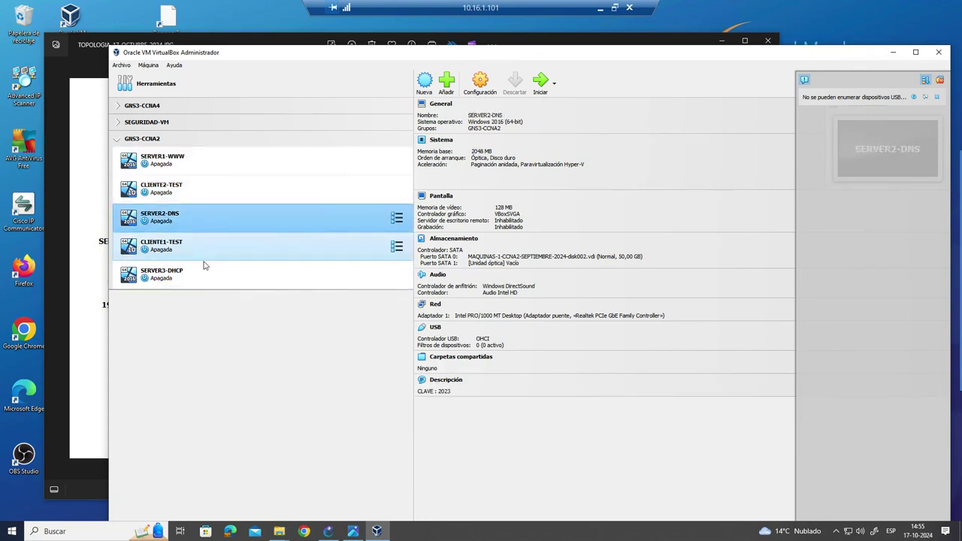
left_click(213, 277)
left_click(207, 253)
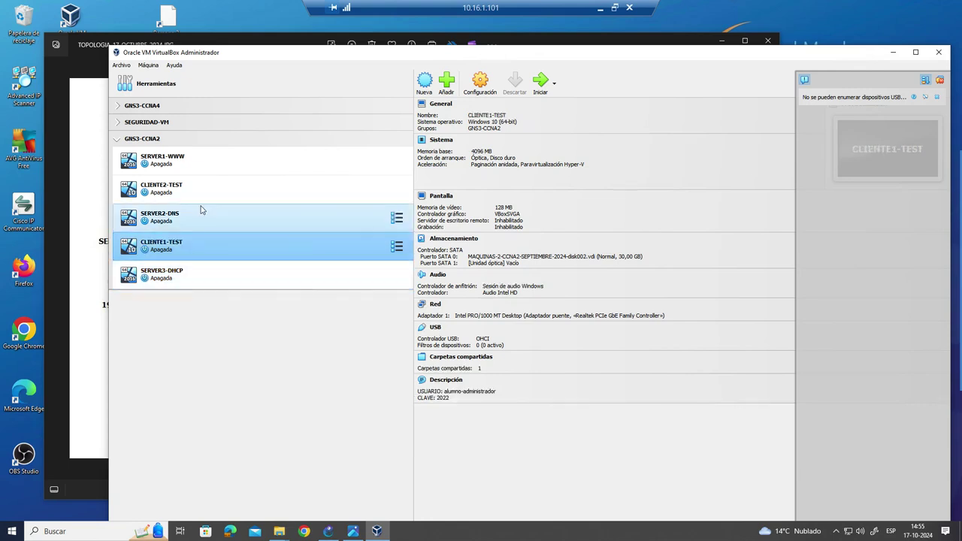
left_click(200, 168)
left_click_drag(233, 55, 302, 133)
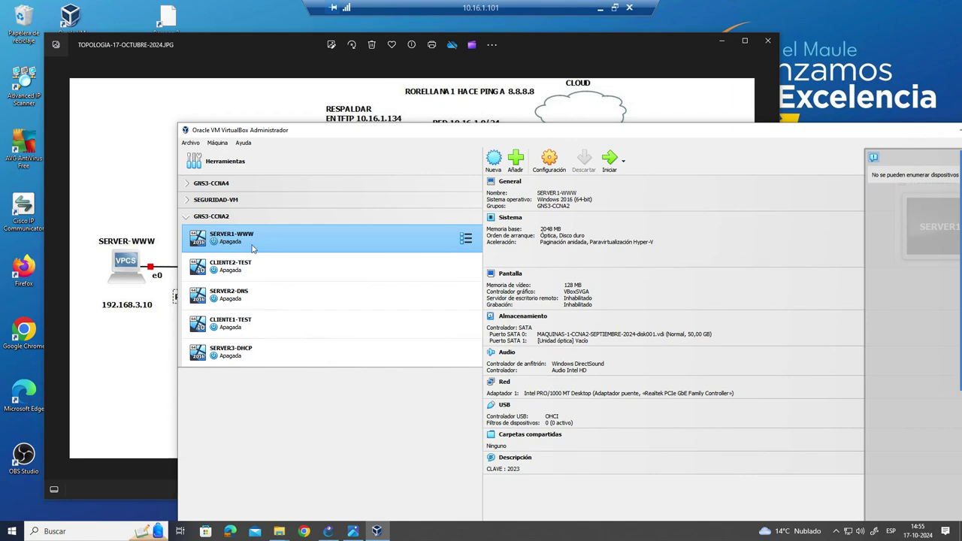
left_click(256, 268)
left_click(260, 322, "ctrl")
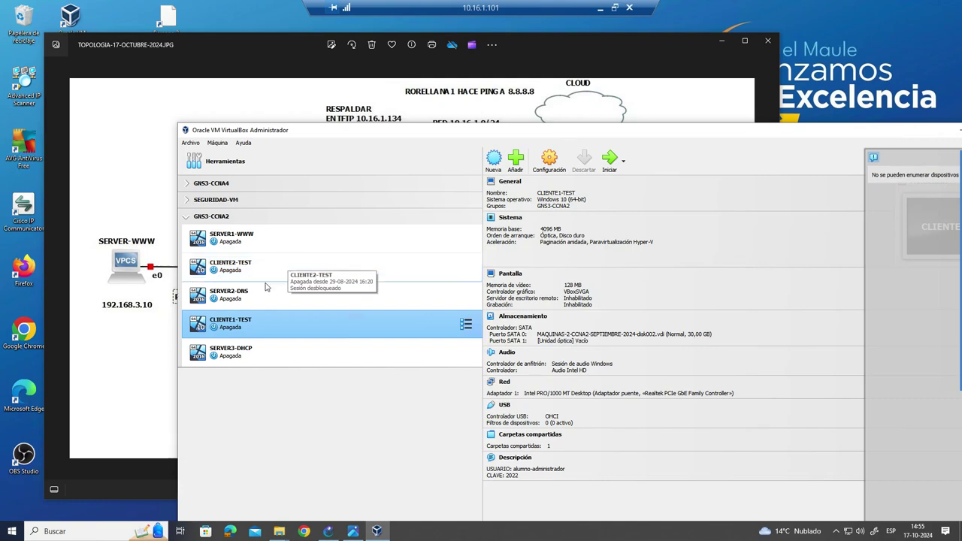
- Collapse the GNS3-CCNA2 group and close the VirtualBox manager
left_click(187, 217)
double_click(808, 130)
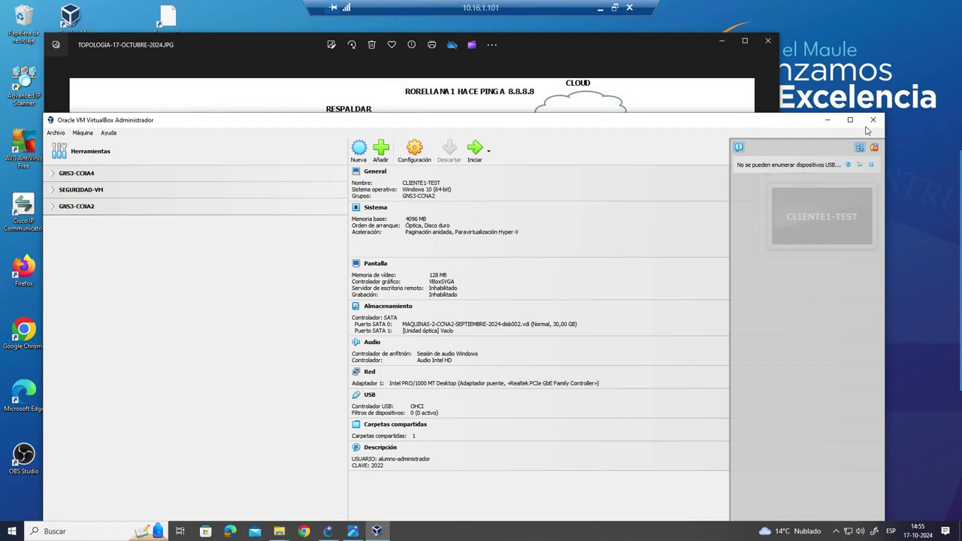
left_click(867, 120)
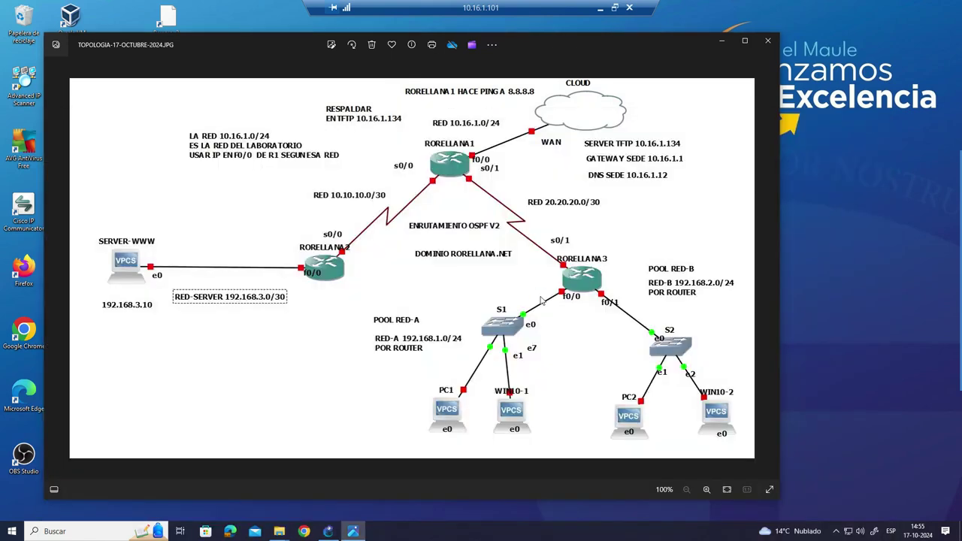
- Minimise the topology picture, switch to the GNS3 project and move PC1 slightly to the left below switch S1
left_click(723, 44)
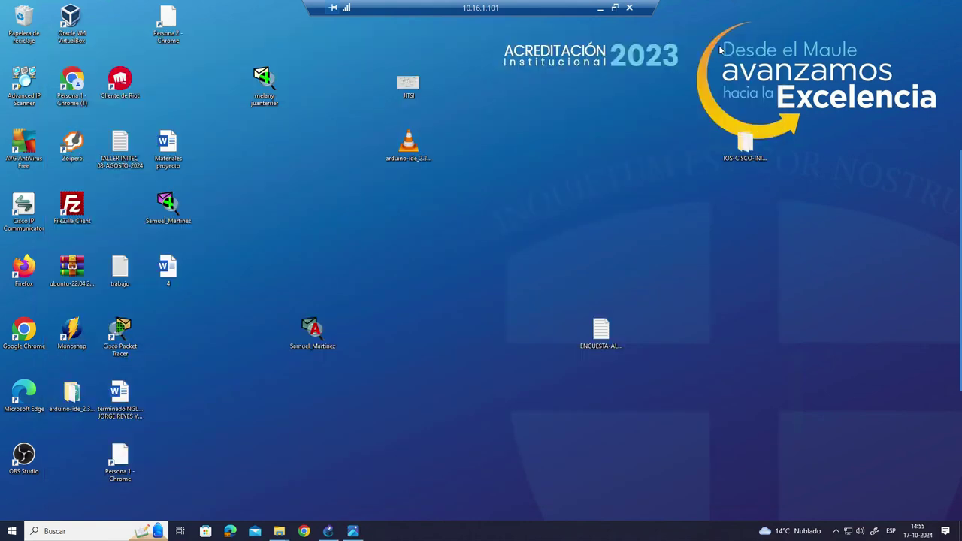
left_click(328, 531)
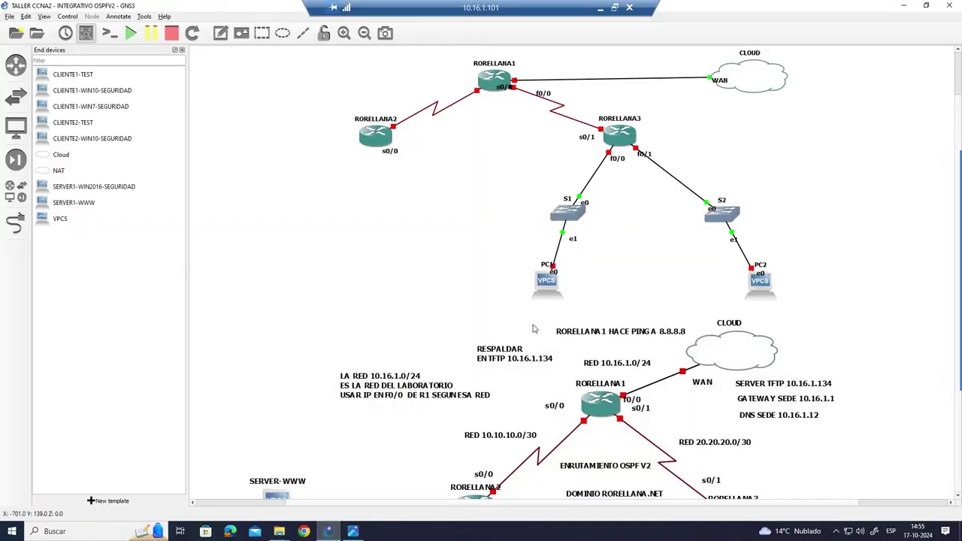
scroll(453, 272, "up", 1)
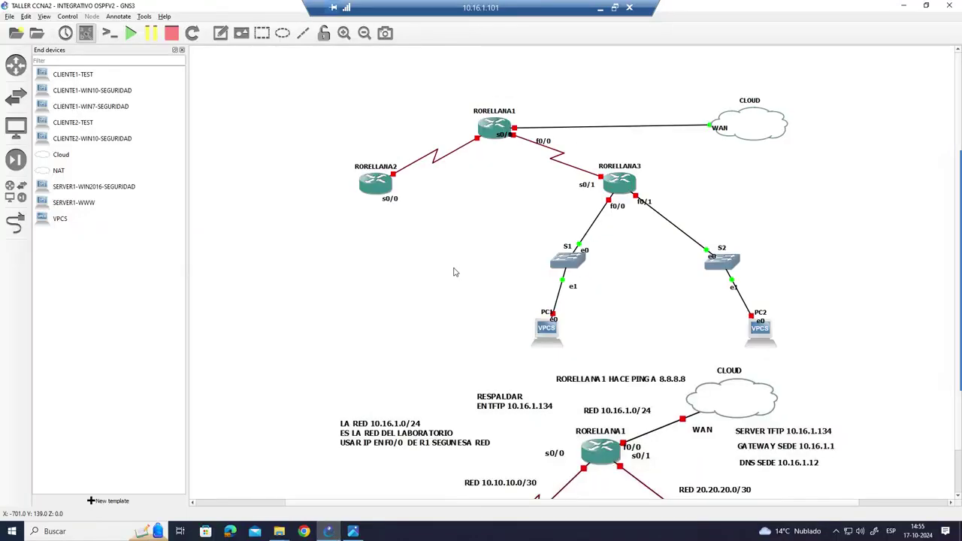
left_click_drag(546, 328, 514, 329)
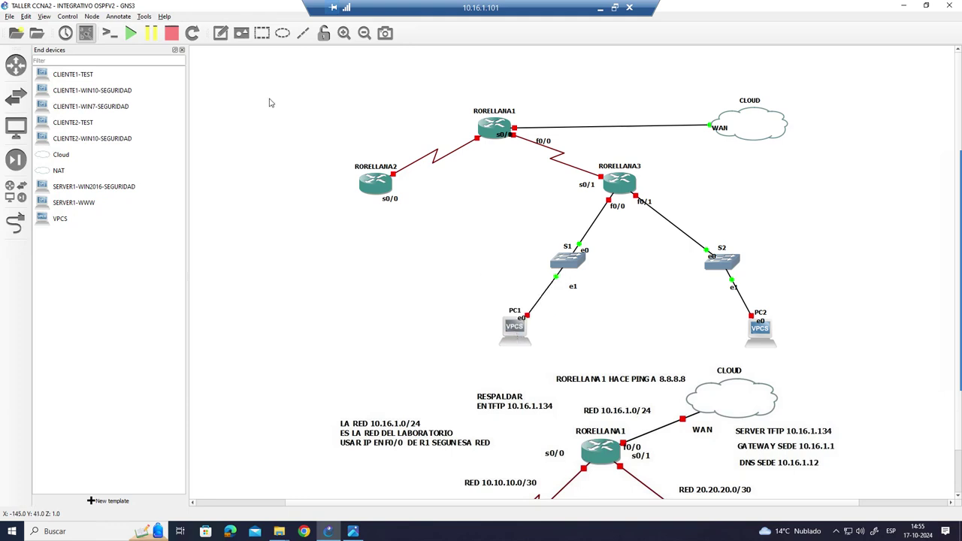
- In the VirtualBox VM preferences, allow GNS3 to use any configured VirtualBox adapter for the CLIENTE1-TEST template
left_click(26, 17)
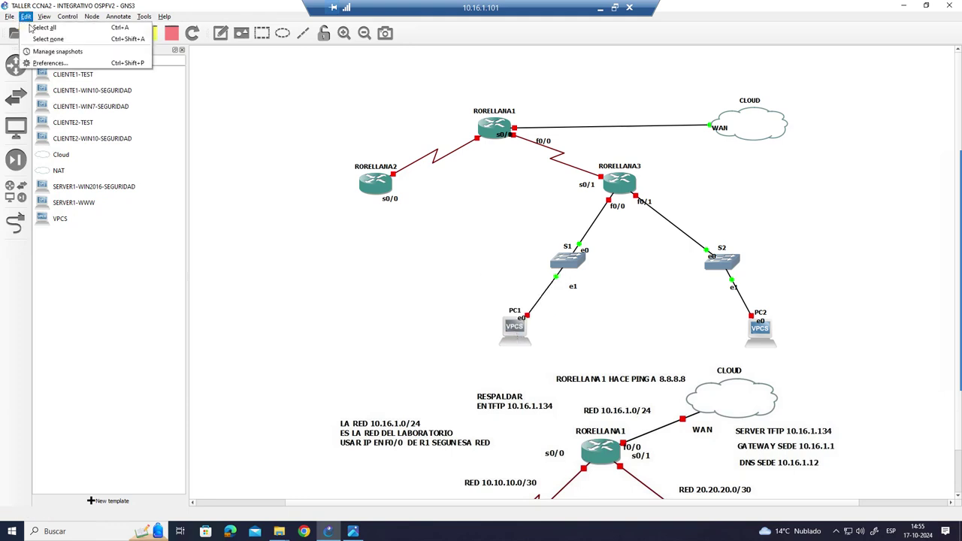
left_click(50, 63)
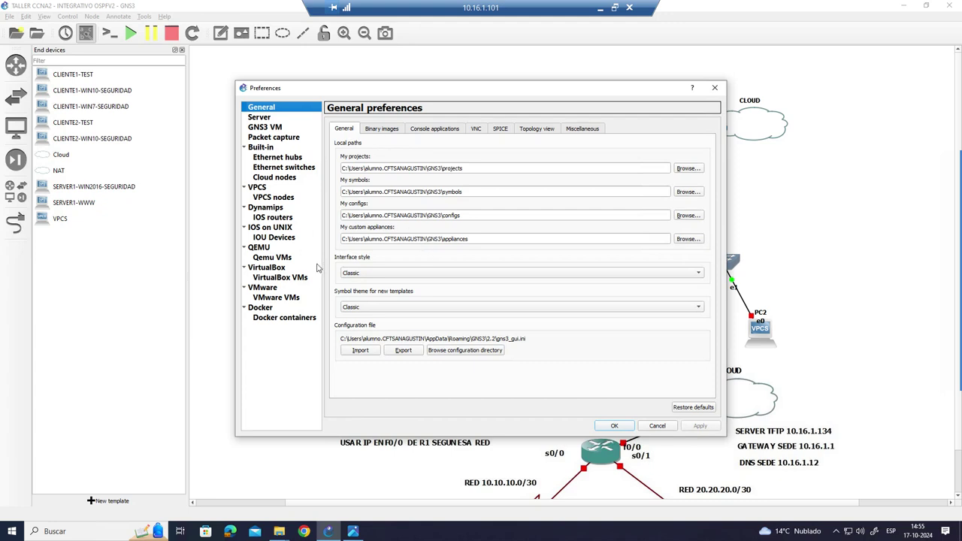
left_click(287, 278)
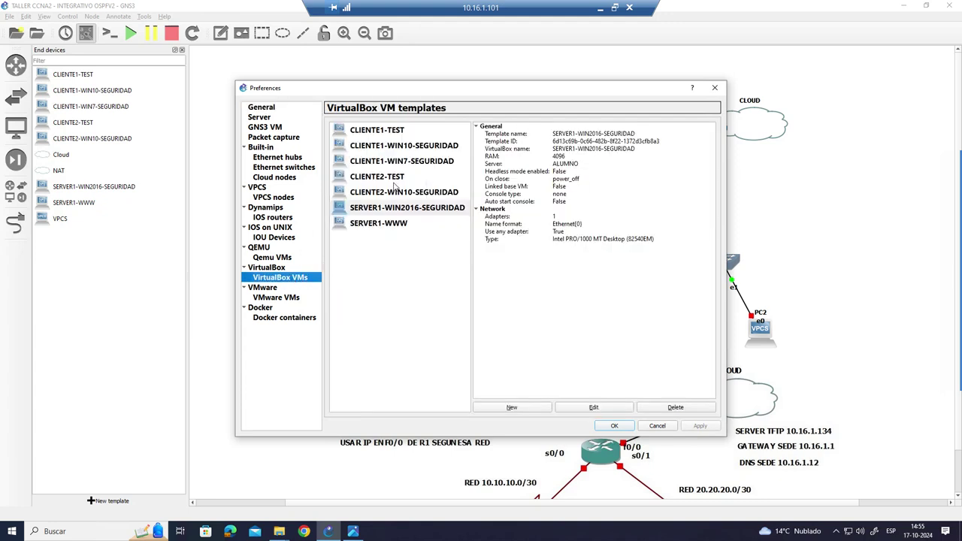
left_click(396, 132)
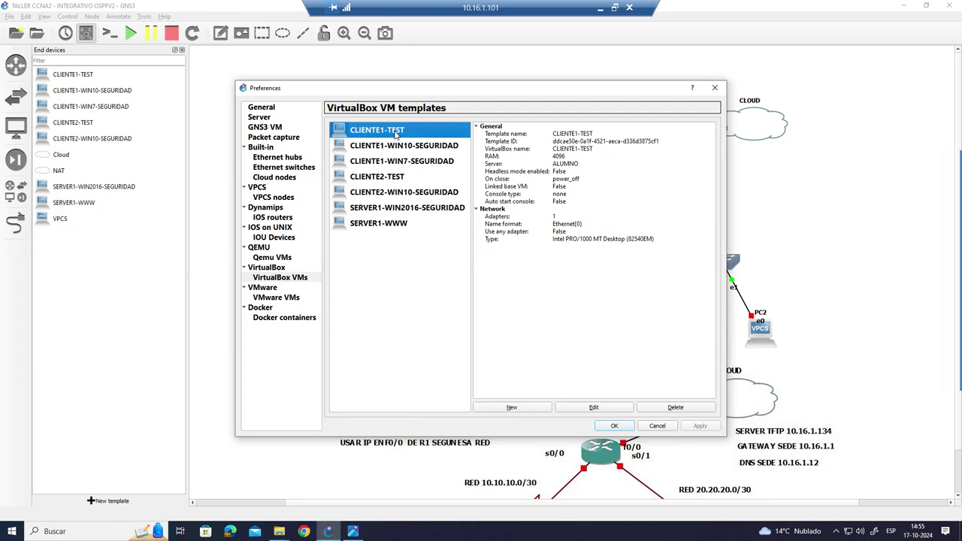
left_click(397, 183)
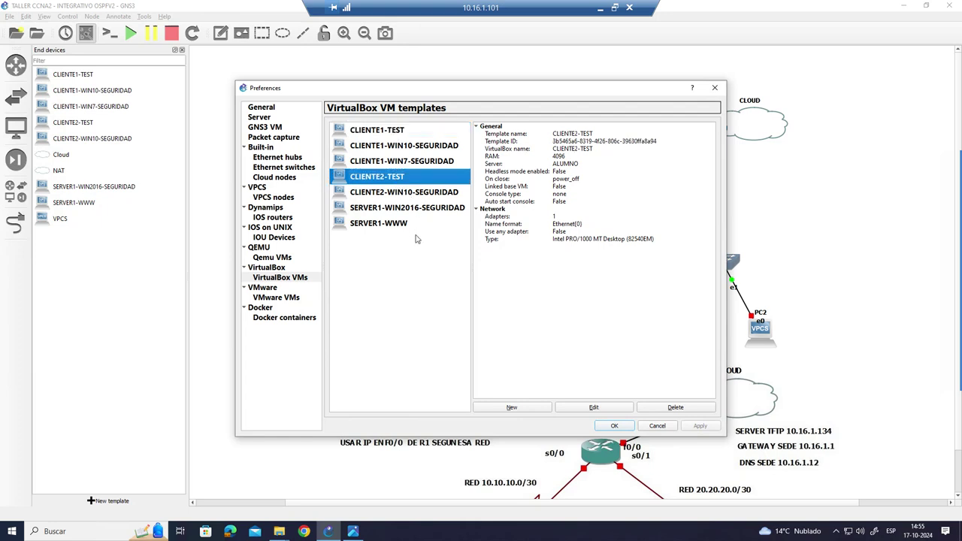
left_click(390, 134)
left_click_drag(451, 91, 428, 111)
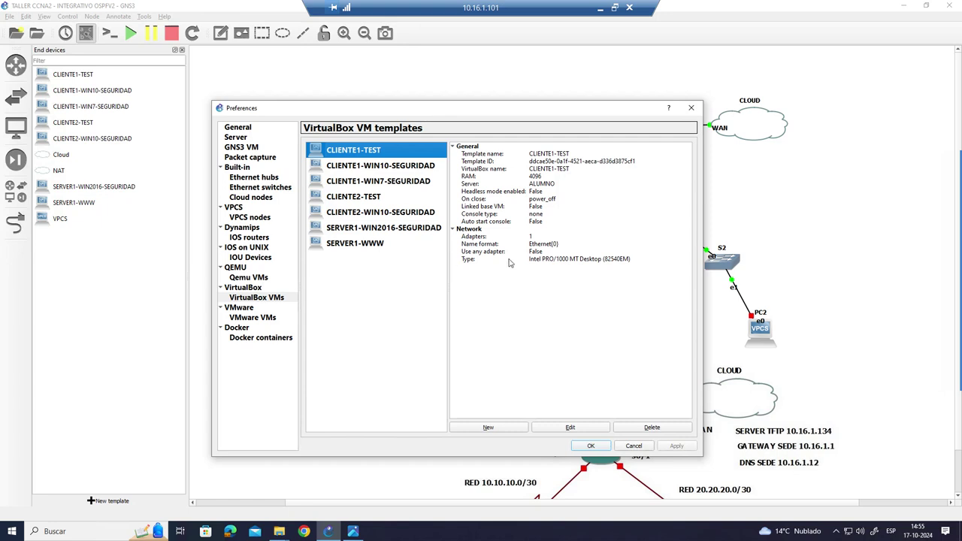
left_click(594, 427)
left_click(394, 209)
left_click_drag(434, 167, 457, 129)
left_click(379, 272)
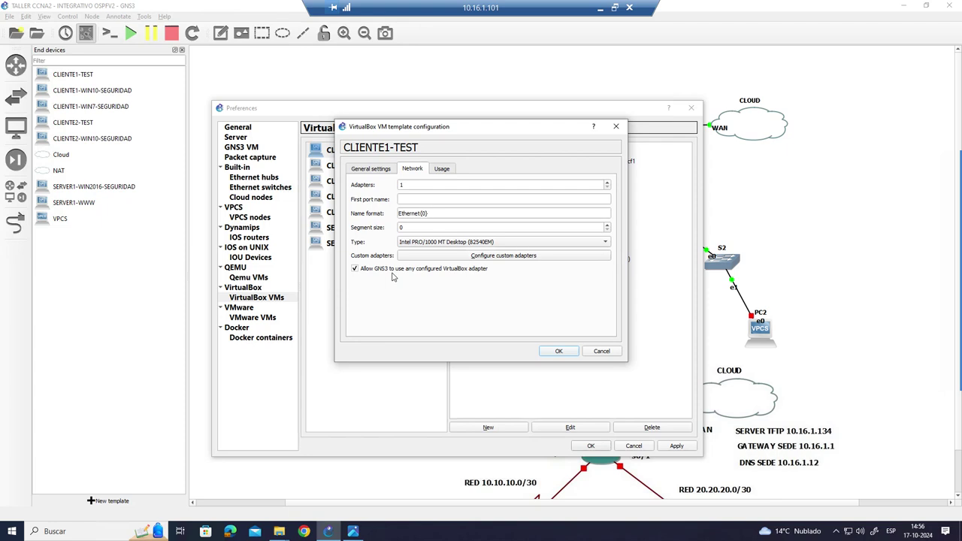
left_click(558, 351)
- Allow GNS3 to use any configured VirtualBox adapter in the CLIENTE2-TEST template's network settings
left_click(366, 203)
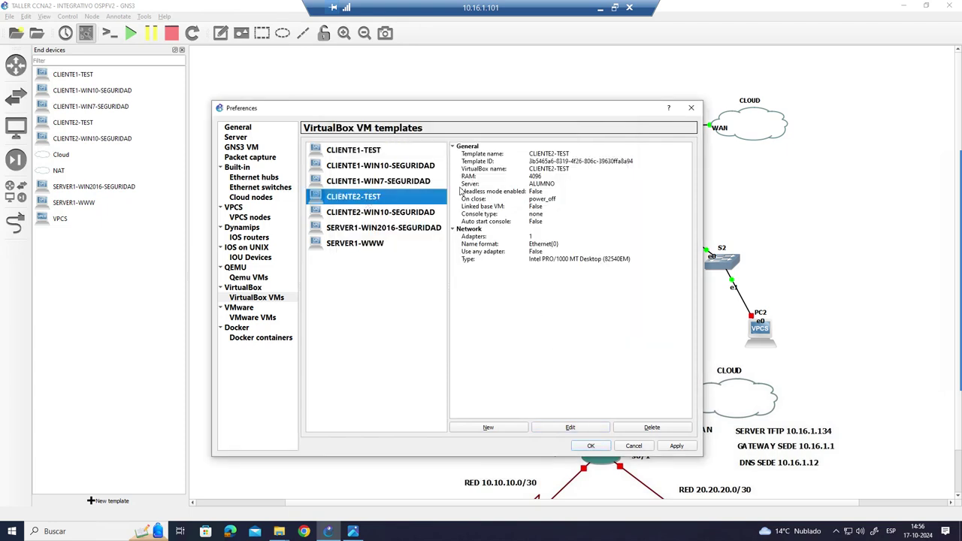
left_click(569, 427)
left_click(388, 206)
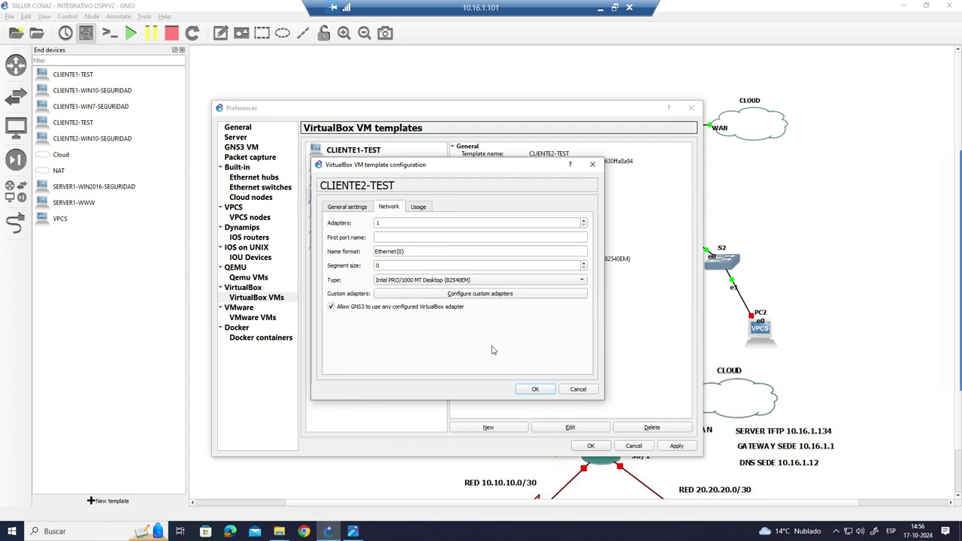
left_click(535, 389)
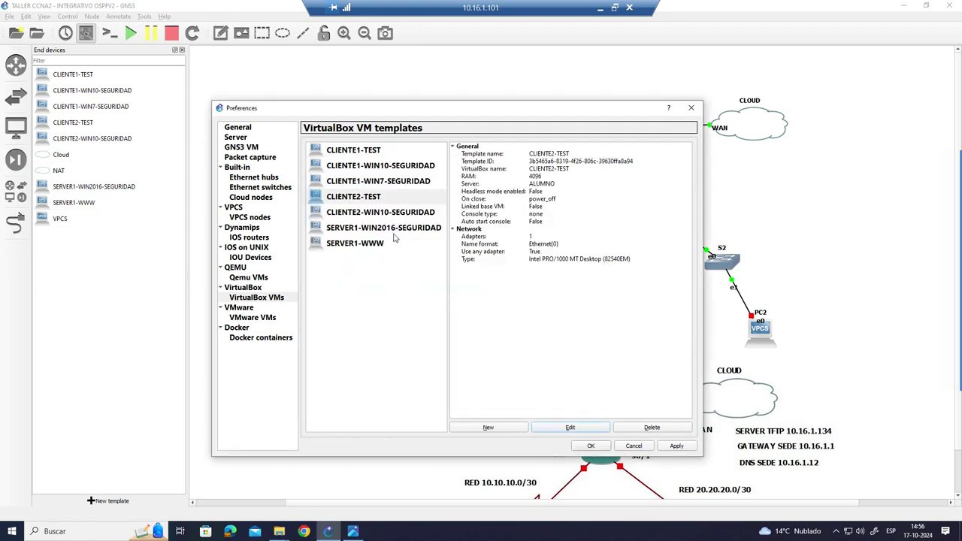
- Allow GNS3 to use any configured VirtualBox adapter in the SERVER1-WWW template's network settings
left_click(380, 247)
left_click(587, 429)
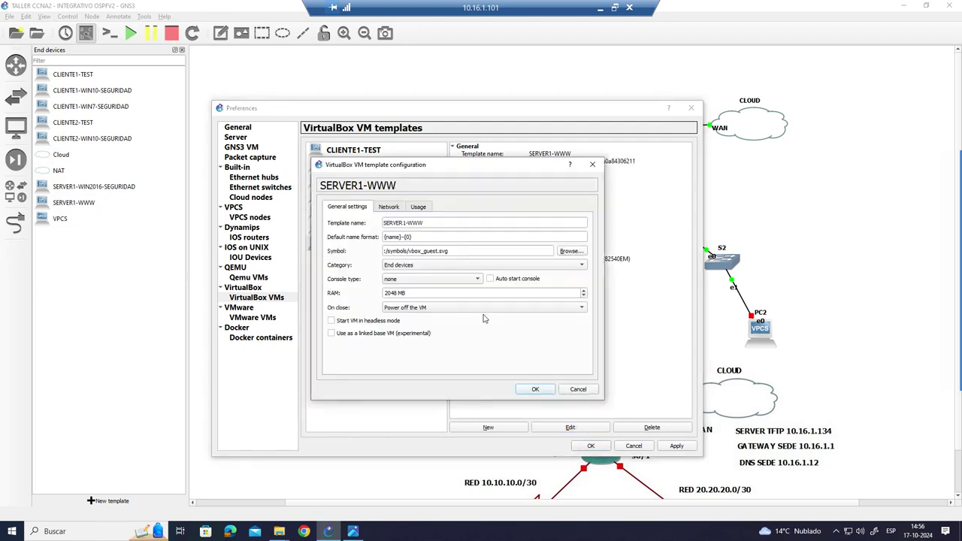
left_click(390, 210)
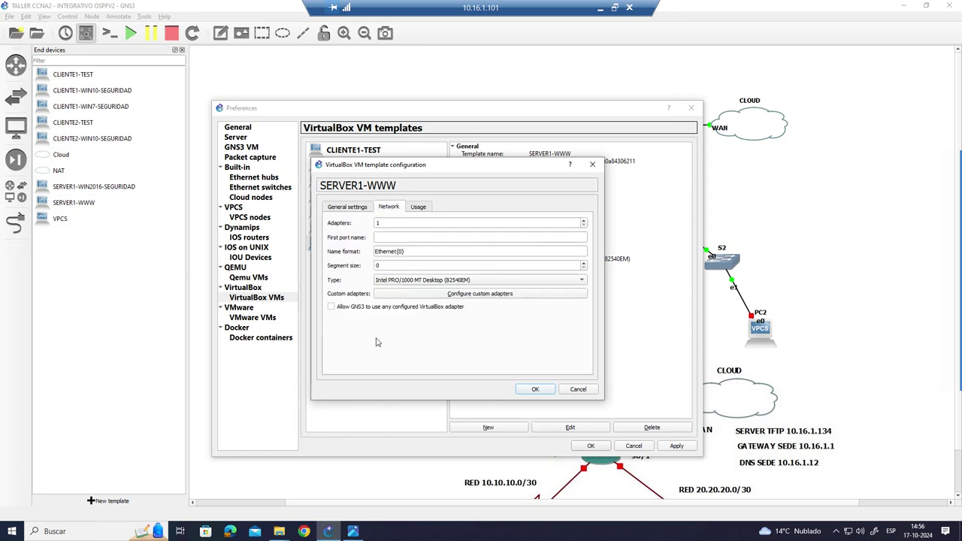
left_click(349, 308)
left_click(536, 389)
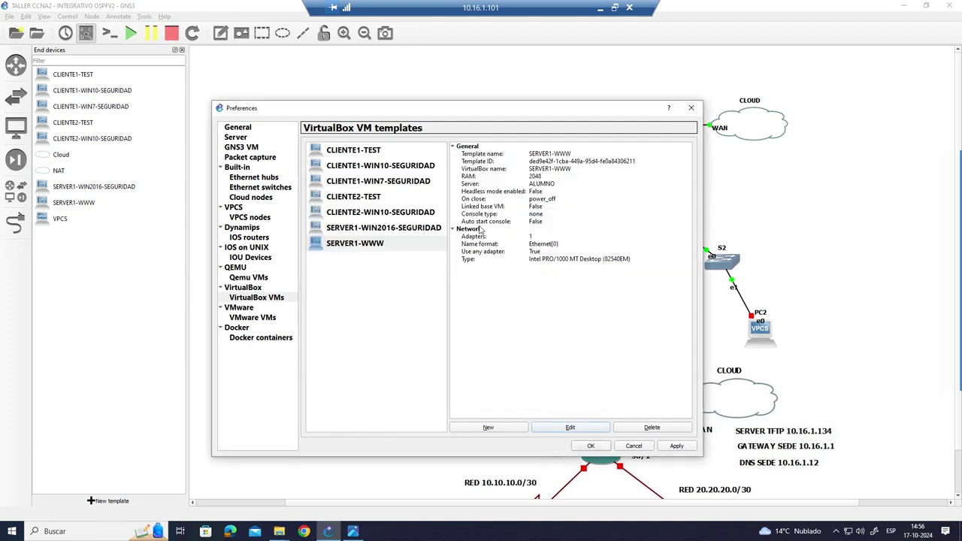
- Check the network settings of the CLIENTE1-TEST, CLIENTE2-TEST and SERVER1-WWW templates and accept the preferences
left_click(366, 150)
left_click(381, 197)
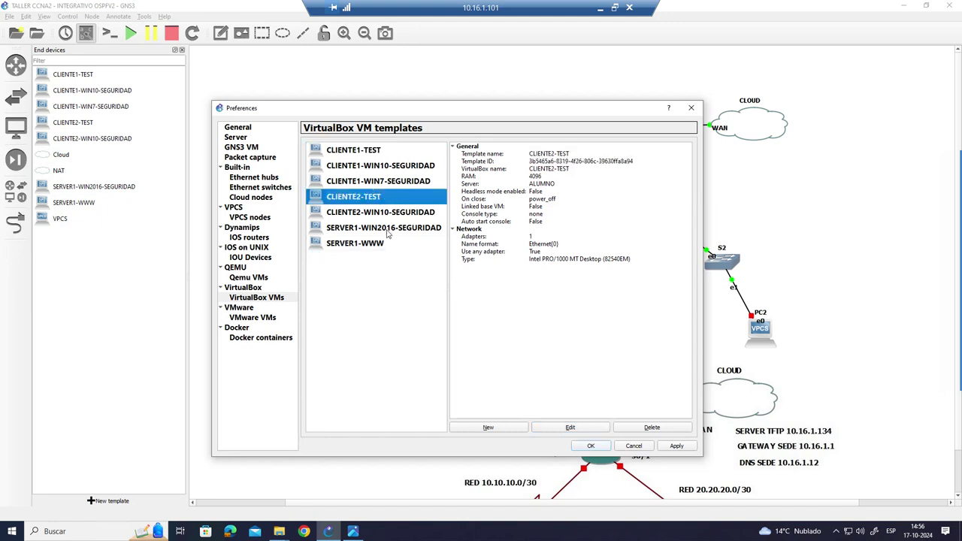
left_click(387, 245)
left_click(602, 447)
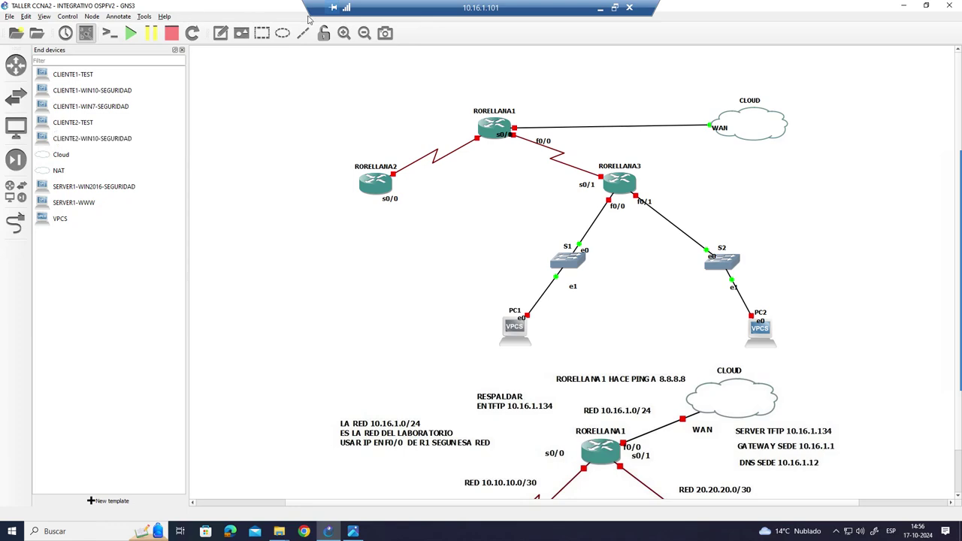
- Restore the GNS3 window to a smaller size, narrow the device list and place a SERVER1-WWW machine to the left of RORELLANA2
double_click(239, 7)
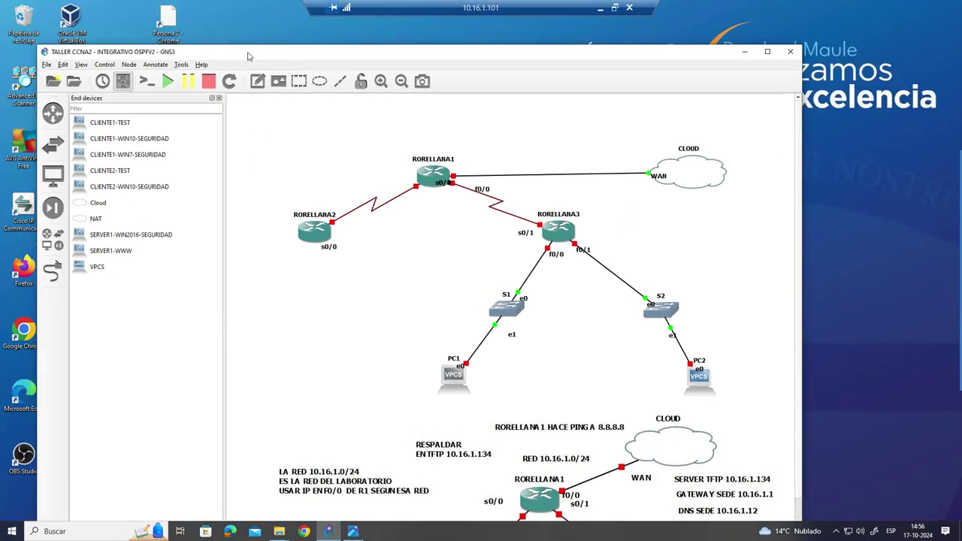
left_click_drag(231, 54, 281, 40)
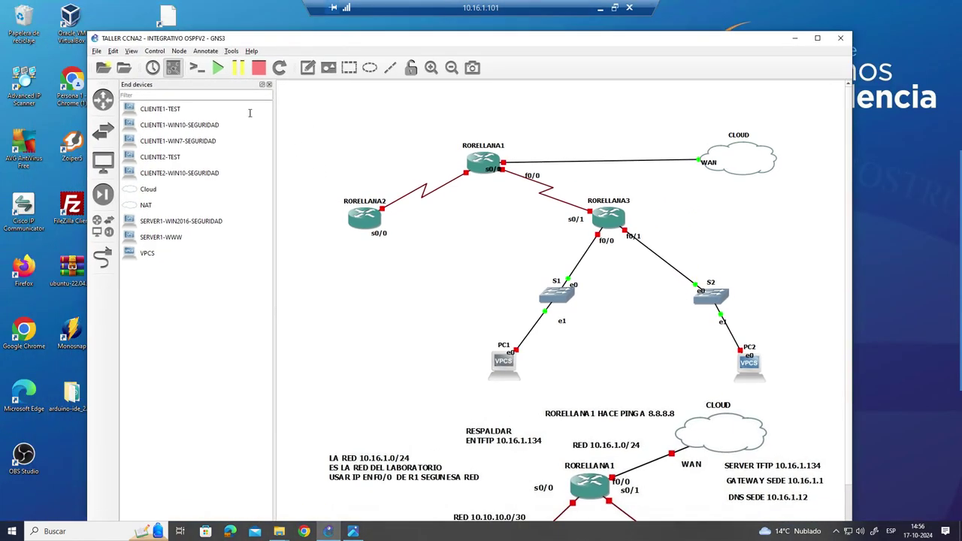
left_click(161, 240)
left_click_drag(319, 251, 318, 251)
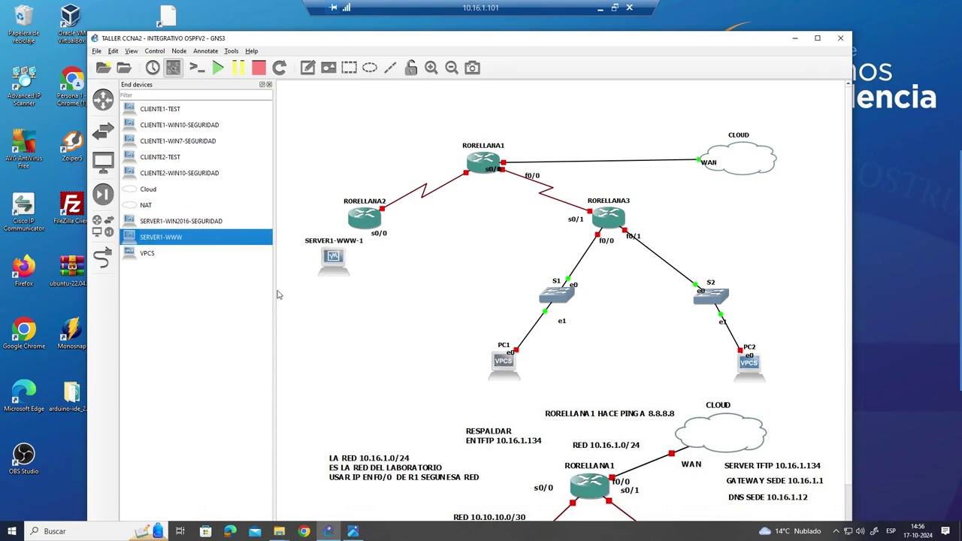
left_click_drag(273, 296, 202, 293)
left_click(257, 242)
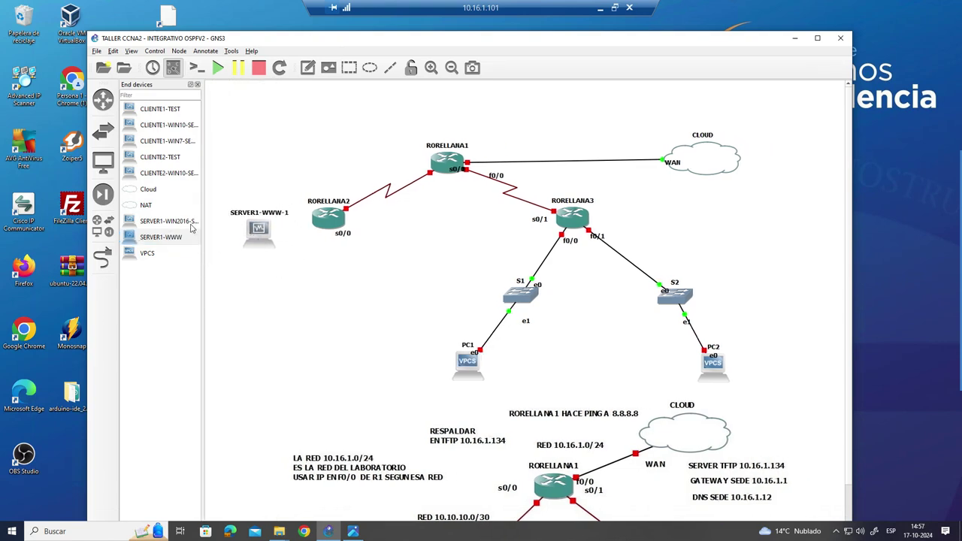
- Add a CLIENTE1-TEST machine to the right of PC1 and a CLIENTE2-TEST machine to the right of PC2
left_click_drag(161, 109, 554, 376)
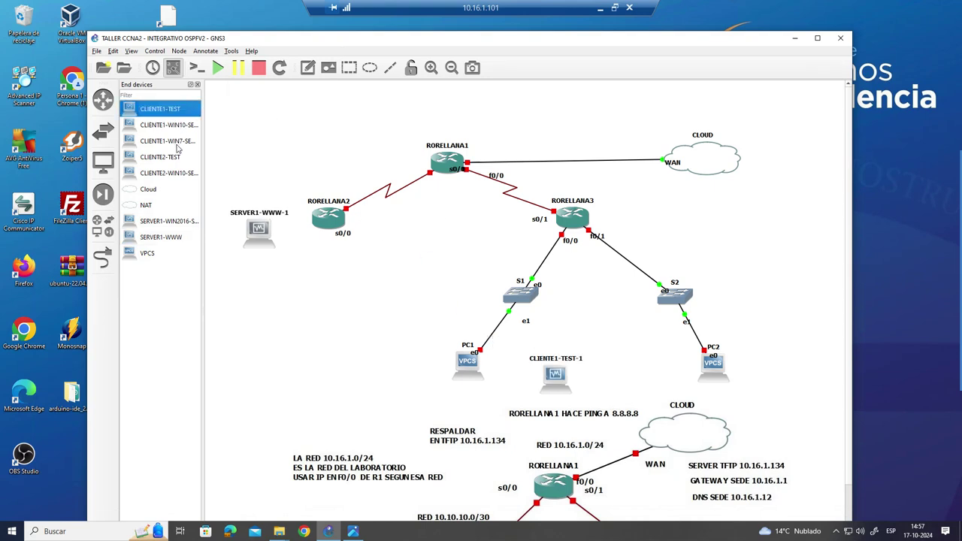
left_click_drag(171, 158, 766, 343)
left_click_drag(560, 376, 556, 364)
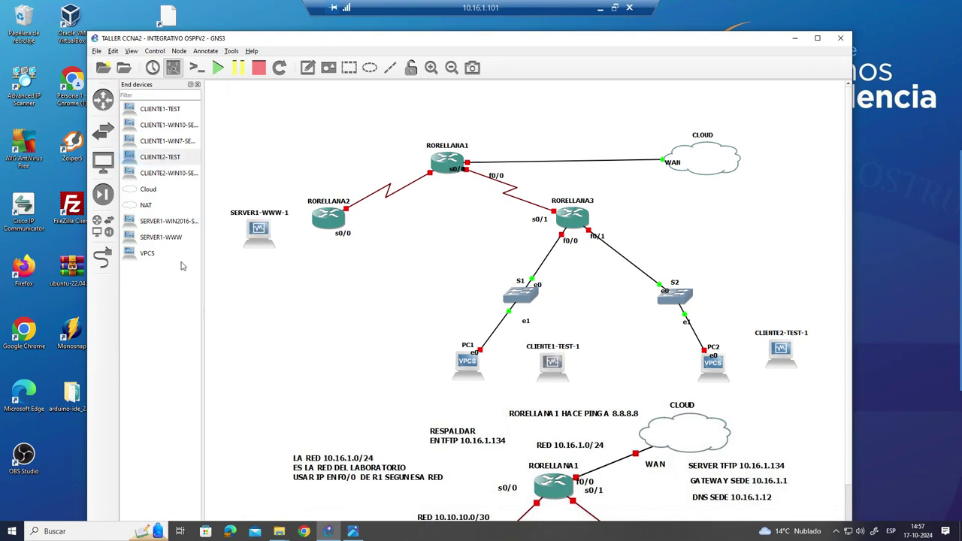
left_click_drag(455, 42, 445, 32)
- Link the e0 port of SERVER1-WWW-1 to FastEthernet0/0 on router RORELLANA2
left_click(91, 250)
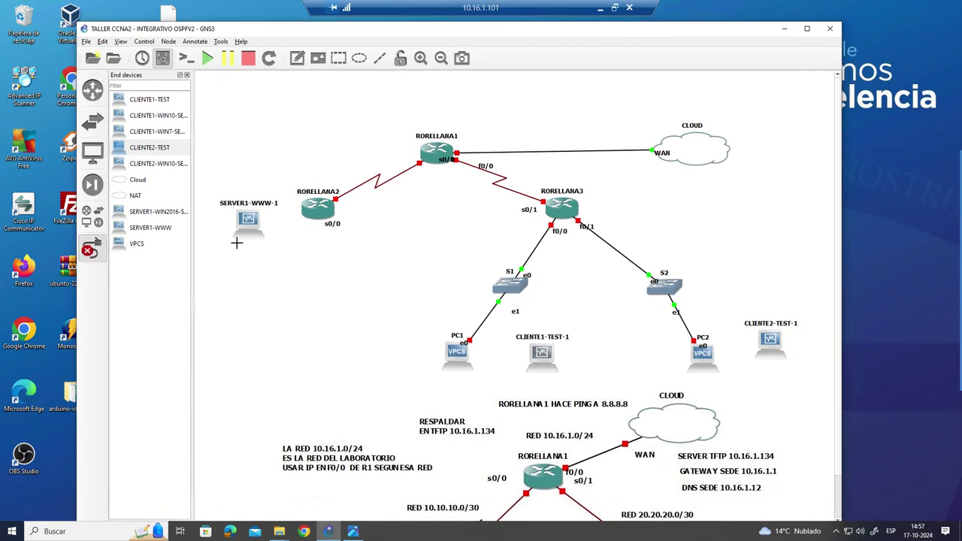
left_click(250, 216)
left_click(264, 226)
left_click(313, 212)
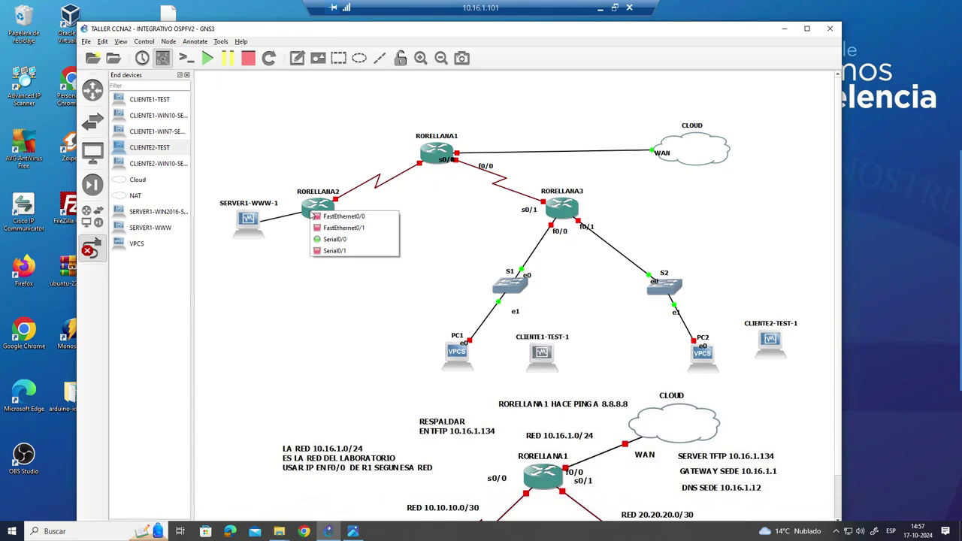
left_click(330, 216)
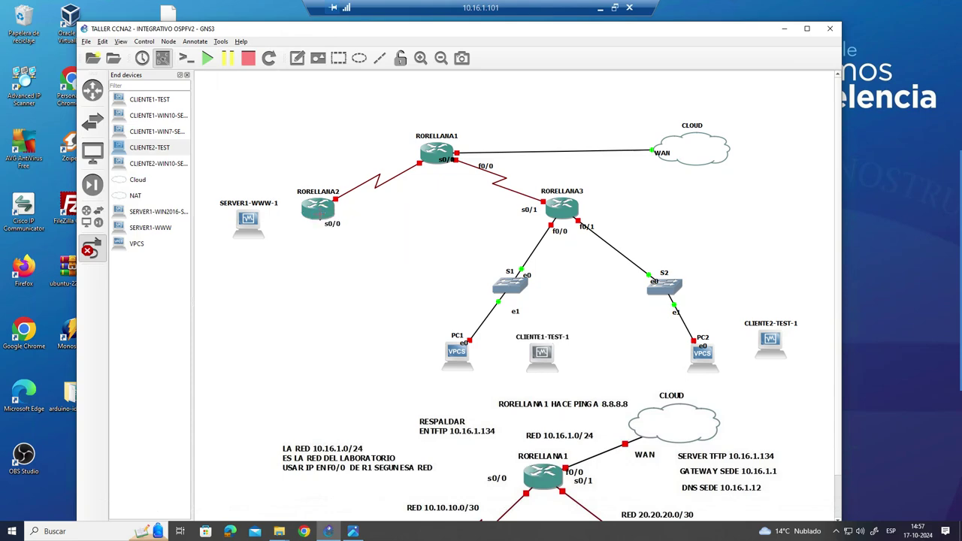
left_click(87, 251)
scroll(406, 338, "down", 1)
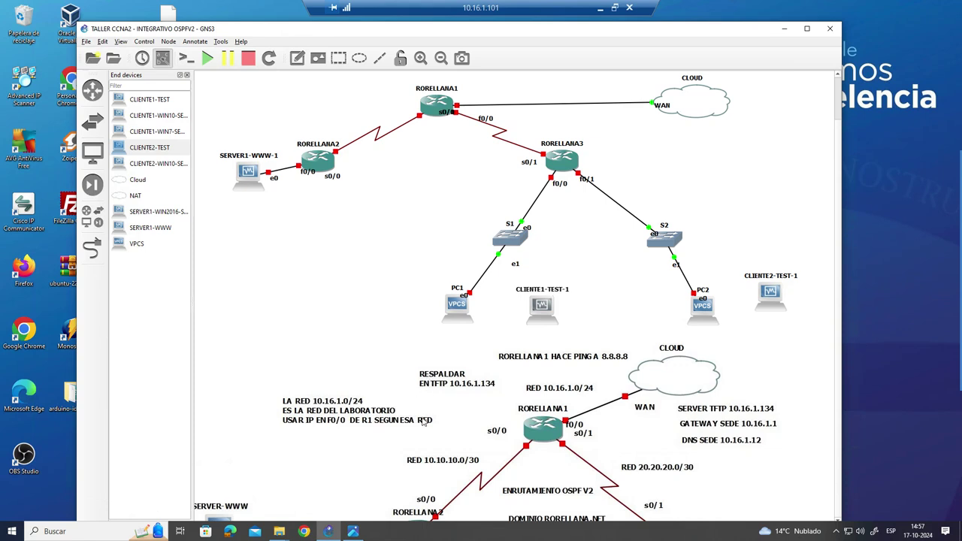
- Link a free port on switch S1 to the e0 port of CLIENTE1-TEST-1
left_click_drag(727, 29, 733, 15)
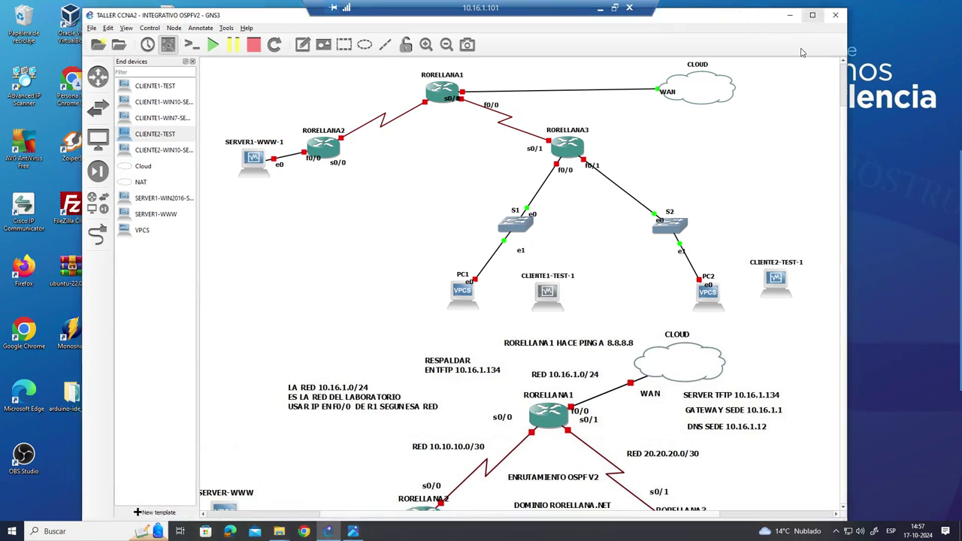
scroll(635, 309, "up", 1)
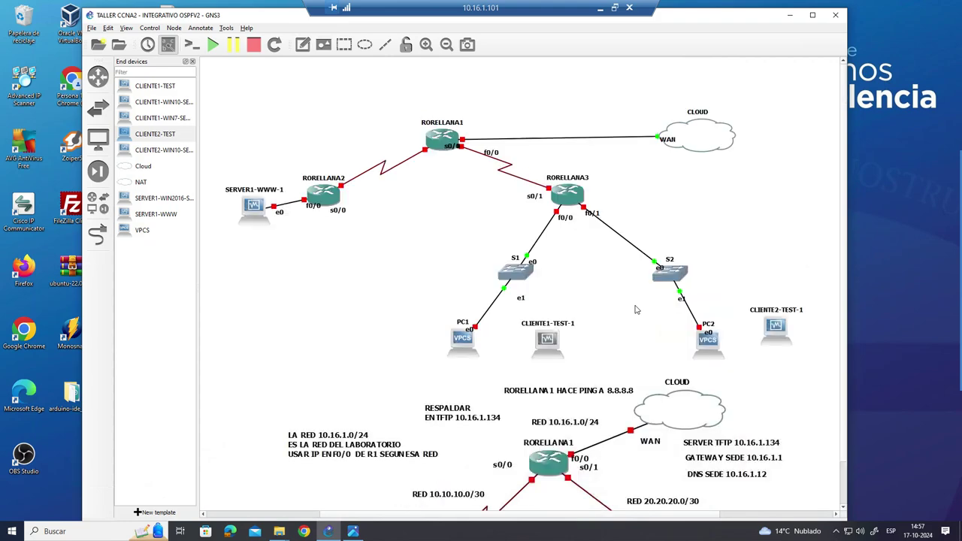
left_click(96, 235)
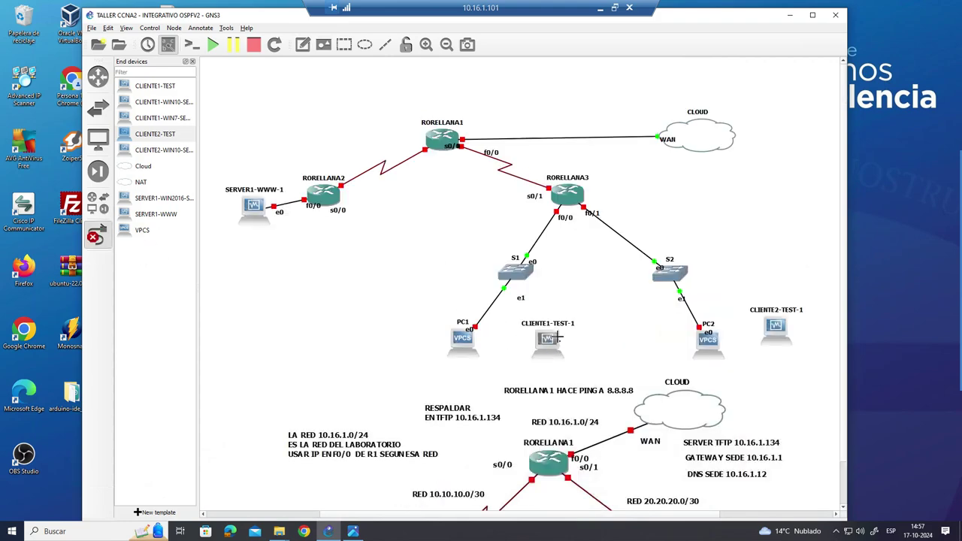
left_click(526, 277)
left_click(550, 304)
left_click(546, 338)
- Link the e0 port of CLIENTE2-TEST-1 to port e2 on switch S2
left_click(775, 325)
left_click(796, 332)
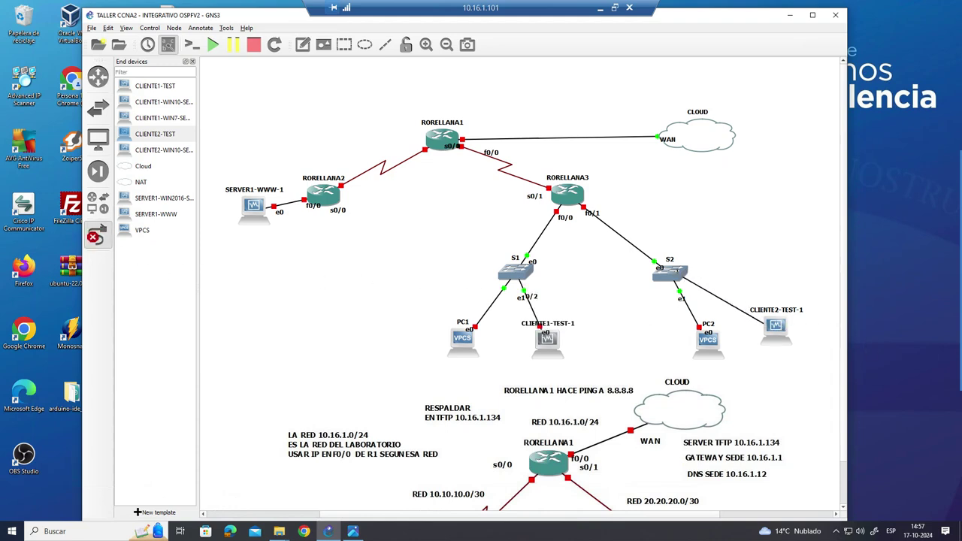
left_click(676, 276)
left_click(703, 301)
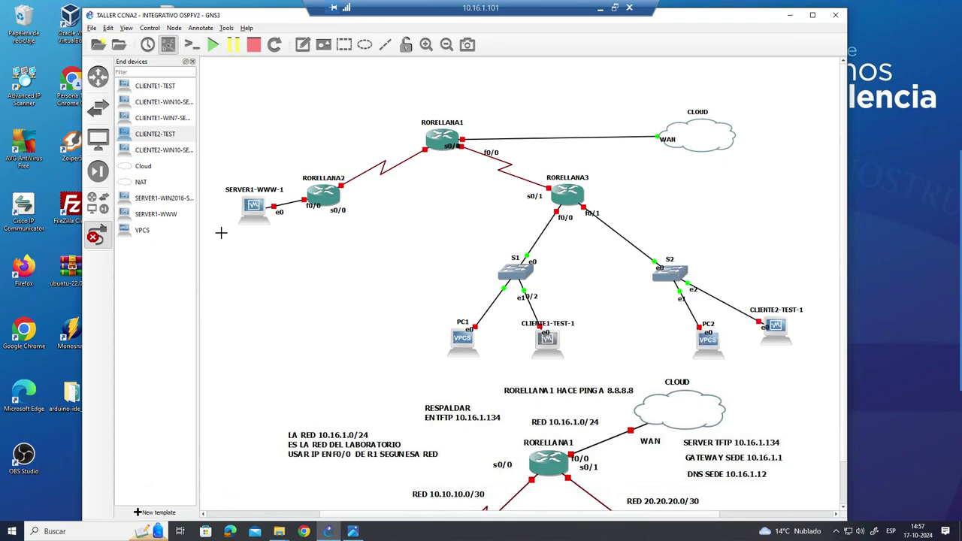
left_click(99, 237)
- Space out the topology: shift PC2 and CLIENTE2-TEST-1 left, SERVER1-WWW-1 down, RORELLANA2 slightly right and the upper cloud up
left_click_drag(706, 350, 645, 344)
left_click_drag(772, 335, 760, 339)
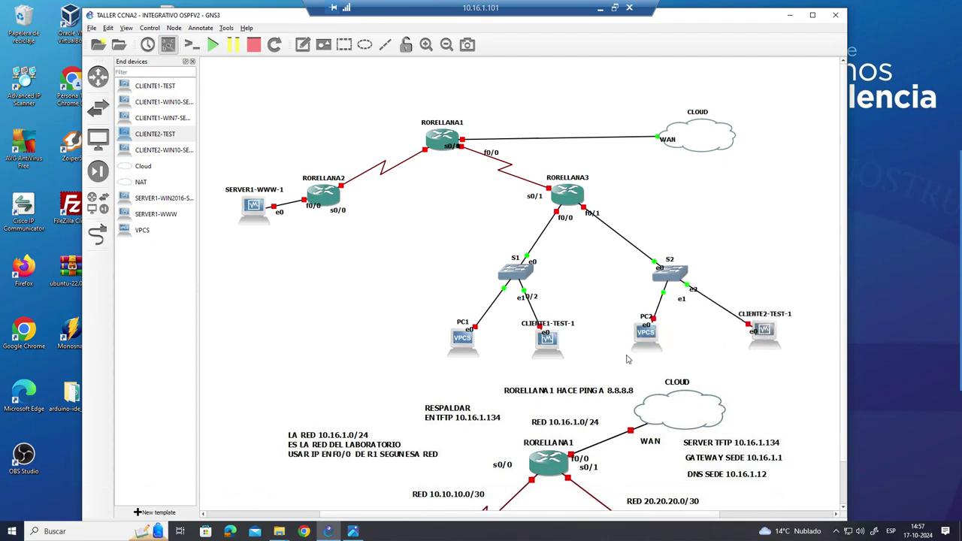
left_click_drag(245, 211, 240, 229)
left_click_drag(318, 193, 326, 192)
left_click_drag(706, 133, 703, 109)
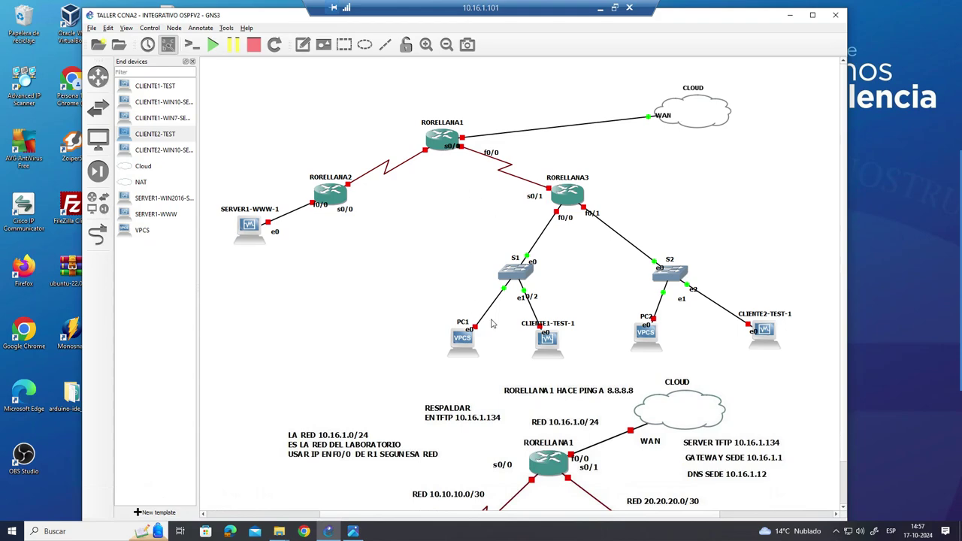
- Widen the GNS3 window to the right so the canvas has more room around the topology
scroll(627, 376, "down", 1)
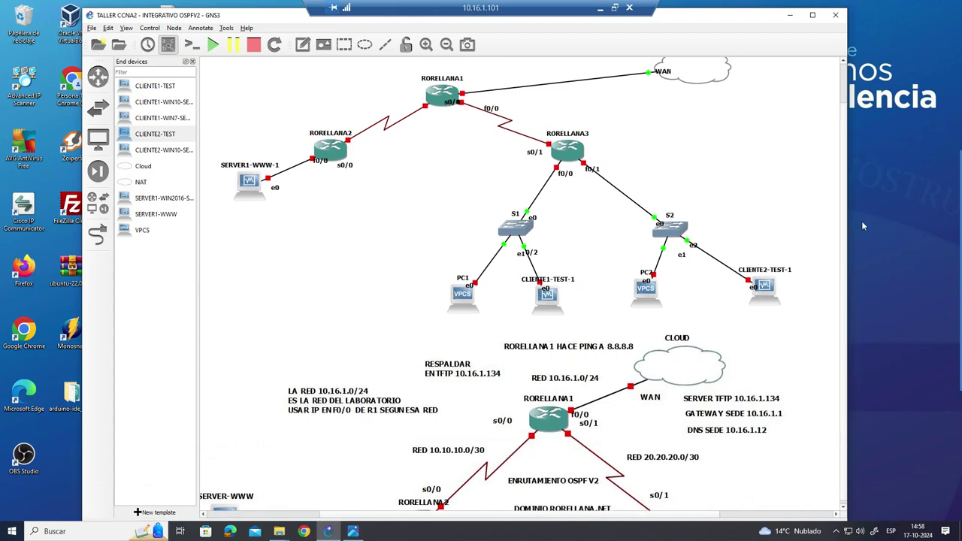
left_click_drag(847, 230, 912, 229)
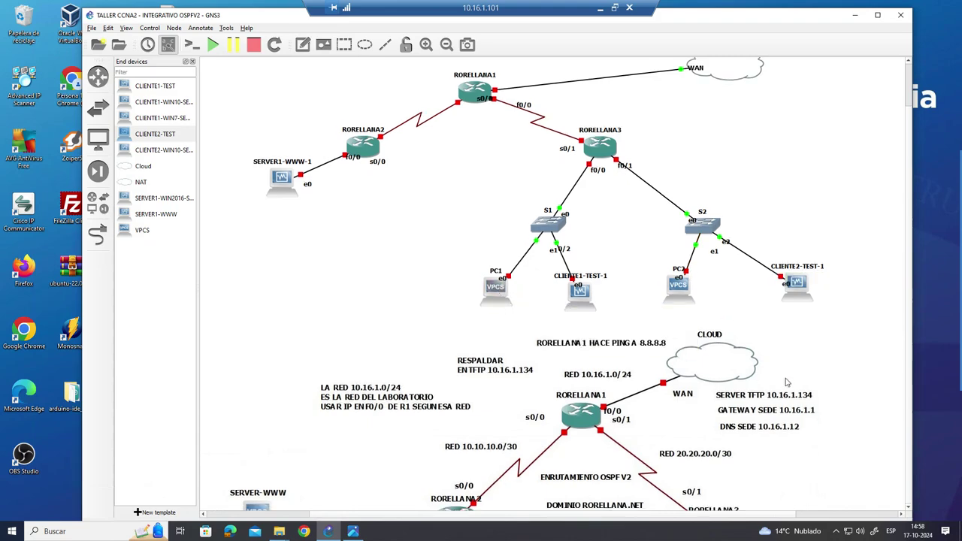
scroll(786, 382, "up", 2)
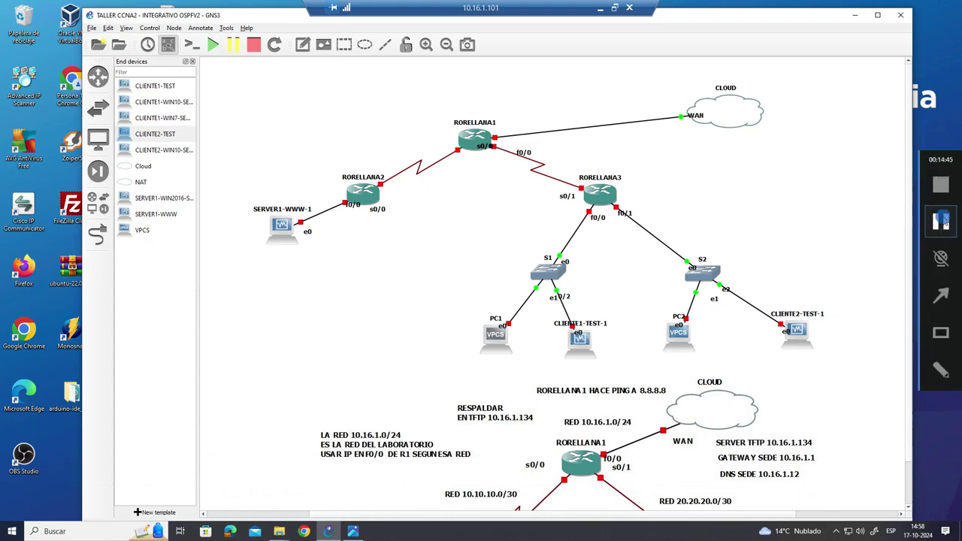
left_click(948, 219)
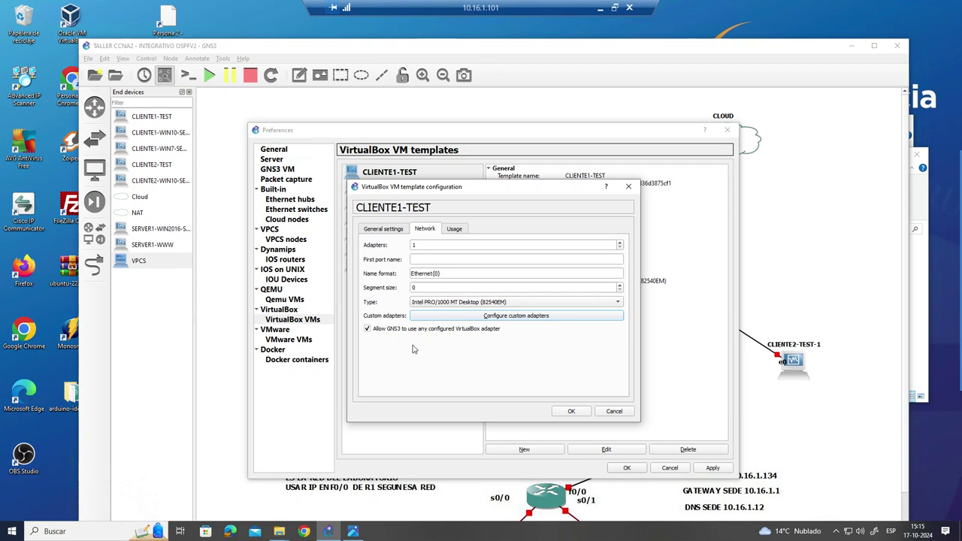
- Confirm the CLIENTE1-TEST template's settings and set the CLIENTE2-TEST template's RAM to 2048 MB
left_click(570, 412)
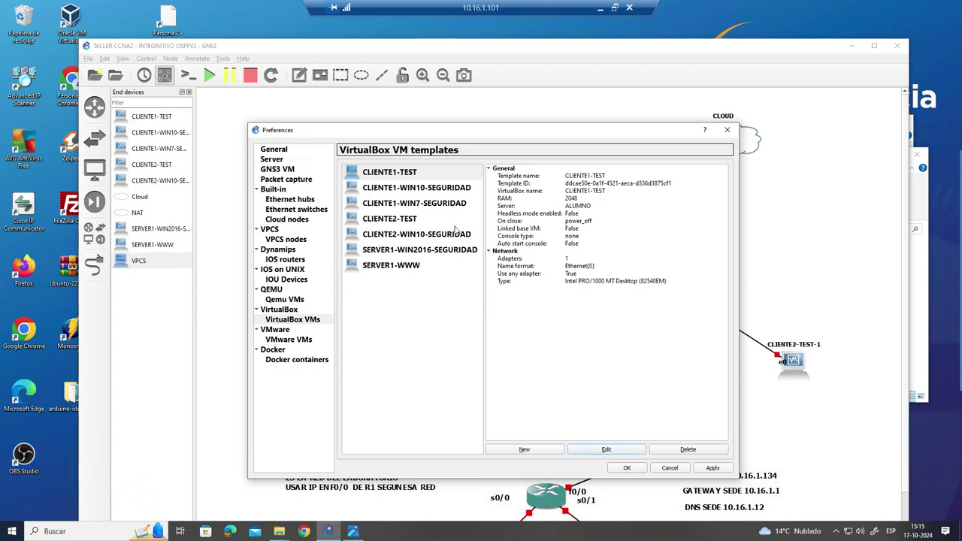
left_click(415, 223)
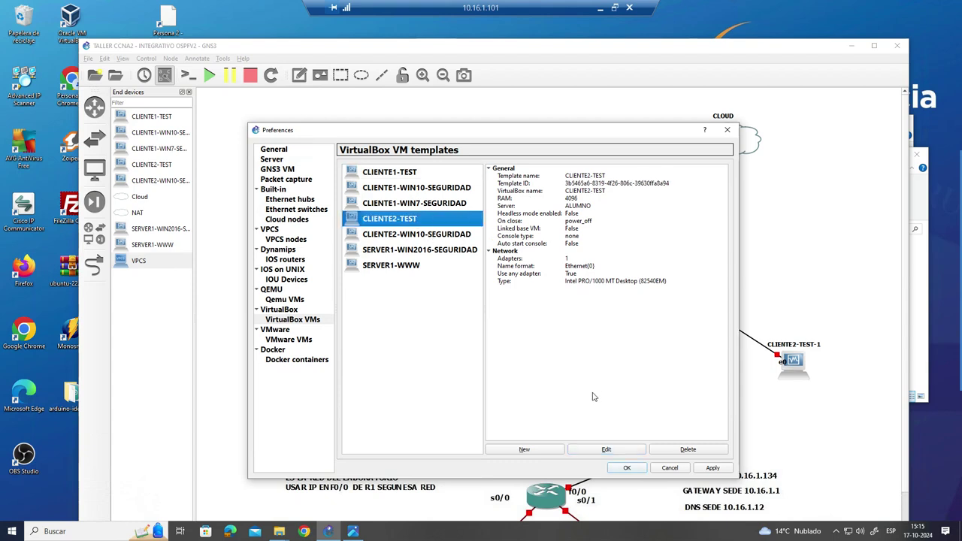
left_click(619, 450)
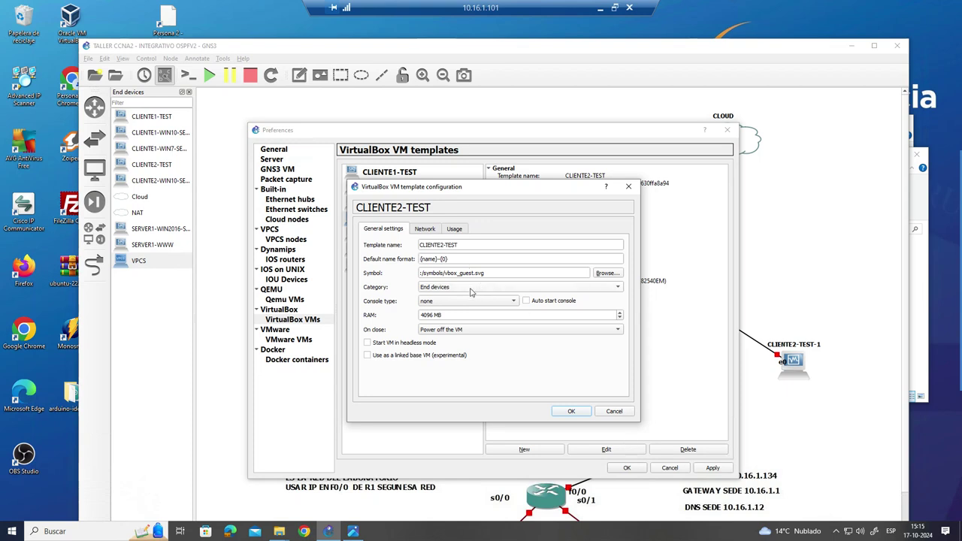
left_click_drag(432, 317, 412, 316)
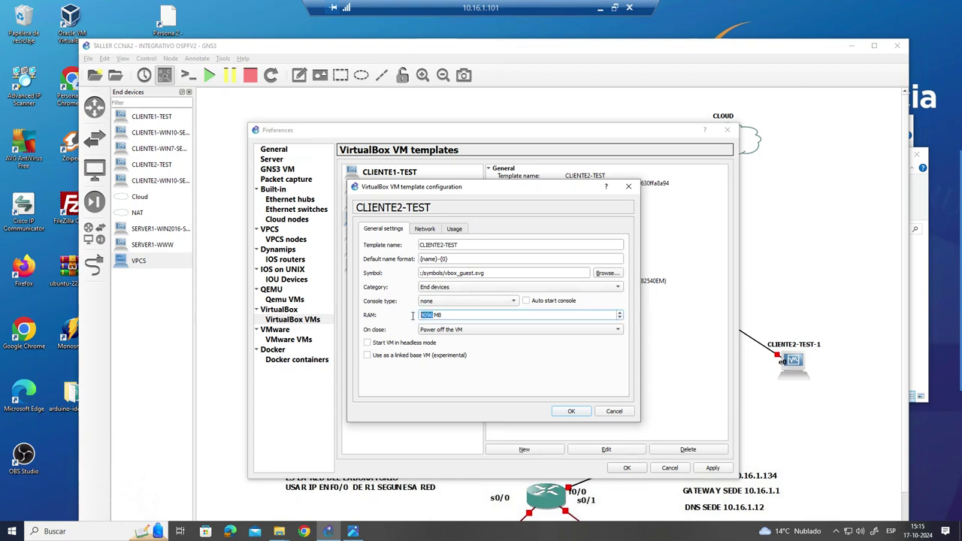
type("2048")
left_click(425, 230)
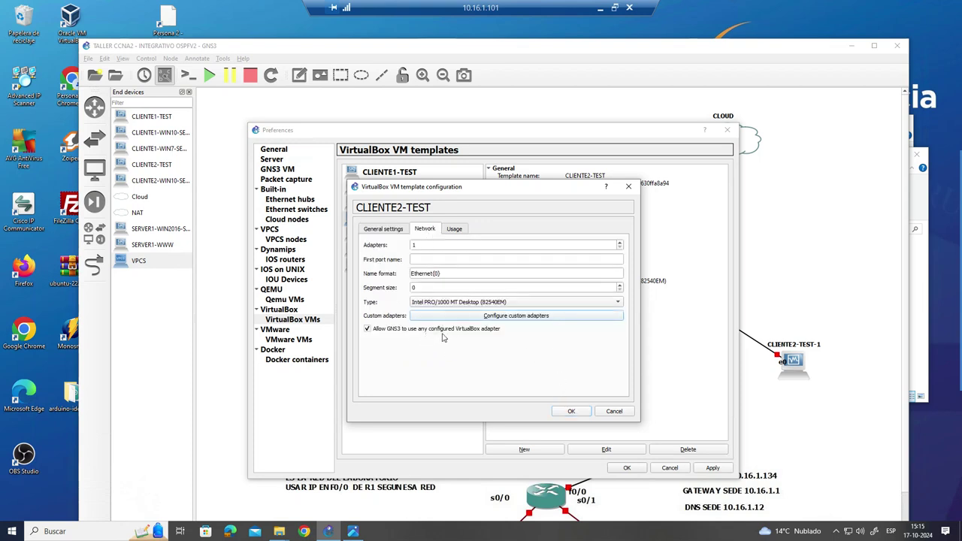
left_click(569, 412)
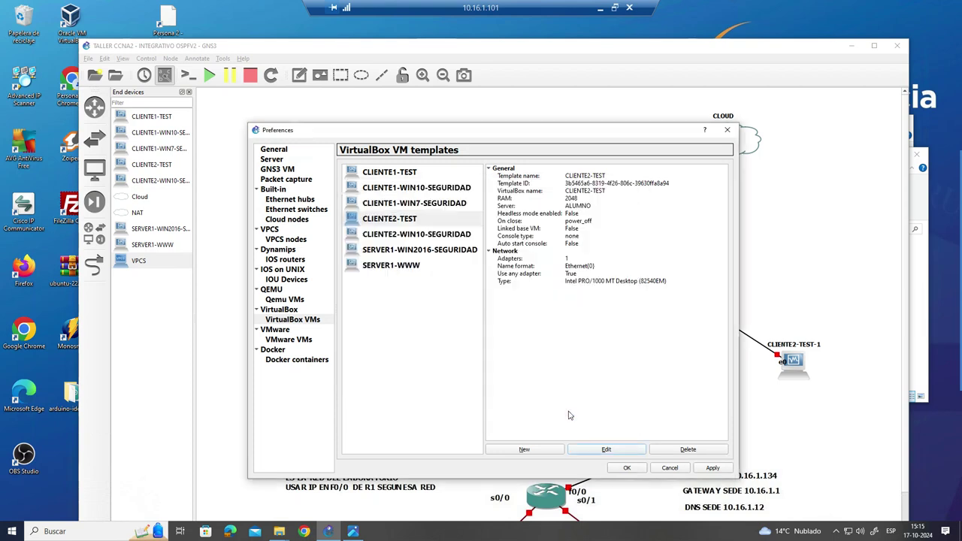
- Review the SERVER1-WWW template and apply the VirtualBox VM template changes
left_click(404, 269)
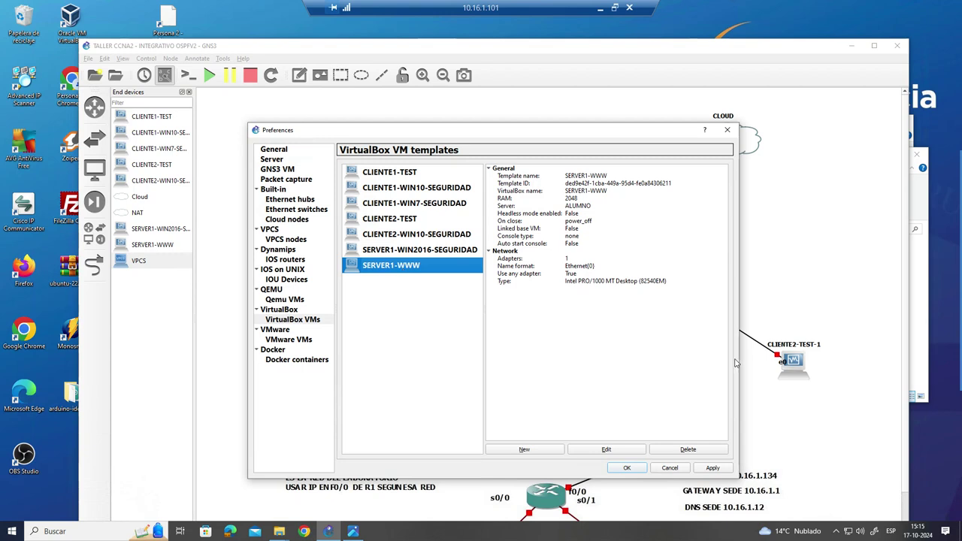
left_click(711, 471)
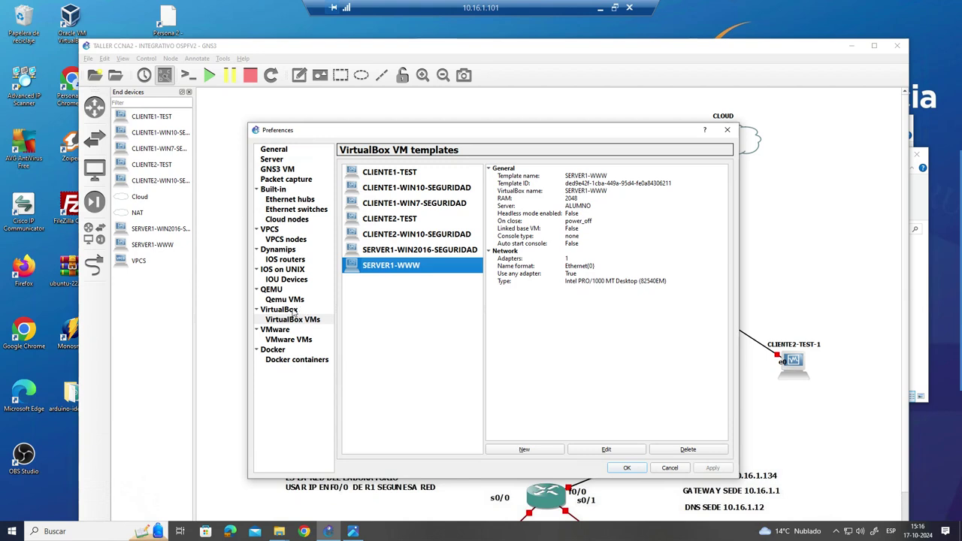
- Examine the memory and adapter settings of the C2691 and C7200 templates in the IOS router preferences
left_click(292, 272)
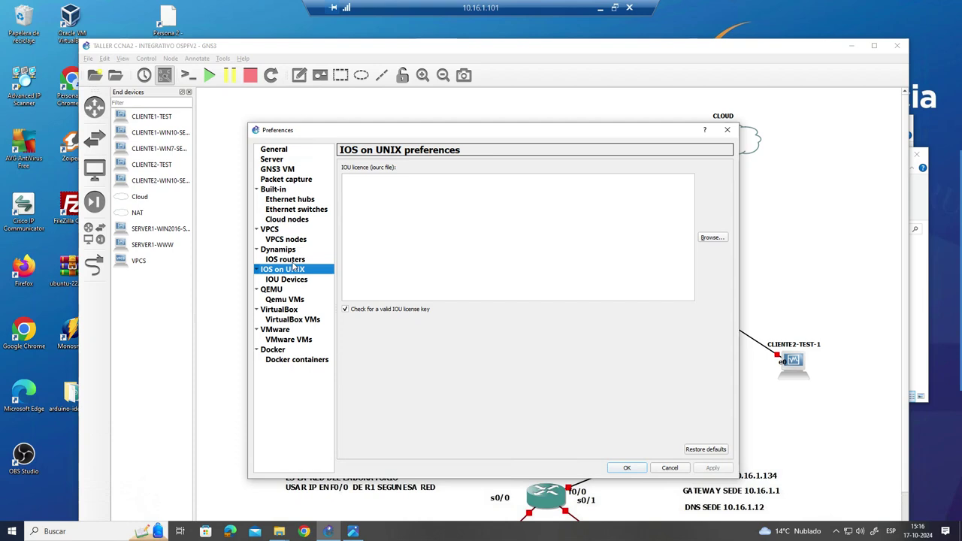
left_click(294, 259)
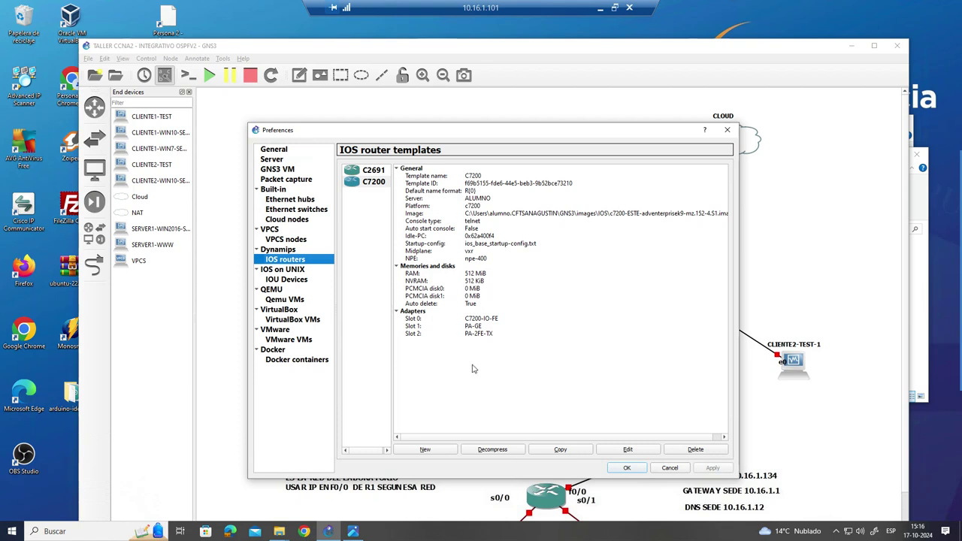
left_click(369, 171)
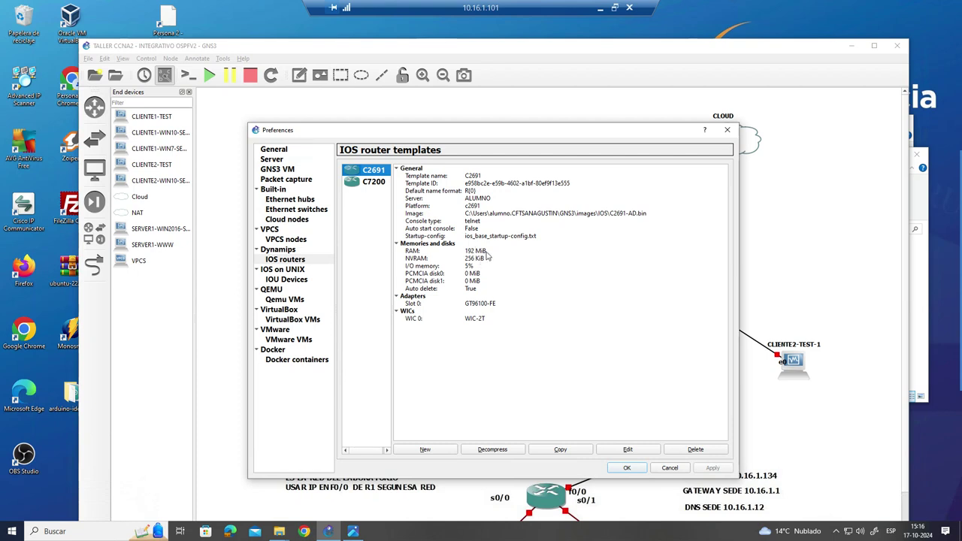
left_click(373, 184)
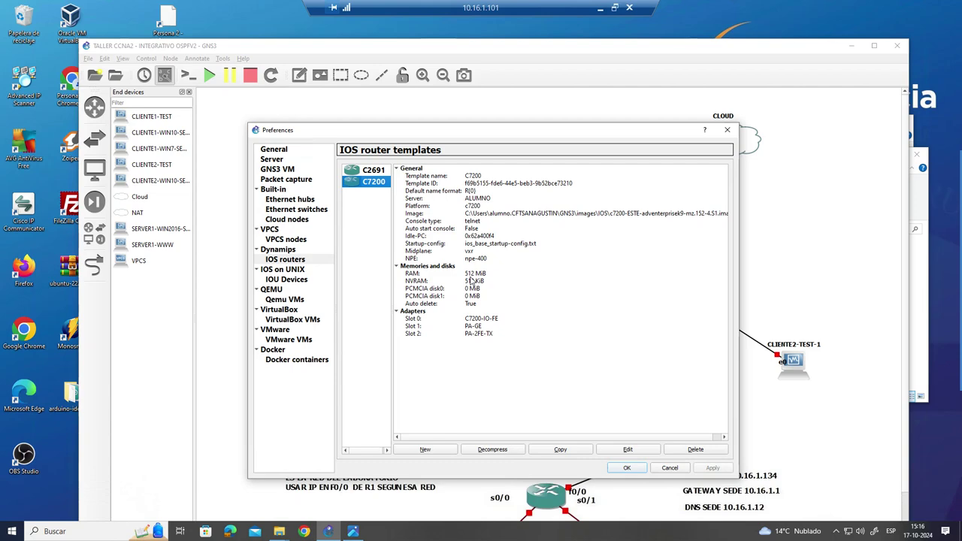
- Check the router image files in the IOS-CISCO network folder, and close the GNS3 preferences
left_click(279, 531)
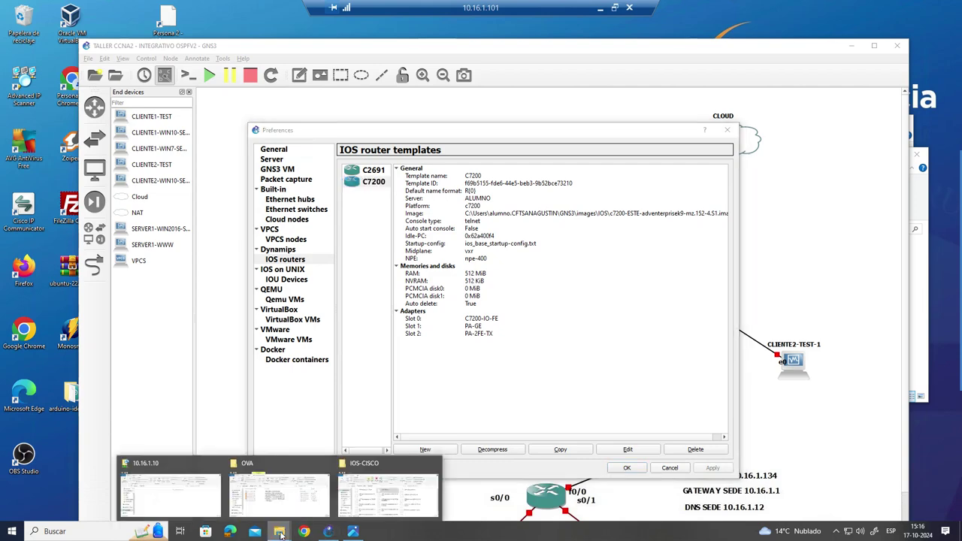
left_click(387, 492)
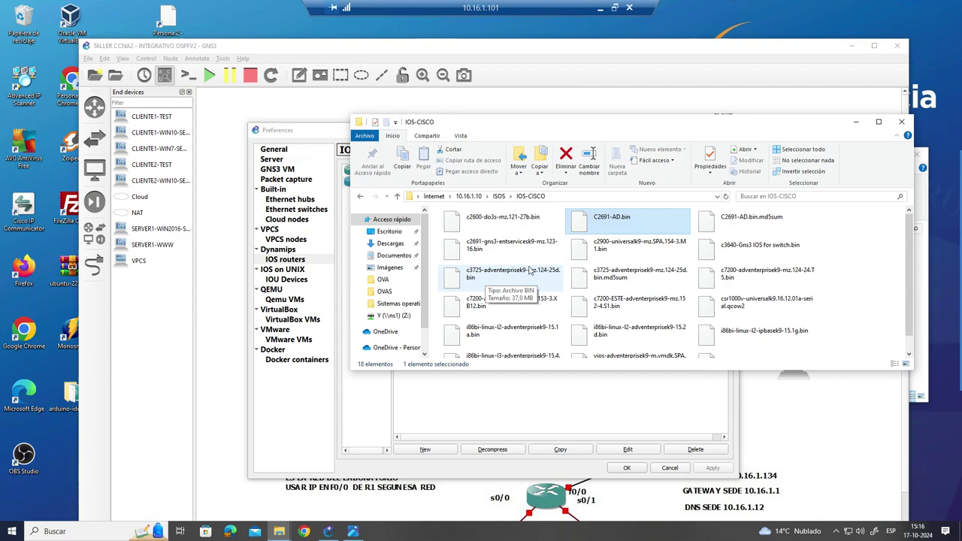
left_click(855, 122)
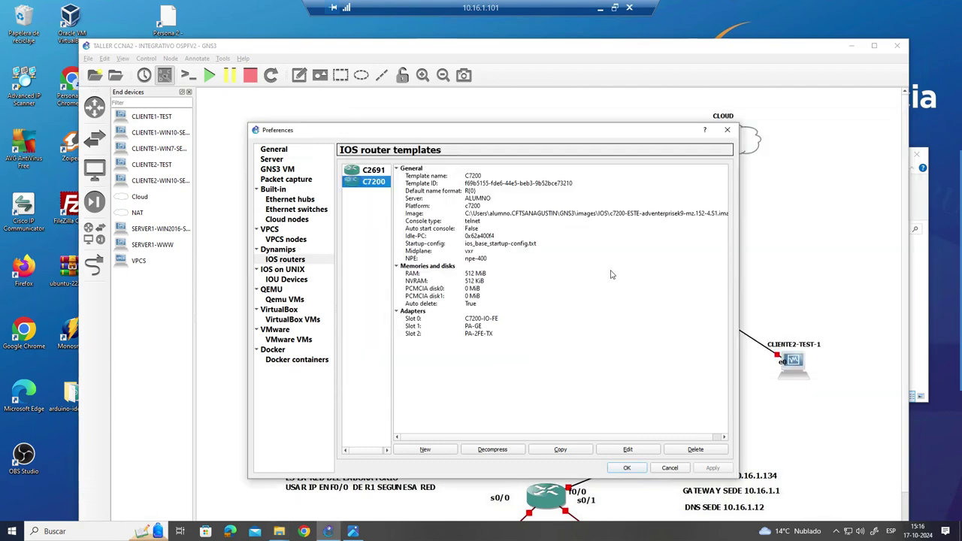
left_click(630, 467)
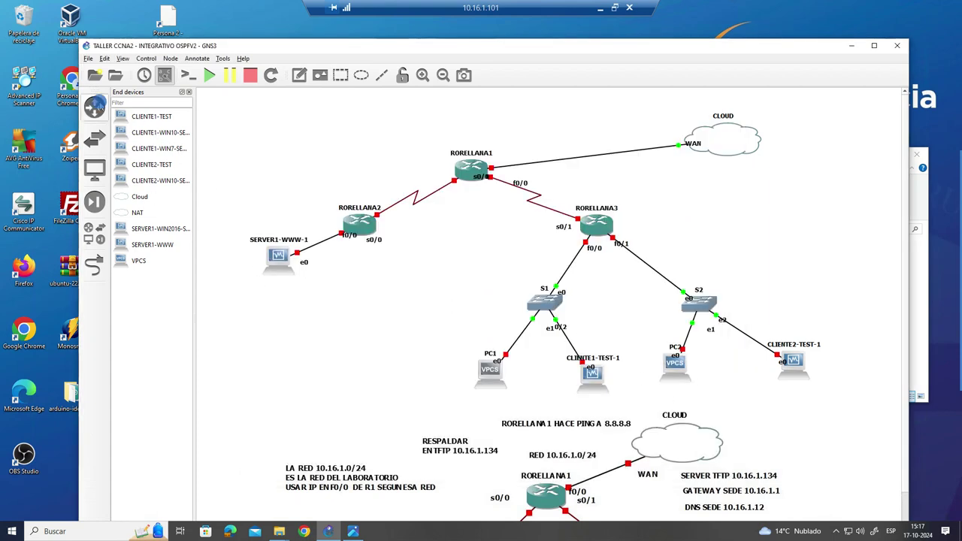
- Show the available router templates, return to the end devices, and shift the CLOUD node slightly left on the canvas
left_click(94, 108)
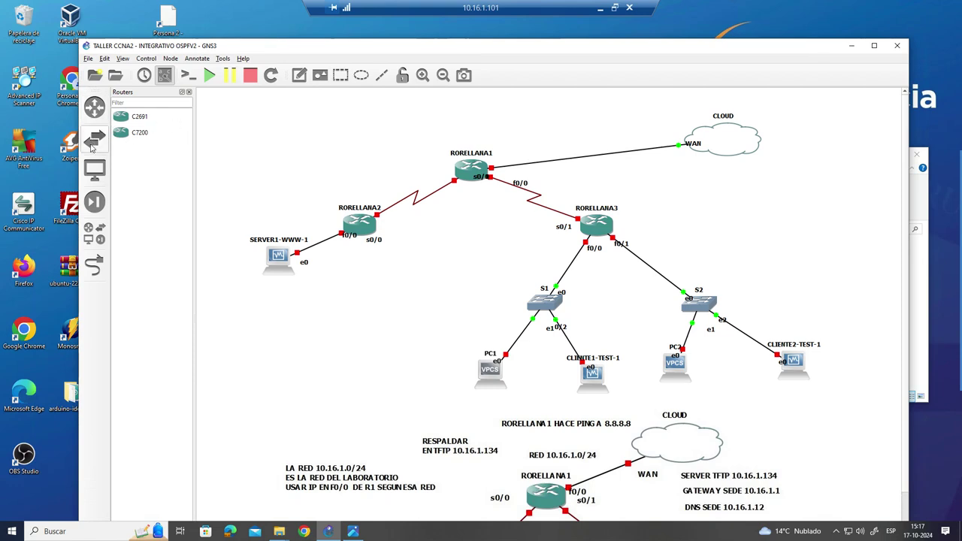
left_click(94, 168)
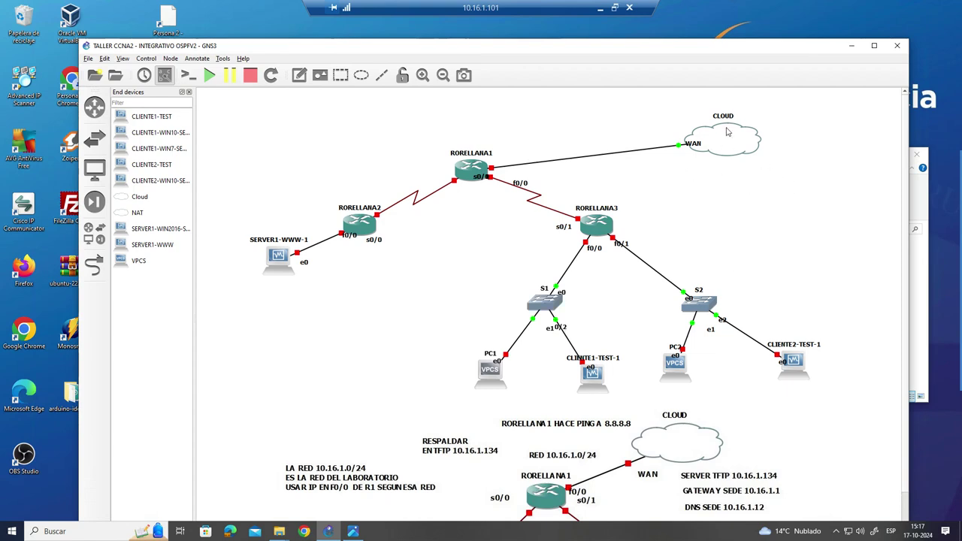
left_click_drag(723, 152, 714, 151)
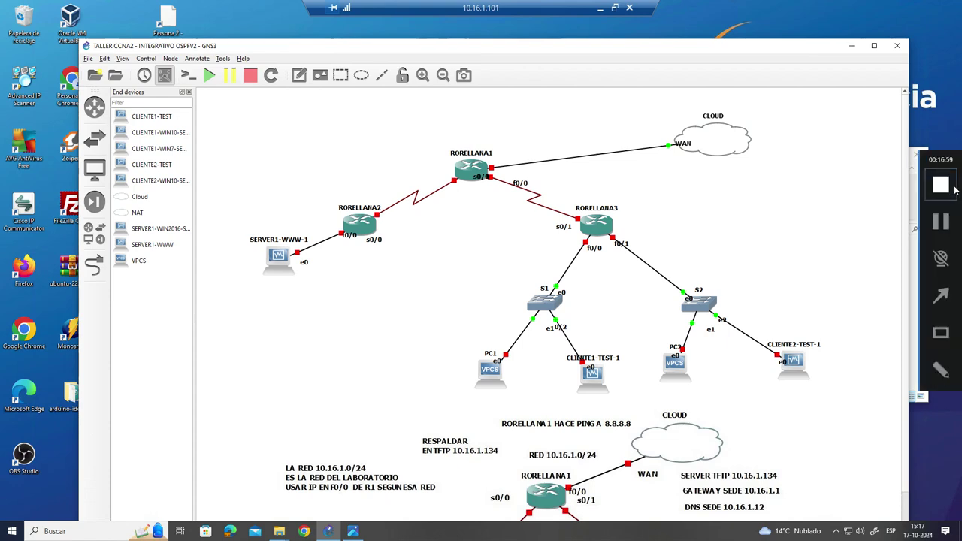
left_click(952, 194)
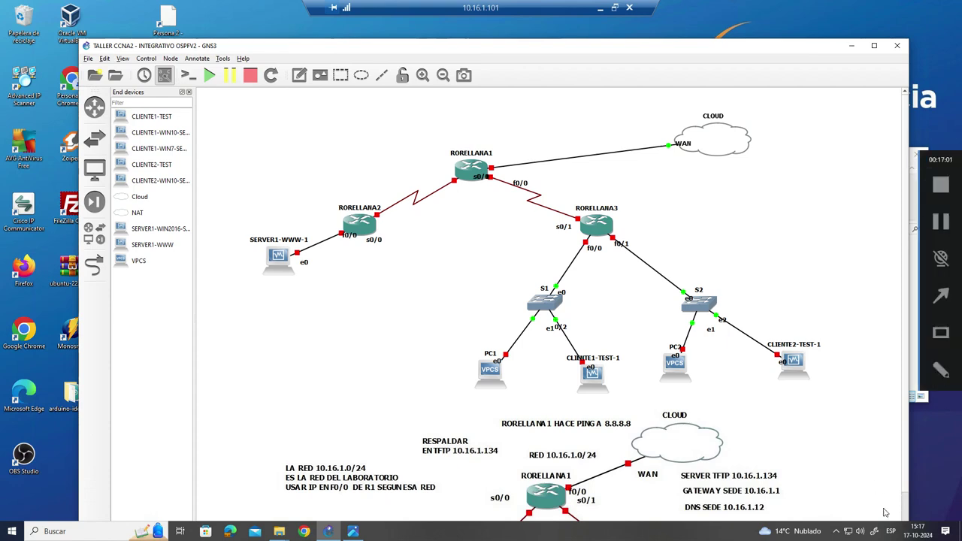
- Check the WAN adapter in the Windows network connections and return to the GNS3 topology
right_click(848, 531)
left_click(849, 526)
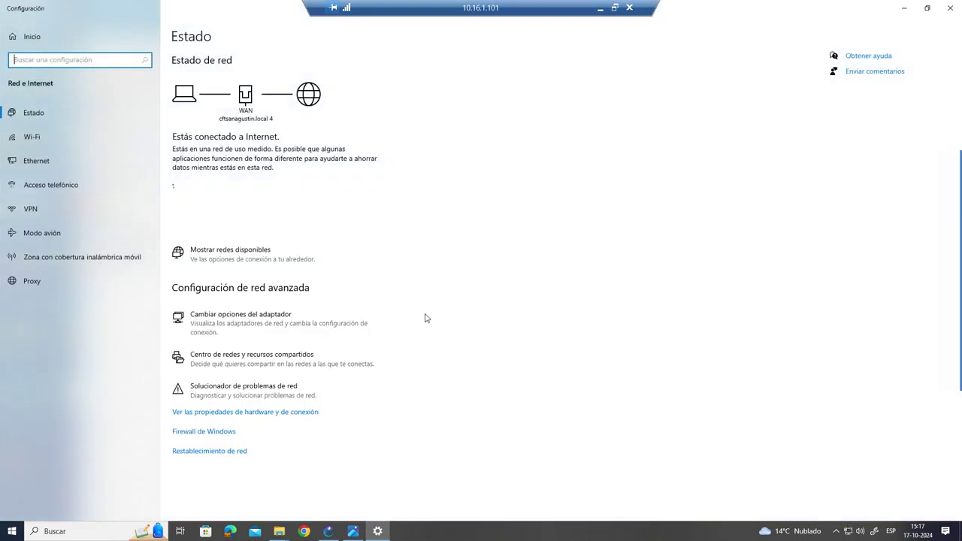
left_click(285, 335)
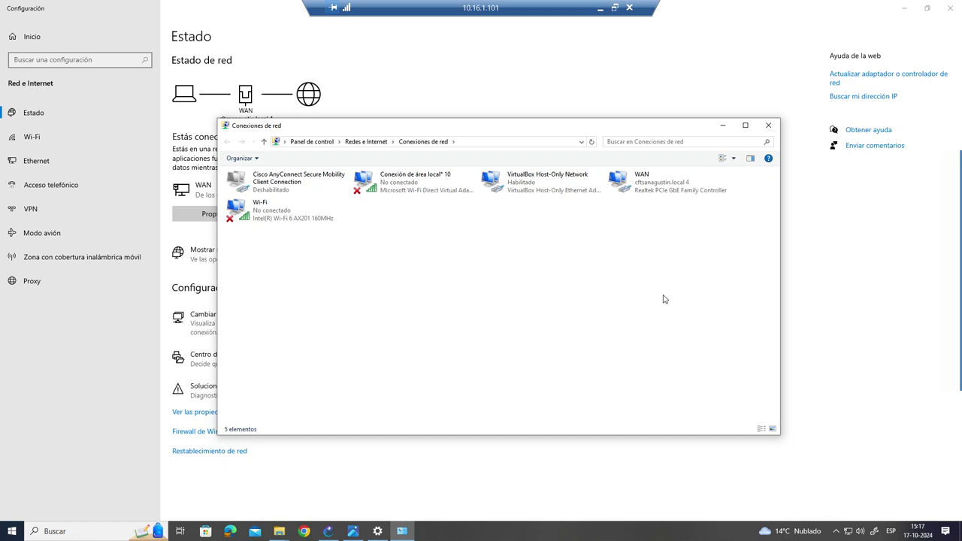
right_click(659, 184)
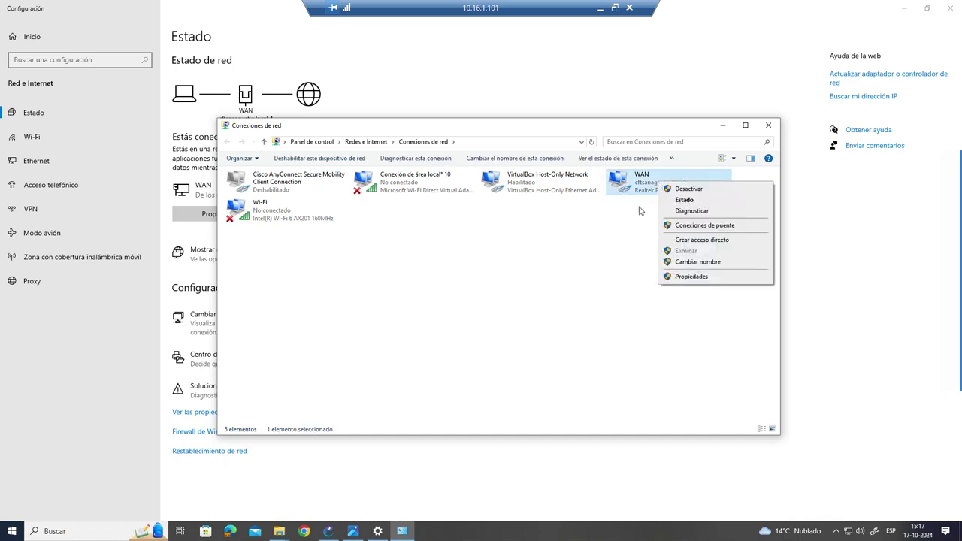
left_click(574, 276)
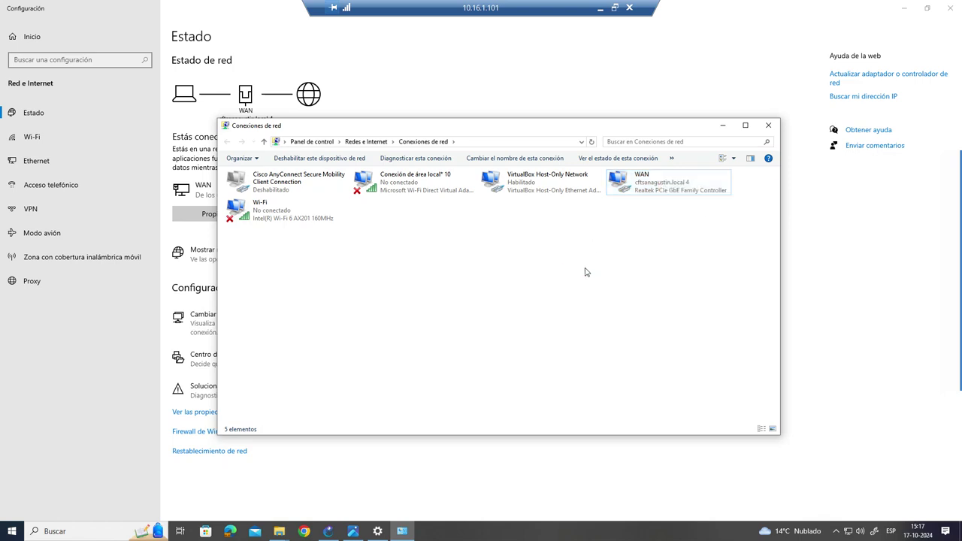
left_click(768, 124)
left_click(904, 8)
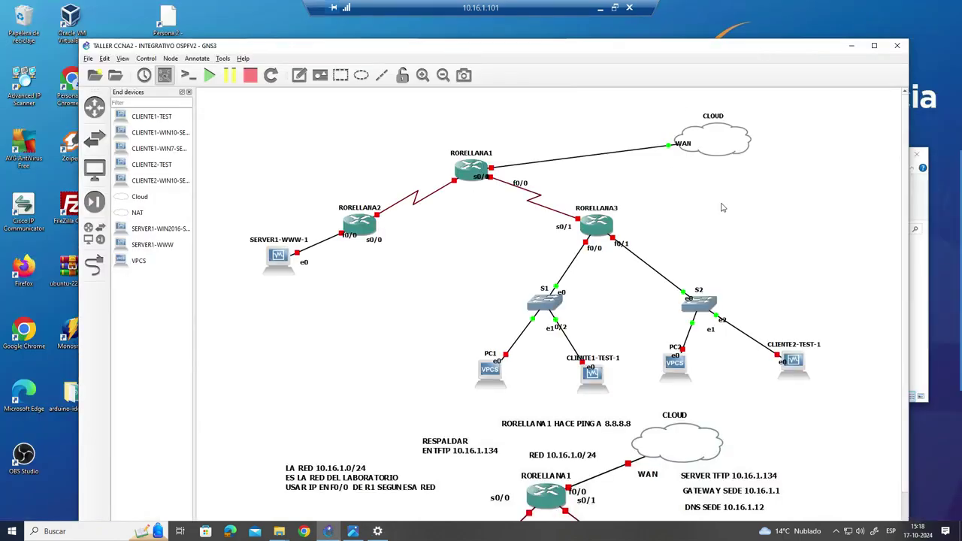
- Try to remove the "Conexión de área local* 10" interface from the CLOUD node with special Ethernet interfaces shown, keeping only WAN
right_click(715, 142)
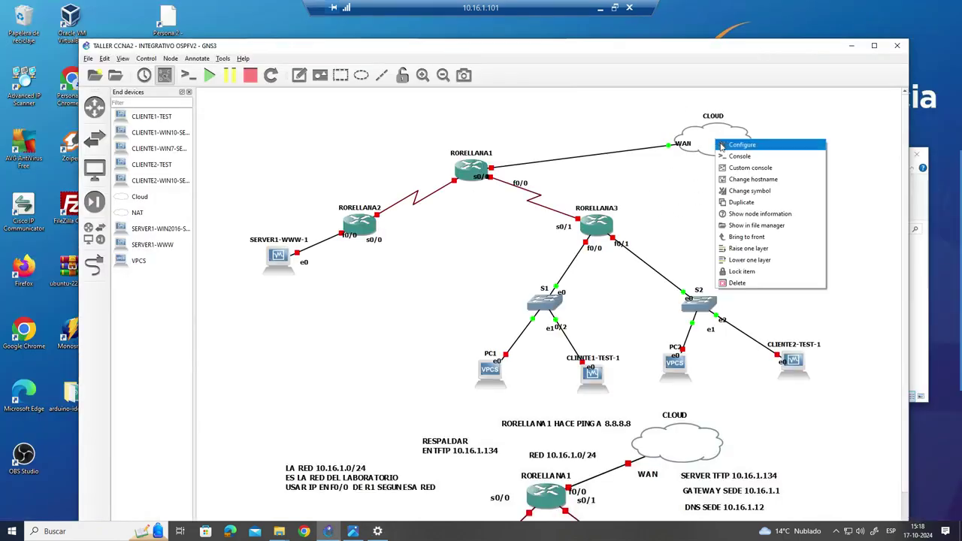
left_click(722, 148)
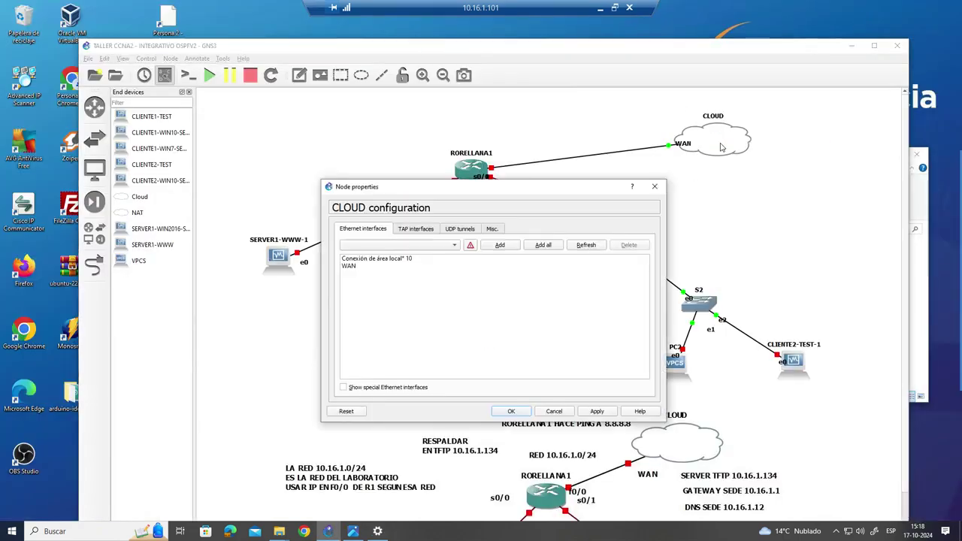
left_click(373, 260)
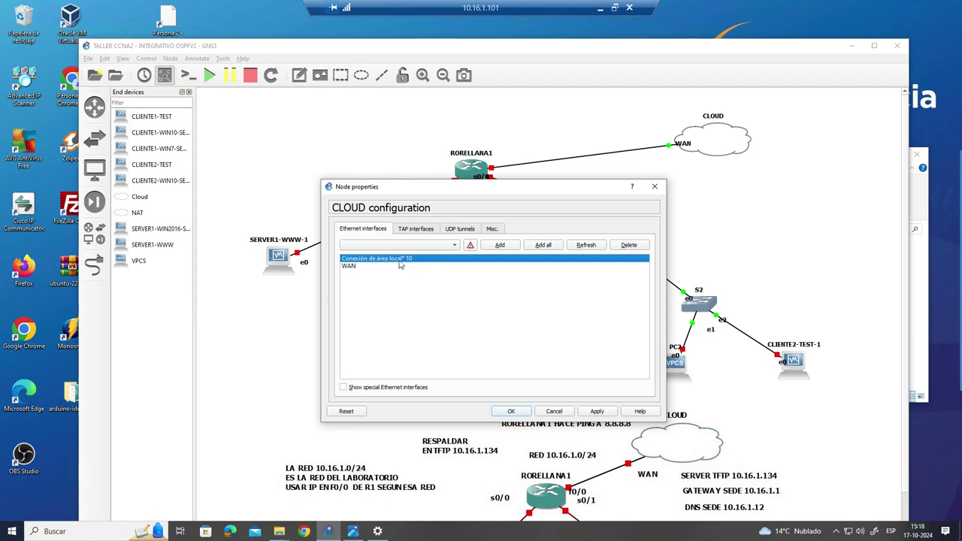
left_click(638, 248)
left_click(359, 265)
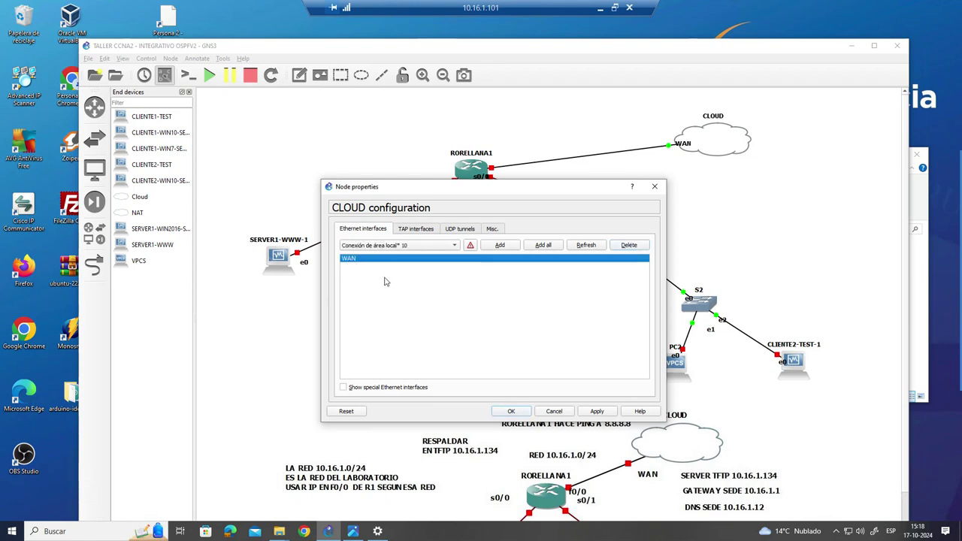
left_click(380, 389)
left_click(421, 248)
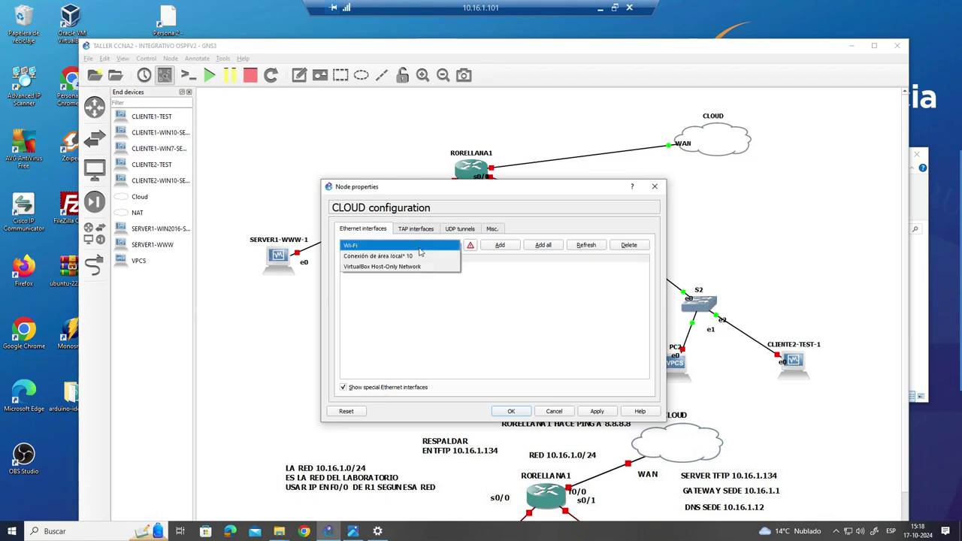
left_click(387, 265)
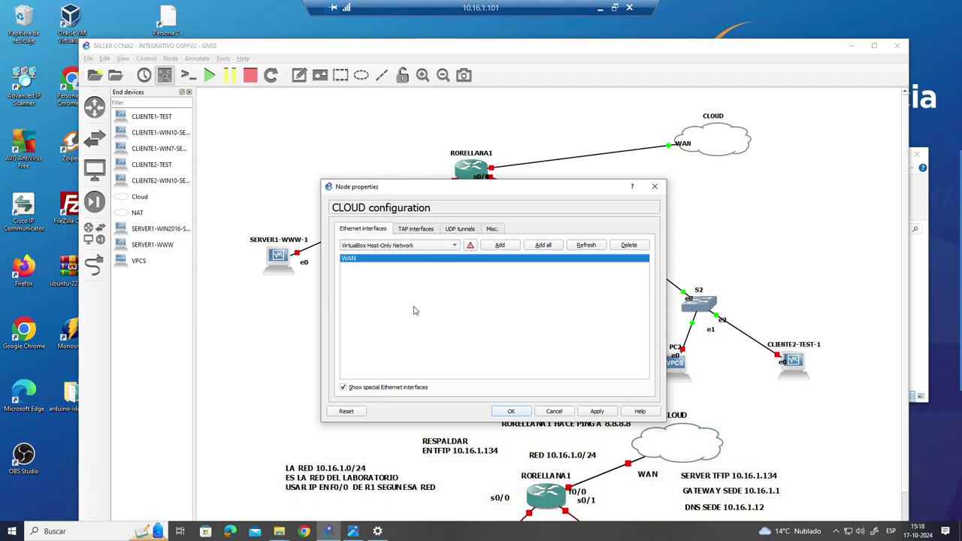
left_click(381, 261)
left_click(511, 411)
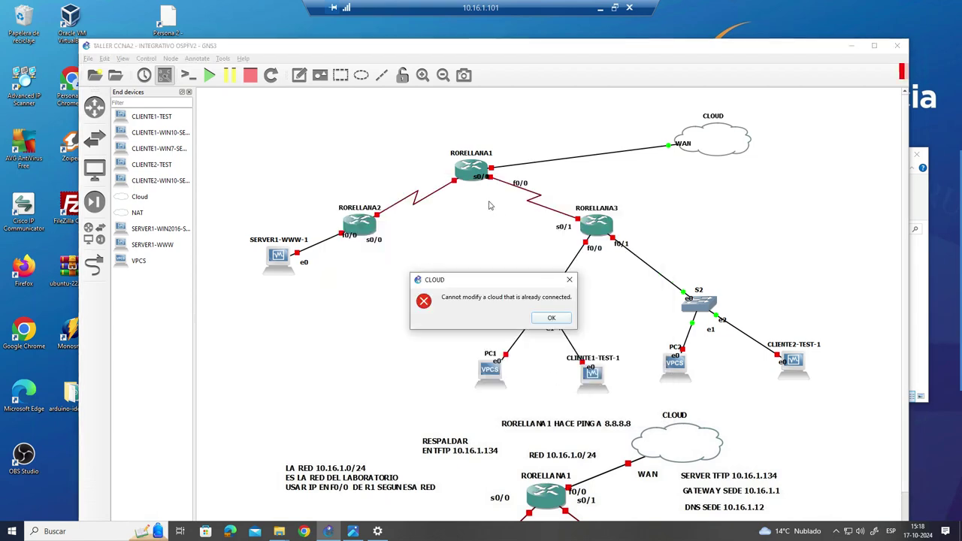
left_click(566, 319)
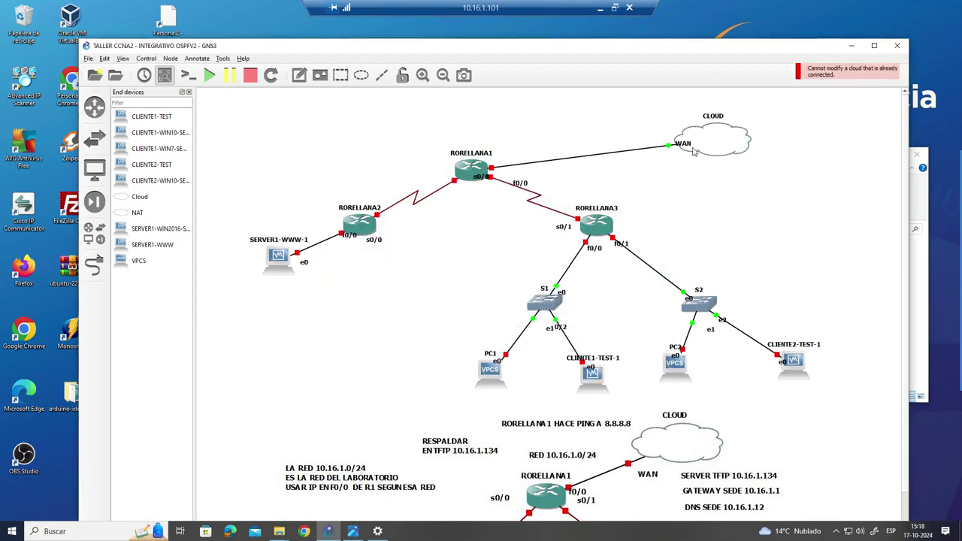
- Move the CLOUD node slightly closer to its router and place the reference topology picture below the devices
left_click_drag(567, 471, 572, 523)
left_click_drag(717, 143, 698, 148)
left_click(823, 161)
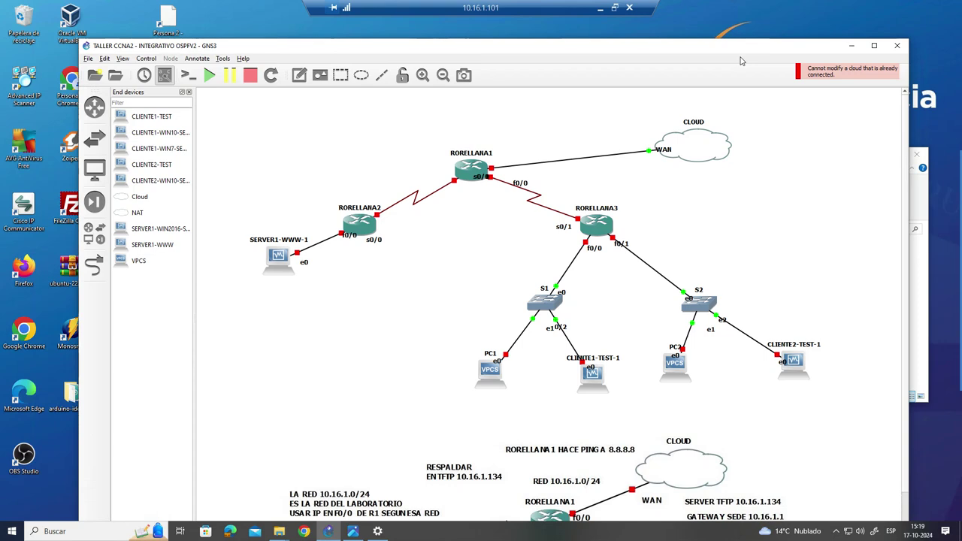
scroll(451, 197, "down", 5)
left_click_drag(451, 197, 300, 337)
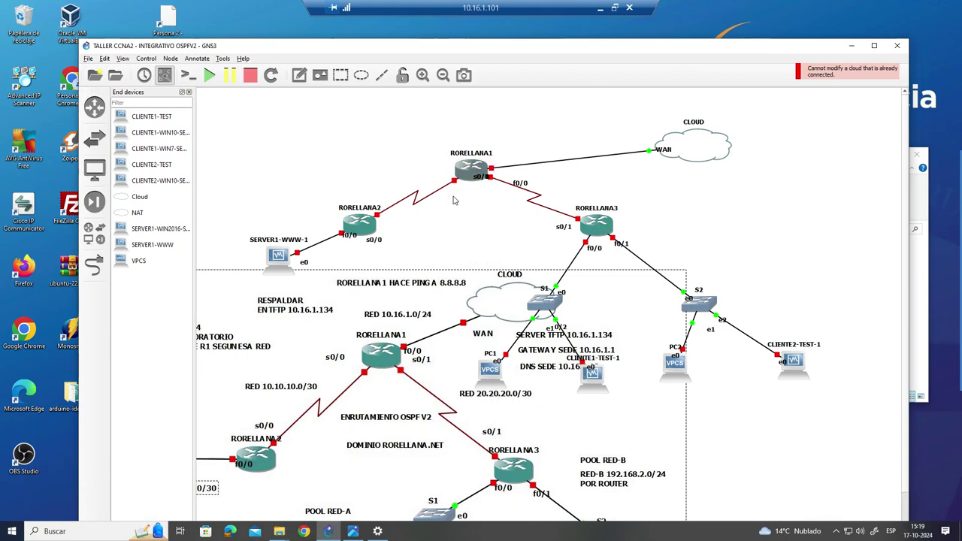
left_click_drag(409, 293, 484, 478)
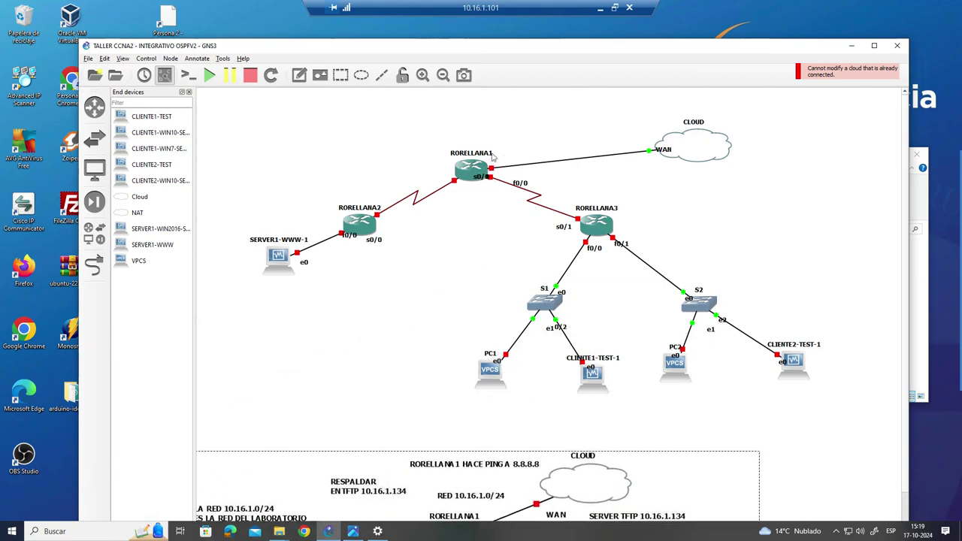
- Check the hostname of the router connected to the CLOUD node
right_click(467, 165)
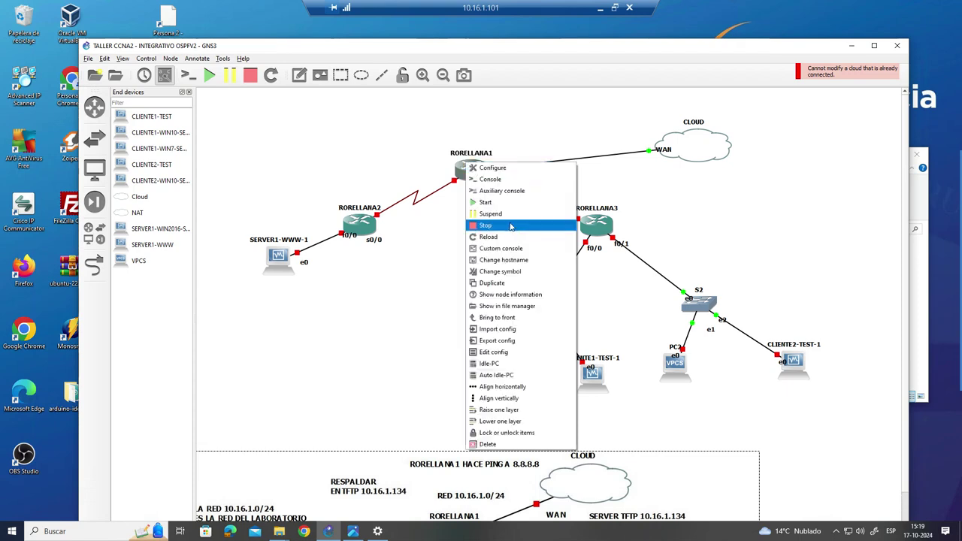
left_click(518, 264)
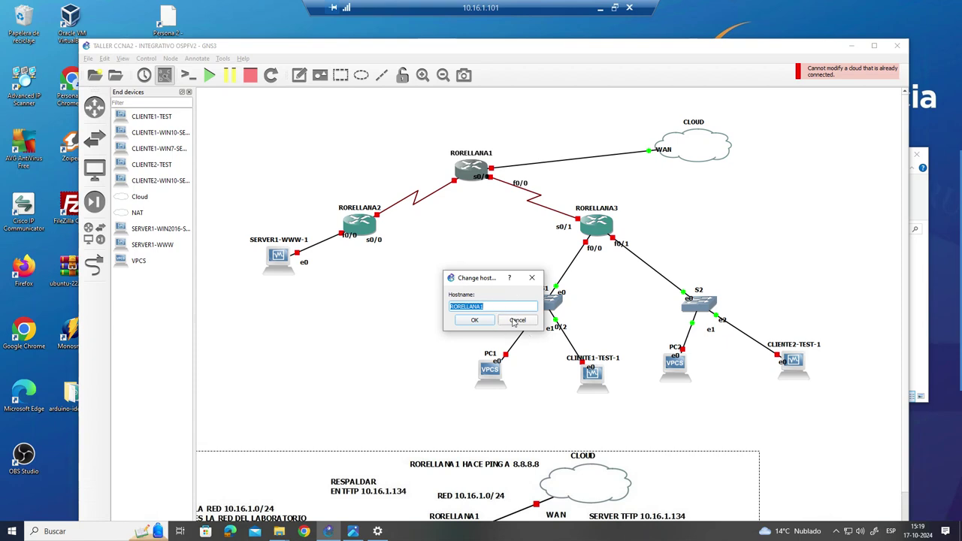
left_click(532, 278)
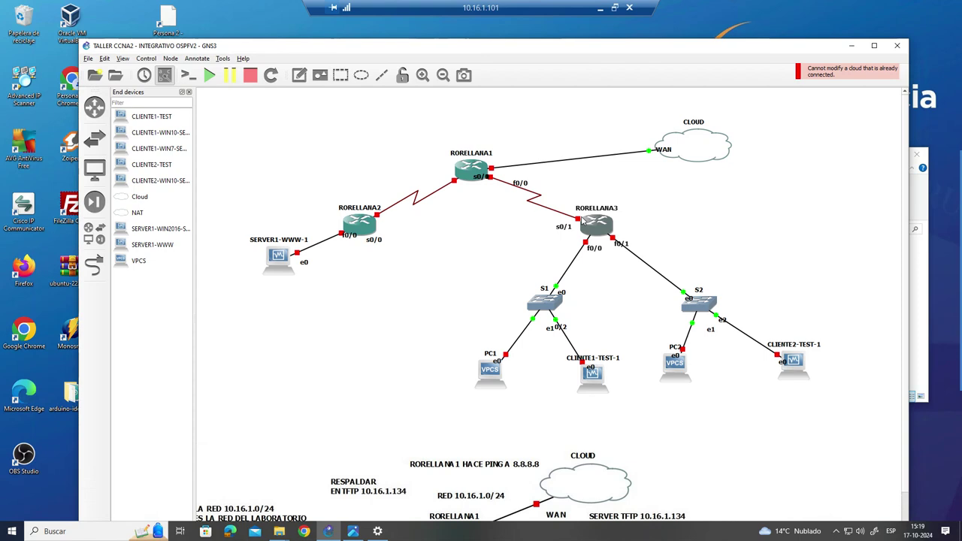
- Review the TOPOLOGIA-17-OCTUBRE-2024.JPG diagram, move it down off the topology, and maximize the GNS3 window
mouse_move(463, 172)
left_click(364, 532)
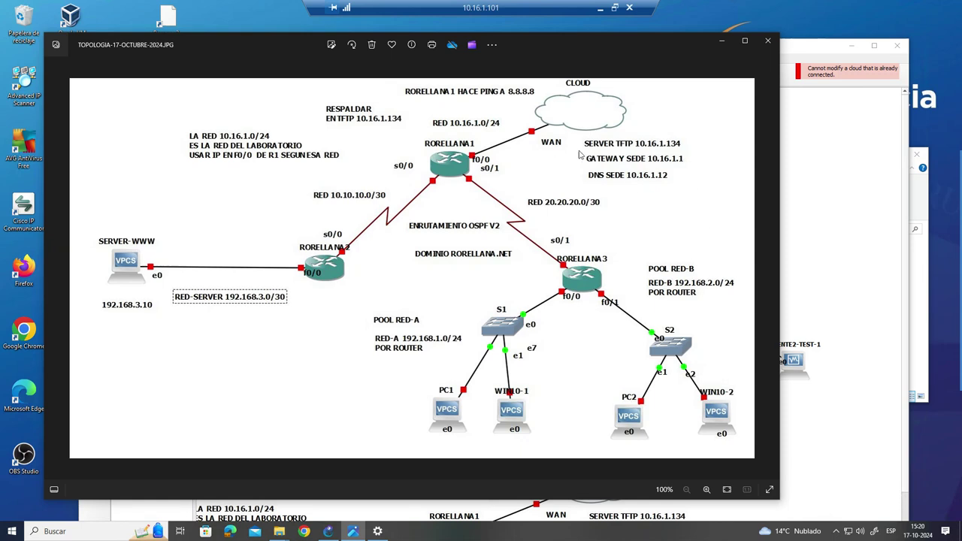
mouse_move(925, 204)
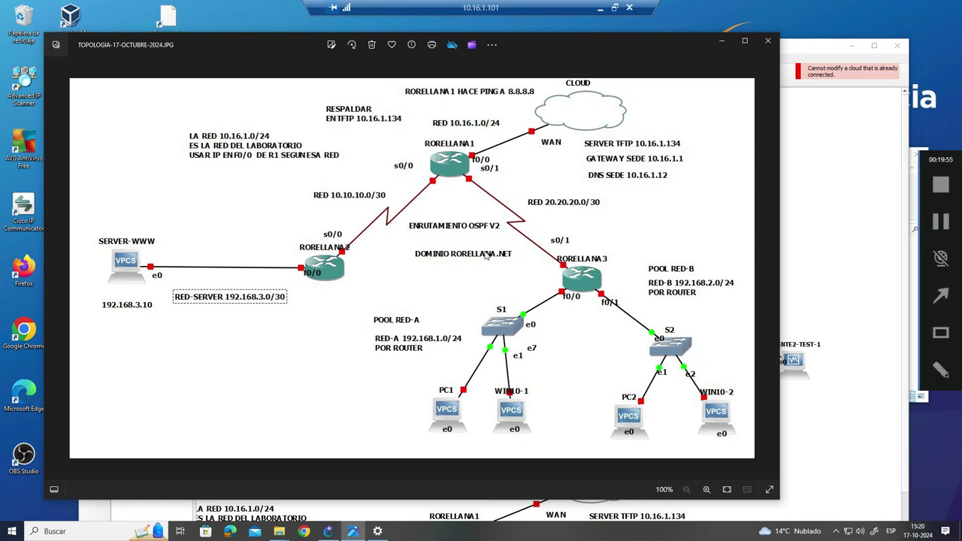
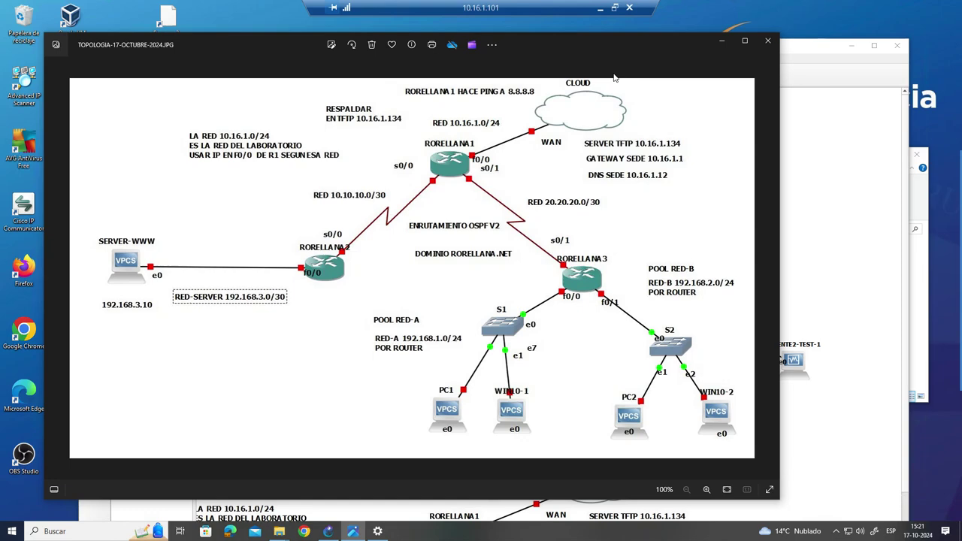
left_click_drag(619, 47, 680, 386)
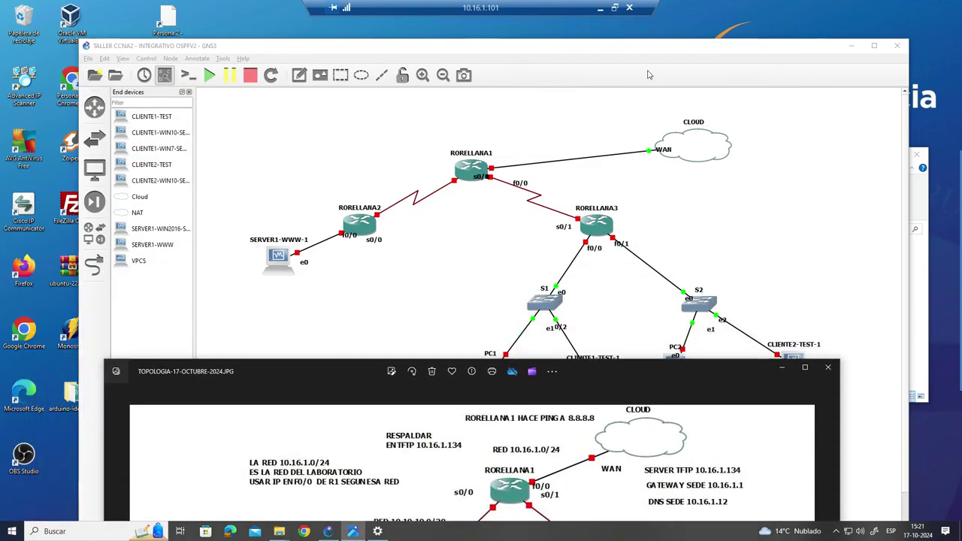
left_click(876, 46)
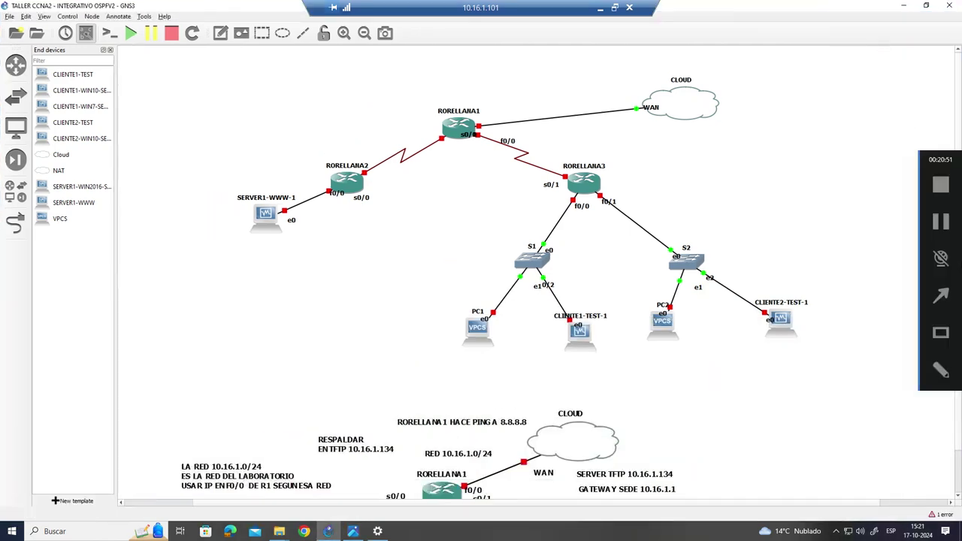
- Switch to the browser and examine the diagram on the TOPOLOGIA-17-OCTUBRE-2024-INTEGRATIVA course page
key("alt+Tab")
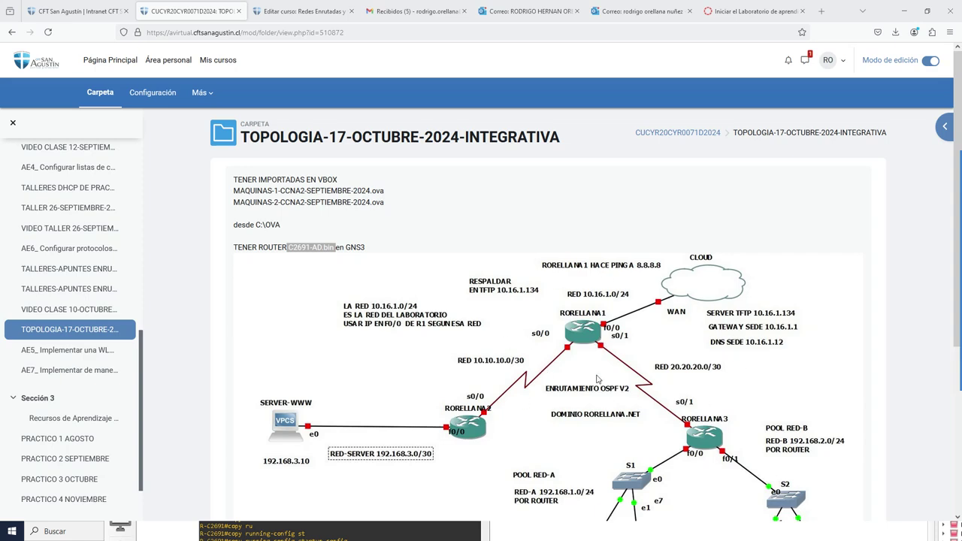
scroll(586, 374, "down", 1)
scroll(586, 374, "down", 3)
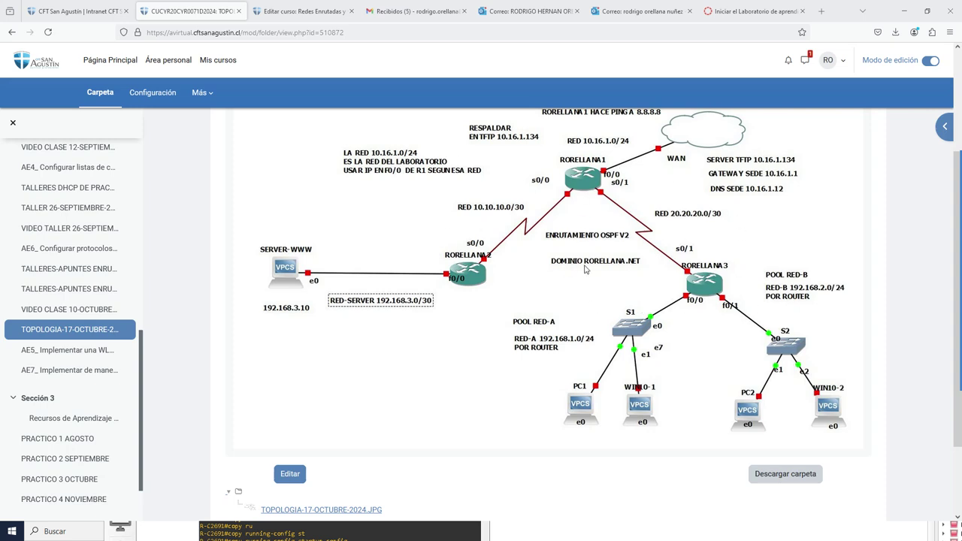
- Minimize the browser and switch back to the 10.16.1.101 remote desktop session showing the GNS3 project
left_click(93, 532)
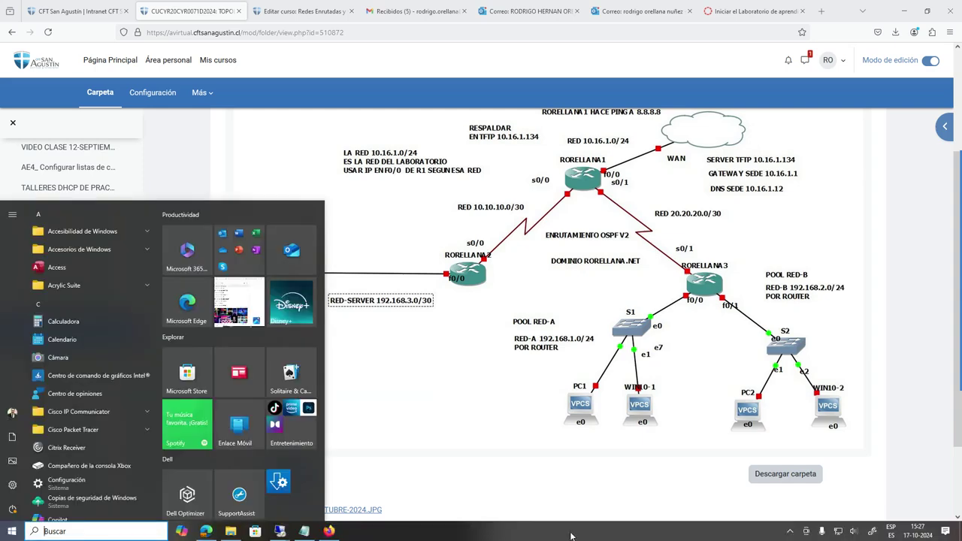
left_click(904, 11)
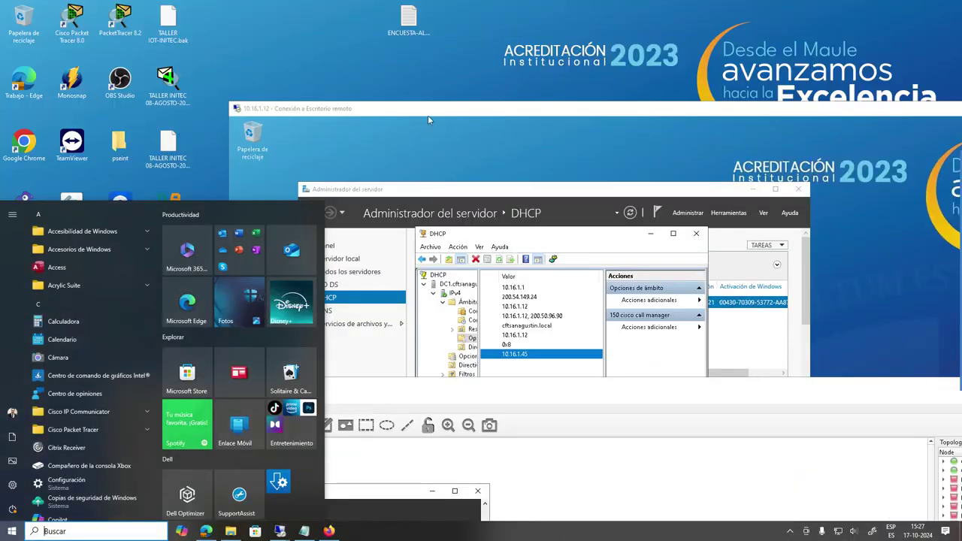
left_click(488, 194)
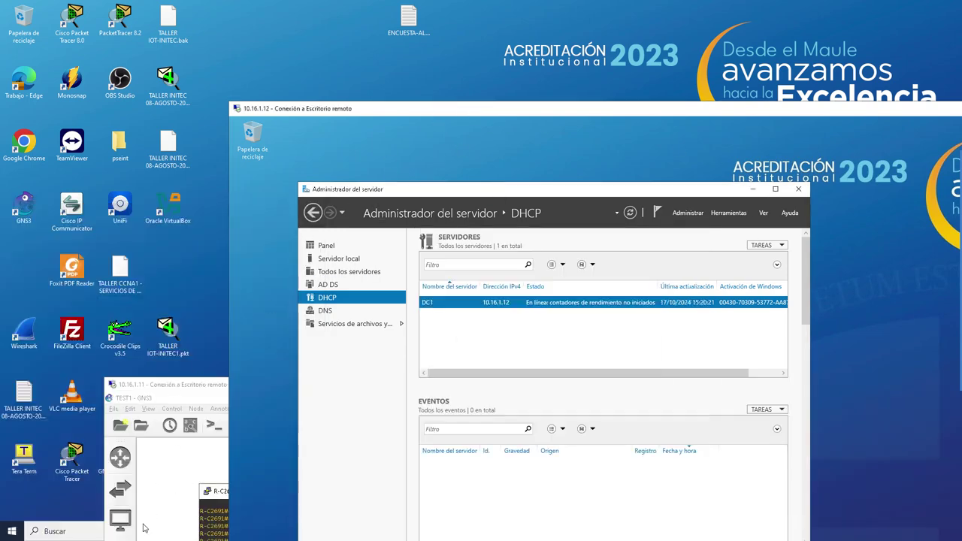
key("super")
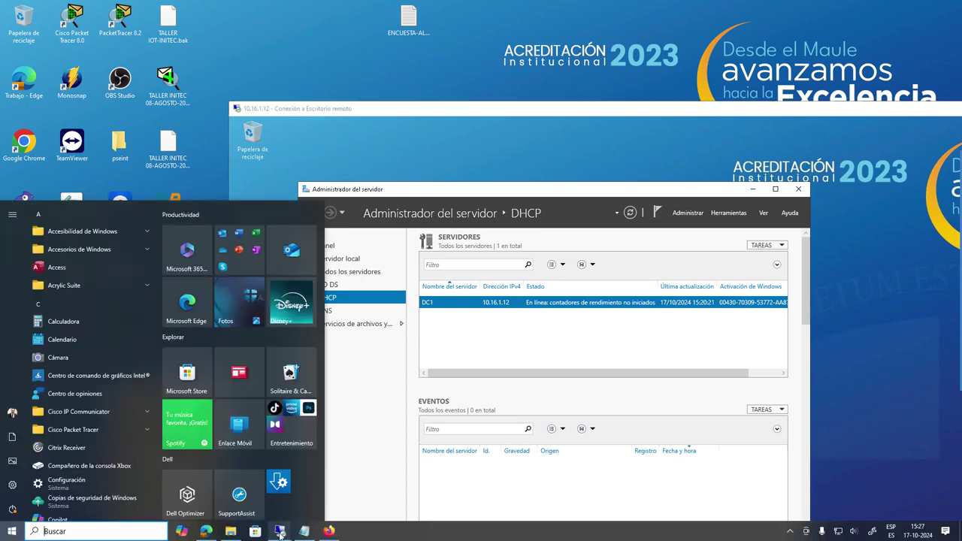
mouse_move(279, 533)
left_click(285, 494)
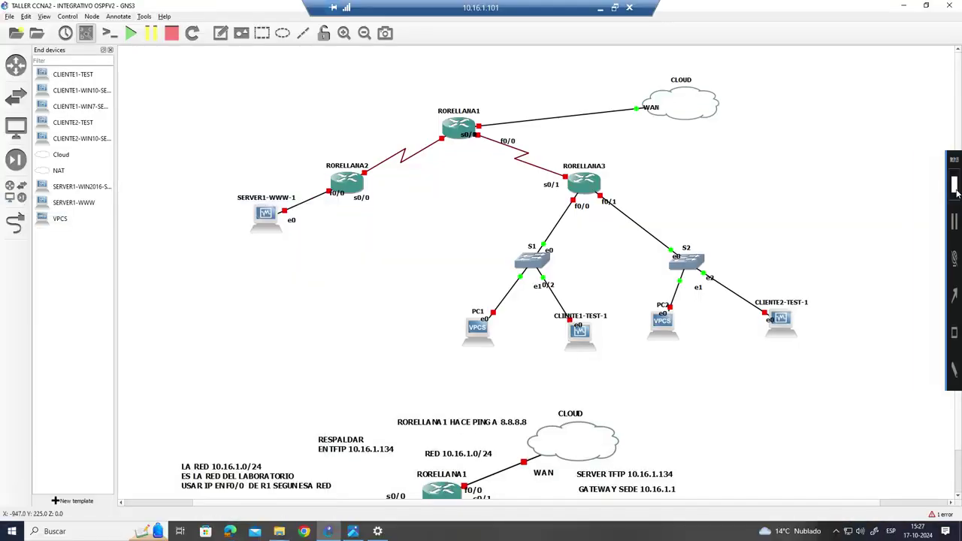
- Move the CLOUD node slightly farther from its router and shift the reference topology picture up over the devices
left_click_drag(657, 109, 670, 109)
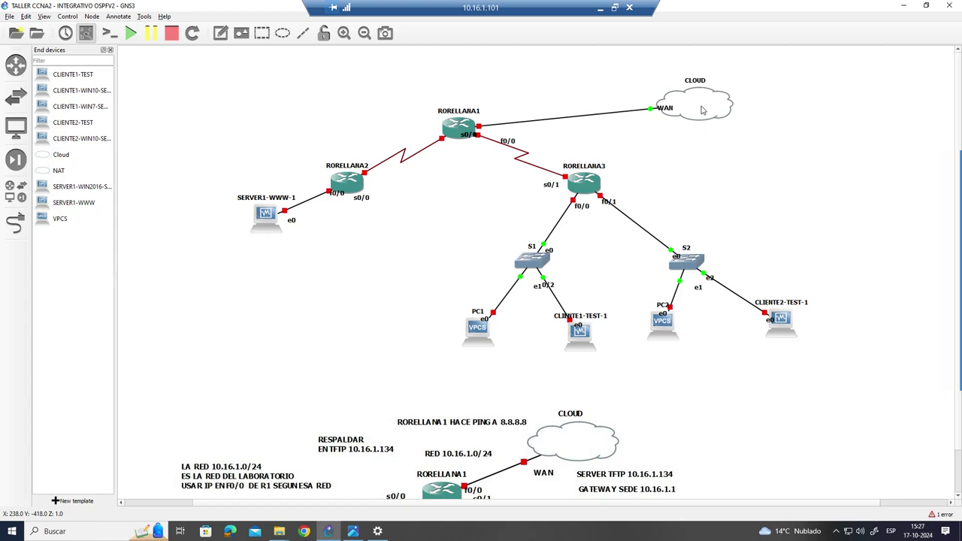
mouse_move(702, 110)
left_click_drag(380, 439, 348, 312)
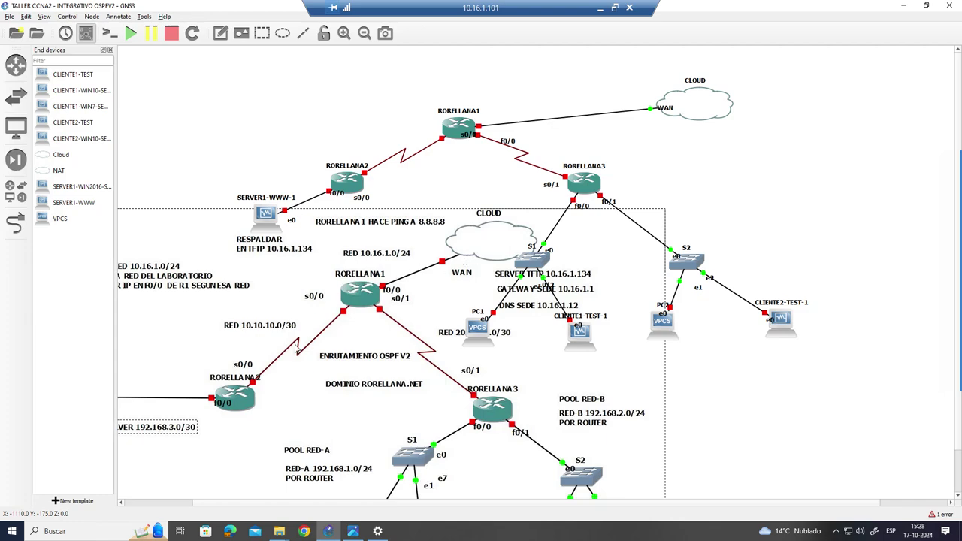
- Move the annotated reference topology below the working network and start the working network's router RORELLANA1
left_click_drag(365, 306, 415, 421)
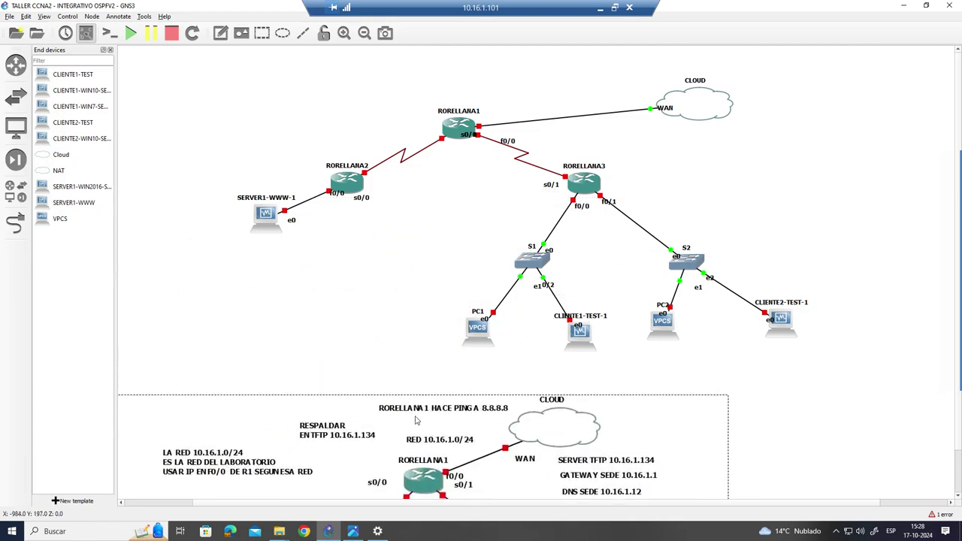
right_click(460, 129)
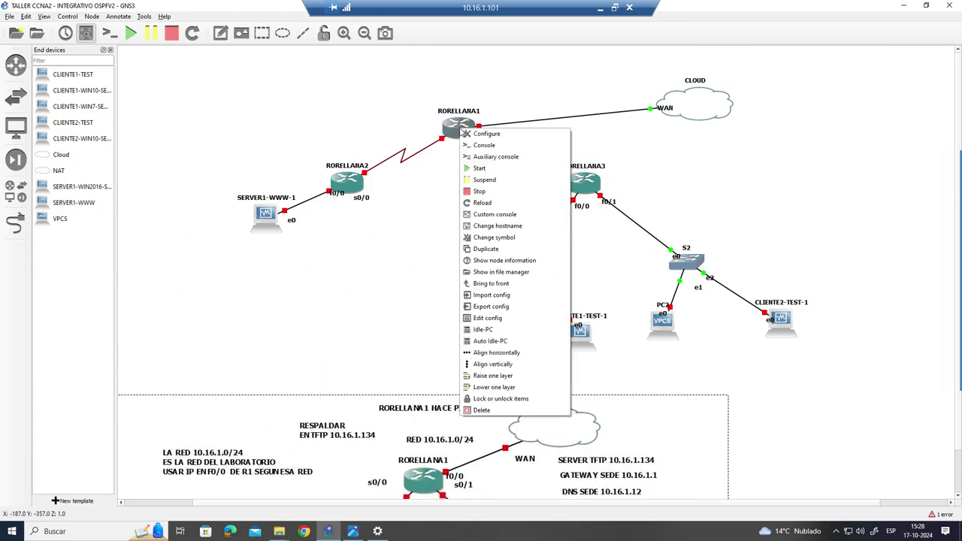
left_click(500, 172)
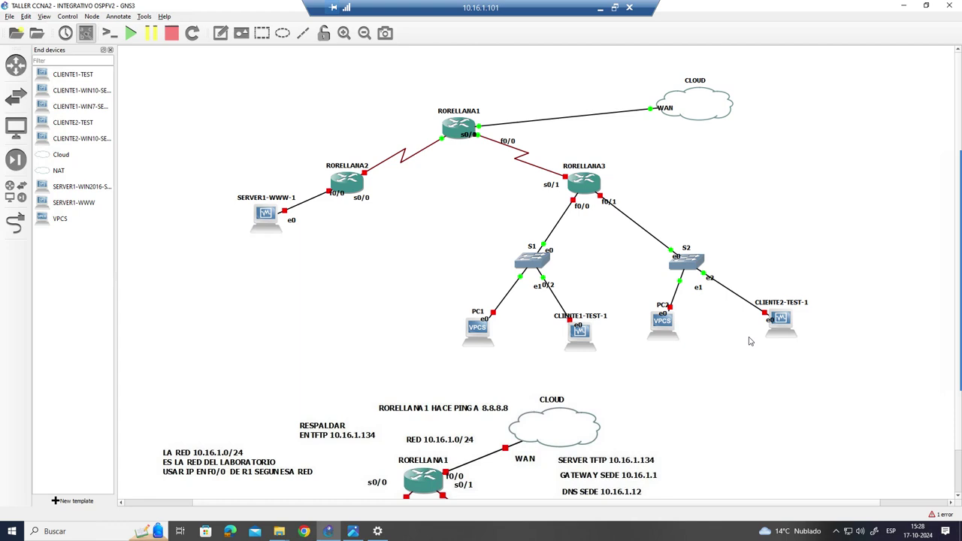
left_click(614, 7)
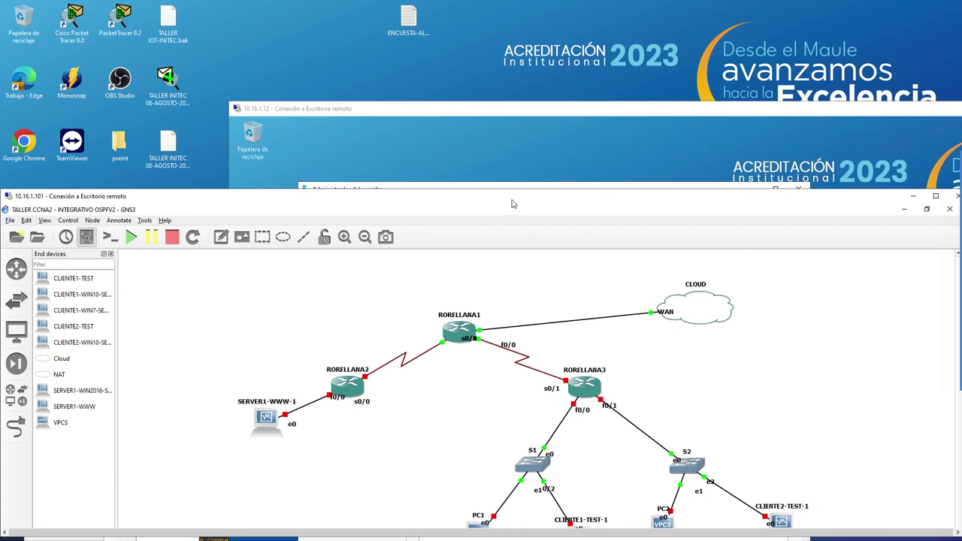
left_click(935, 195)
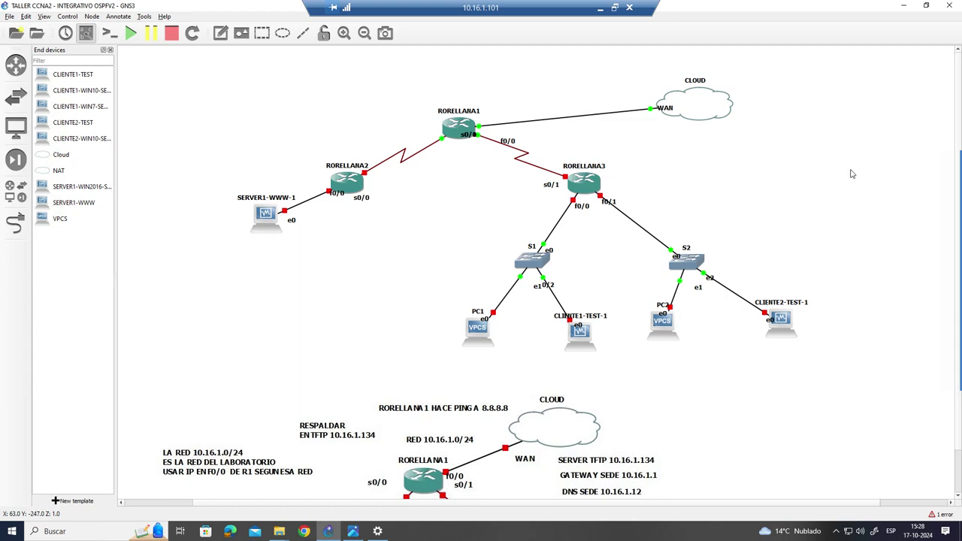
right_click(461, 130)
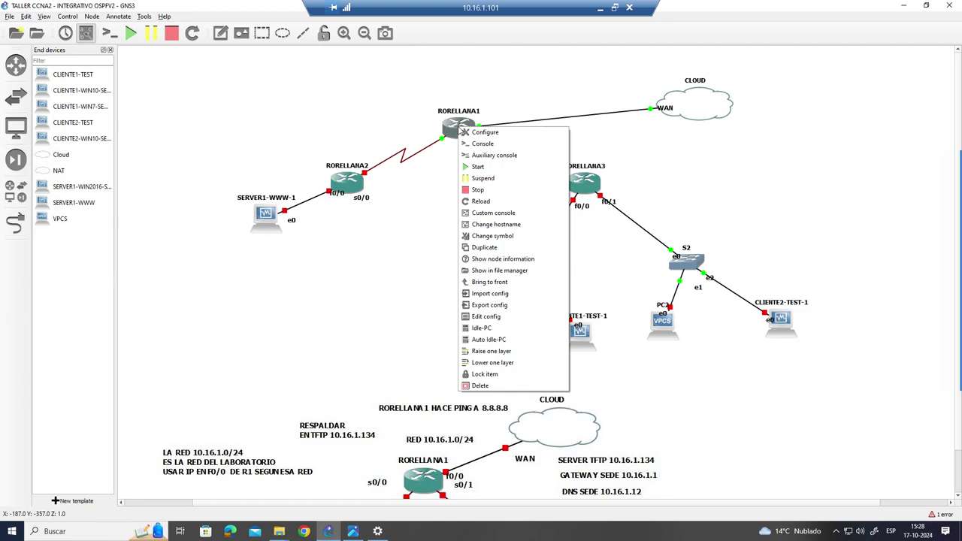
left_click(519, 219)
left_click(480, 182)
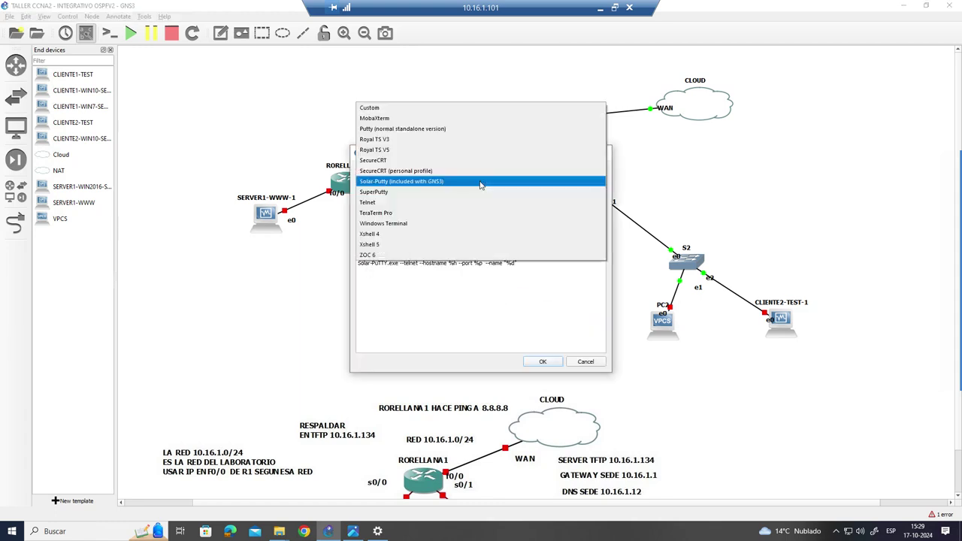
left_click(473, 129)
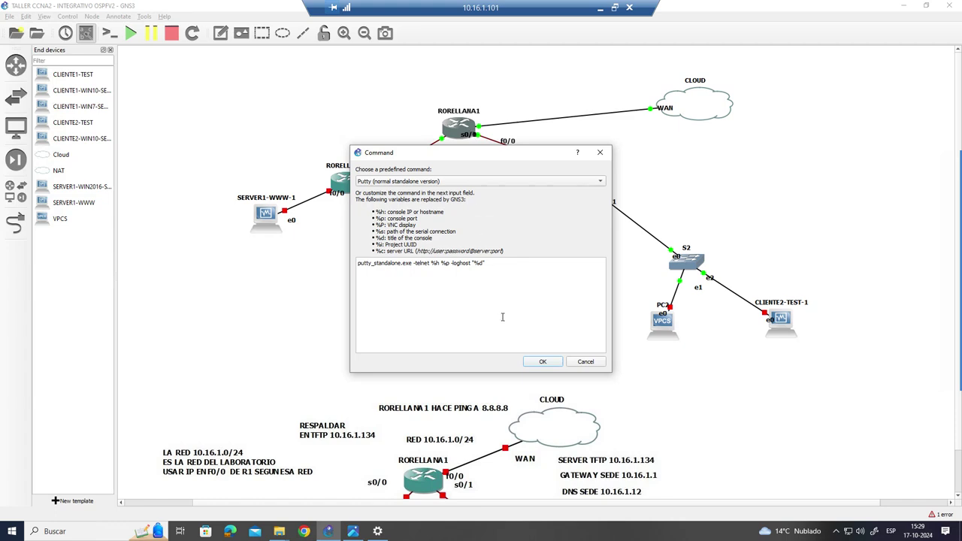
left_click(542, 362)
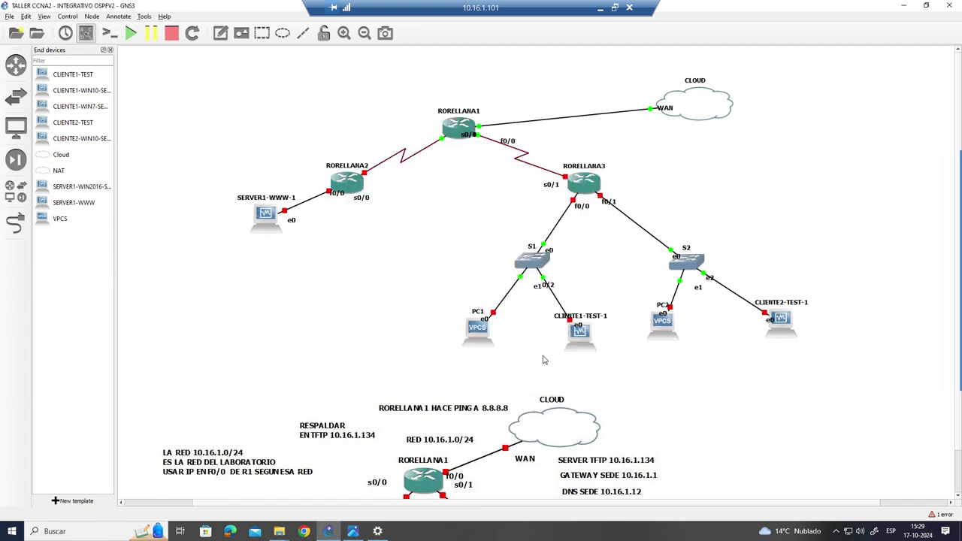
left_click_drag(132, 54, 475, 113)
- Set the RORELLANA1 terminal font to Courier New, bold (Negrita), 18-point and apply it
right_click(475, 113)
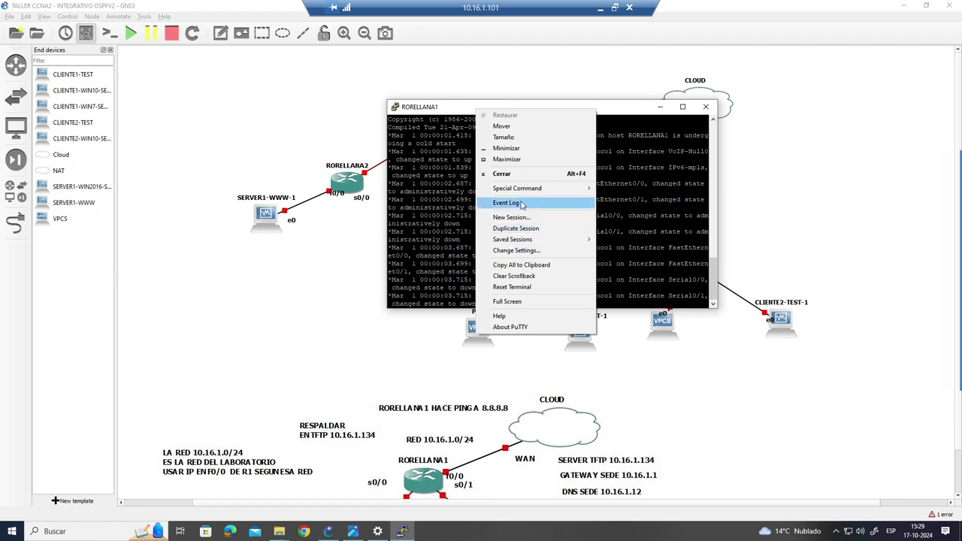
left_click(516, 250)
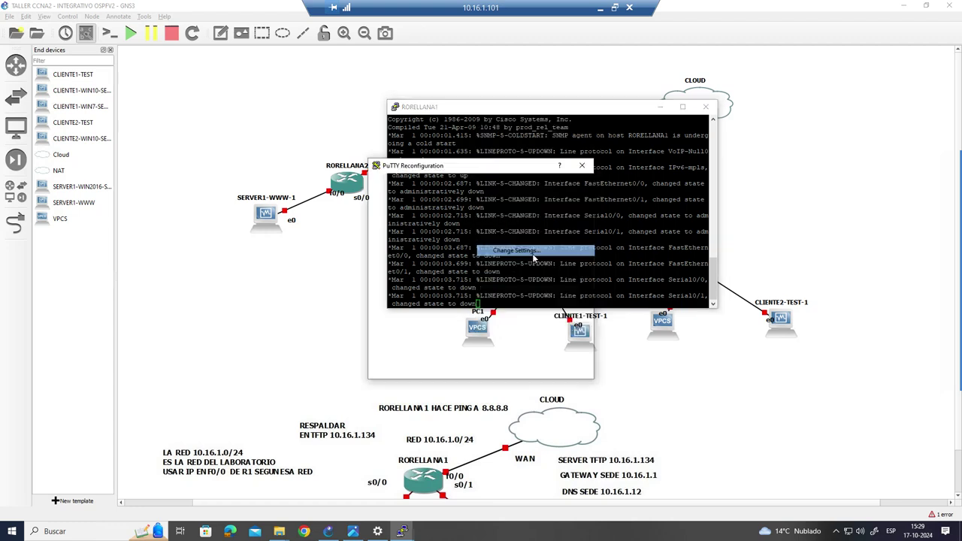
left_click(409, 245)
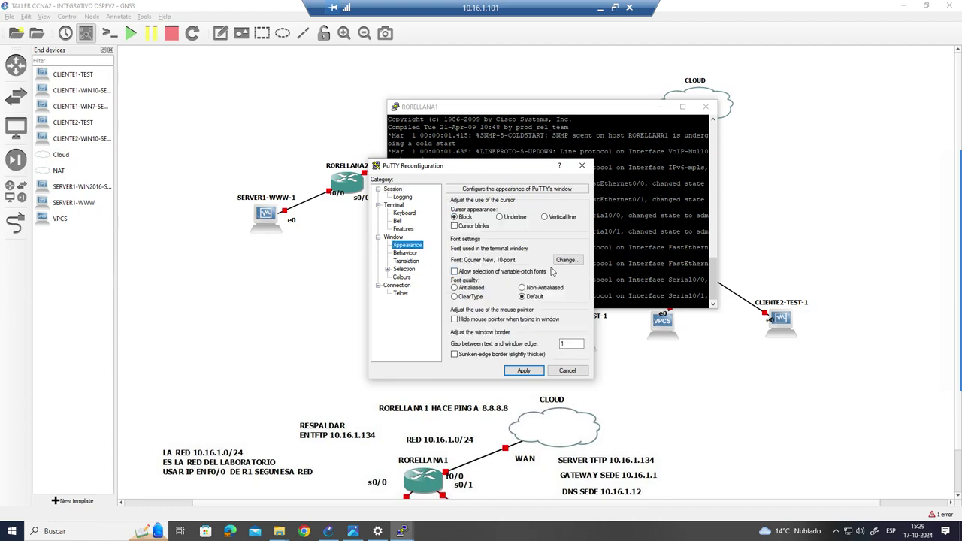
left_click(565, 260)
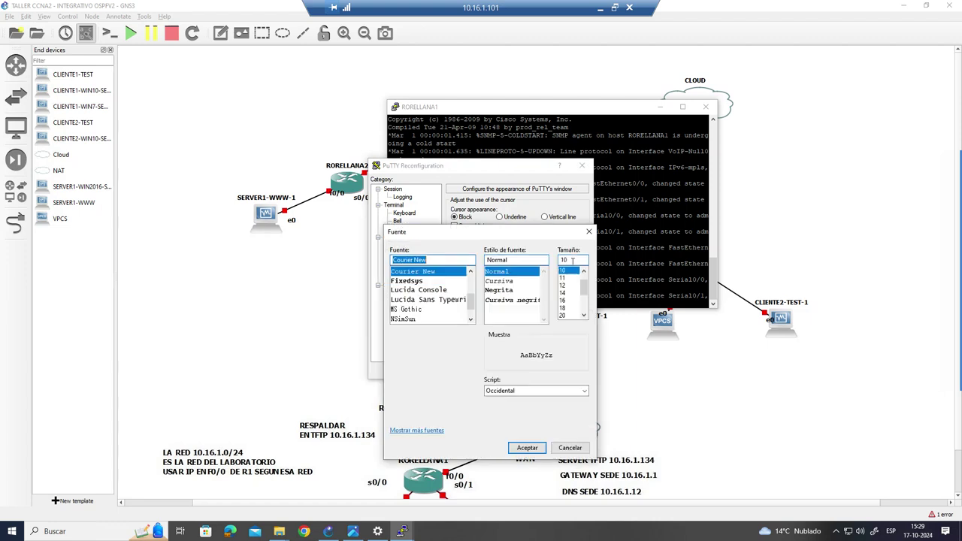
left_click(500, 292)
left_click(563, 301)
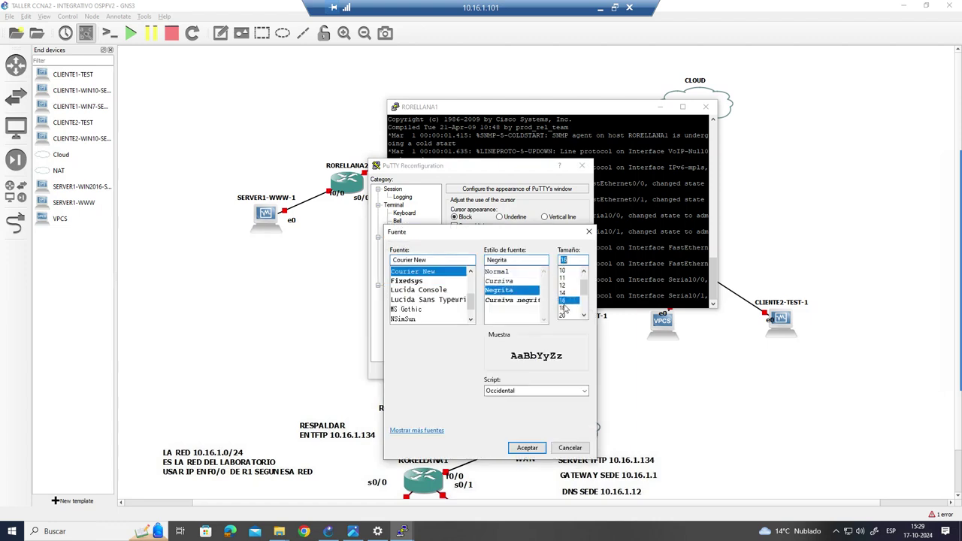
left_click(564, 308)
left_click(526, 447)
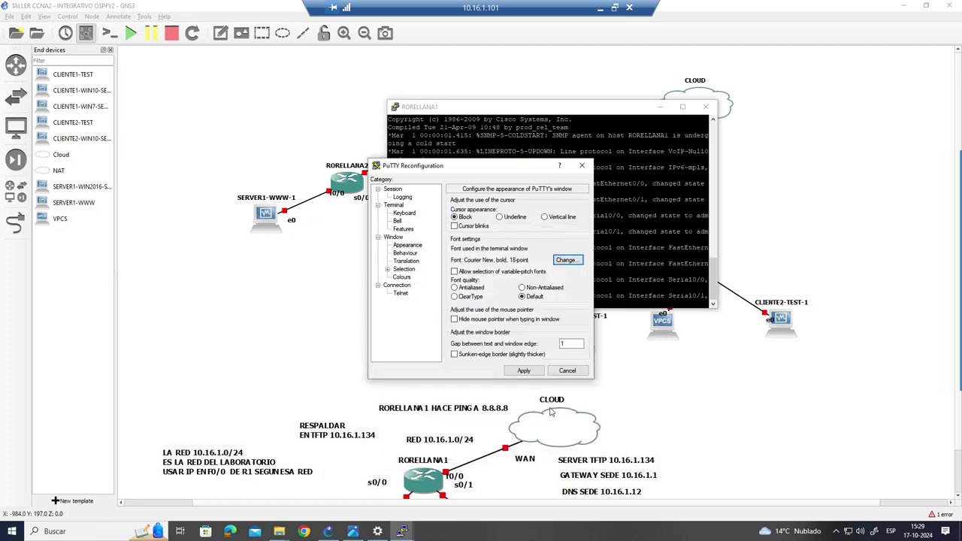
left_click(529, 375)
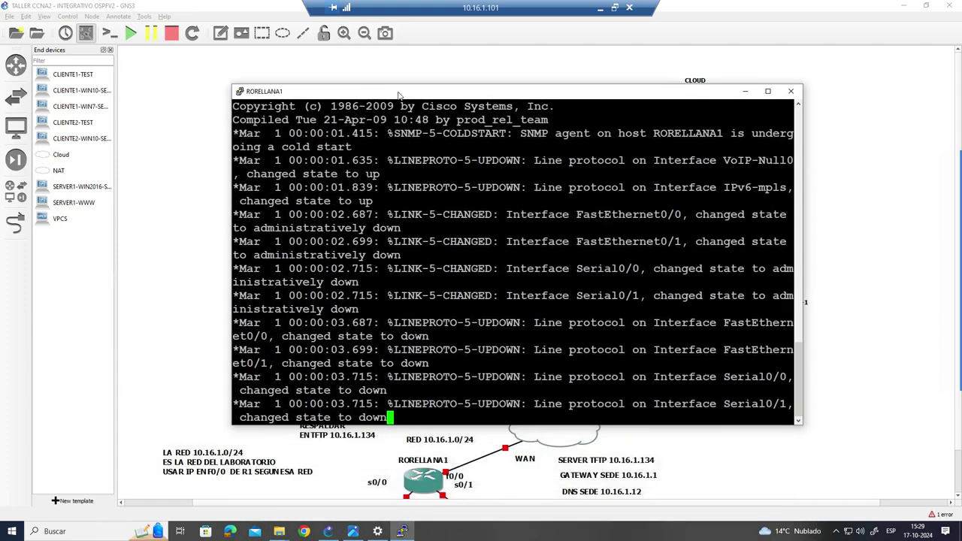
- Bring up the TOPOLOGIA-17-OCTUBRE-2024.JPG reference image and arrange it below the RORELLANA1 console
left_click(355, 531)
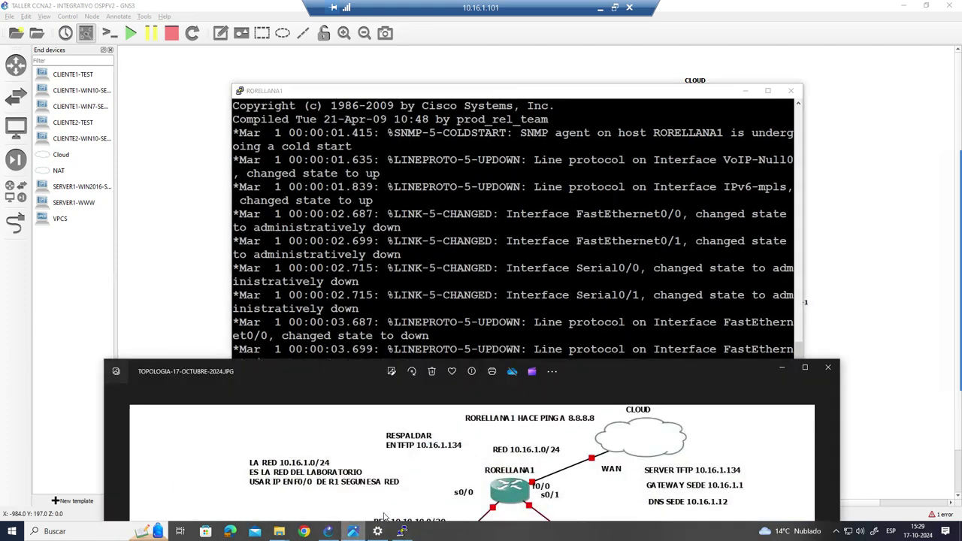
left_click_drag(318, 386, 308, 151)
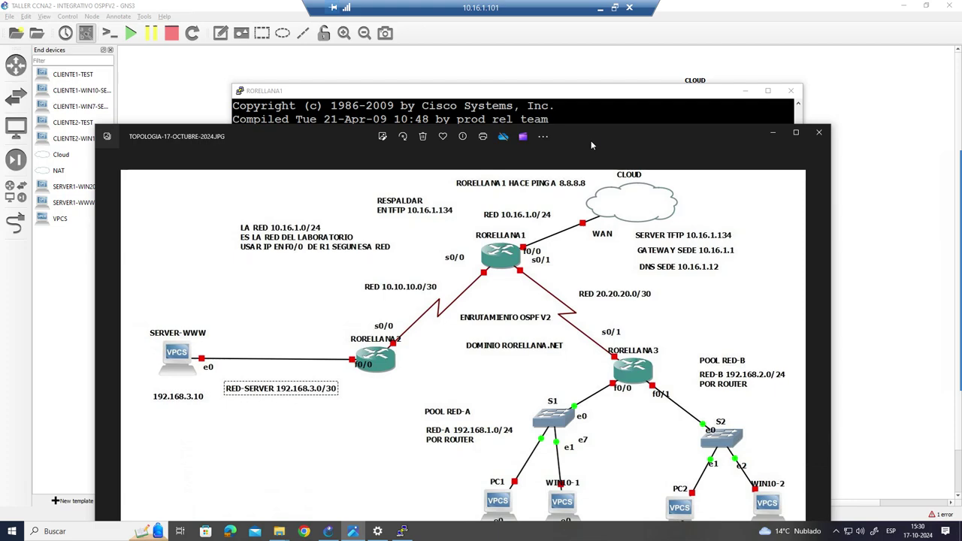
left_click_drag(591, 145, 603, 352)
left_click_drag(465, 94, 476, 76)
- Wake the RORELLANA1 console and enter global configuration mode with configure terminal
key("Return")
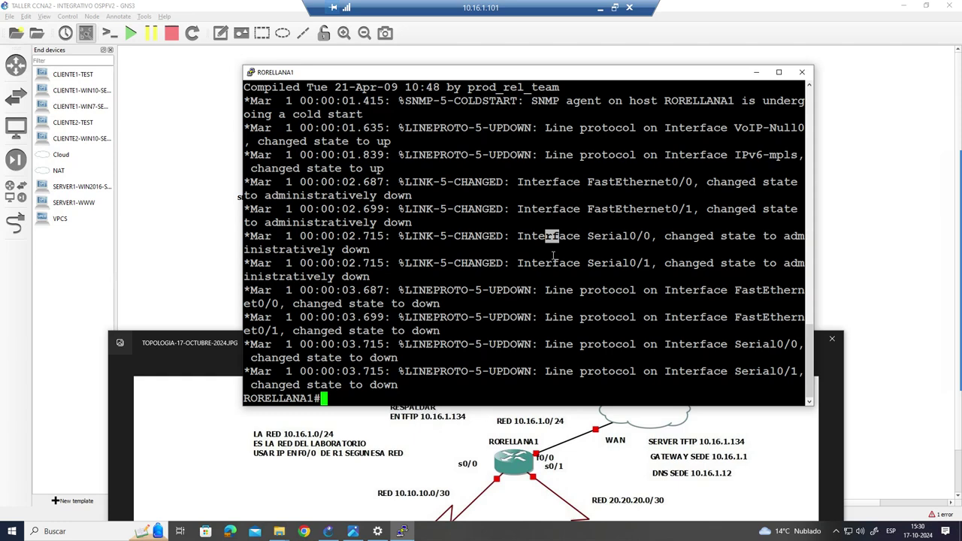
type("con")
key("Tab")
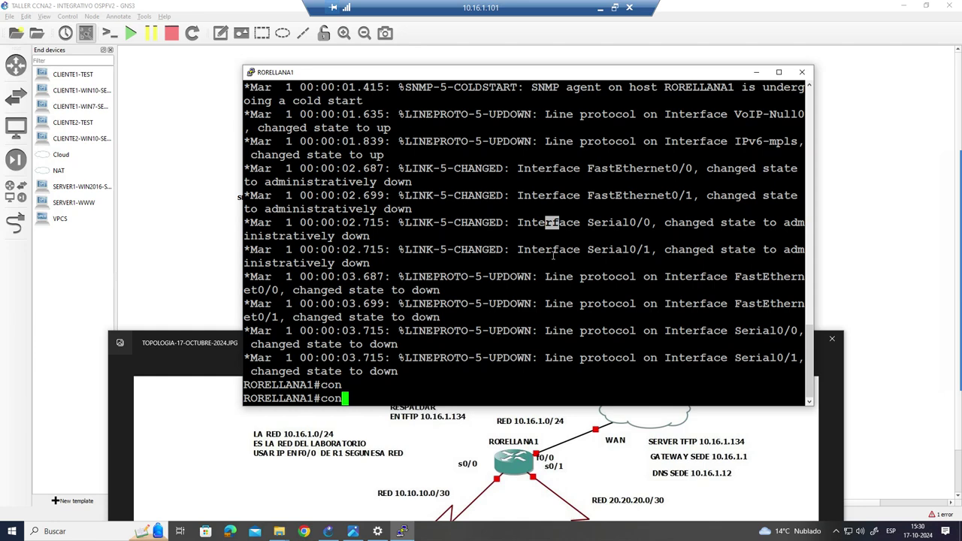
type("f")
key("Tab")
type("t")
key("Tab")
key("Return")
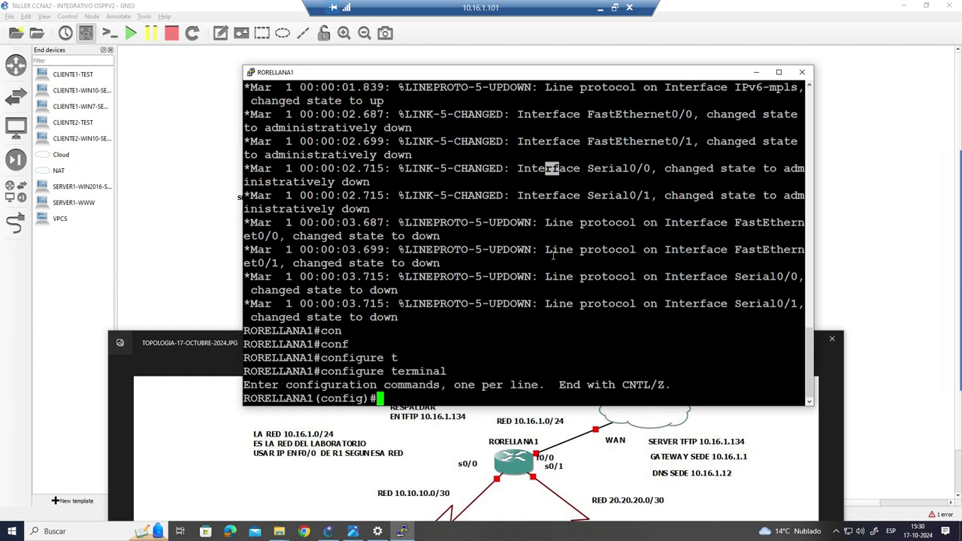
- Configure interface fastEthernet 0/0 on RORELLANA1 to obtain its address with ip address dhcp
type("in")
key("Tab")
type("f")
key("Tab")
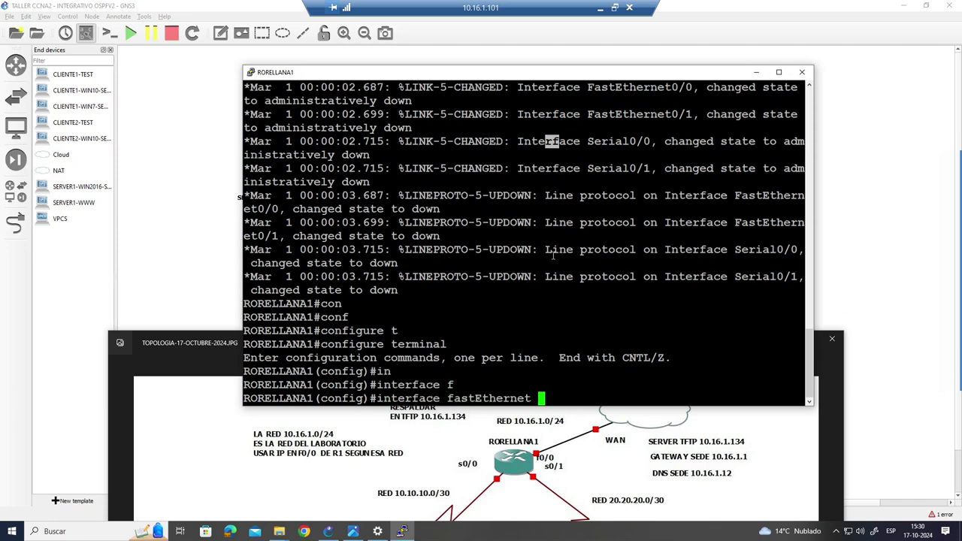
type("0/0")
key("Return")
type("ip add")
key("Tab")
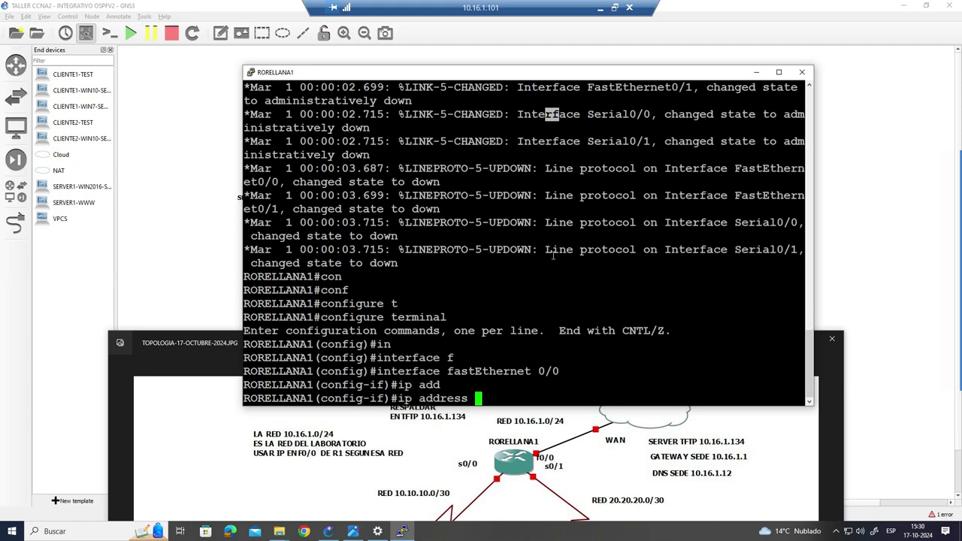
type("dh")
key("Tab")
key("Return")
- Enable the fastEthernet 0/0 interface with no shutdown
type("no sh")
key("Tab")
key("Return")
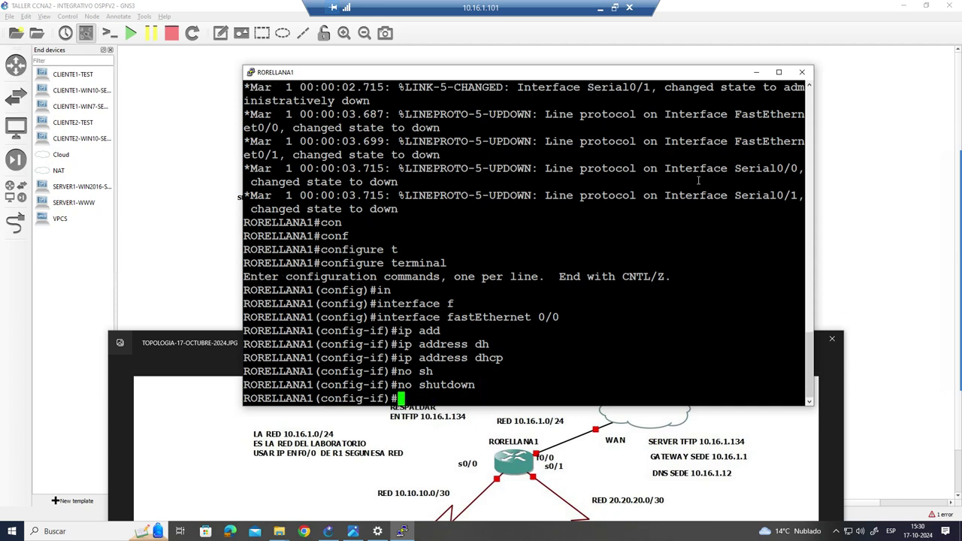
- Review the console's appearance, behaviour and colour settings, including the Default Bold Background colour, keeping the existing values
right_click(572, 72)
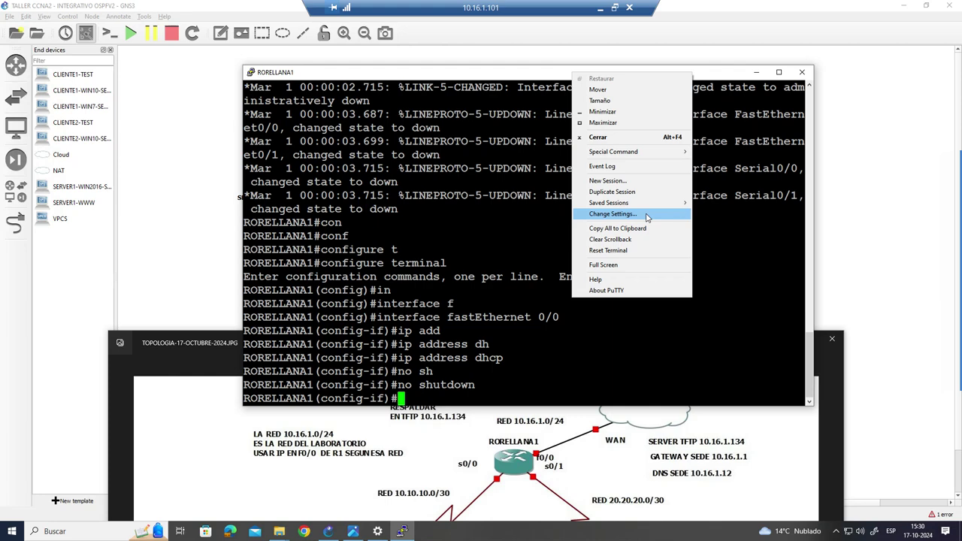
left_click(647, 217)
left_click(416, 246)
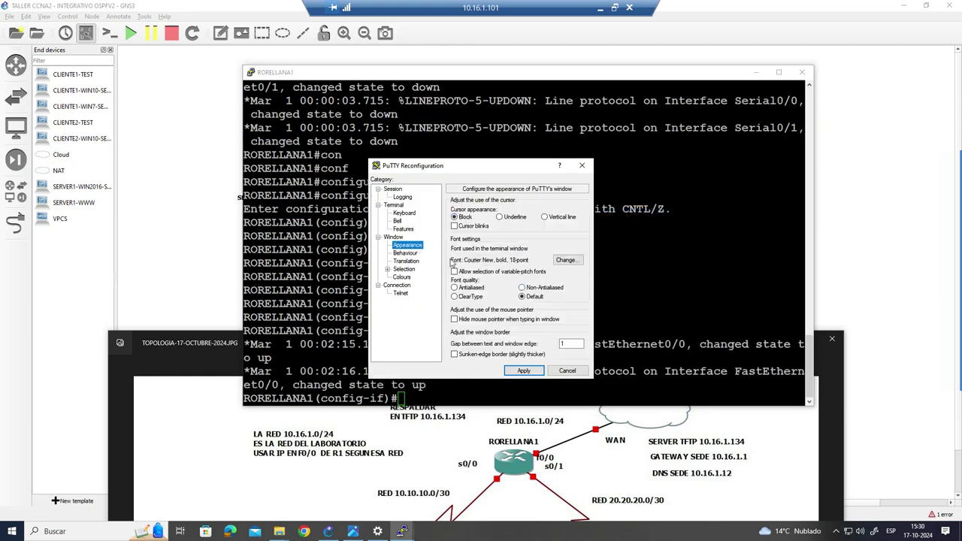
left_click(406, 253)
left_click(409, 246)
left_click(410, 253)
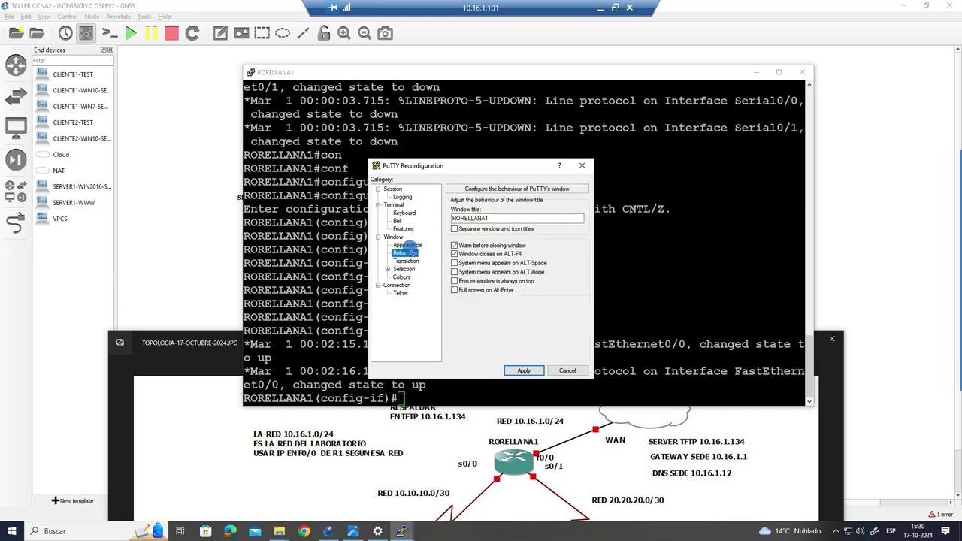
left_click(409, 246)
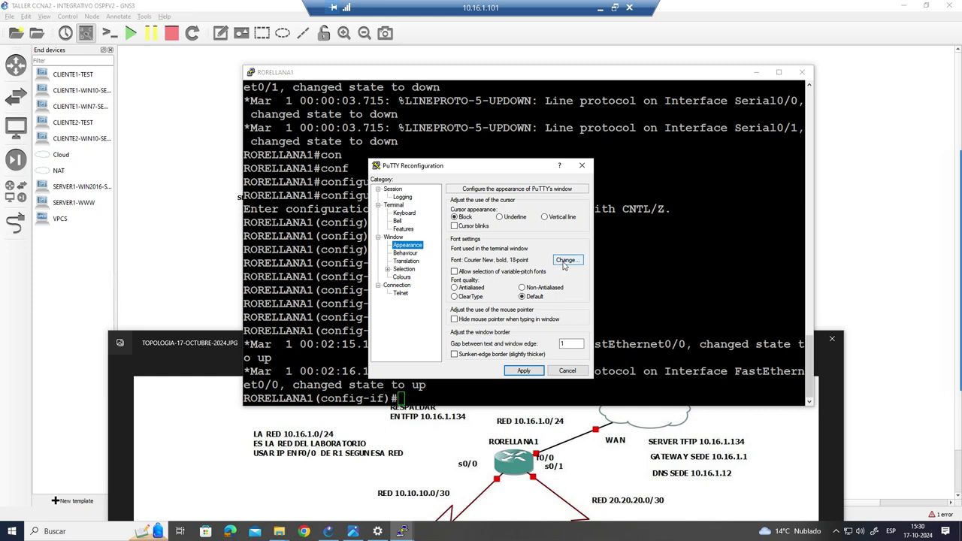
left_click(402, 277)
scroll(502, 313, "down", 4)
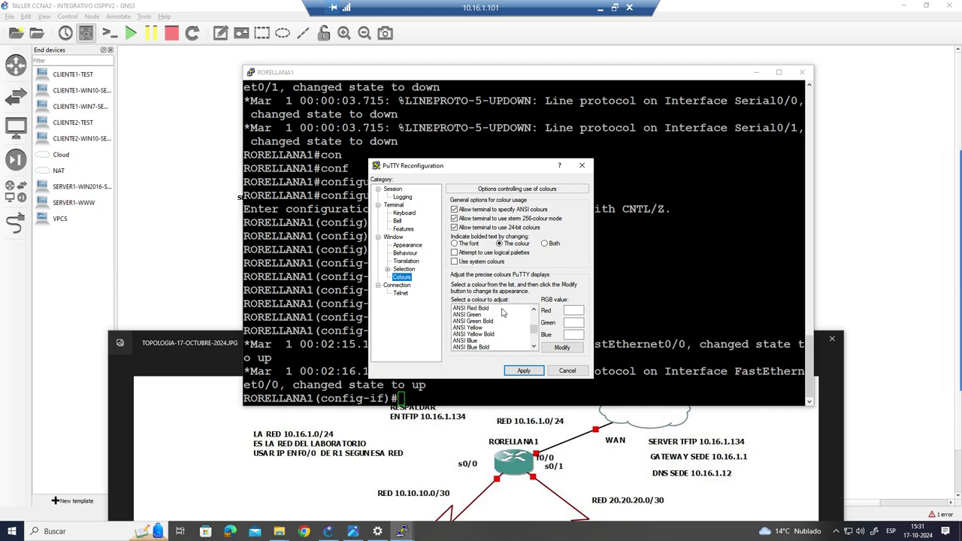
scroll(497, 330, "up", 4)
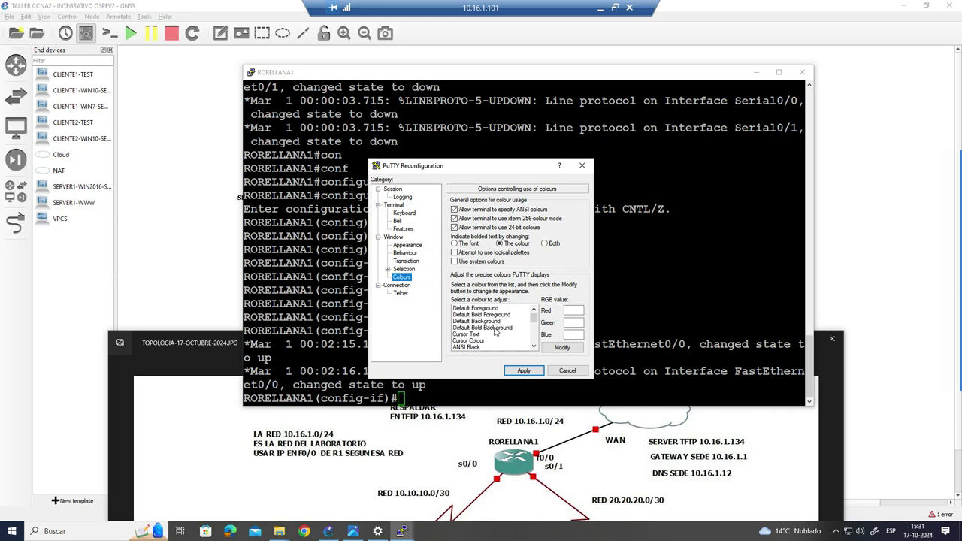
left_click(495, 328)
left_click(561, 347)
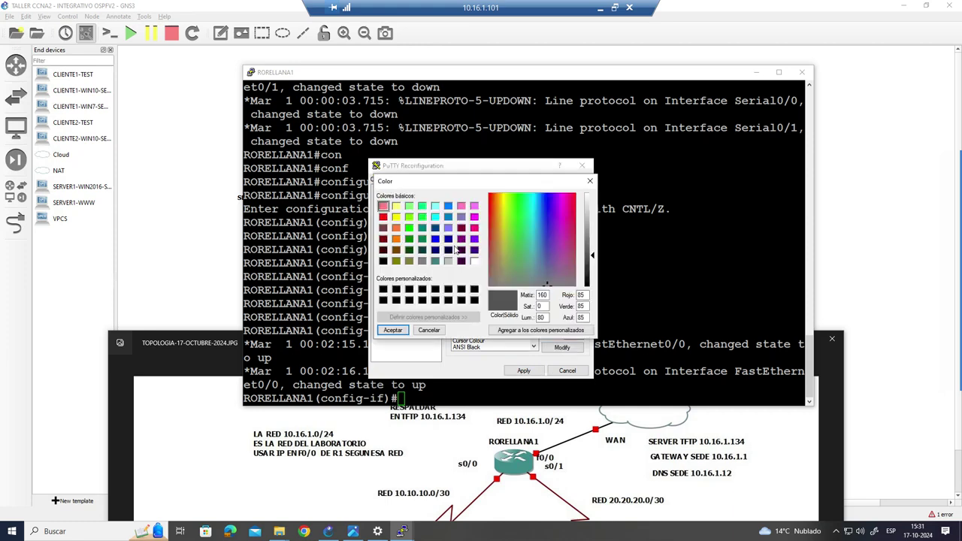
left_click(392, 330)
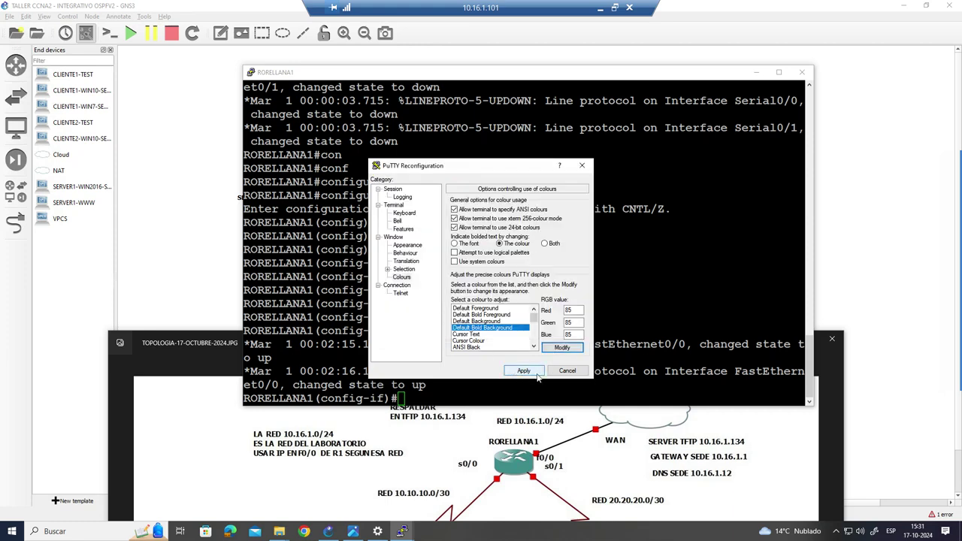
left_click(524, 371)
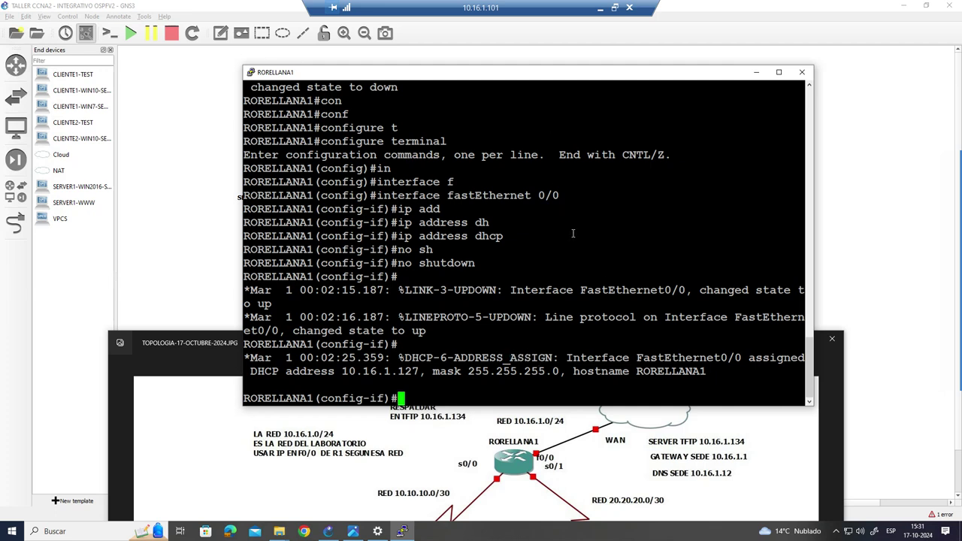
- Highlight the interface status and DHCP messages in the console, and leave interface configuration mode with exit
left_click_drag(734, 383, 225, 302)
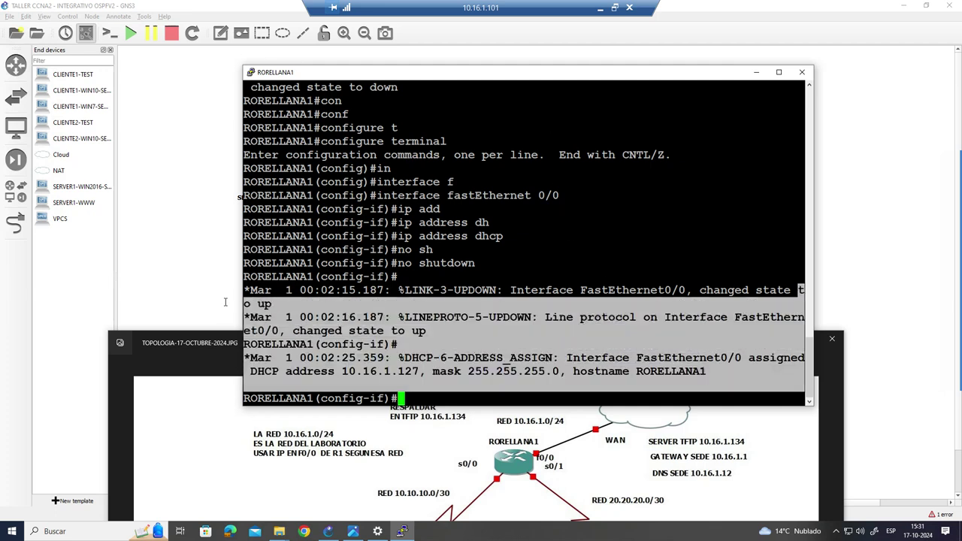
left_click(464, 396)
type("exit")
key("Return")
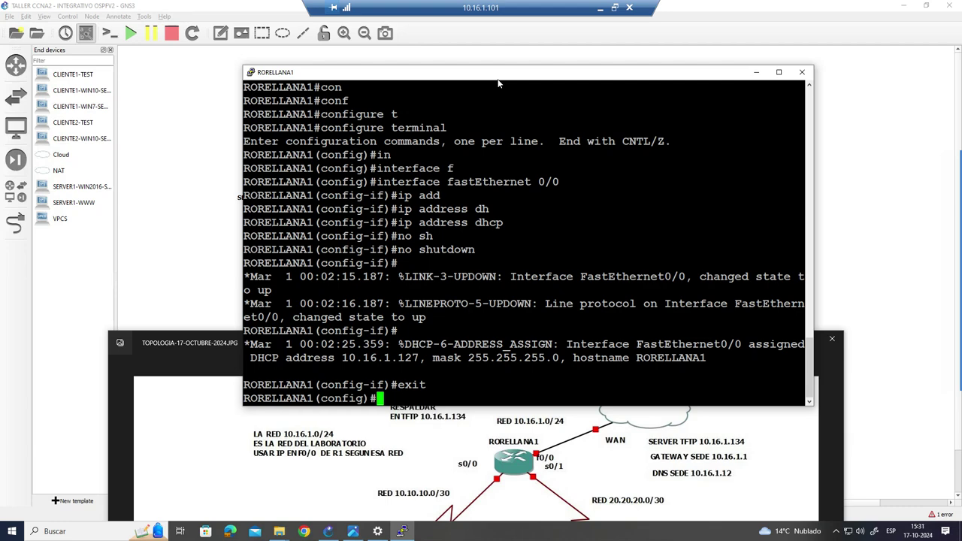
left_click(210, 348)
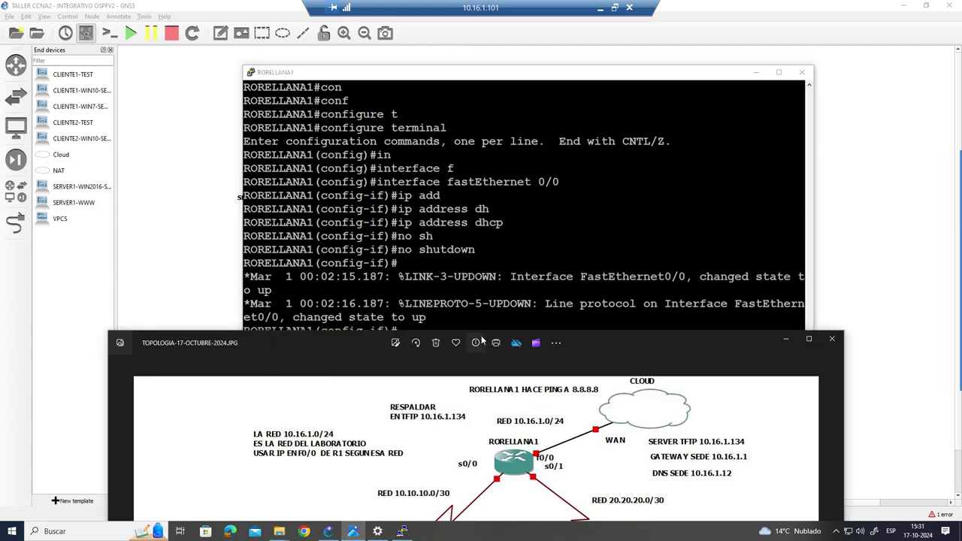
left_click_drag(611, 342, 605, 121)
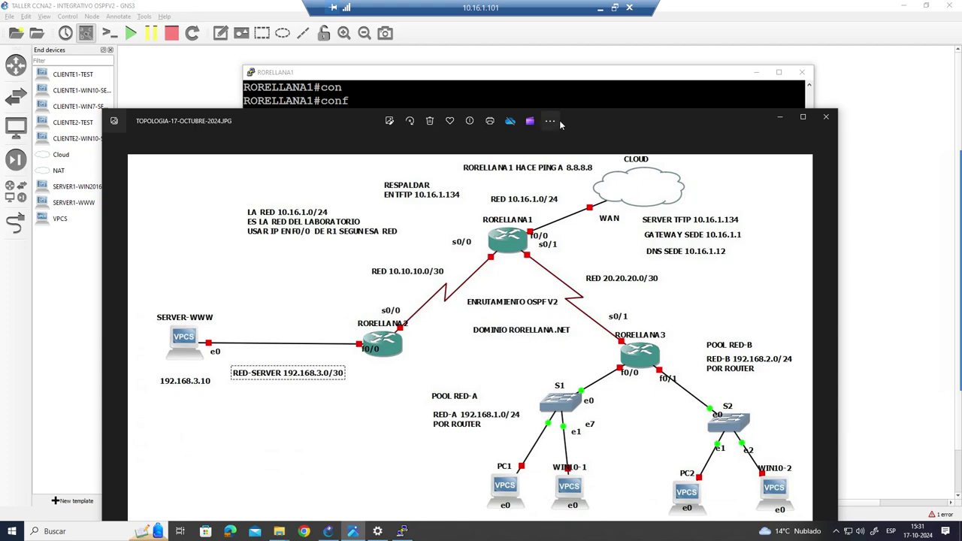
left_click(495, 75)
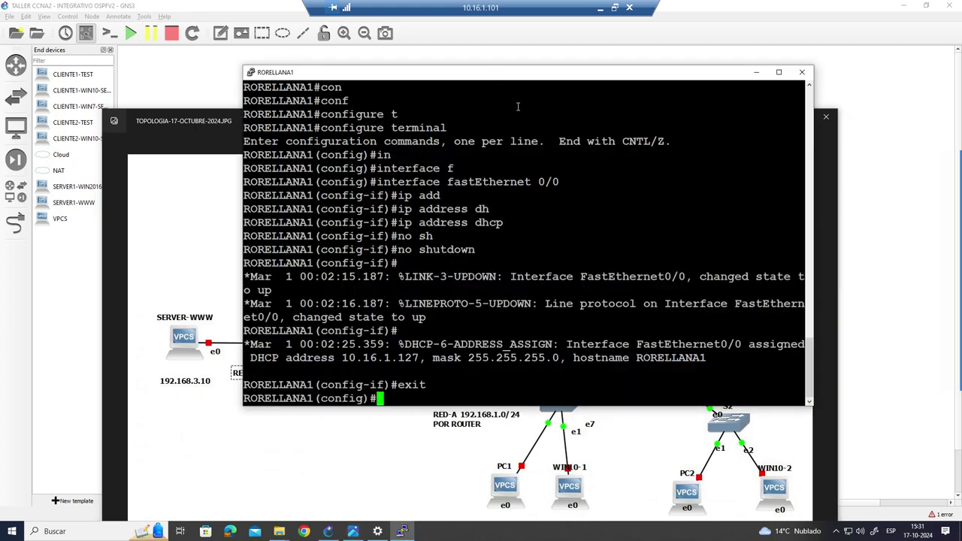
left_click_drag(510, 73, 513, 64)
type("ip rou")
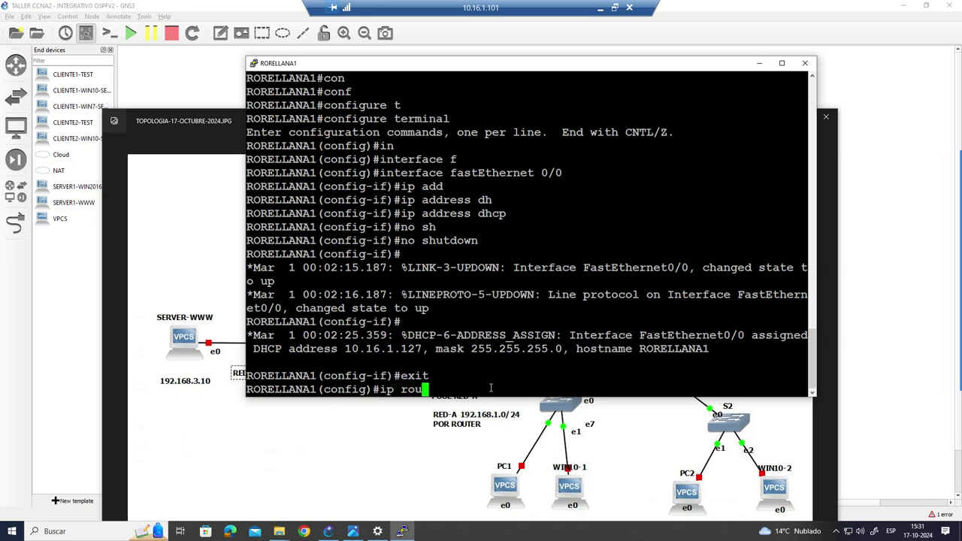
type("te 0.0.0.0")
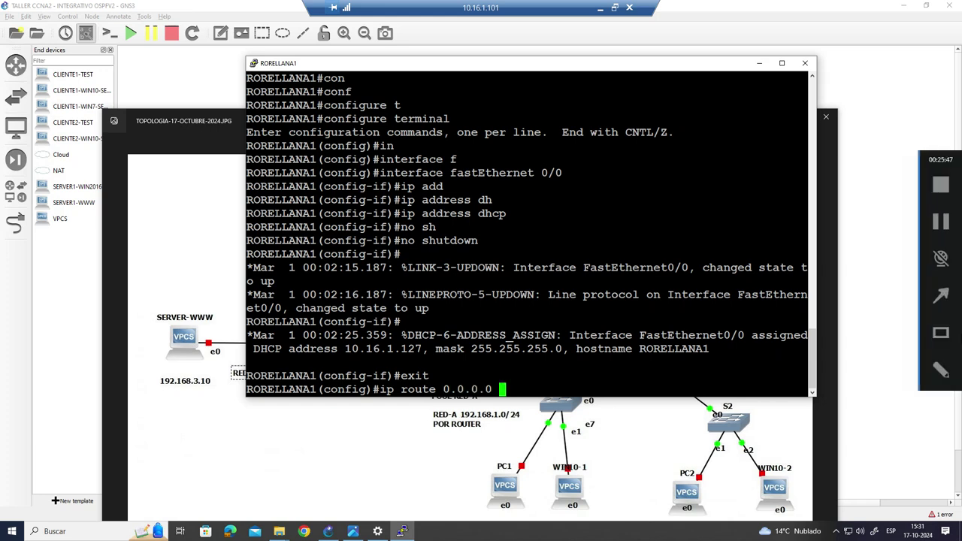
type(" 0.0.0.0")
type(" 10.1")
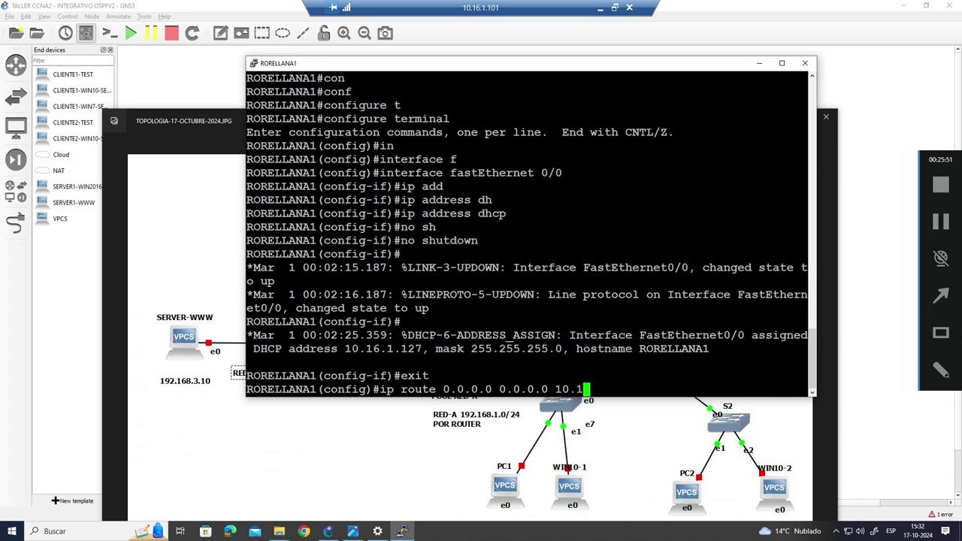
type("6.1.1")
key("Return")
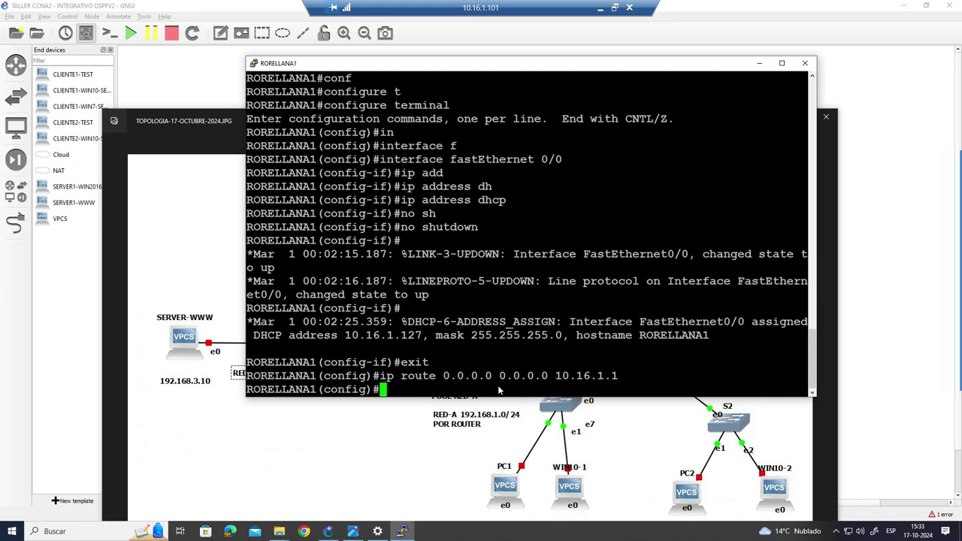
- Enable DNS name resolution on RORELLANA1 with ip domain-lookup
left_click(232, 233)
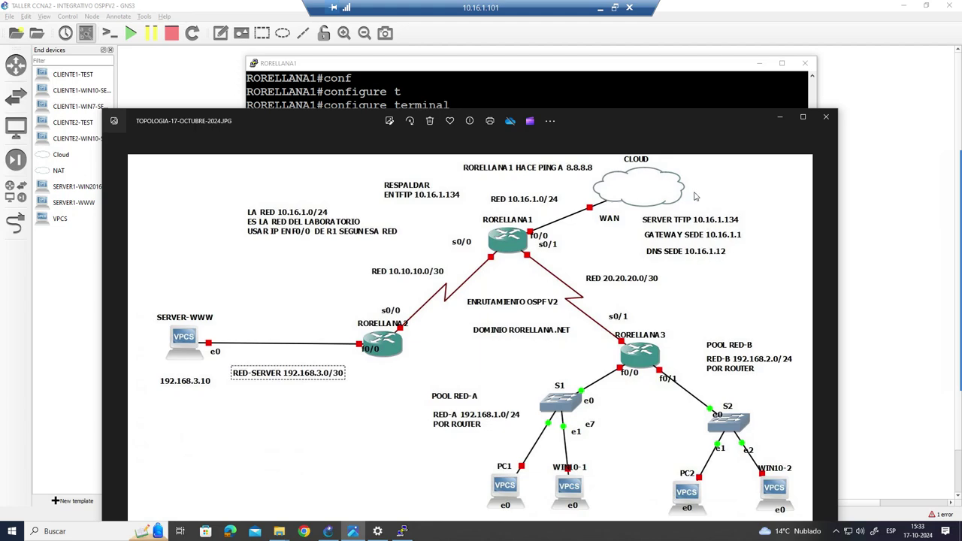
left_click(614, 74)
type("ip dom")
key("Tab")
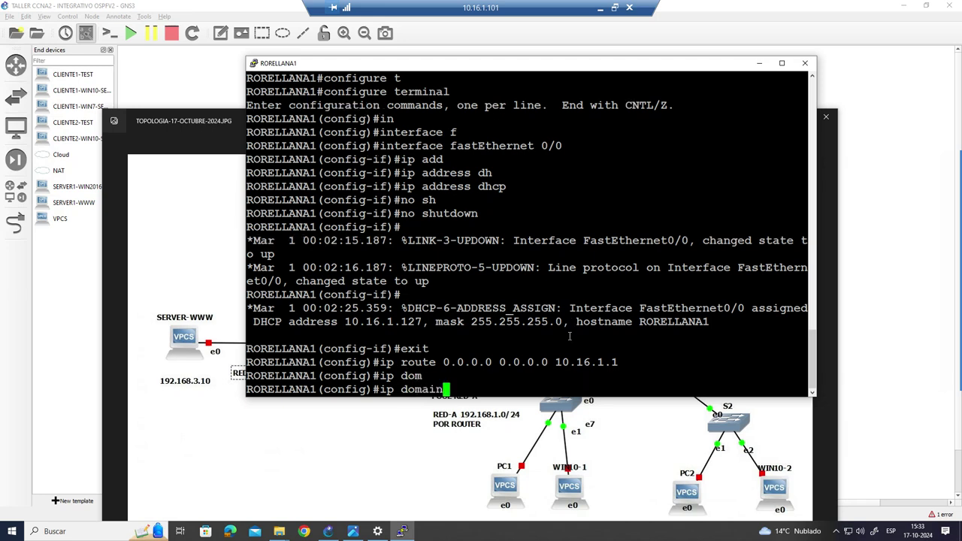
type("-lo")
key("Tab")
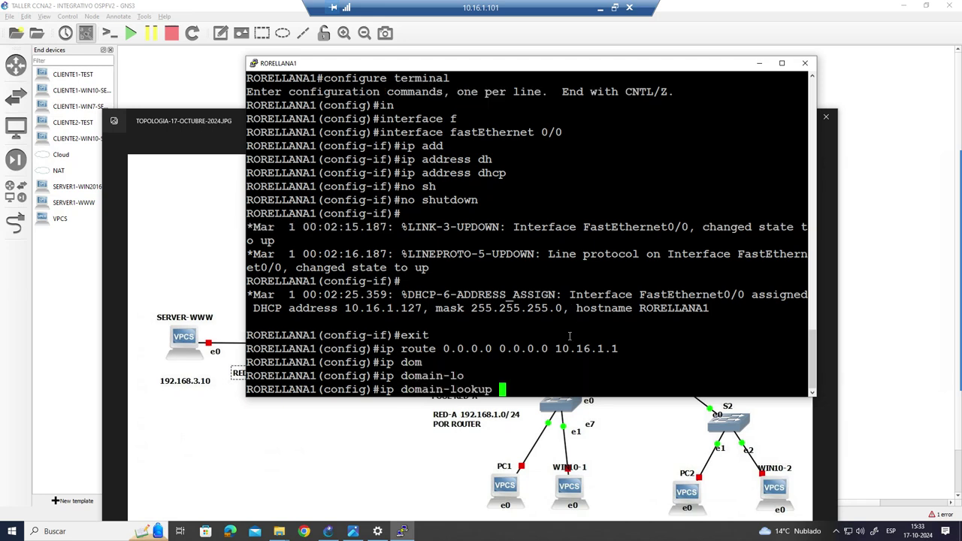
key("Return")
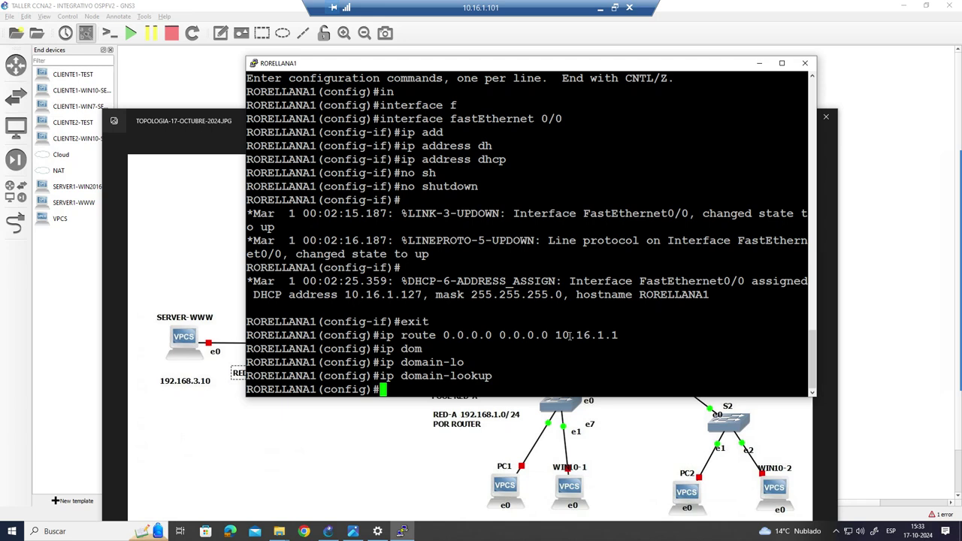
- Set RORELLANA1's DNS server with ip name-server 10.16.1.12
type("ip nam")
key("Tab")
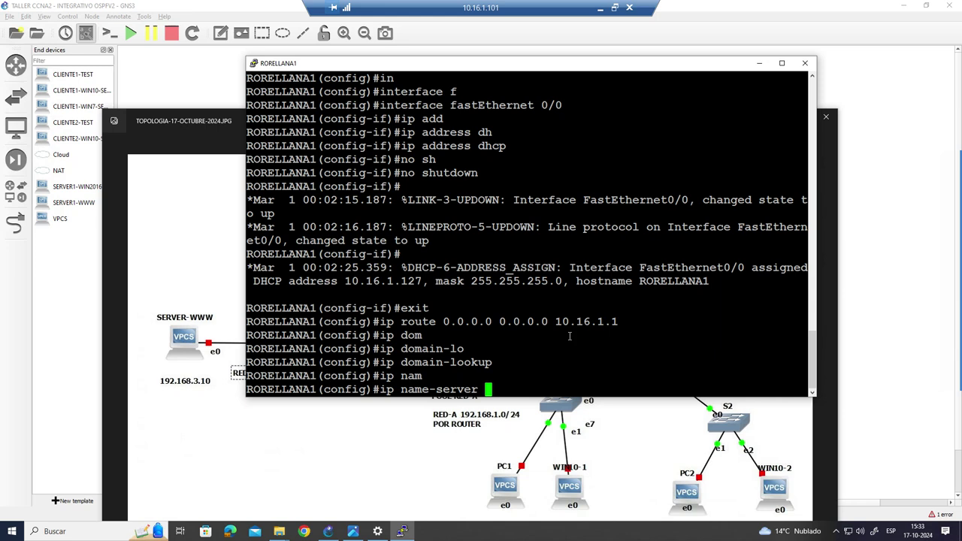
type("10.16.1.12")
key("Return")
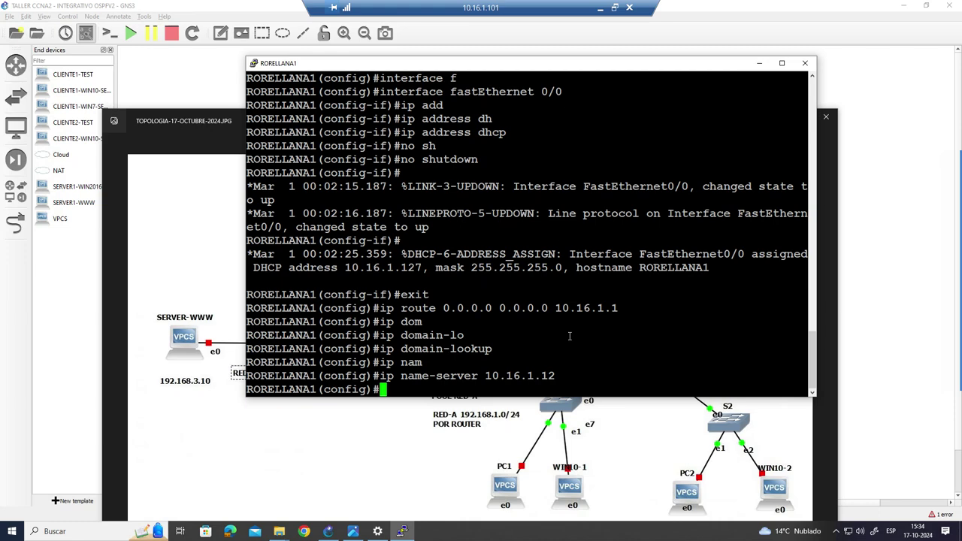
- Switch to the 10.16.1.12 remote desktop, inspect its DNS role in Server Manager, and return to the 10.16.1.101 session
left_click(614, 7)
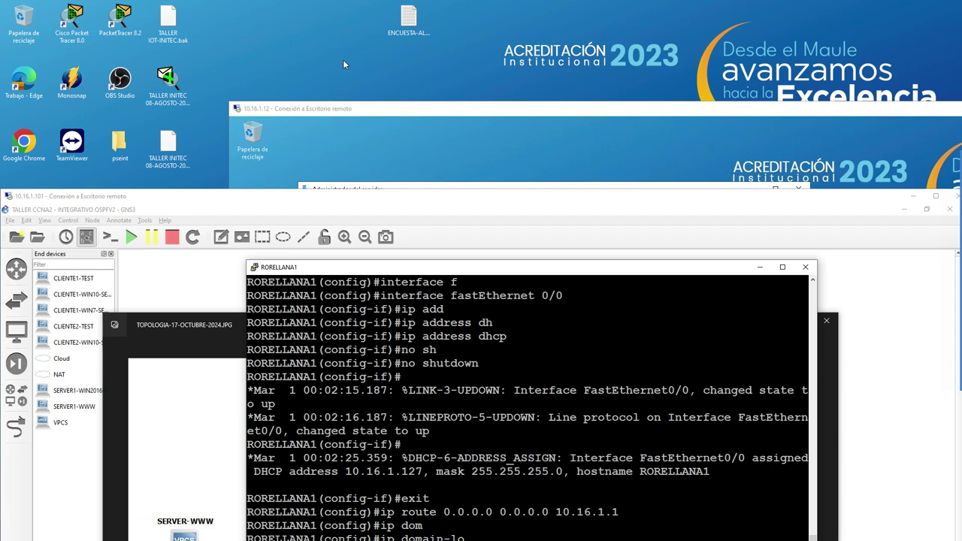
left_click(356, 145)
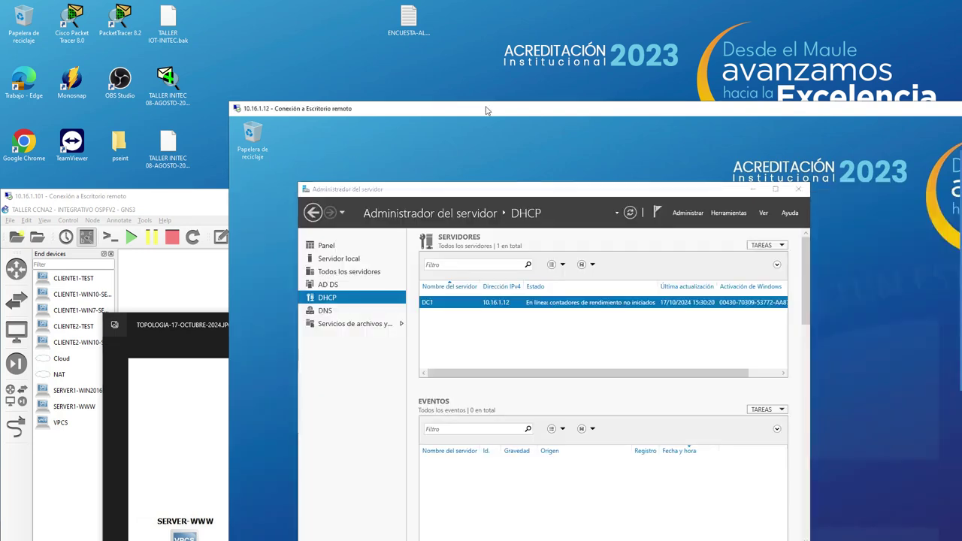
left_click_drag(485, 111, 440, 63)
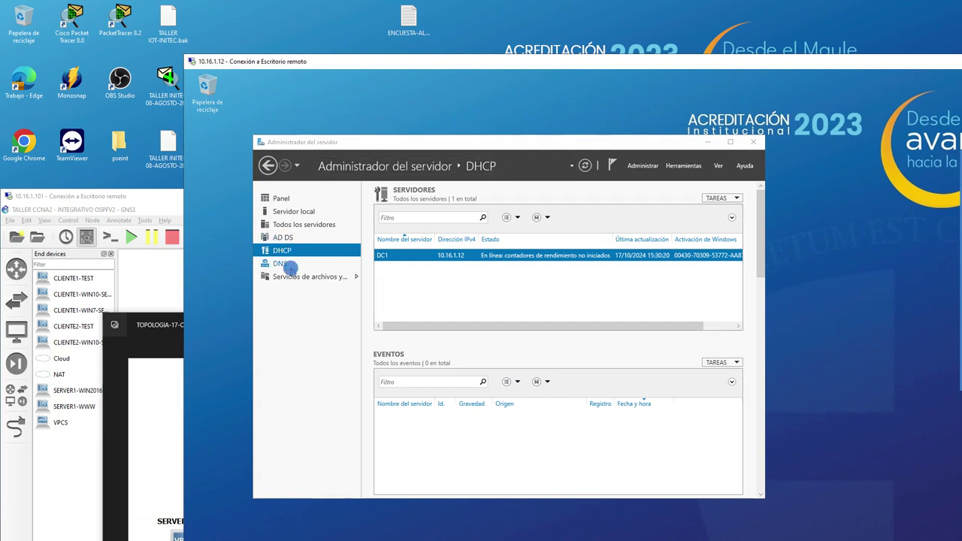
left_click(290, 264)
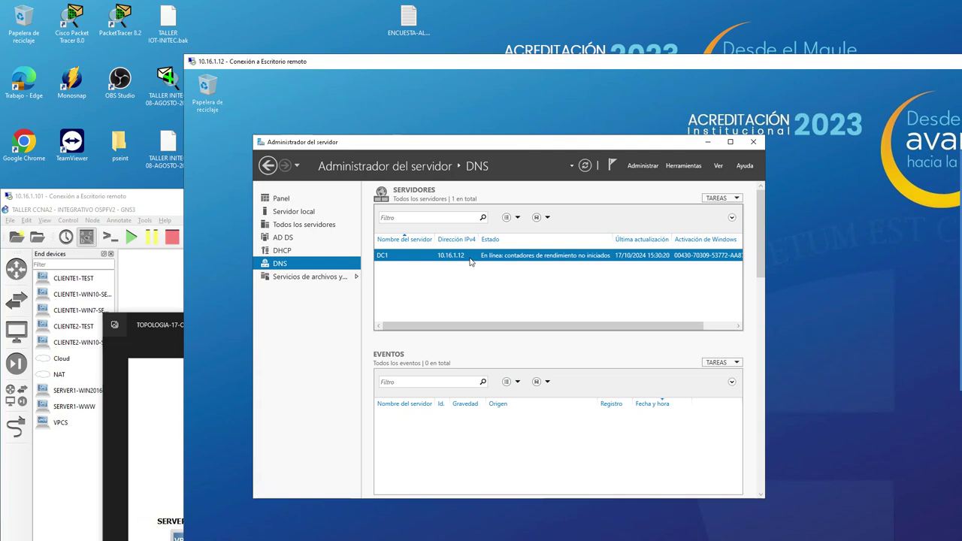
right_click(471, 263)
left_click(449, 254)
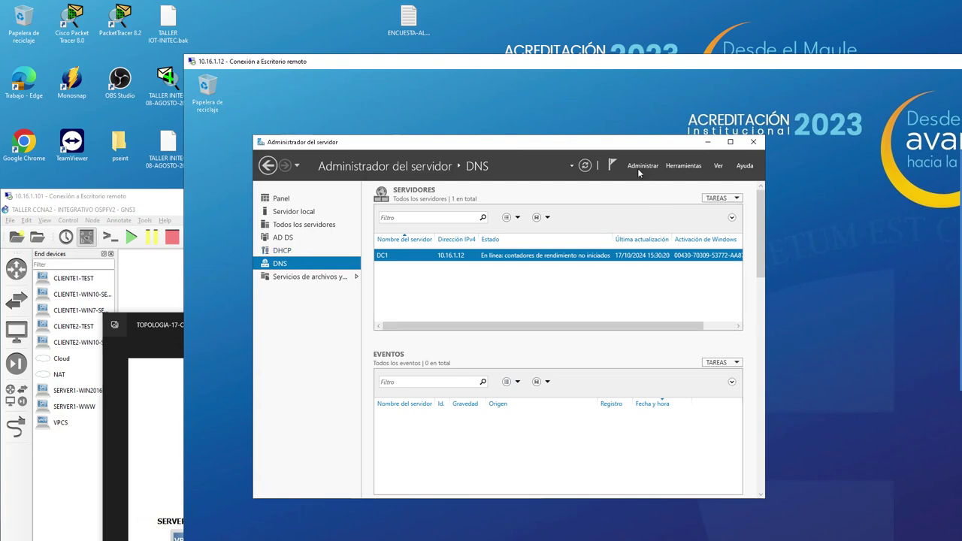
left_click_drag(607, 76, 537, 41)
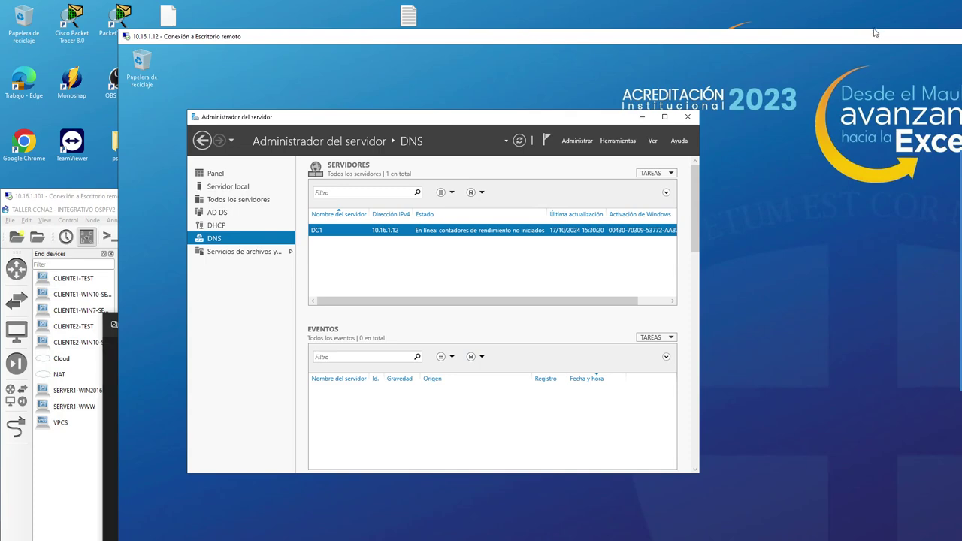
left_click_drag(864, 38, 782, 34)
left_click(942, 35)
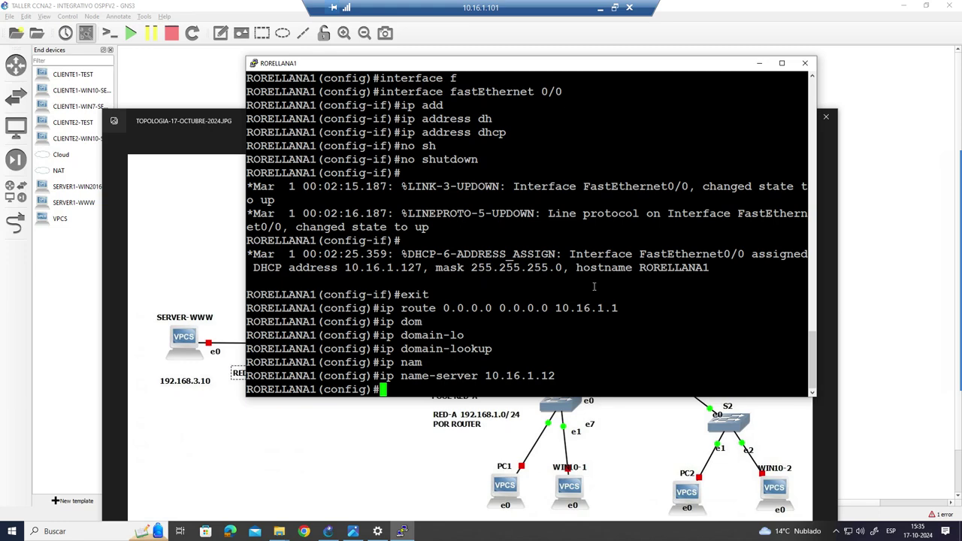
- Check the domain in the topology image and set it on RORELLANA1 with ip domain-name rorellana.net
left_click(759, 63)
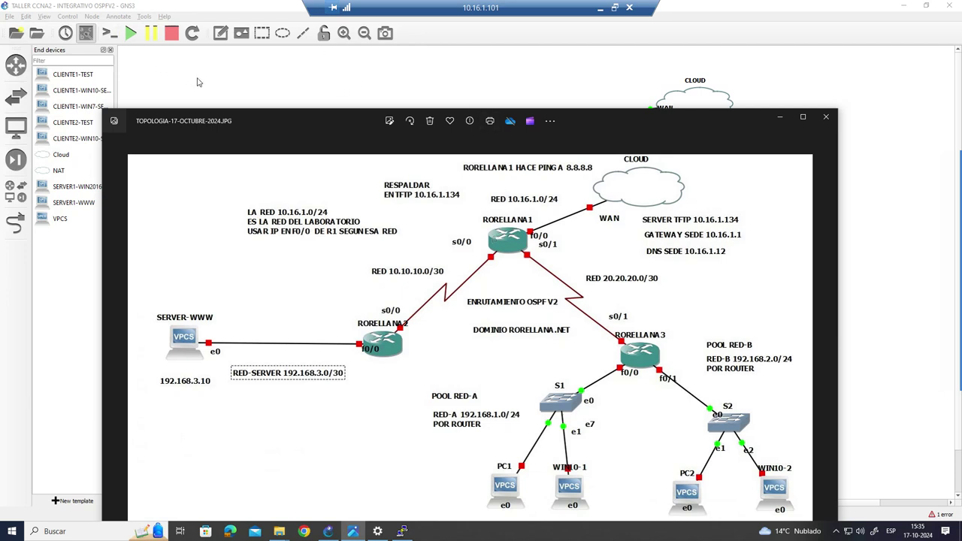
left_click(403, 531)
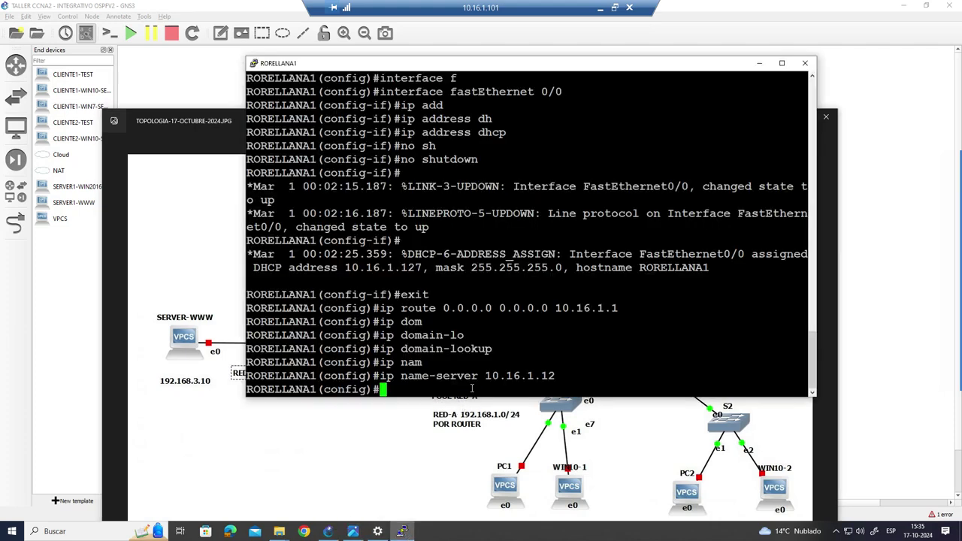
type("ip doma")
key("Tab")
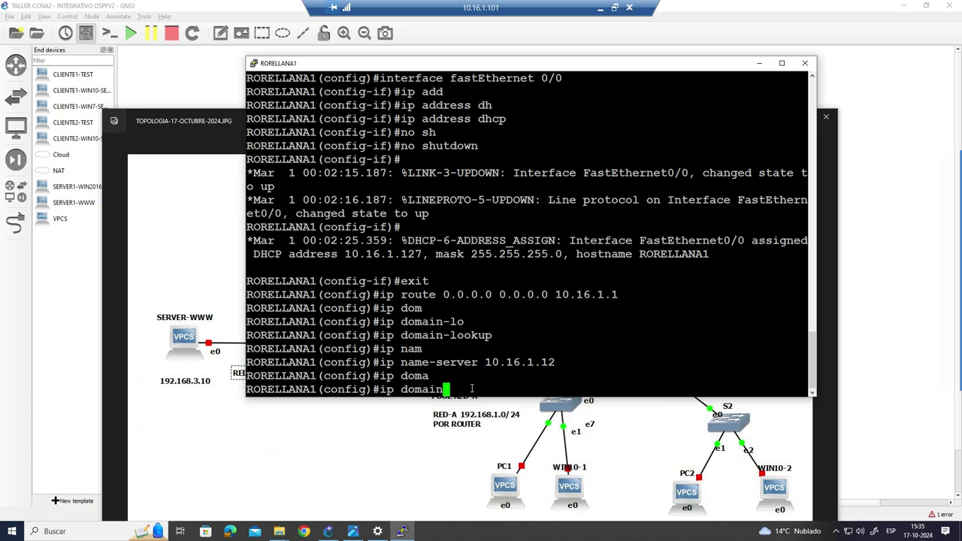
type("-n")
key("Tab")
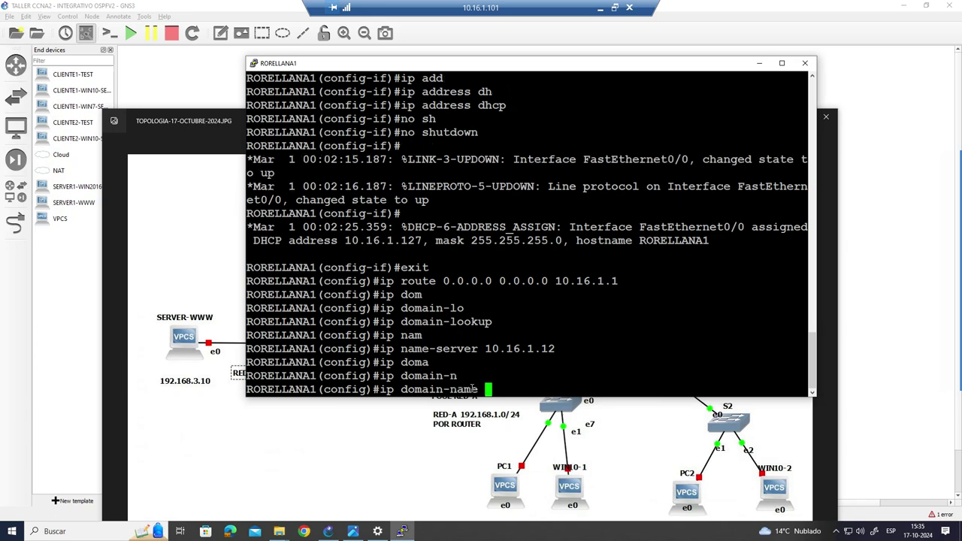
type("rorellana.net")
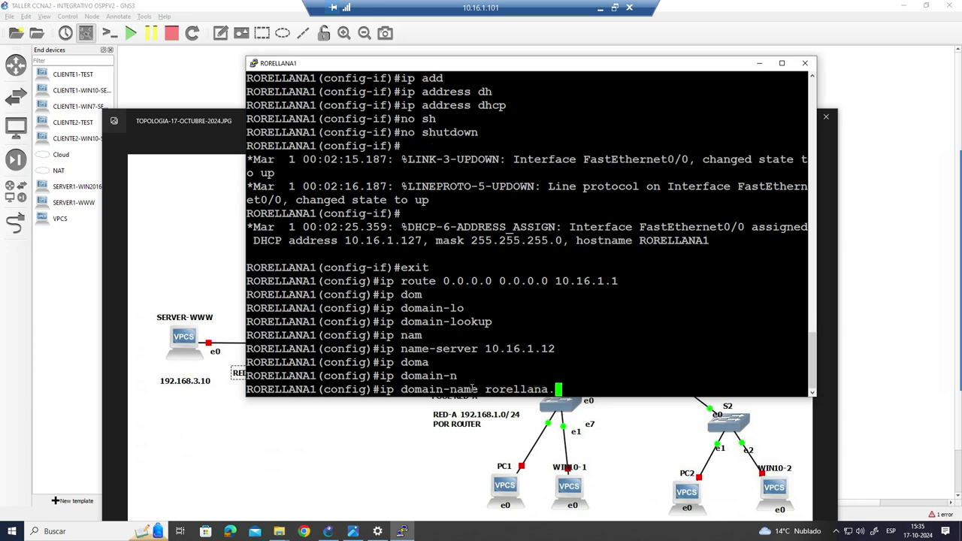
key("Return")
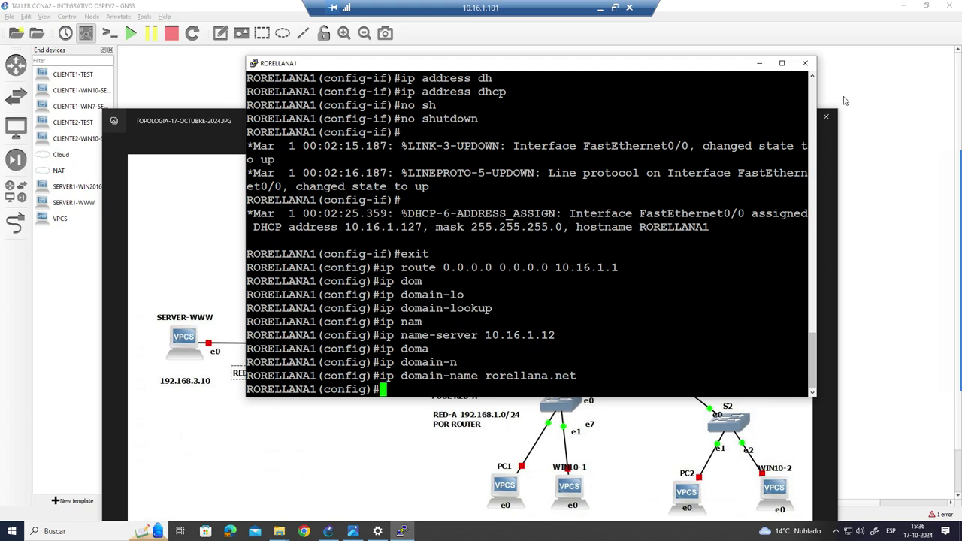
- Leave global configuration mode on RORELLANA1 and test internet connectivity by running ping 8.8.8.8 twice
left_click(887, 102)
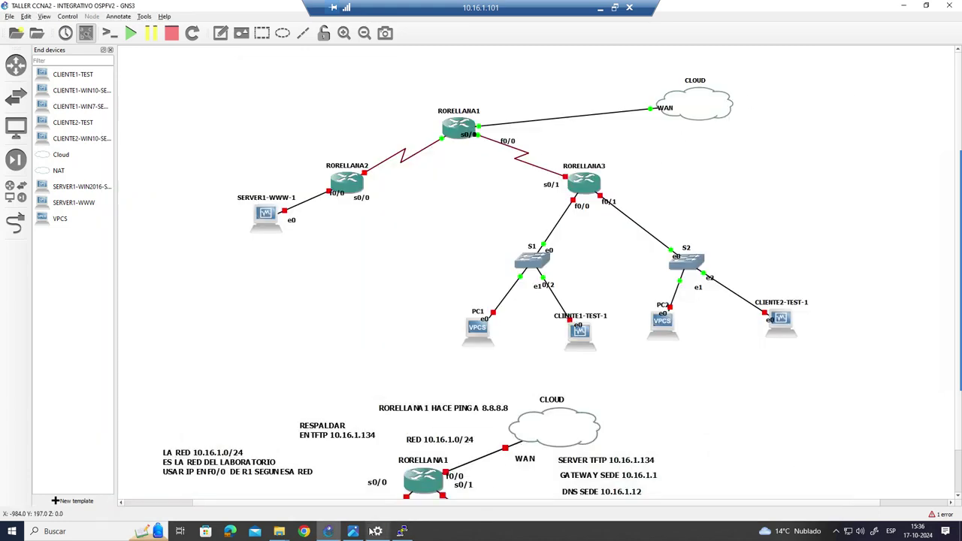
left_click(353, 531)
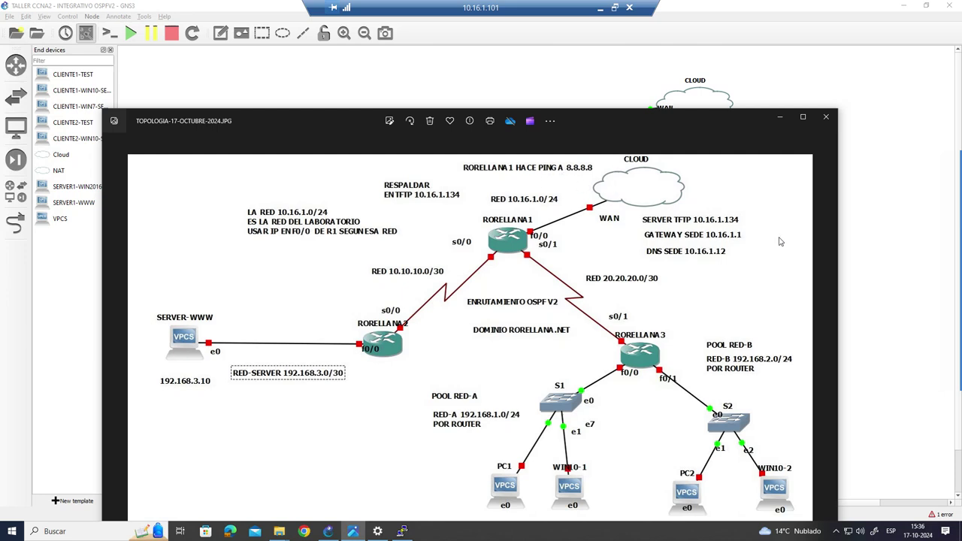
left_click(876, 248)
left_click(402, 531)
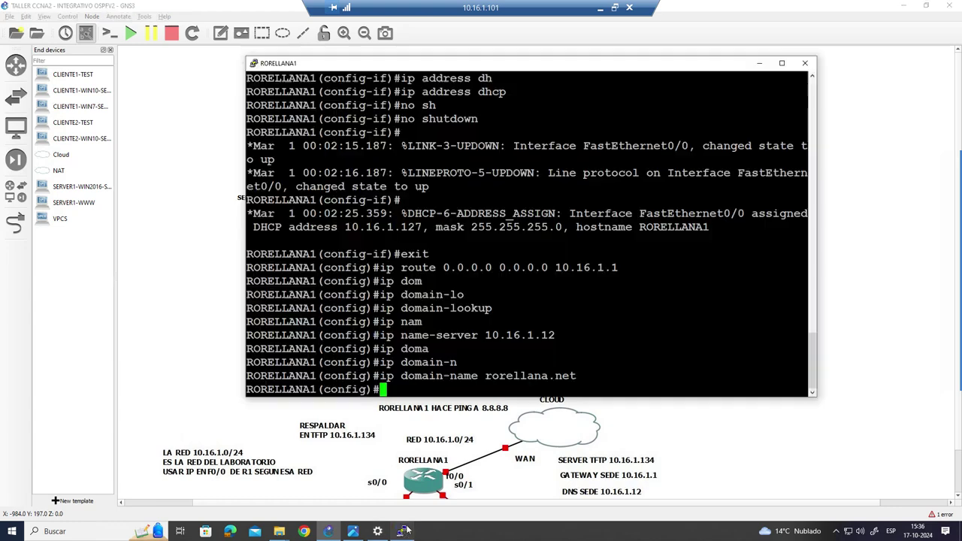
type("exit")
key("Return")
key("Return")
type("ping ")
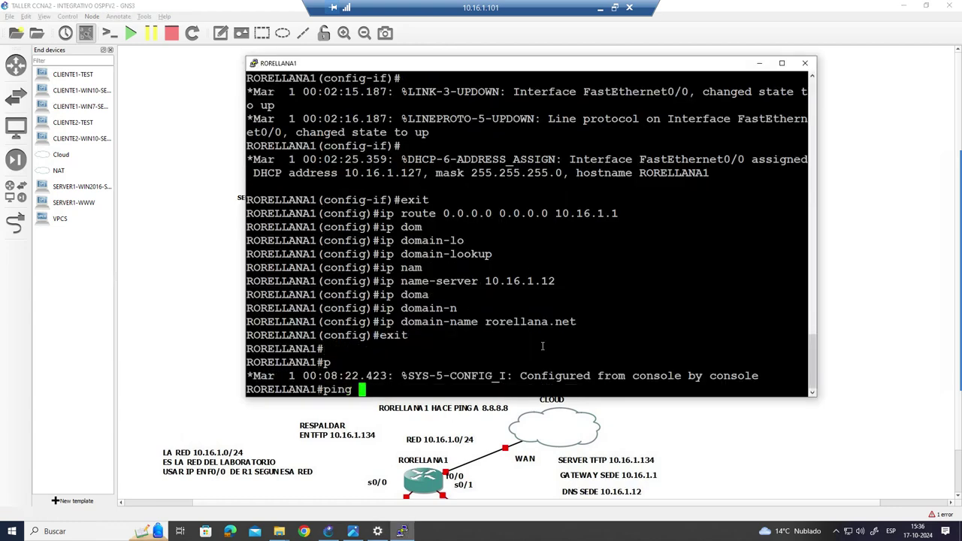
type("8.8.8.8")
key("Return")
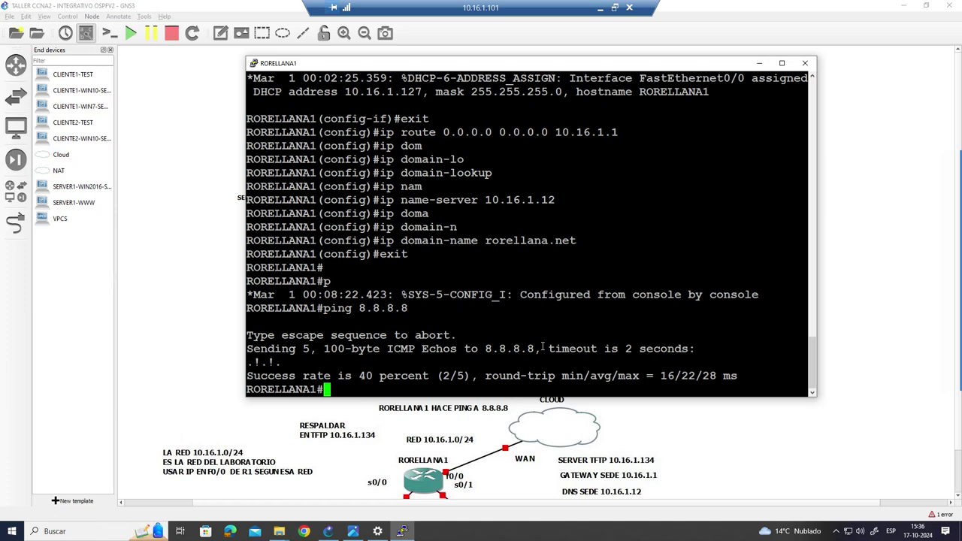
key("Up")
key("Return")
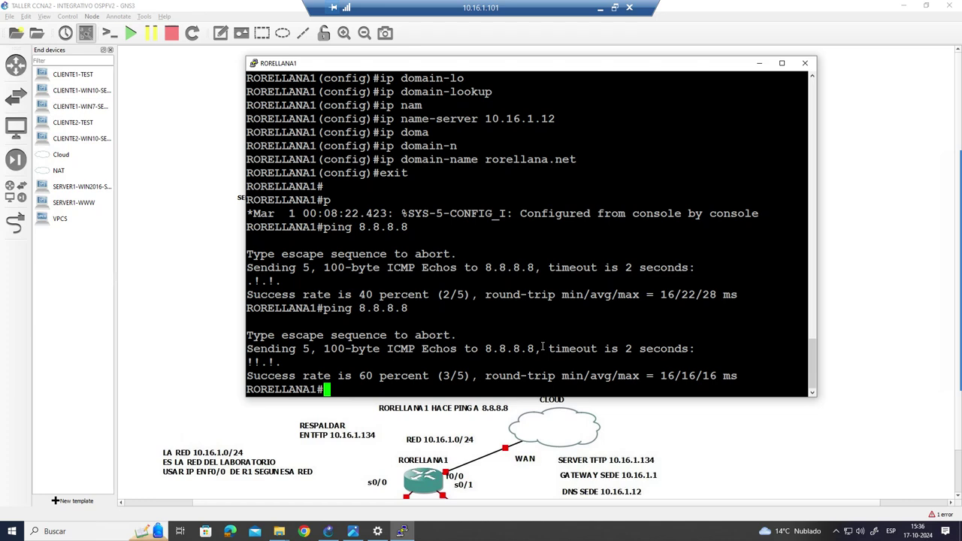
type("ping www.nic.cl")
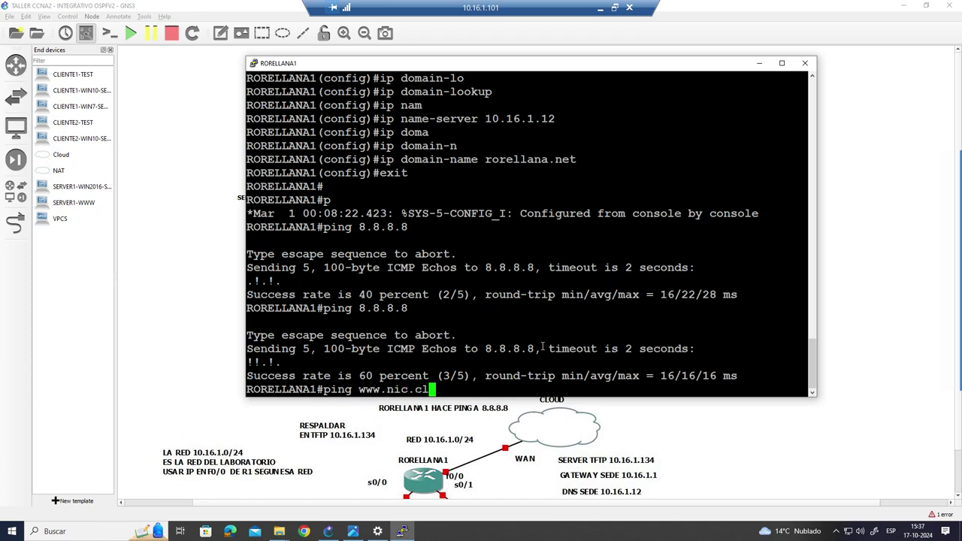
key("Return")
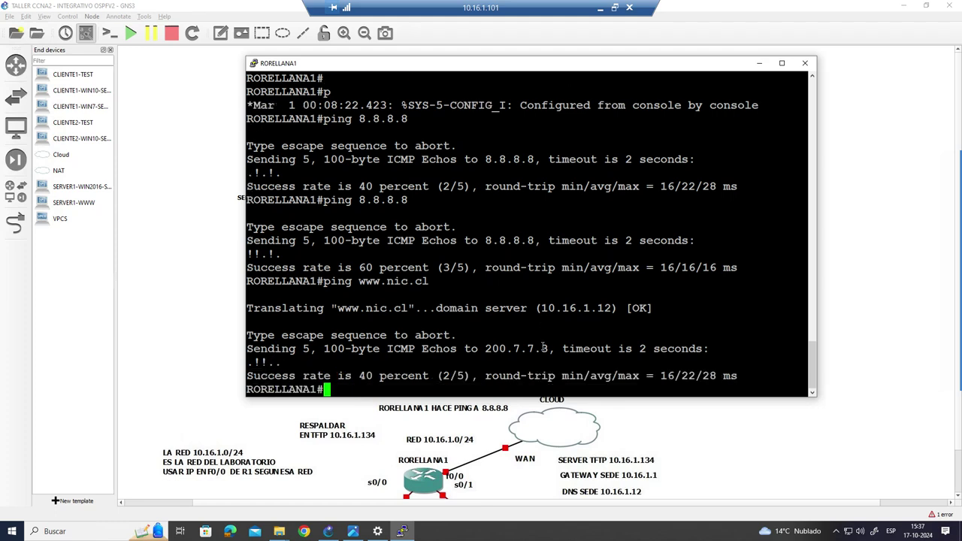
key("Up")
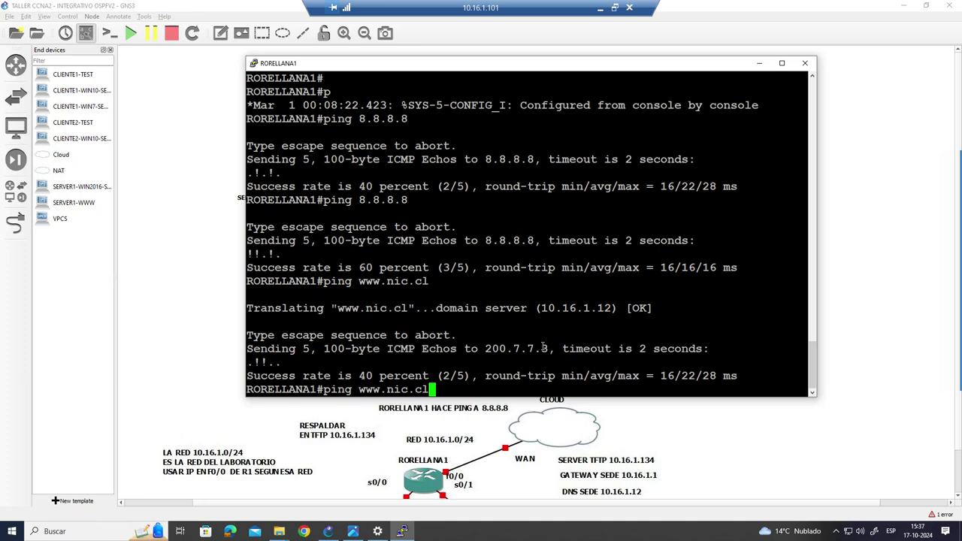
type("ping ww")
key("BackSpace")
key("BackSpace")
key("BackSpace")
key("BackSpace")
key("BackSpace")
key("BackSpace")
key("BackSpace")
key("BackSpace")
key("BackSpace")
key("BackSpace")
key("BackSpace")
key("BackSpace")
type("wtfl")
key("BackSpace")
key("BackSpace")
key("BackSpace")
key("BackSpace")
type("wrt")
key("BackSpace")
key("BackSpace")
key("BackSpace")
type("etflix.com")
key("Return")
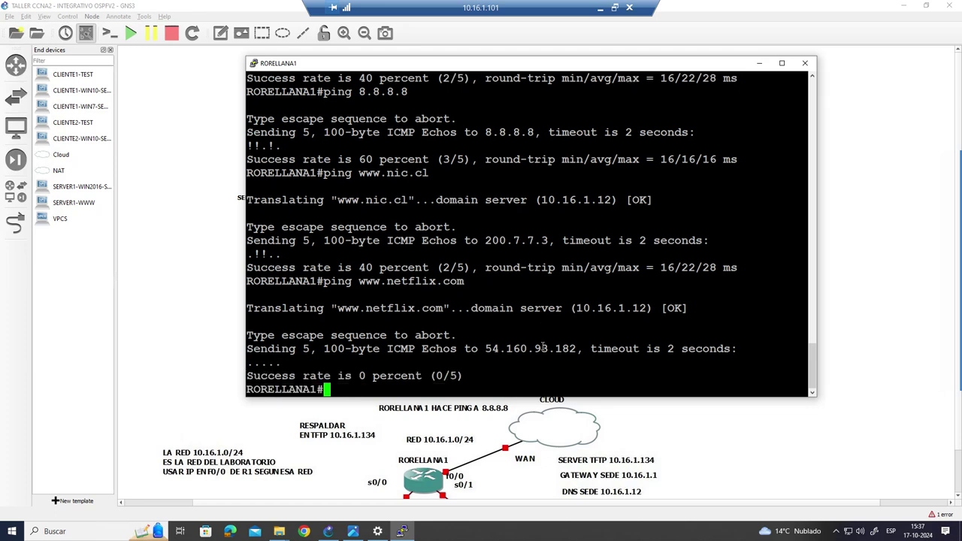
key("Up")
key("BackSpace")
key("BackSpace")
key("BackSpace")
key("BackSpace")
key("BackSpace")
key("BackSpace")
key("BackSpace")
key("BackSpace")
key("BackSpace")
key("BackSpace")
key("BackSpace")
type("google.cl")
key("Return")
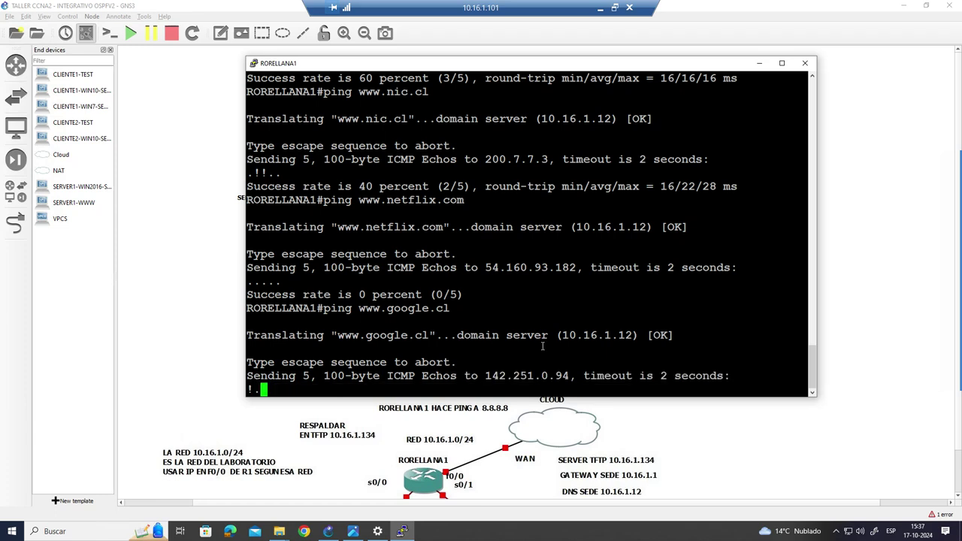
- Test internet reachability from RORELLANA1 by IP address with ping 1.1.1.1
key("Up")
key("BackSpace")
key("BackSpace")
key("BackSpace")
key("BackSpace")
key("BackSpace")
key("BackSpace")
key("BackSpace")
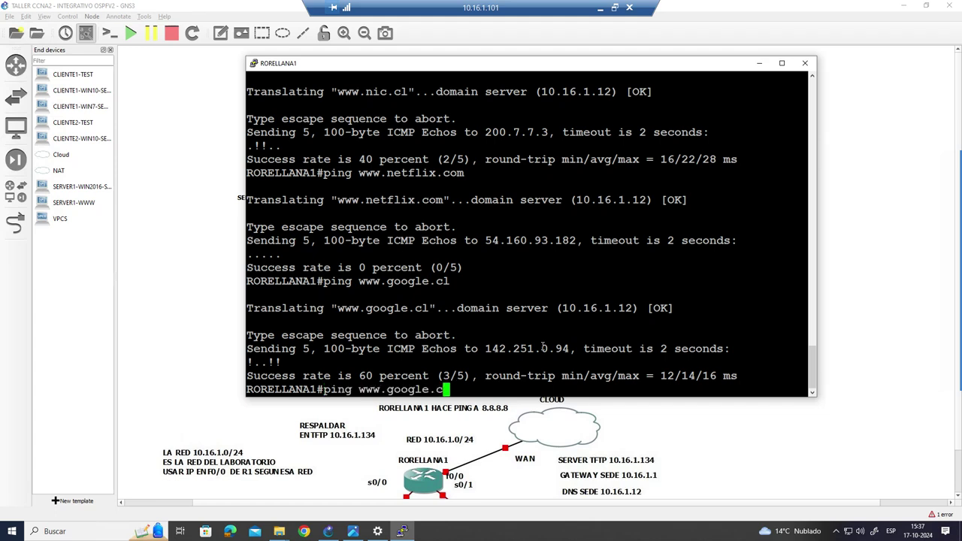
key("BackSpace")
key("BackSpace")
key("BackSpace")
key("BackSpace")
key("BackSpace")
key("BackSpace")
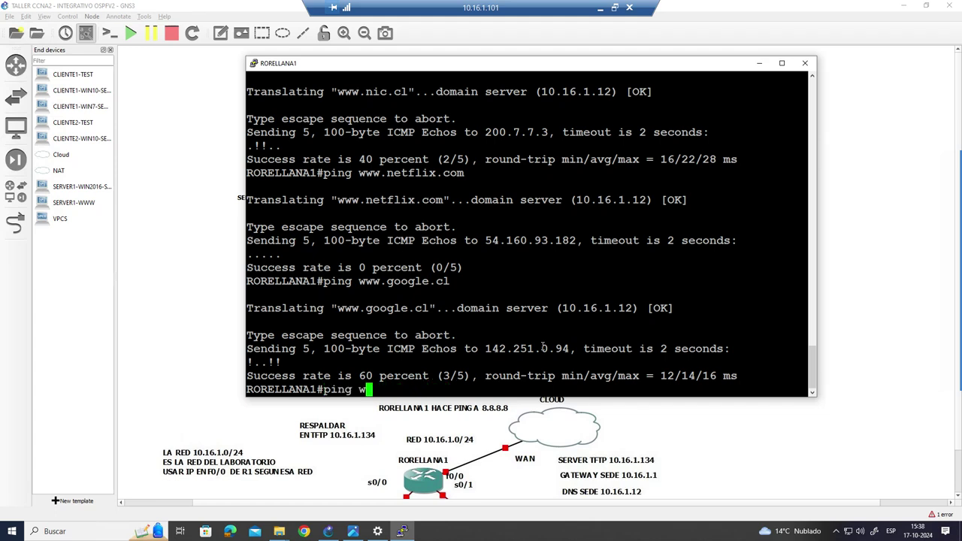
type("1.1.1.1")
key("Return")
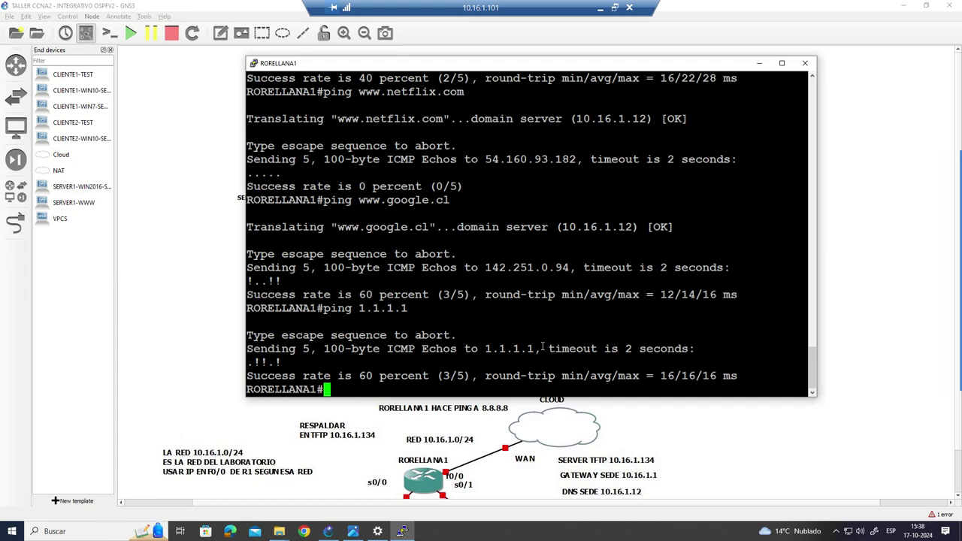
scroll(542, 346, "up", 4)
mouse_move(953, 199)
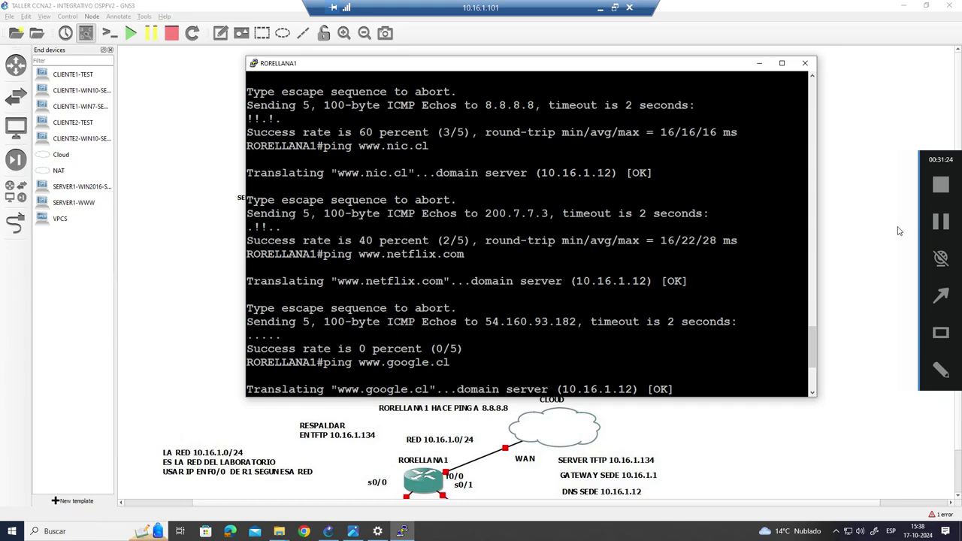
left_click(941, 223)
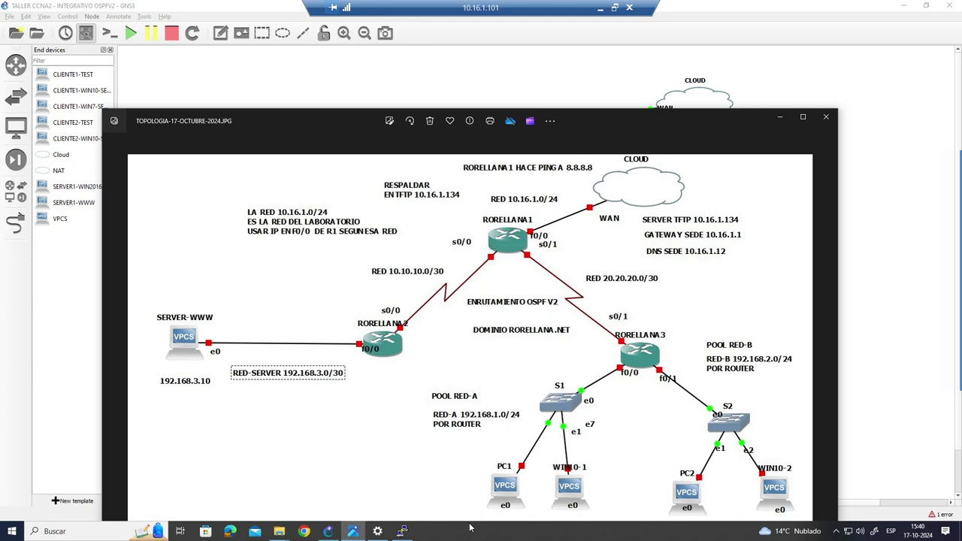
- Return to the RORELLANA1 console, enter global configuration mode and enable interface serial 0/0 with no shutdown
mouse_move(947, 248)
left_click(780, 79)
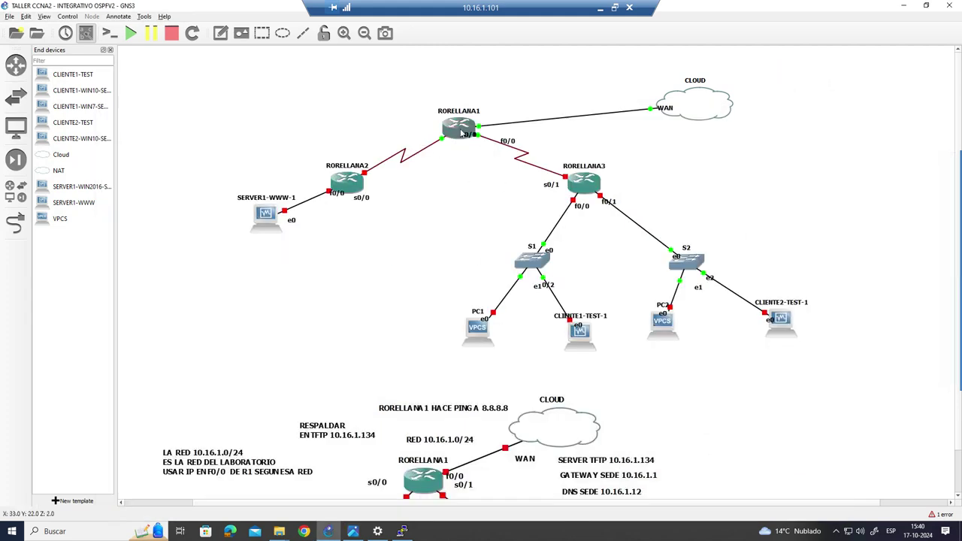
left_click(403, 531)
type("configure t")
key("Return")
type("ins")
key("Tab")
type("0/0")
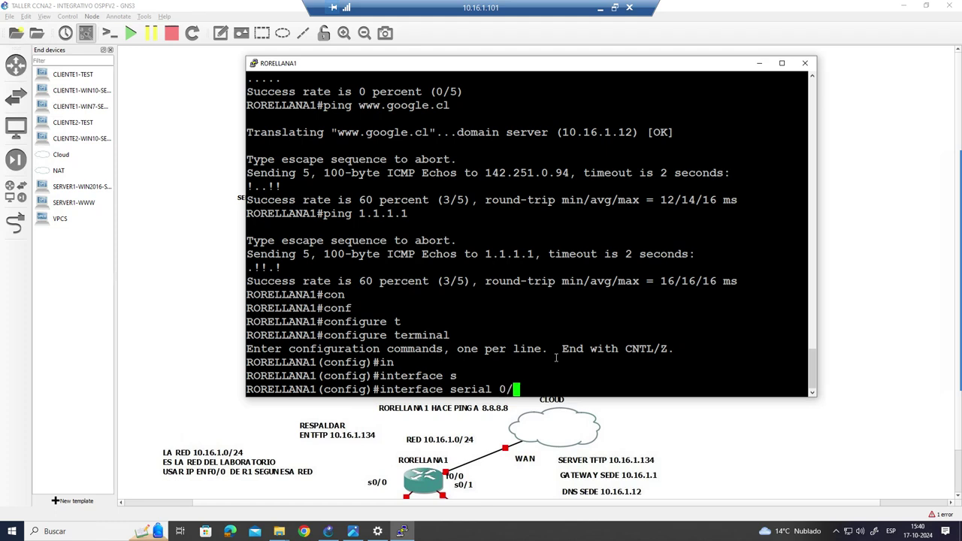
key("Return")
type("no sh")
key("Tab")
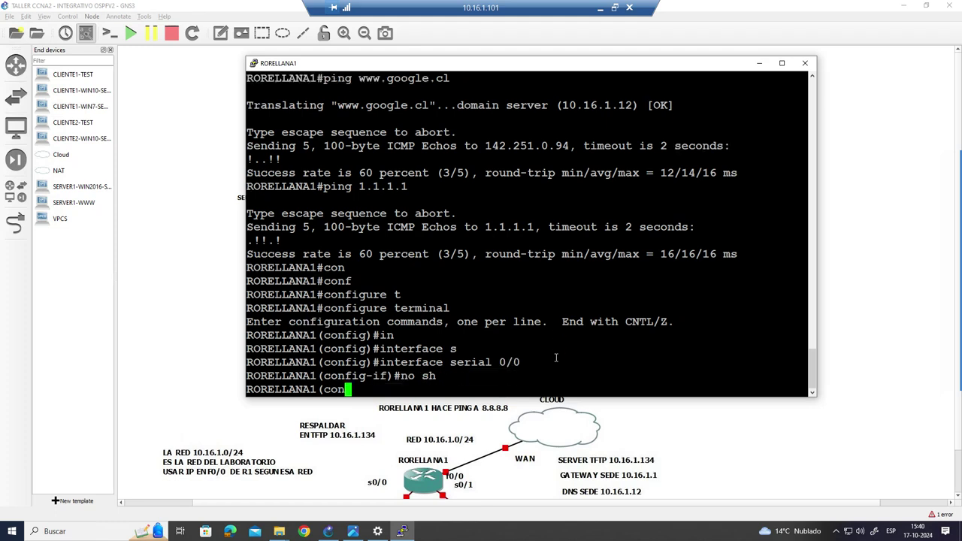
key("Return")
- Assign 10.10.10.2 255.255.255.252 to RORELLANA1's serial 0/0 and leave interface configuration mode
type("ig-if)#i")
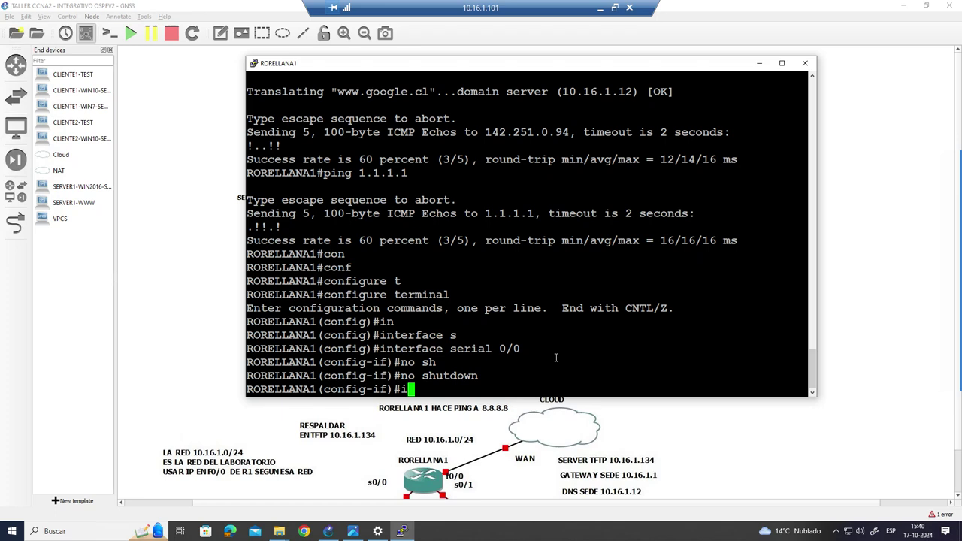
type("n")
key("Tab")
key("BackSpace")
key("BackSpace")
key("BackSpace")
key("BackSpace")
key("BackSpace")
key("BackSpace")
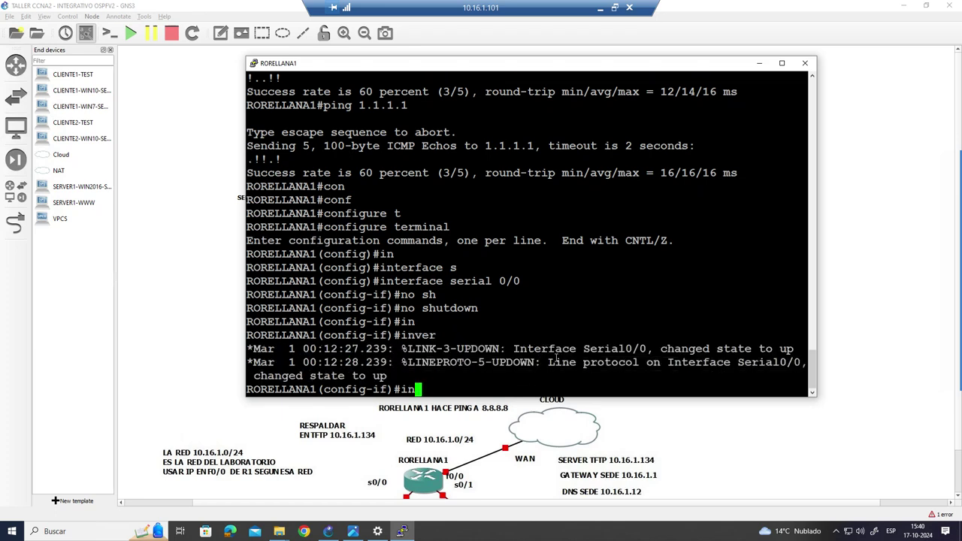
type("p add")
key("Tab")
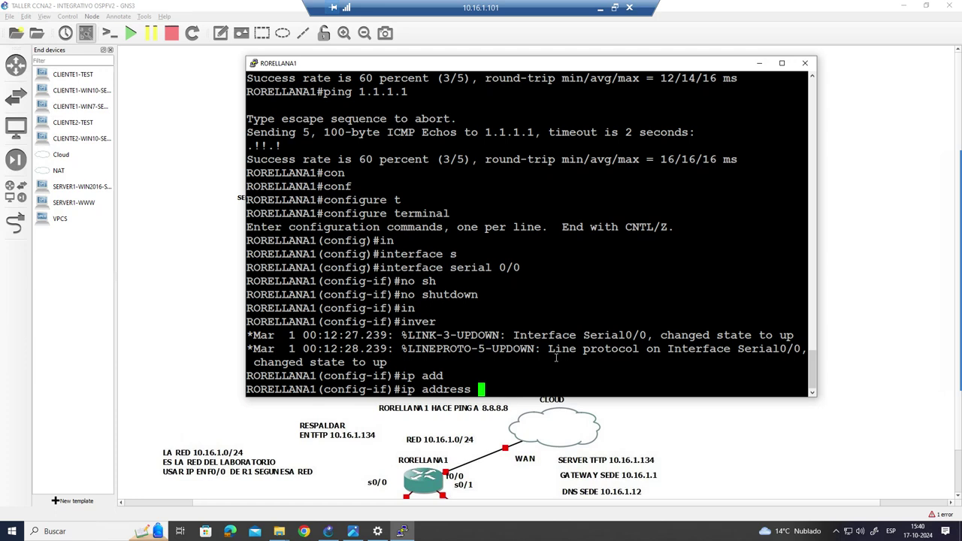
type("10.10.10.2 255.25")
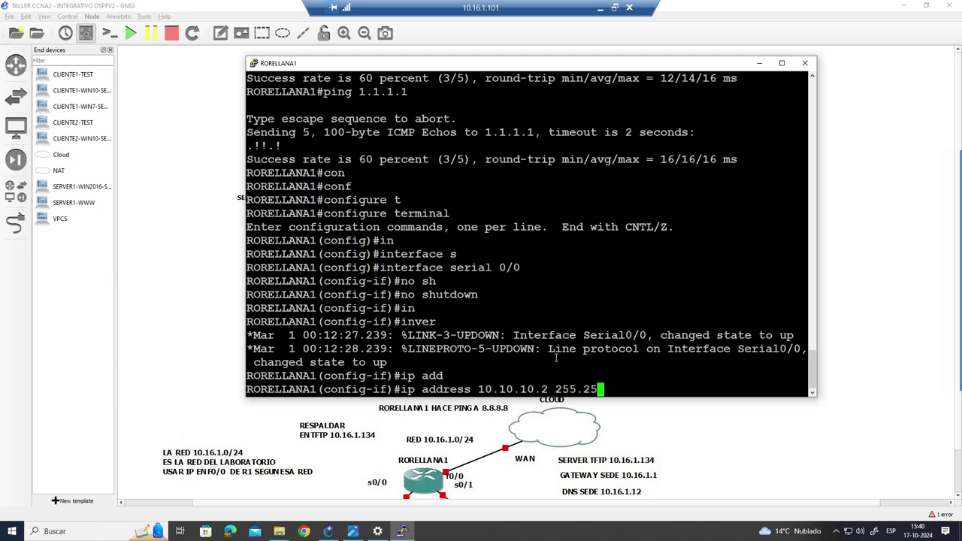
type("5.255.252")
key("Return")
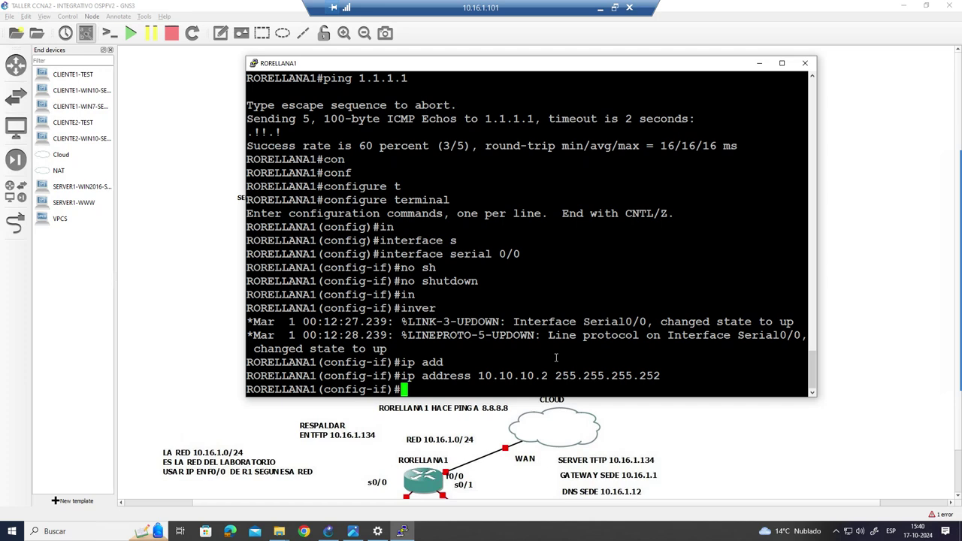
type("exit")
key("Return")
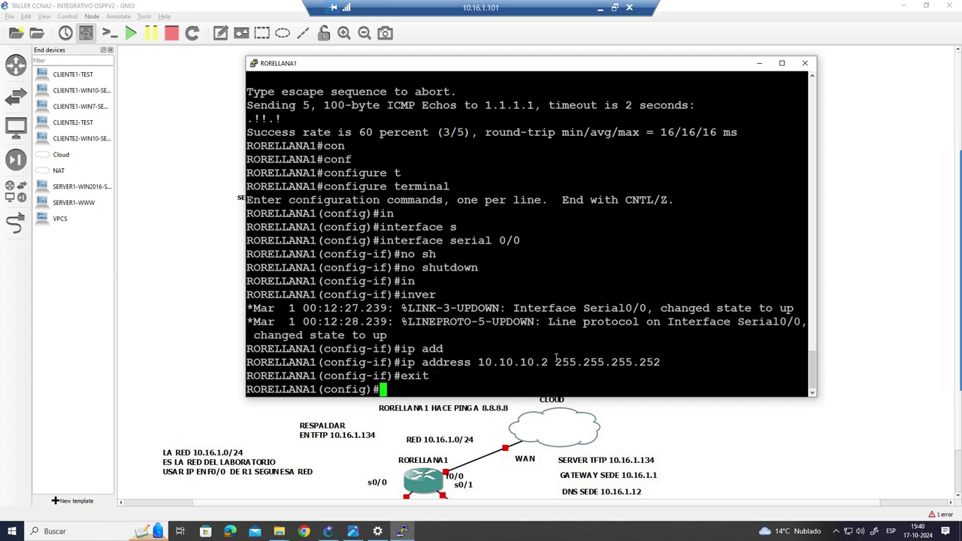
- Enter configuration of interface serial 0/1 on RORELLANA1 and enable it with no shutdown
type("in")
key("Tab")
type("s")
key("Tab")
type("0/1")
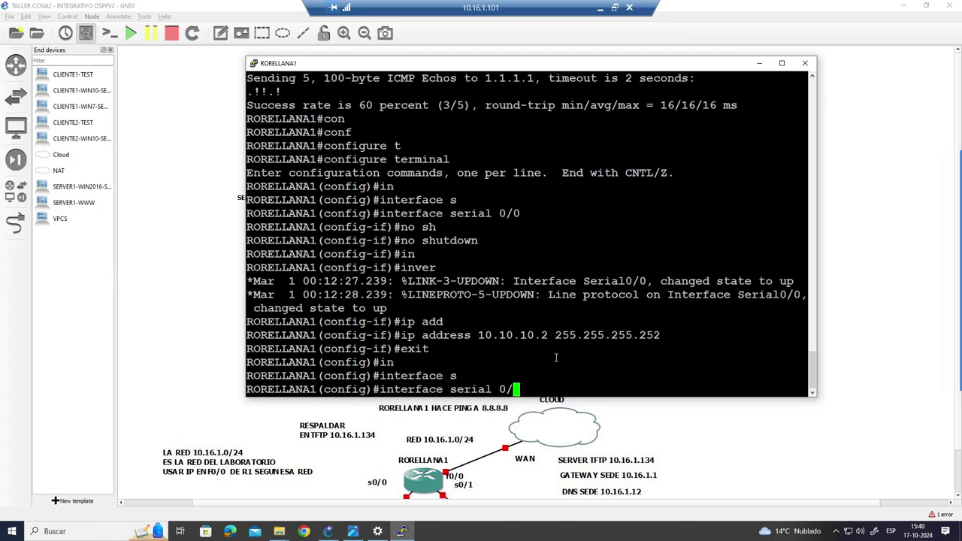
key("Return")
type("no sh")
key("Tab")
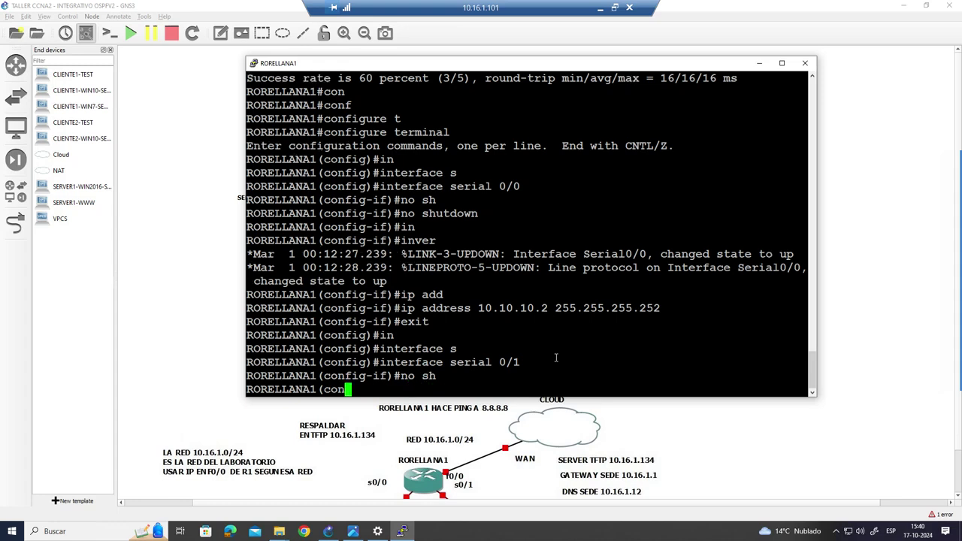
key("Return")
- Assign 20.20.20.2 with mask 255.255.255.252 to RORELLANA1's serial 0/1
type("ip add")
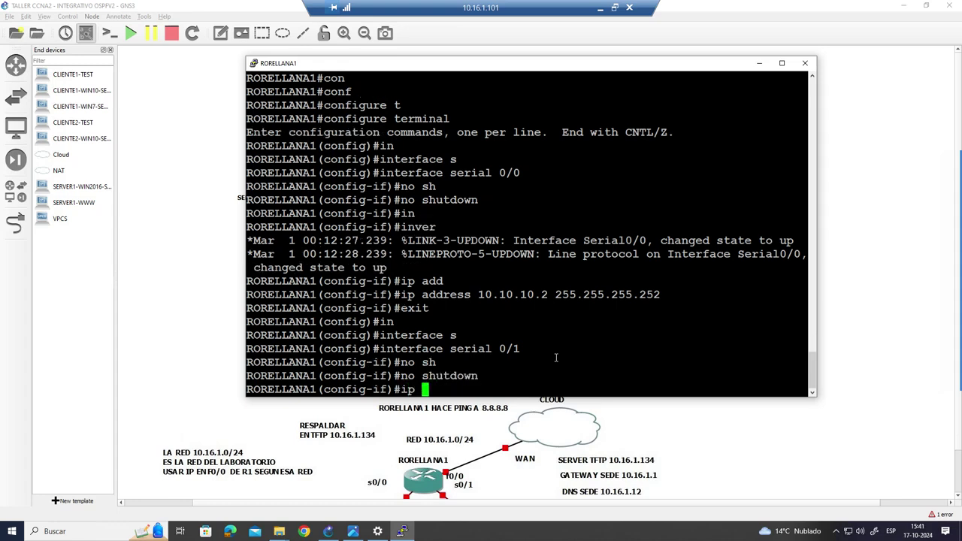
key("Tab")
type("20.20.")
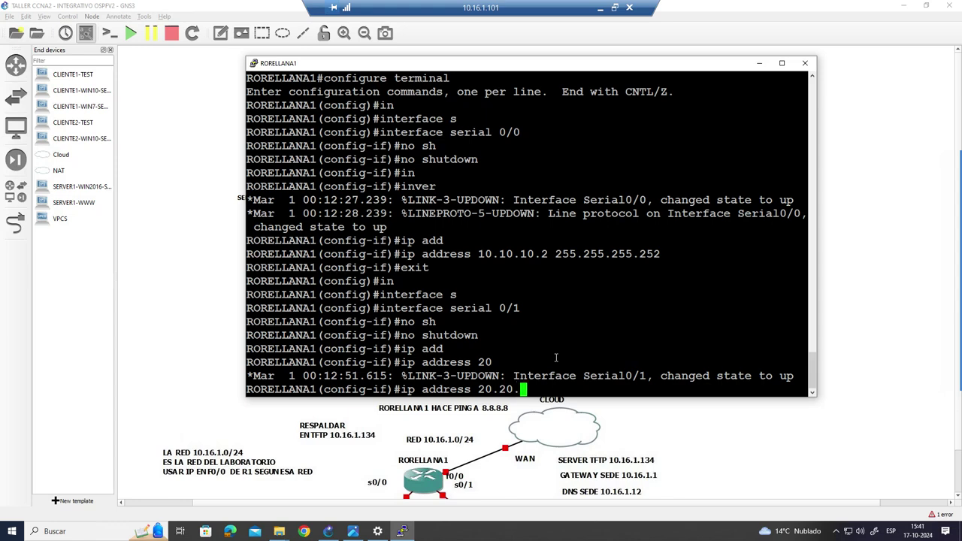
type("20.2")
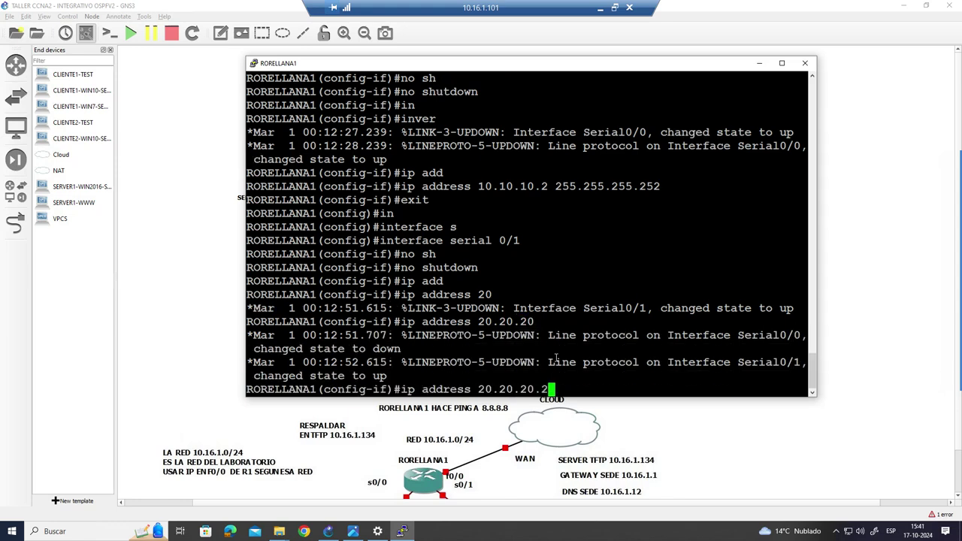
type(" 255.255.255.52")
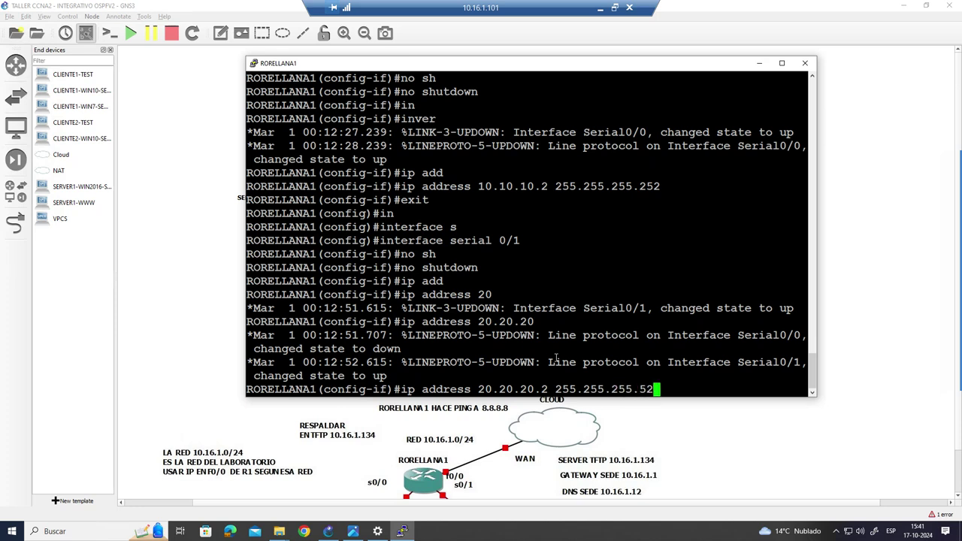
key("BackSpace")
key("BackSpace")
type("252")
key("Return")
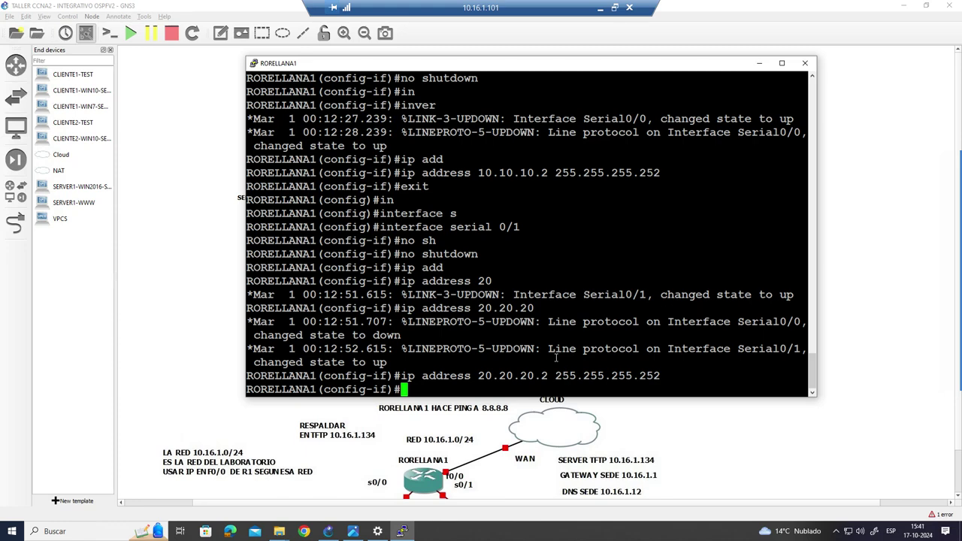
- Reissue no shutdown on serial 0/1 and exit to RORELLANA1's privileged mode
type("no sh")
key("Return")
type("no sh")
key("Tab")
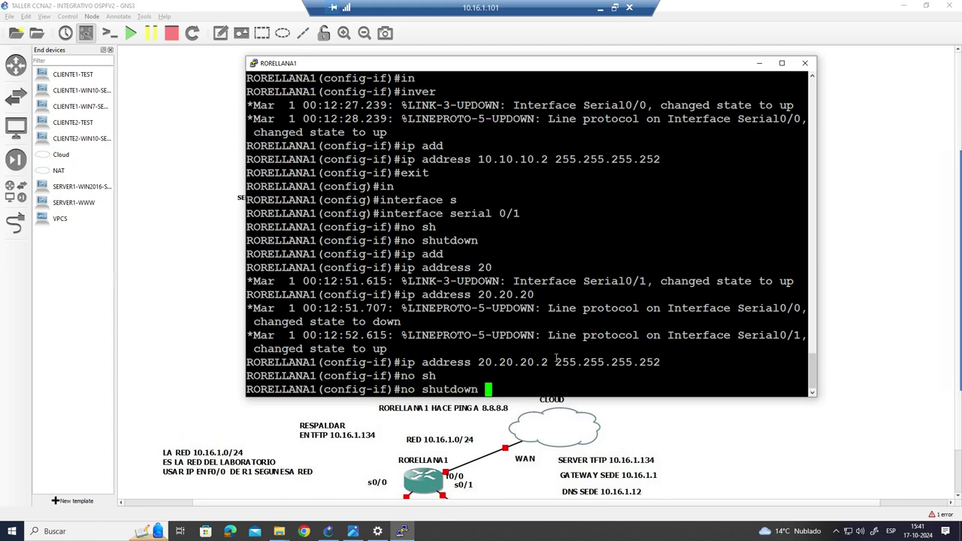
key("Return")
type("exit")
key("Return")
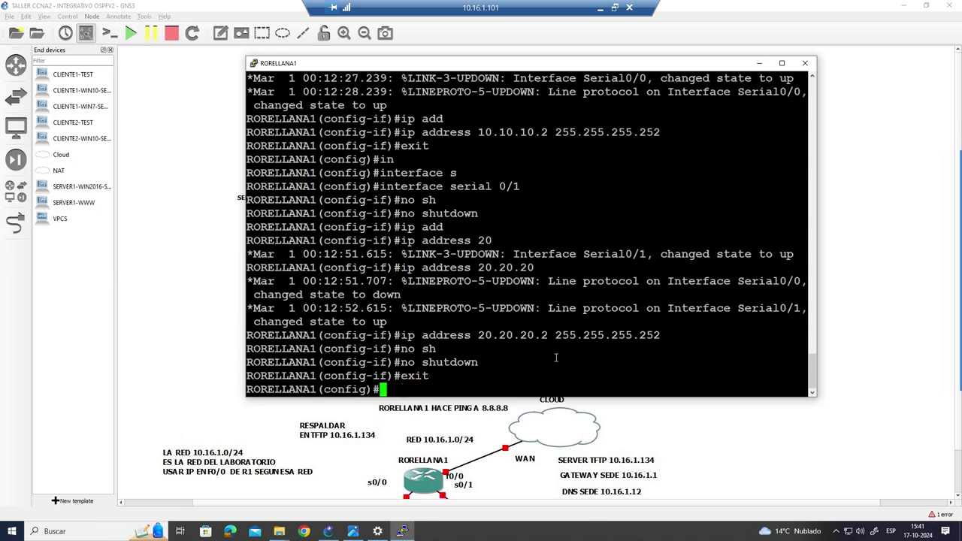
type("exit")
key("Return")
key("Return")
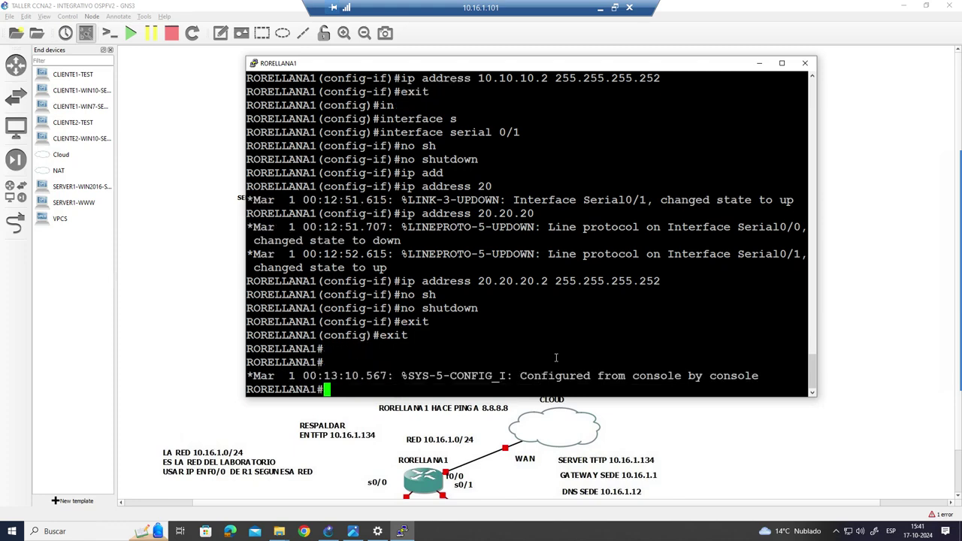
- List the addresses and status of RORELLANA1's interfaces with show ip interface brief
type("sh")
key("Return")
type("show ip in")
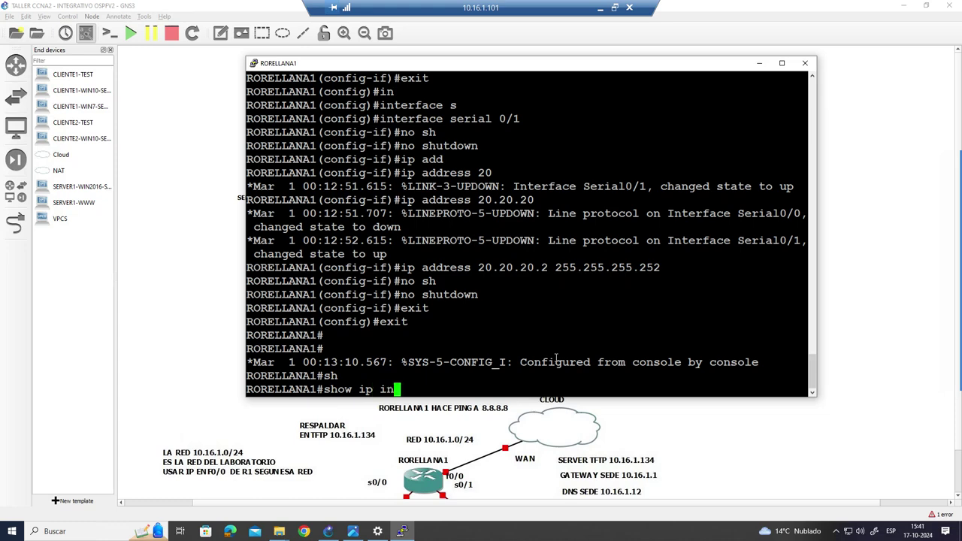
key("Tab")
type("t")
key("Tab")
type("br")
key("Tab")
key("Return")
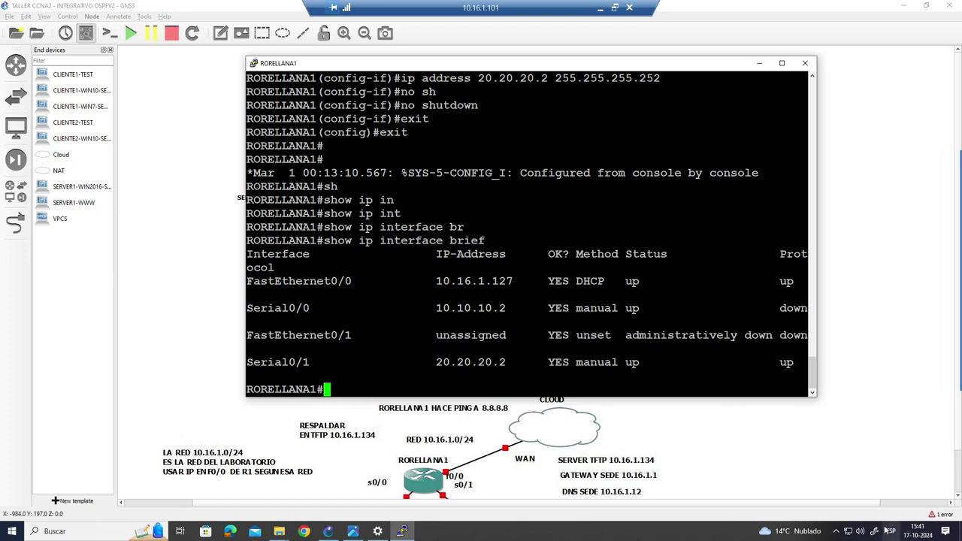
- Review the interface summary in RORELLANA1's console and return to the GNS3 topology
left_click(858, 531)
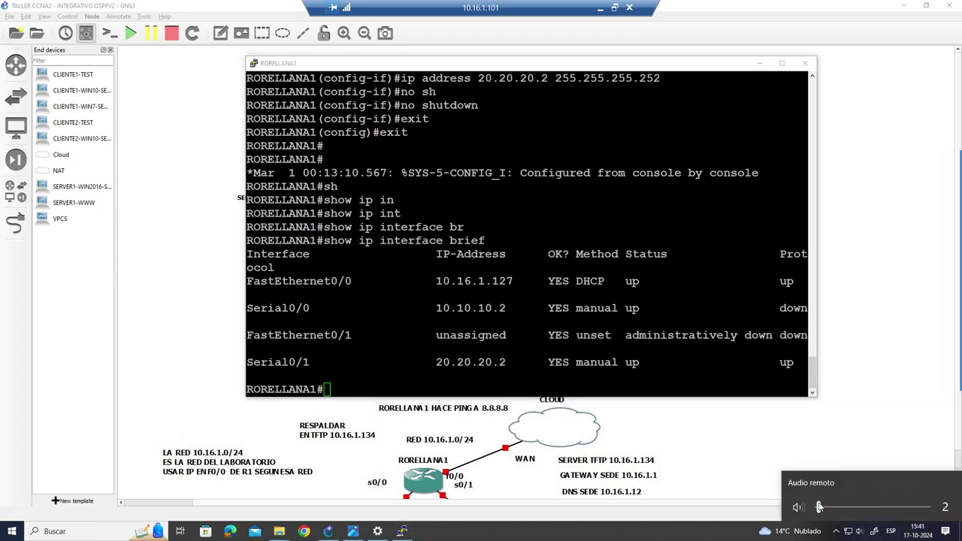
left_click(664, 364)
left_click_drag(261, 216, 704, 355)
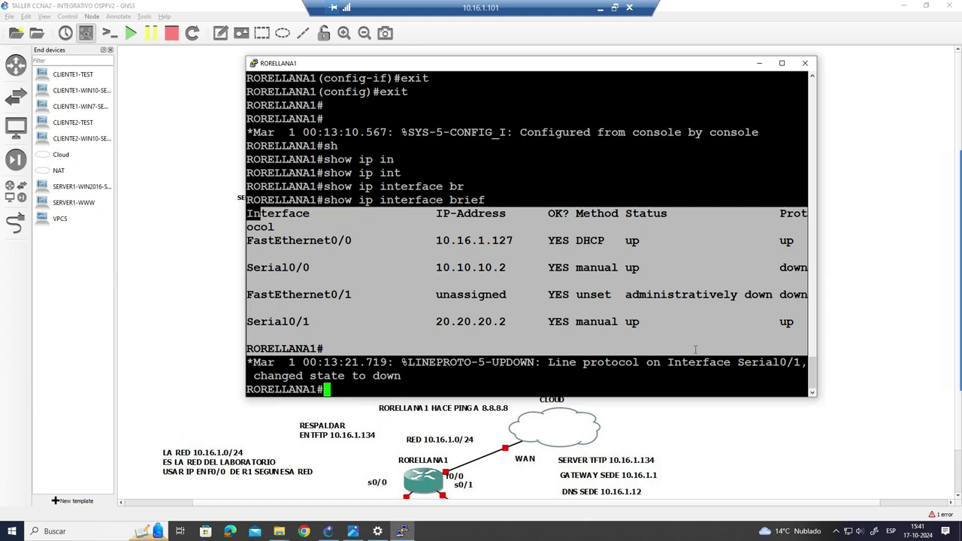
left_click(342, 370)
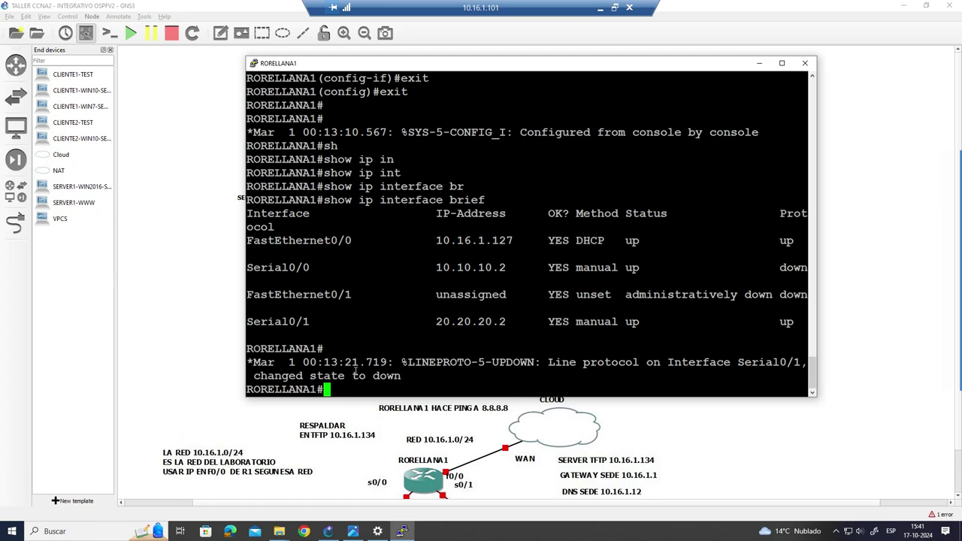
left_click(218, 403)
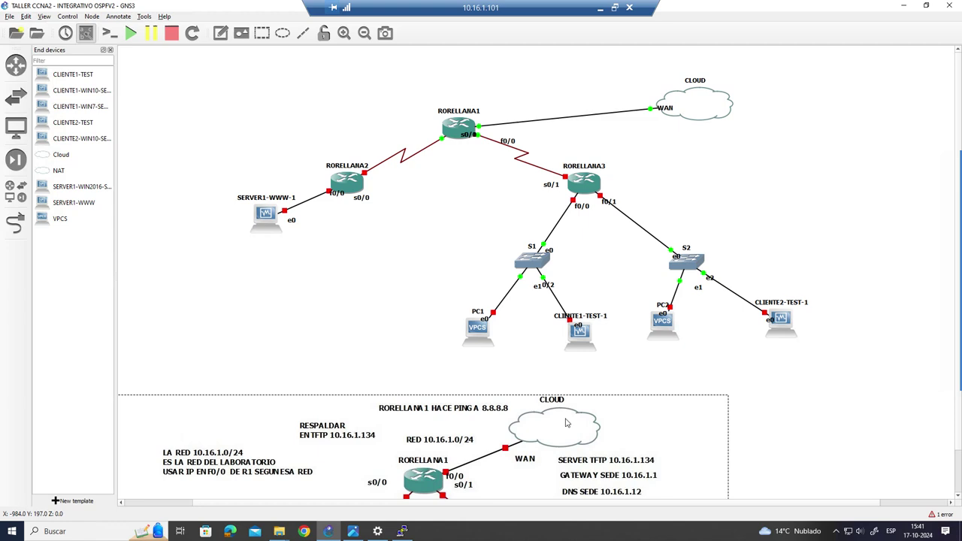
- Save RORELLANA1's running configuration to its startup configuration
left_click(402, 530)
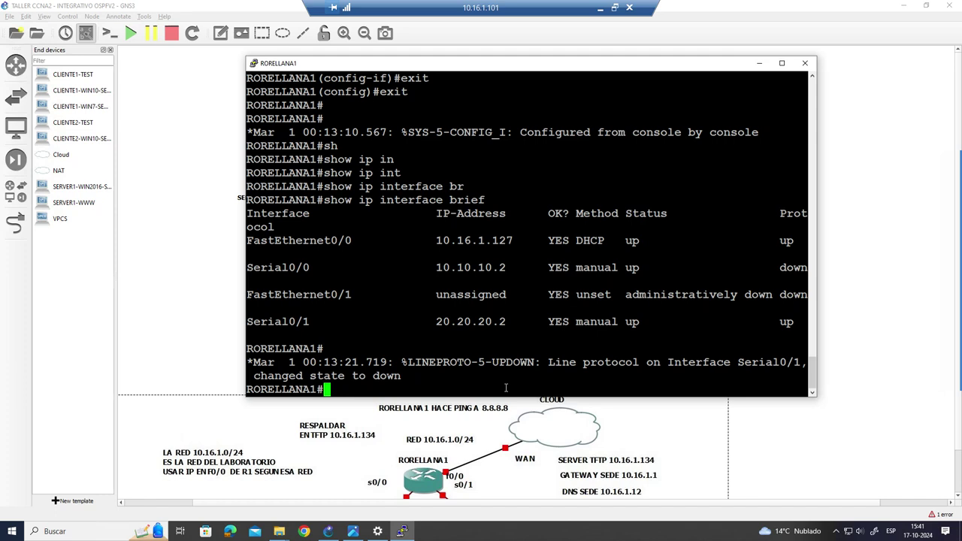
type("copy")
key("Tab")
type("run")
key("Tab")
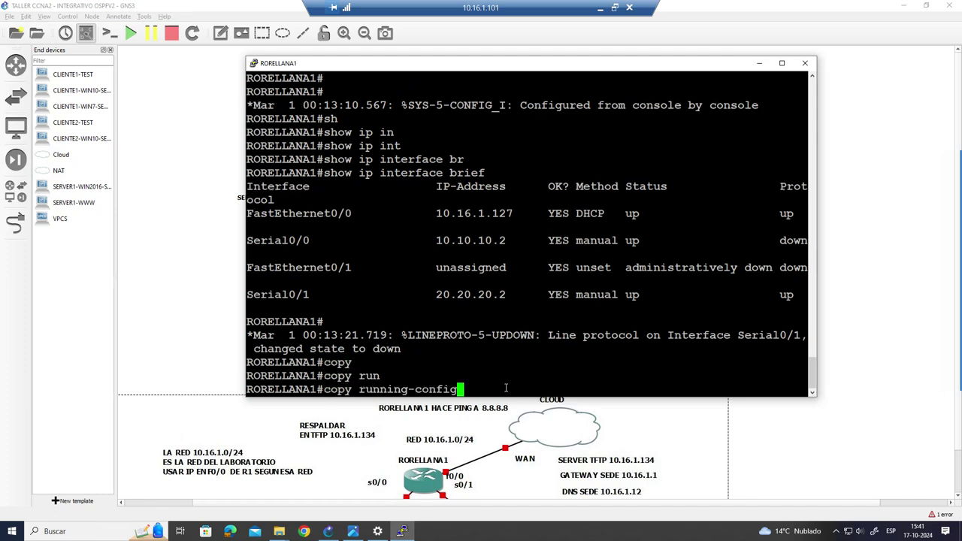
type("st")
key("Tab")
key("Return")
key("Return")
key("Return")
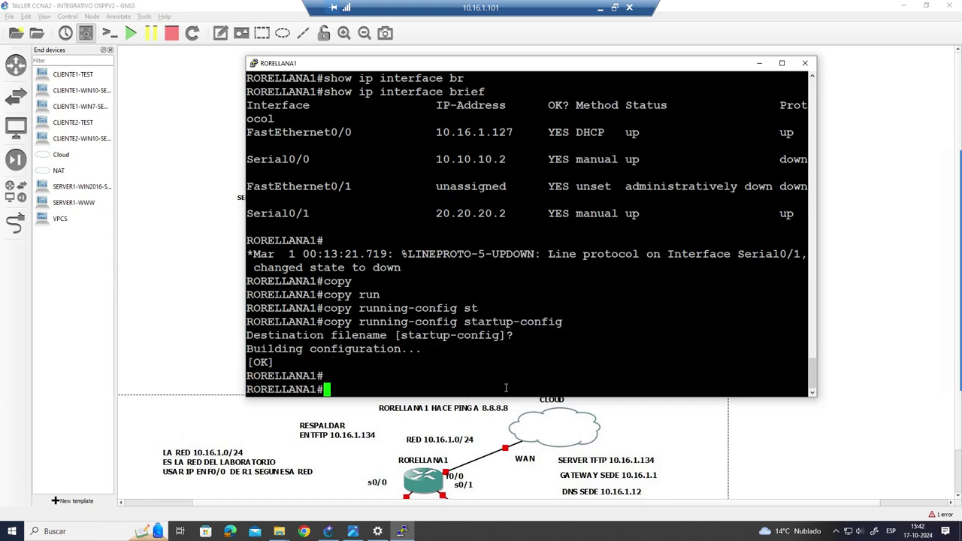
- Consult the TOPOLOGIA-17-OCTUBRE-2024.JPG reference diagram and start router RORELLANA2 in the GNS3 topology
left_click(643, 472)
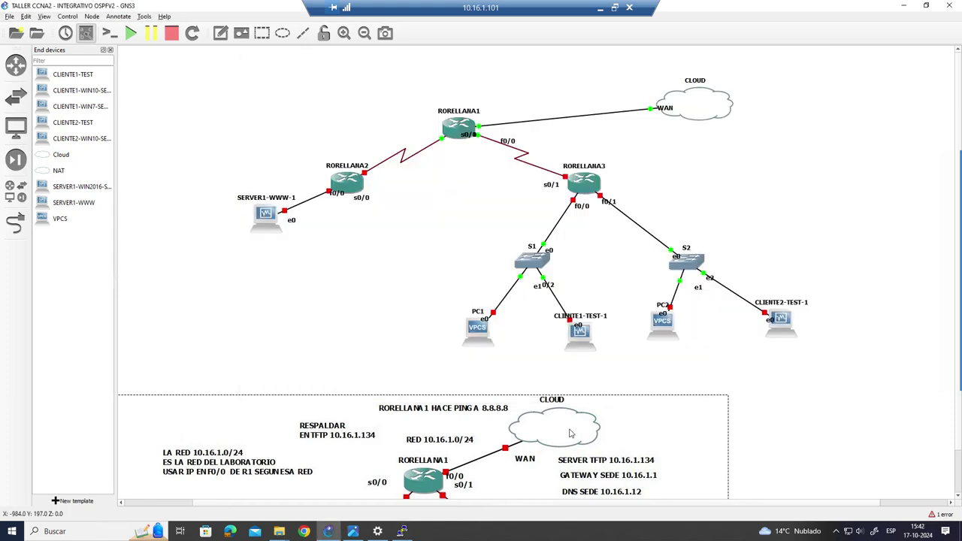
left_click(358, 532)
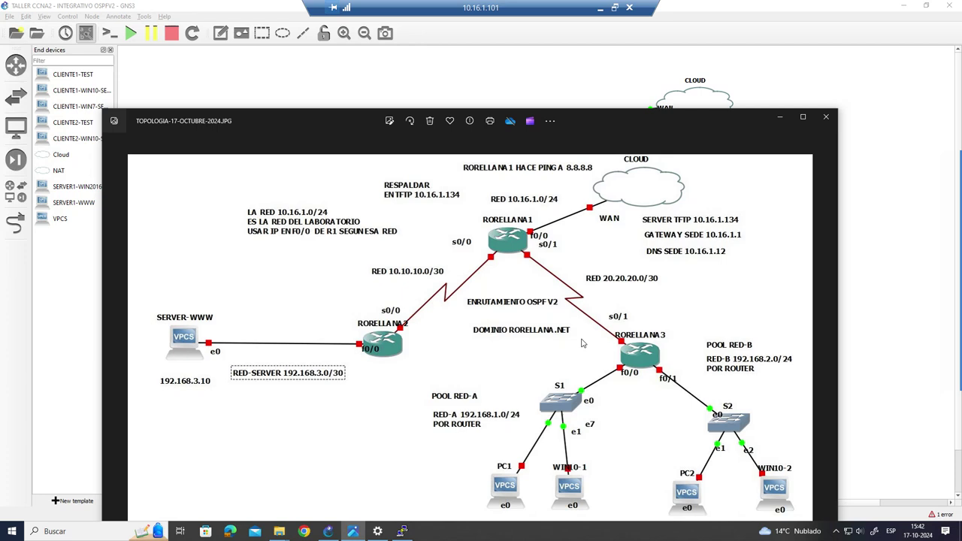
left_click(465, 65)
right_click(353, 189)
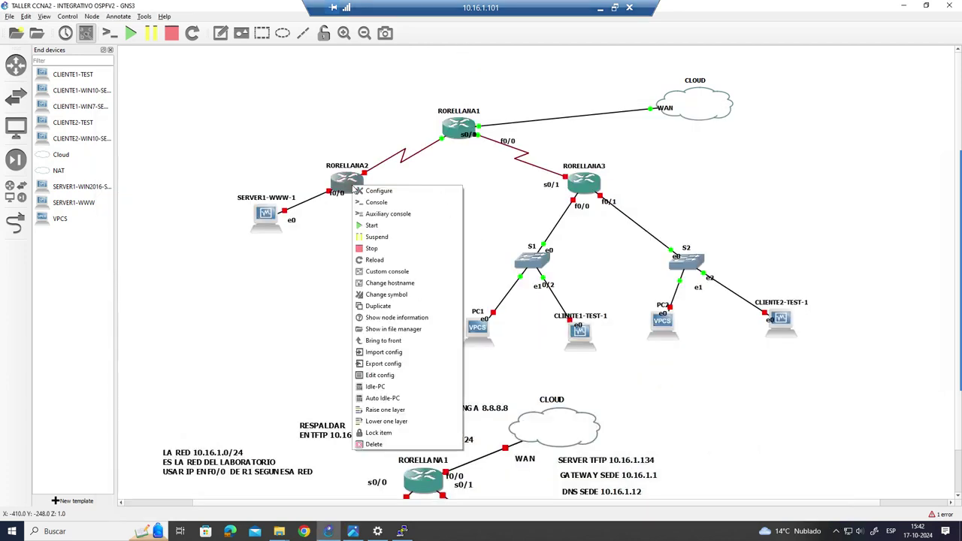
left_click(377, 227)
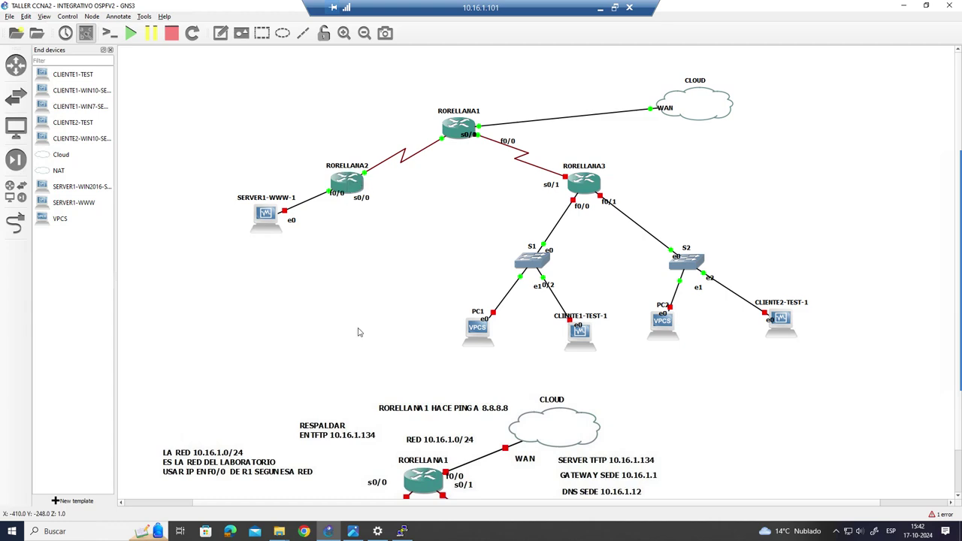
right_click(351, 183)
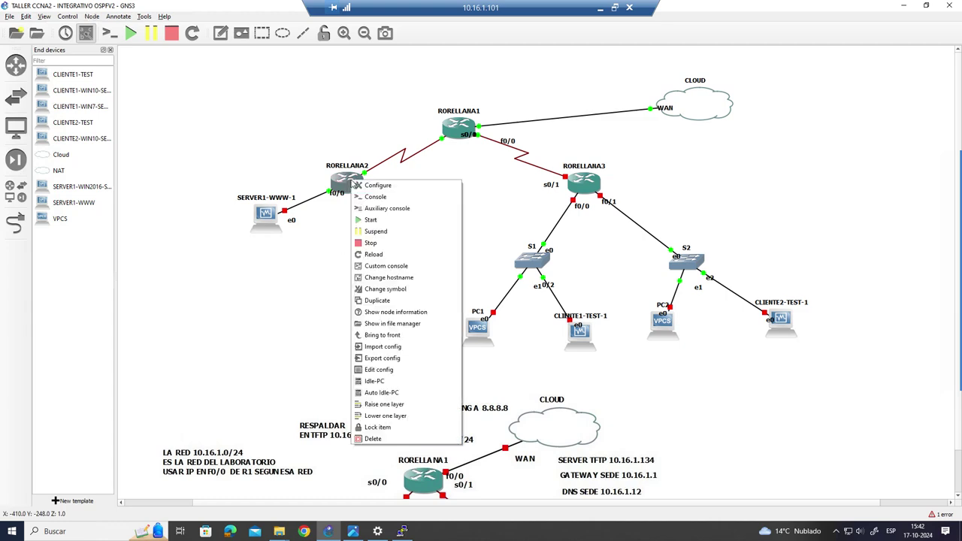
left_click(401, 266)
left_click(413, 184)
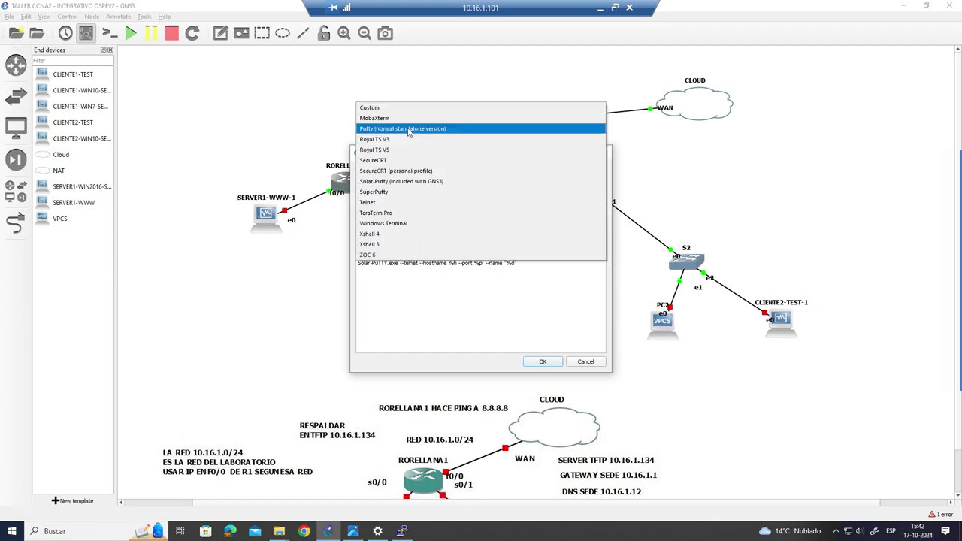
left_click(409, 129)
left_click(551, 366)
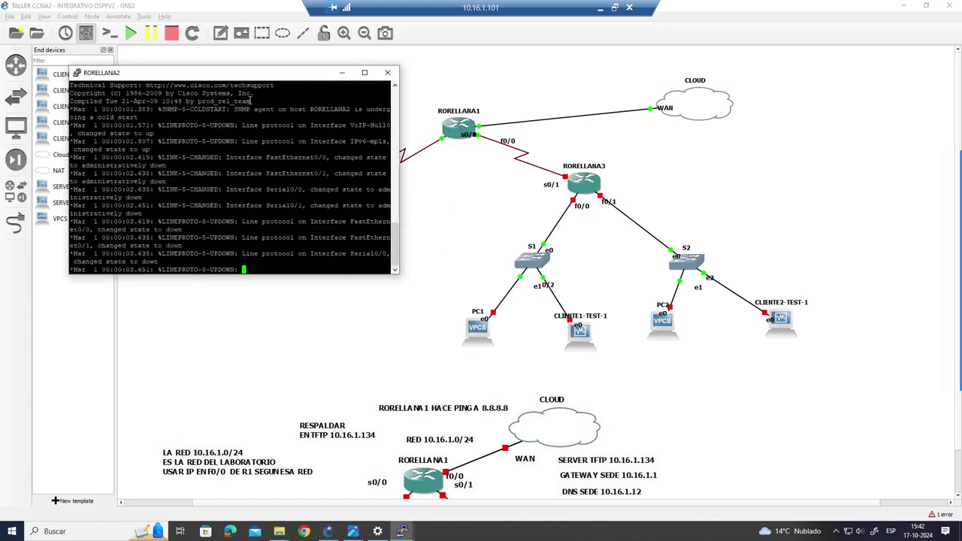
- Set RORELLANA2's console font to Courier New, bold, 18-point, and reposition the console window over the topology
left_click_drag(218, 73, 399, 93)
right_click(400, 96)
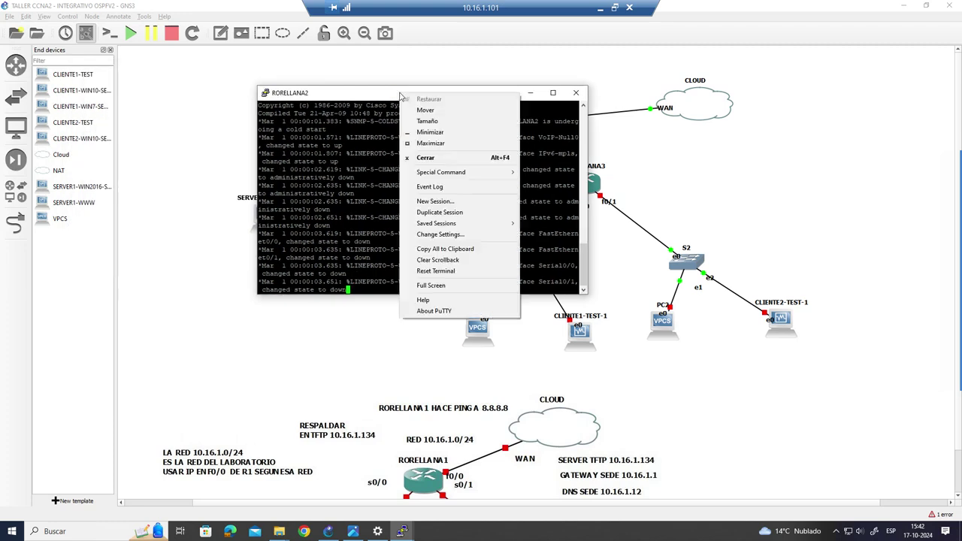
left_click(452, 239)
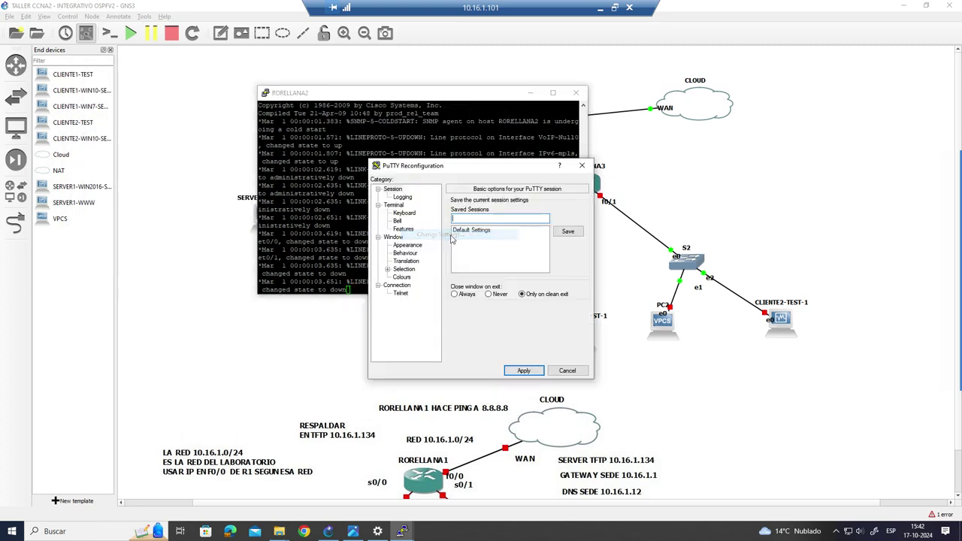
left_click(407, 245)
left_click(569, 260)
left_click(511, 290)
left_click(563, 308)
left_click(528, 447)
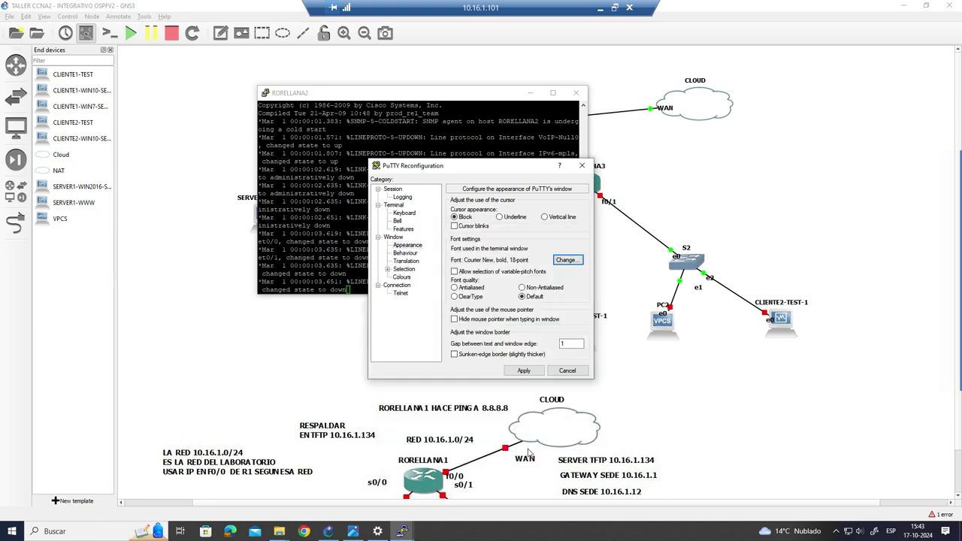
left_click(528, 366)
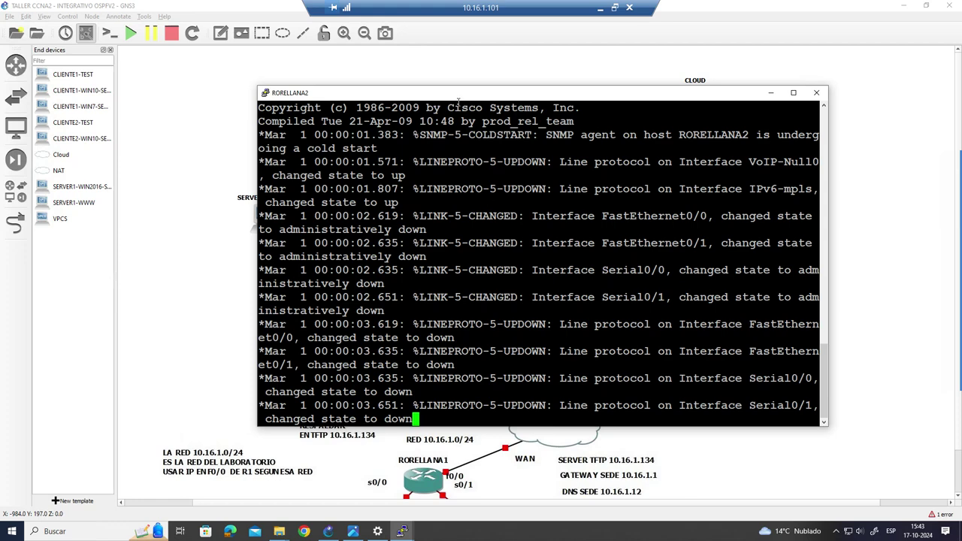
left_click_drag(459, 92, 452, 71)
left_click_drag(541, 248, 547, 246)
- Enter global configuration mode on RORELLANA2 and enable DNS lookup with ip domain-lookup
key("Return")
key("Return")
key("Return")
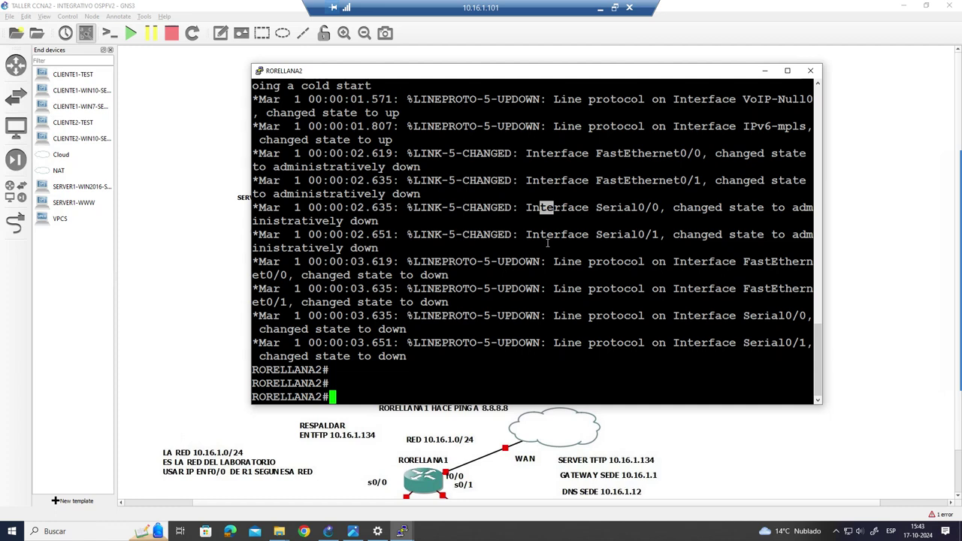
type("con")
key("Tab")
type("f")
key("Tab")
type("terminal")
key("Tab")
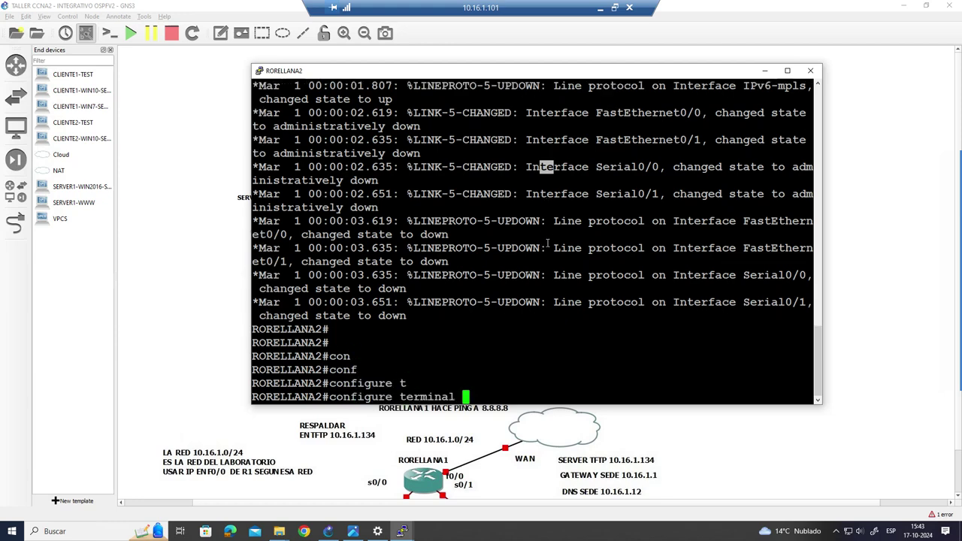
key("Return")
type("ip dom")
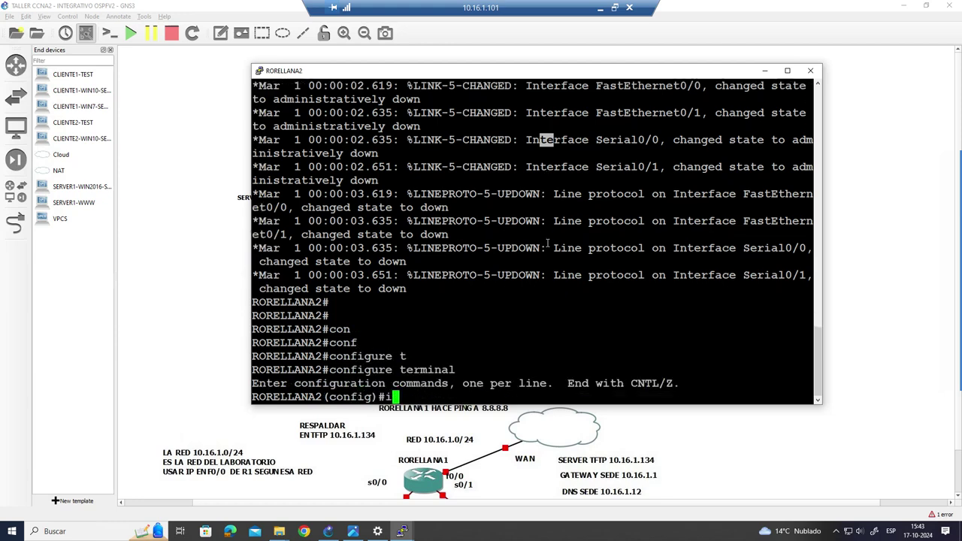
key("Tab")
type("-lo")
key("Tab")
key("Return")
- Set RORELLANA2's DNS name server to 10.16.1.12
type("ip na")
key("Tab")
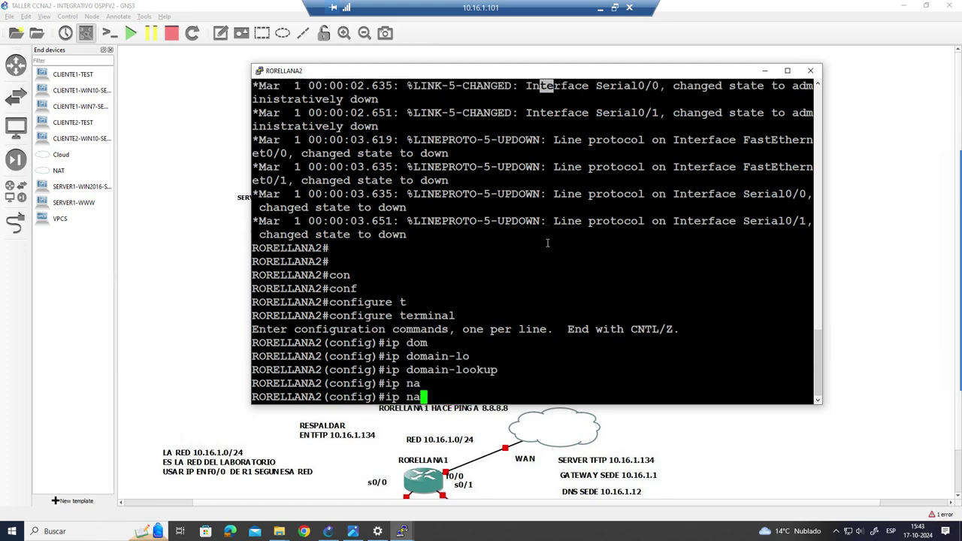
type("m")
key("Tab")
type("10.16.1.12")
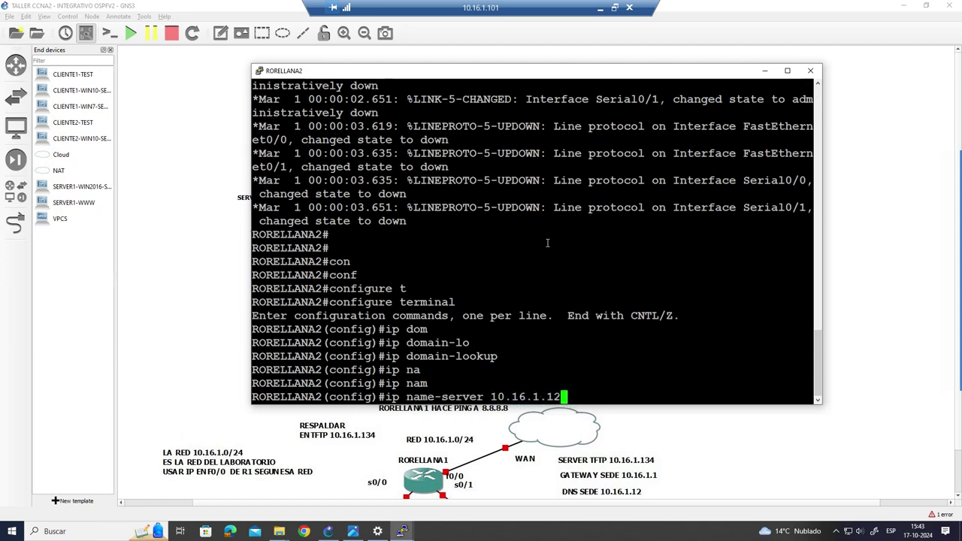
key("Return")
- Set RORELLANA2's domain name to rorellana.net and exit to privileged mode
type("ip do")
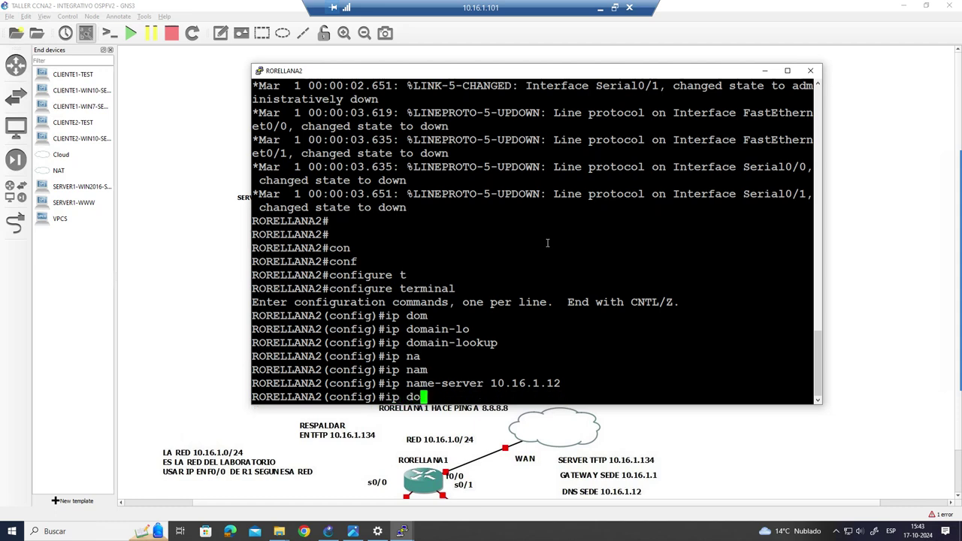
type("m")
key("Tab")
type("-")
key("Tab")
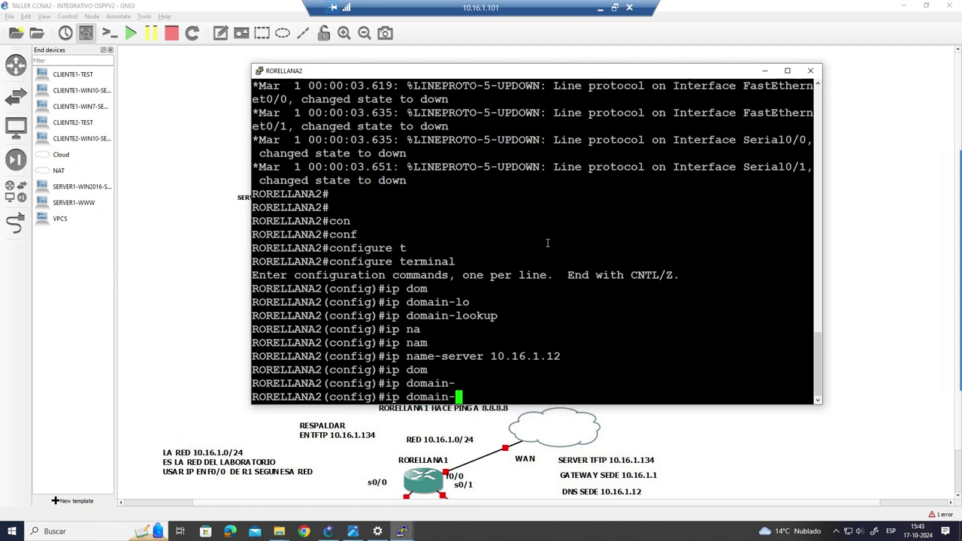
key("BackSpace")
key("Tab")
type("-n")
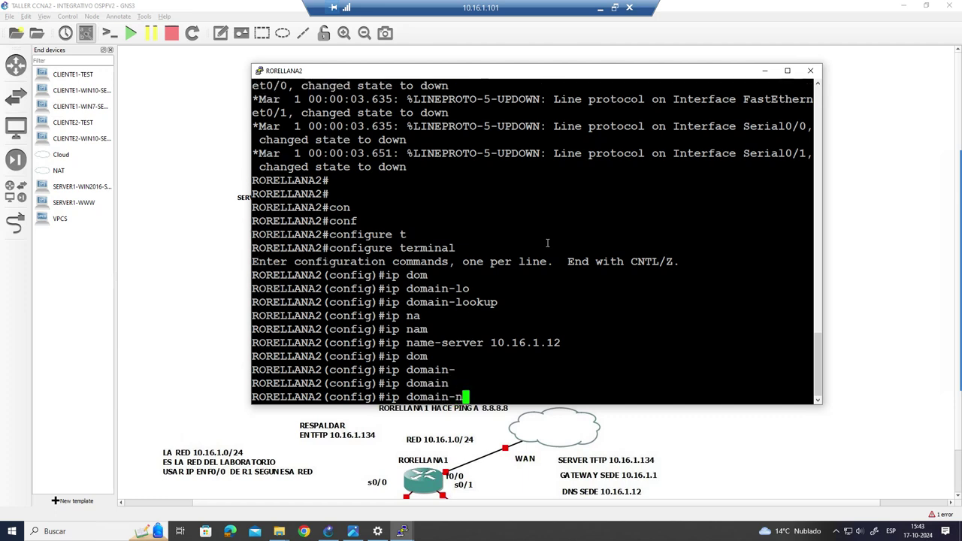
key("Tab")
type("rorel")
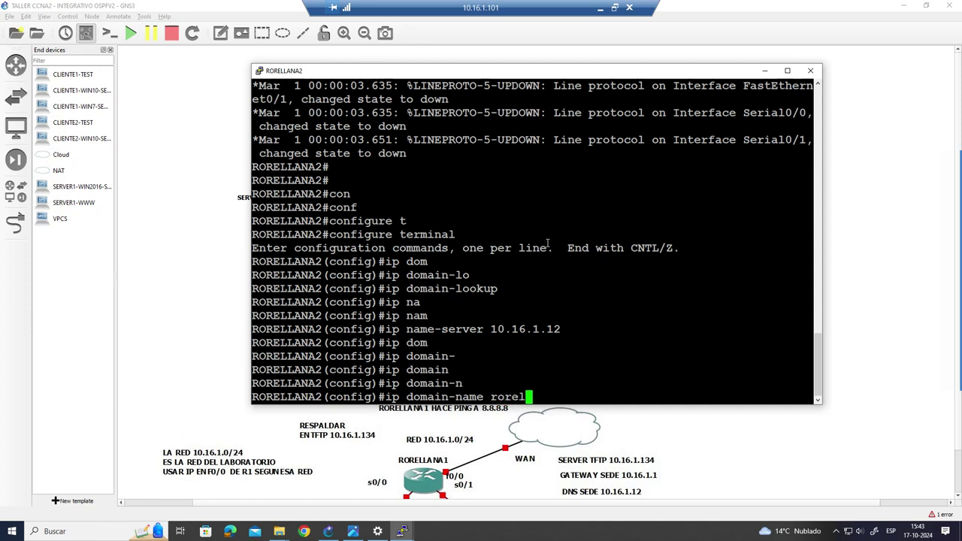
type("lana.net")
key("Return")
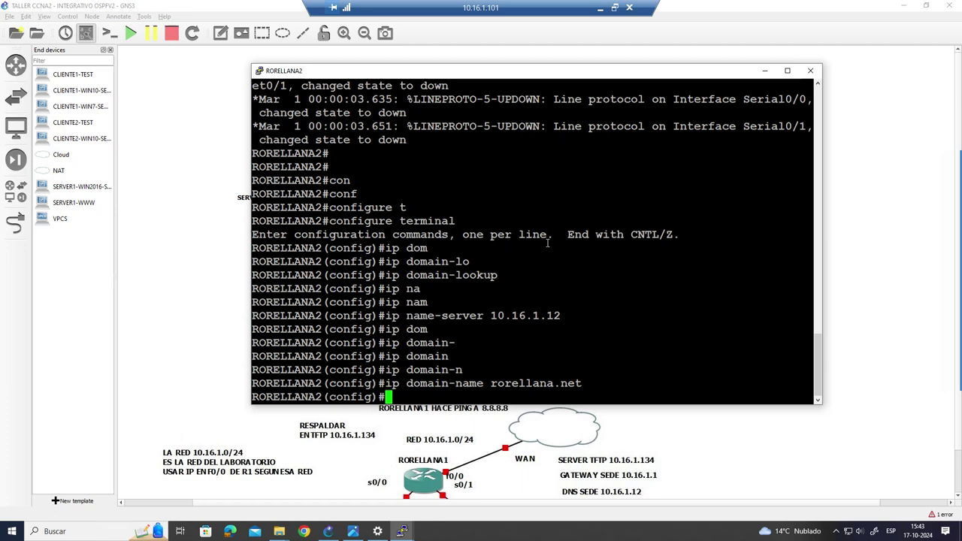
type("exit")
key("Return")
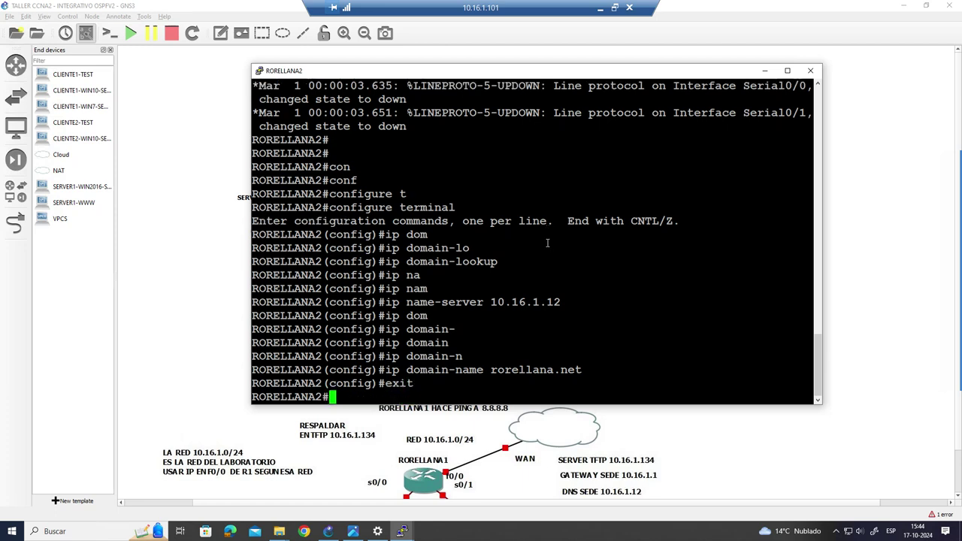
- Return to global configuration mode on RORELLANA2 and enter the configuration of interface serial 0/0
type("ins")
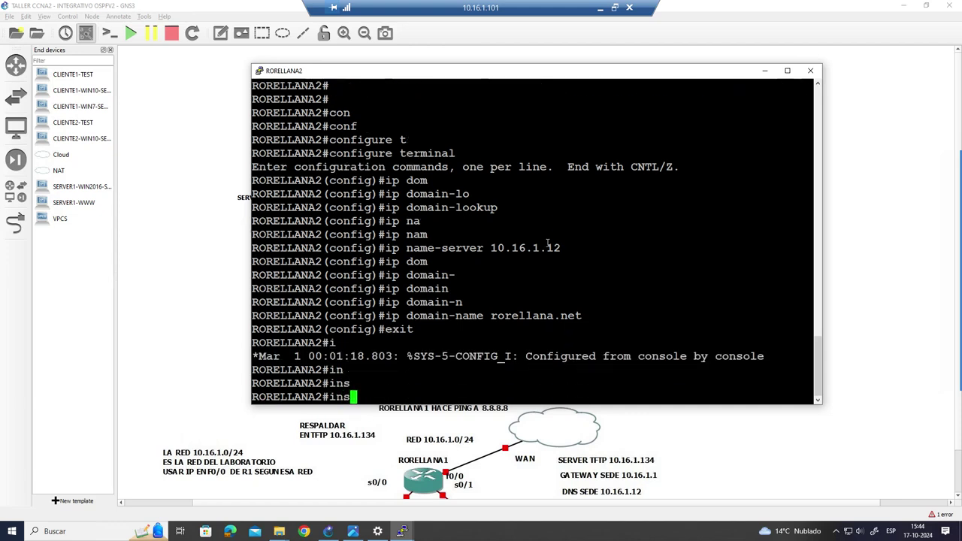
key("BackSpace")
key("BackSpace")
key("BackSpace")
type("con")
key("Tab")
type("f")
key("Tab")
type("t")
key("Tab")
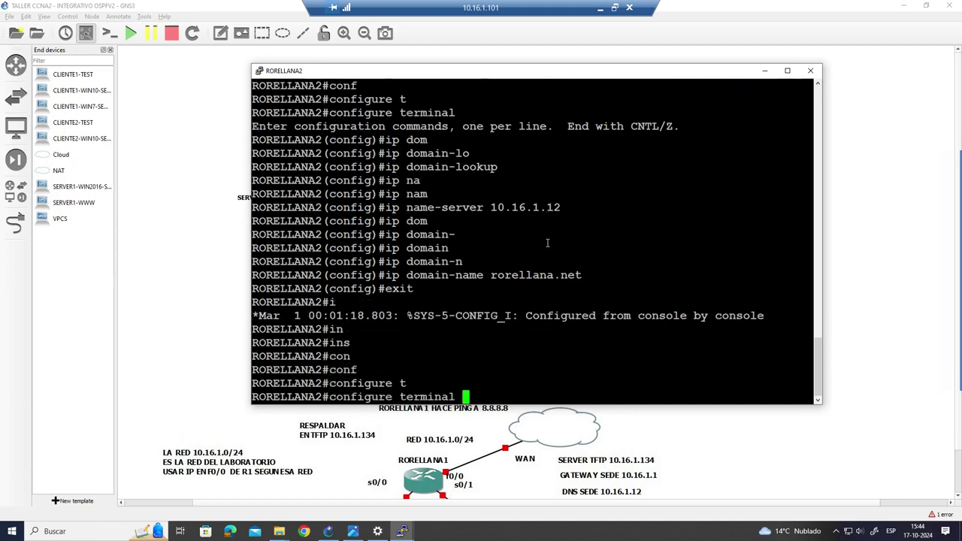
key("Return")
type("in")
key("Tab")
type("s")
key("Tab")
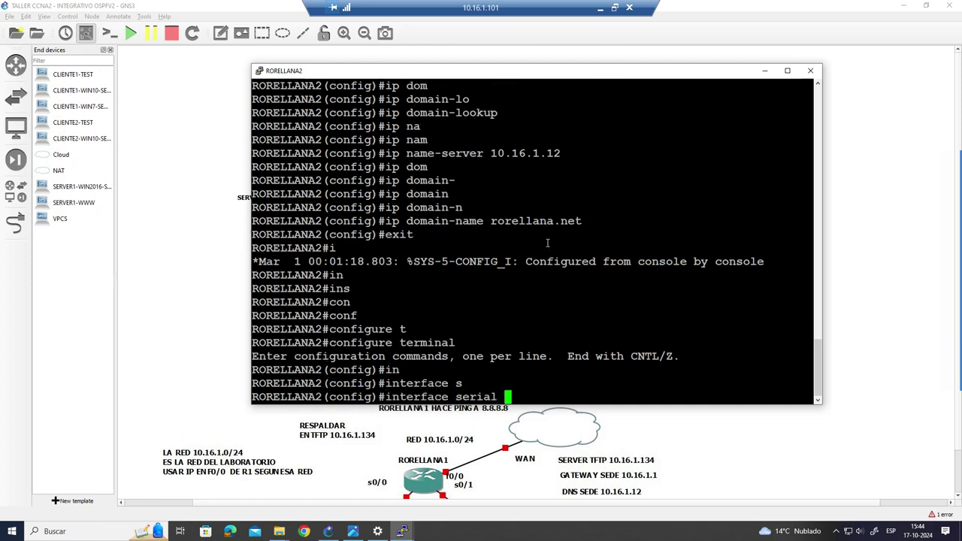
type("0/0")
key("Return")
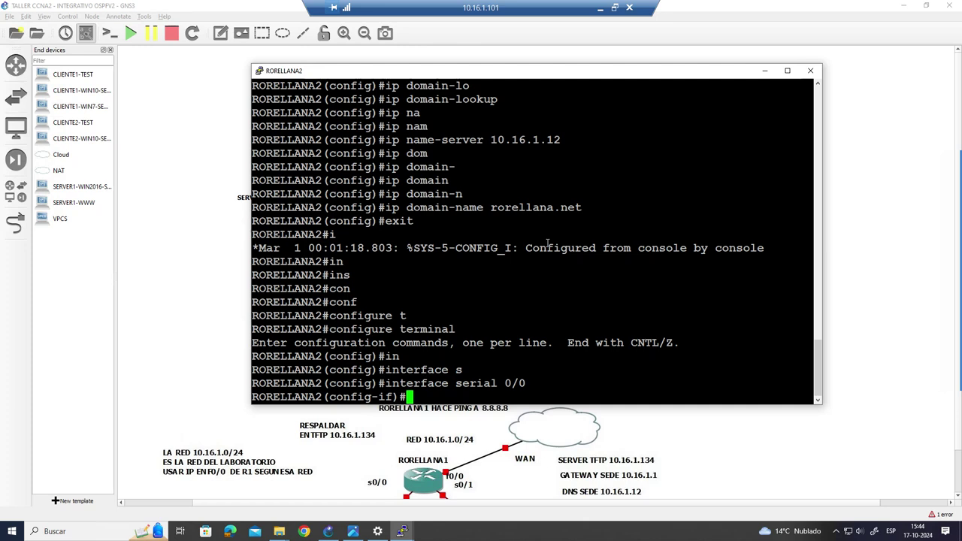
- Assign 10.10.10.1 with mask 255.255.255.252 to RORELLANA2's serial 0/0
type("ip add")
key("Tab")
type("10.")
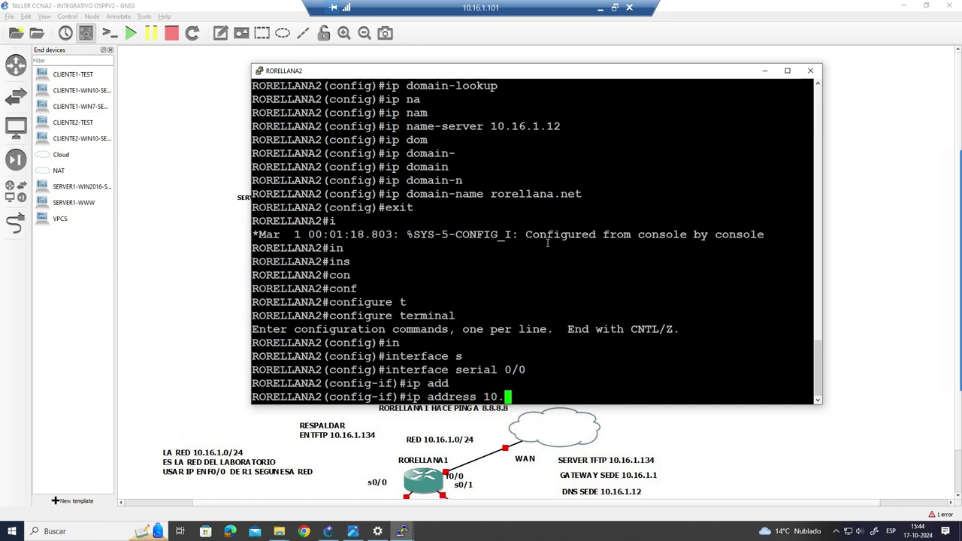
type("10.10.1 255.255.255.252")
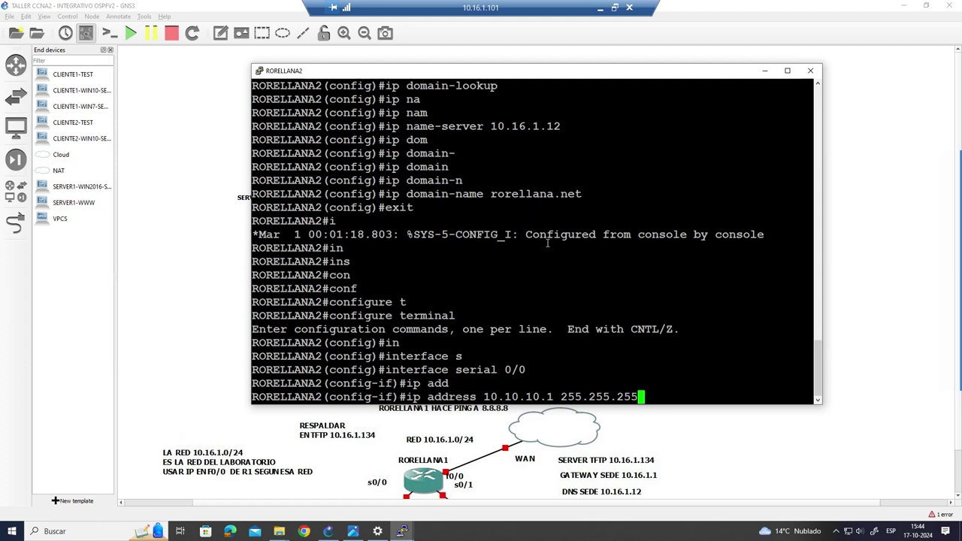
key("Return")
- Enable RORELLANA2's serial 0/0 interface with no shutdown
type("no sh")
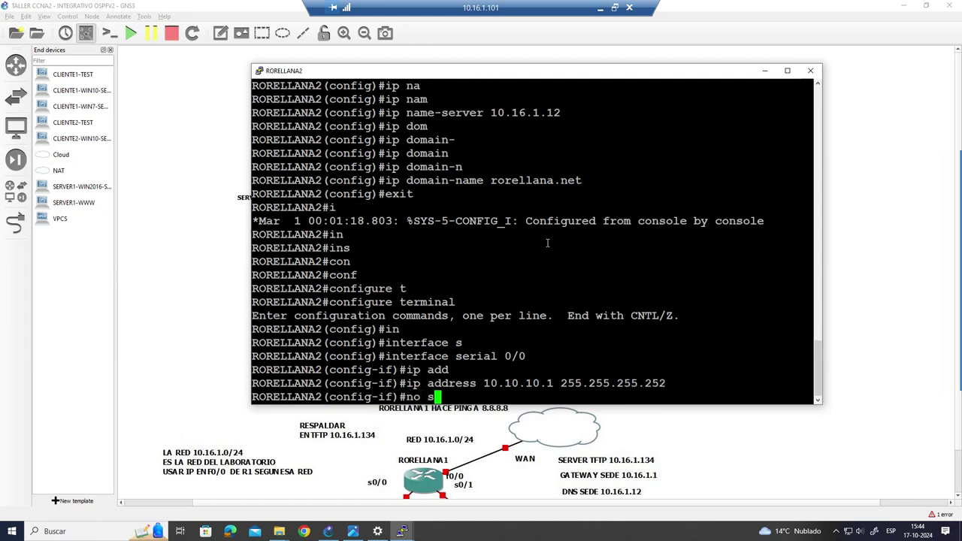
key("Return")
type("no shutdown")
key("Return")
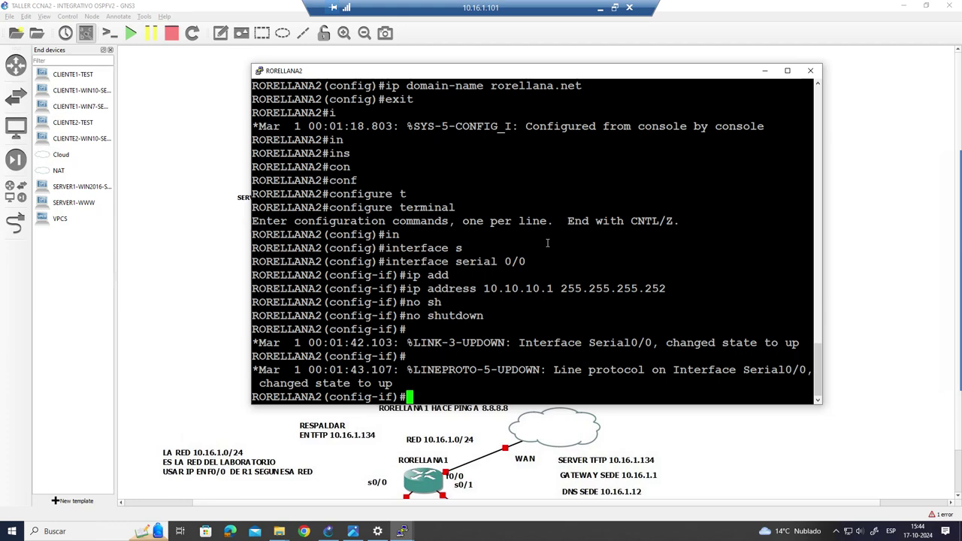
- Move RORELLANA2's console off the topology and examine the server network addressing in the reference diagram
left_click_drag(419, 71, 454, 190)
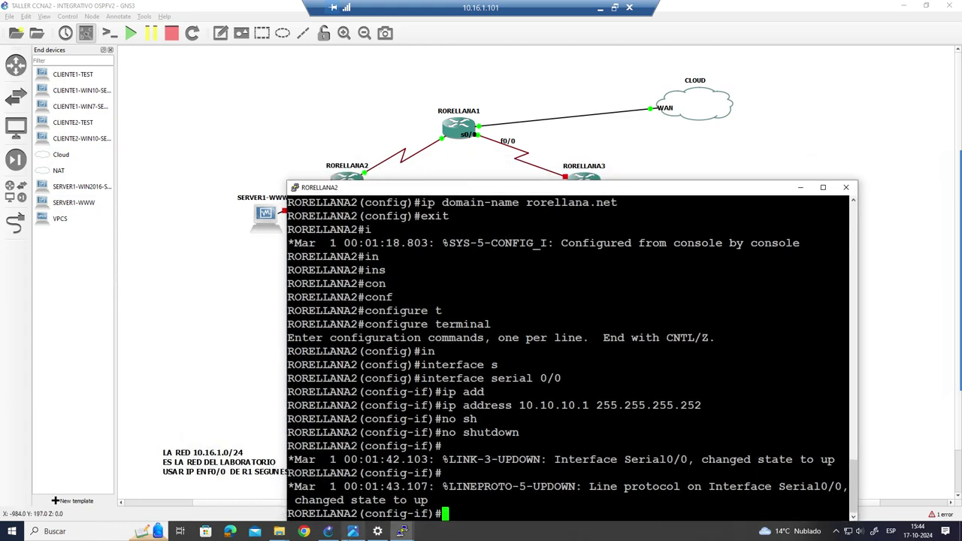
left_click(349, 532)
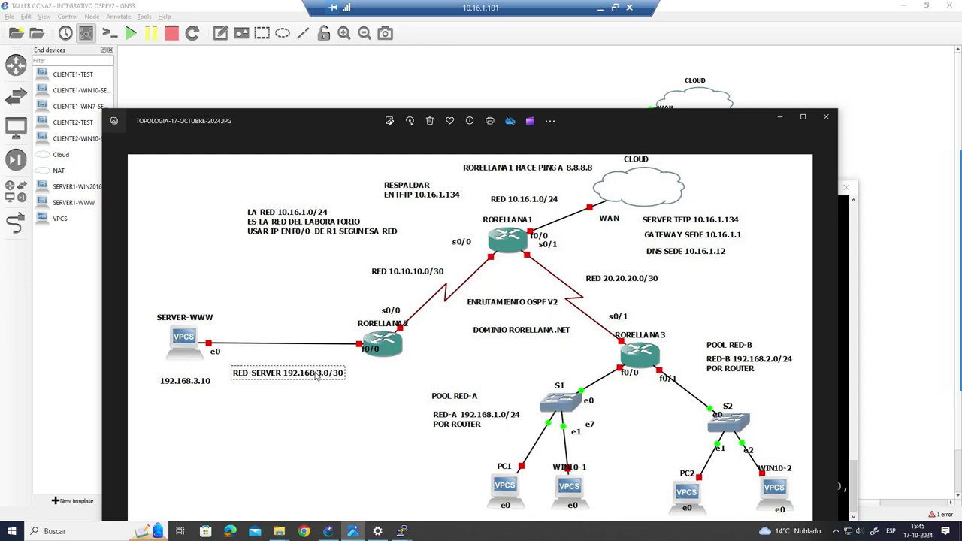
- Bring RORELLANA2's console back to the front and place it over the topology
left_click(184, 381)
left_click(614, 65)
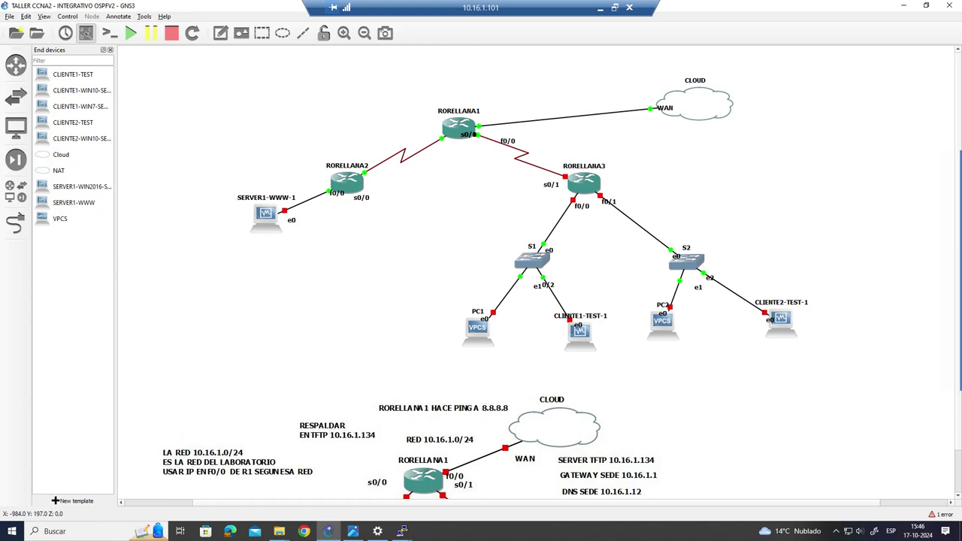
left_click(402, 531)
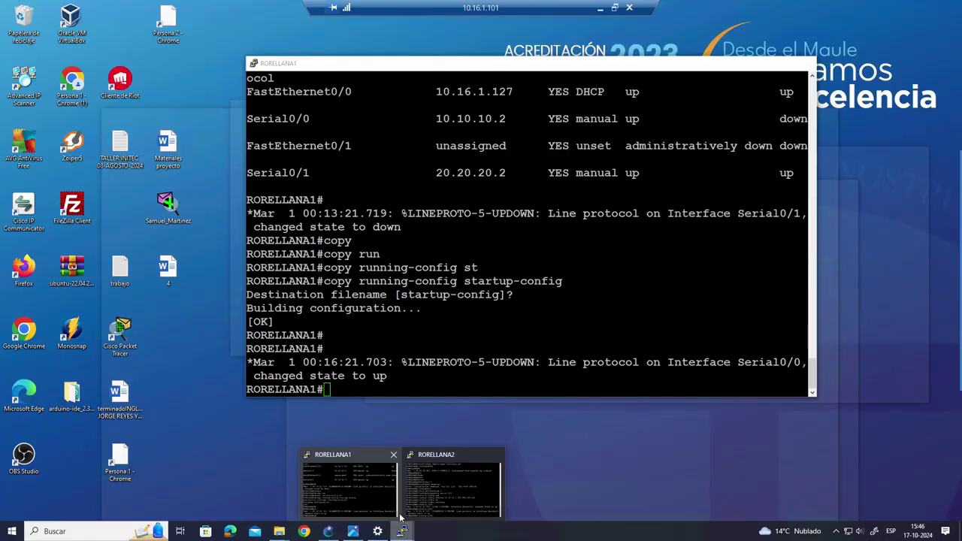
mouse_move(432, 517)
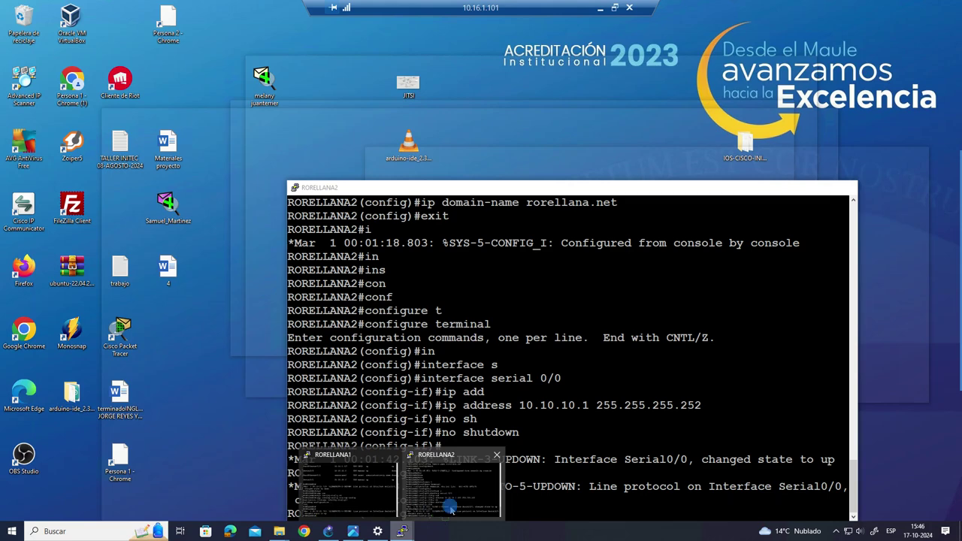
left_click(450, 511)
left_click_drag(534, 188, 543, 85)
- Switch RORELLANA2 to the configuration of interface fastEthernet 0/0 and enable it with no shutdown
type("exit")
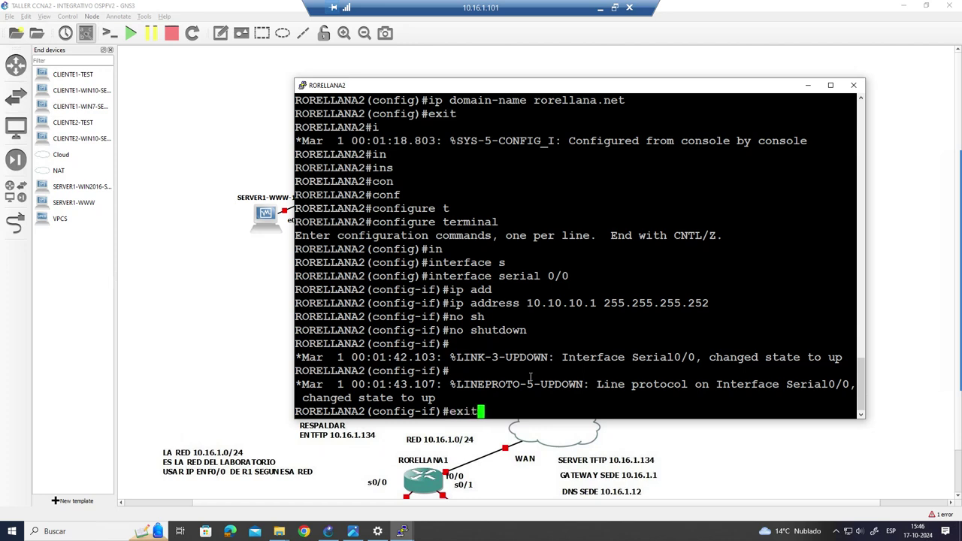
key("Return")
type("in")
key("Tab")
type("f")
key("Tab")
type("0/0")
key("Return")
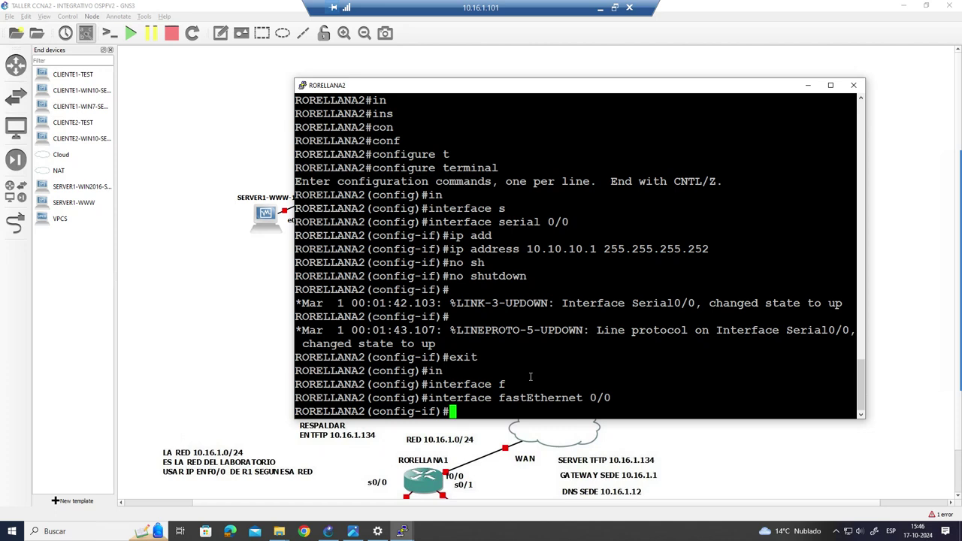
type("no sh")
key("Tab")
key("Return")
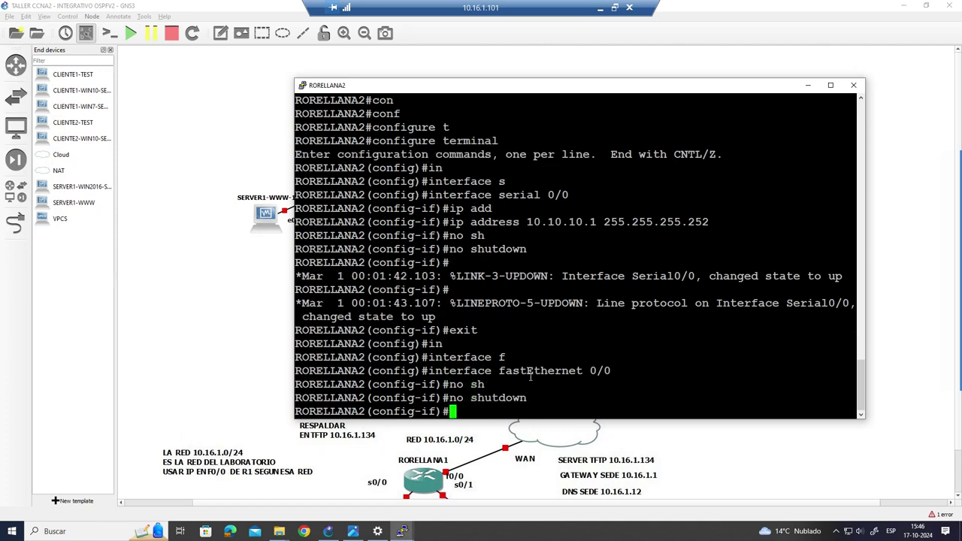
- Assign 192.168.3.1 with mask 255.255.255.252 to RORELLANA2's fastEthernet 0/0
type("ip add")
key("Tab")
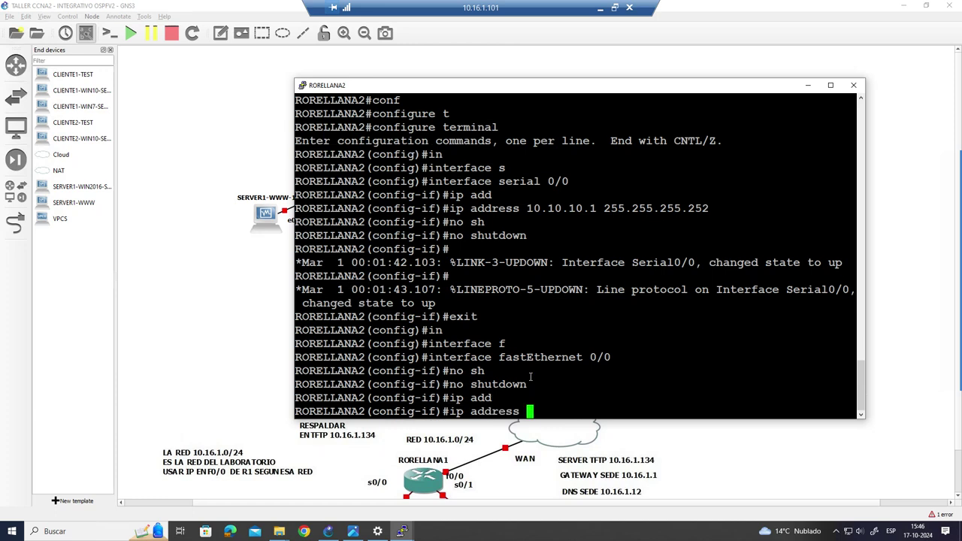
type("192.168.2")
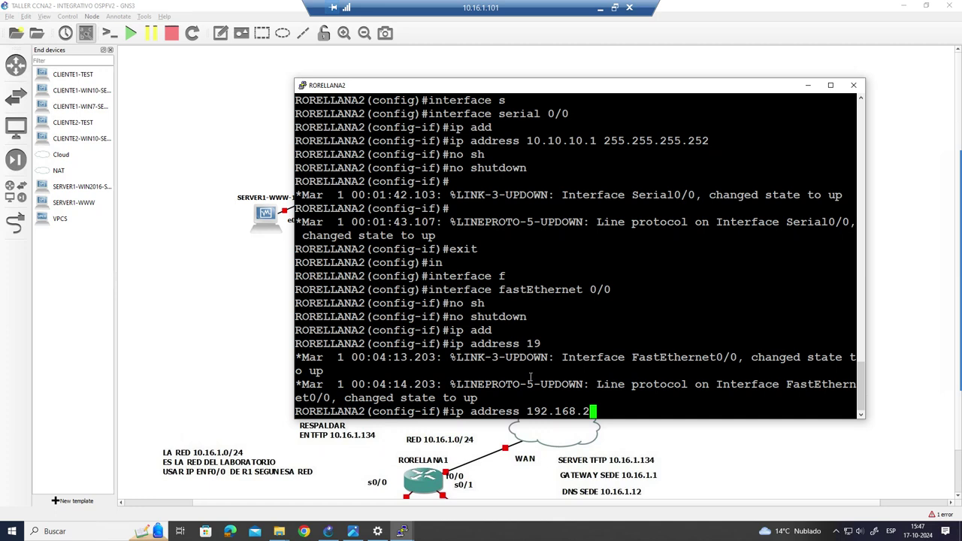
key("BackSpace")
type("3.1 255.255.255")
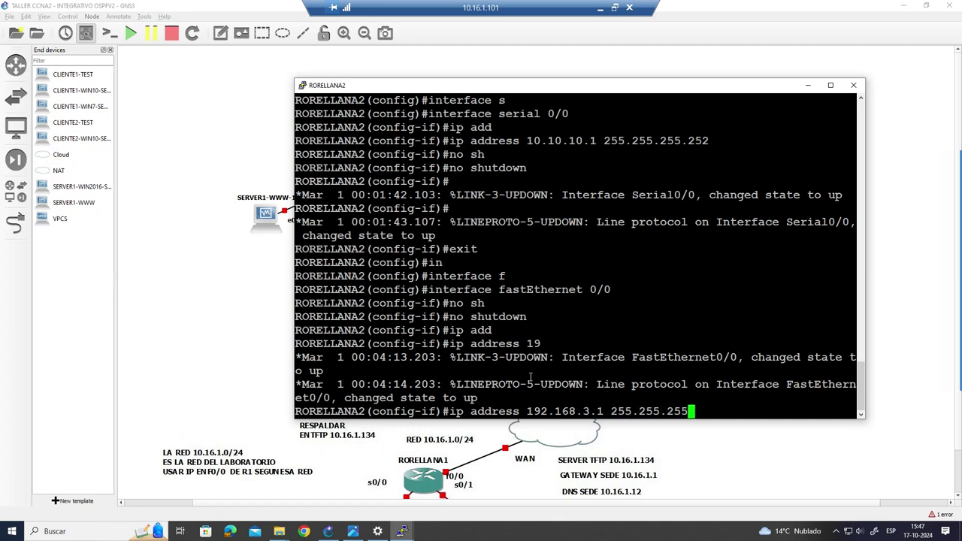
type(".252")
key("Return")
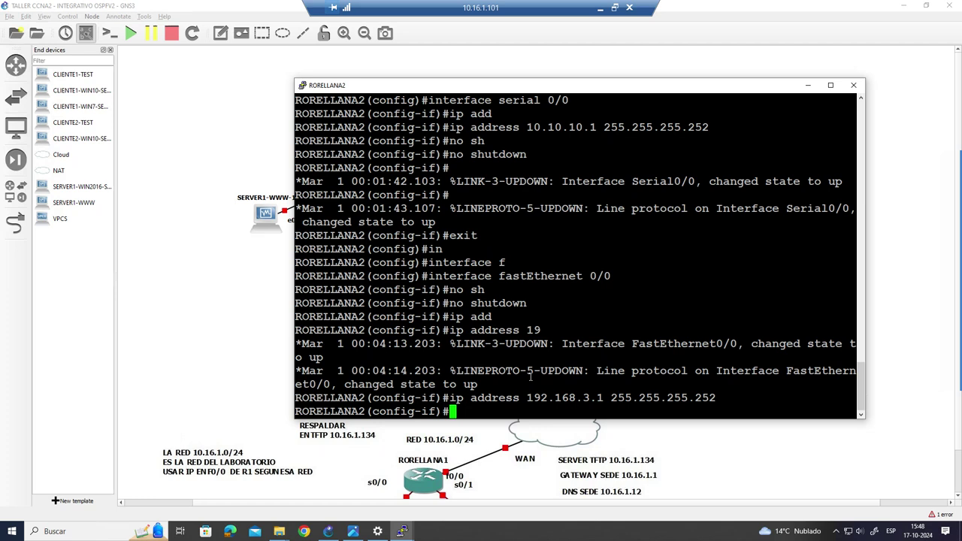
- Exit interface and global configuration on RORELLANA2 to return to privileged mode
type("exit")
key("Return")
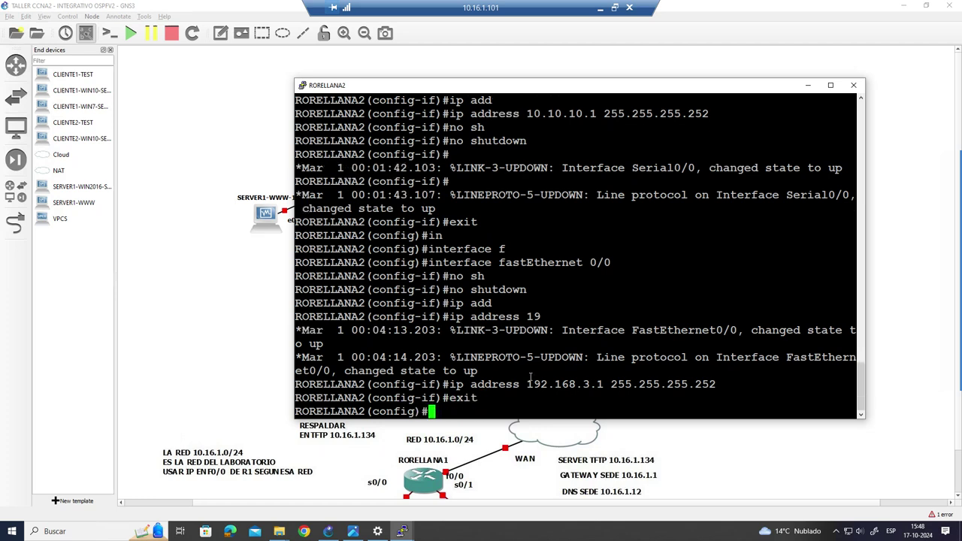
type("exit")
key("Return")
key("Return")
- Check RORELLANA2's interface addresses and status with show ip interface brief
type("sh")
key("Tab")
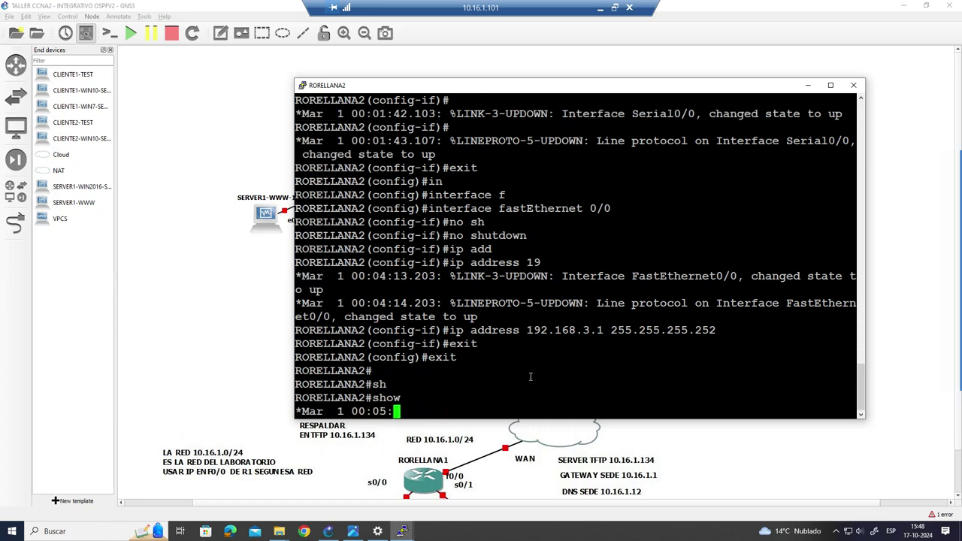
type("ip in")
key("Tab")
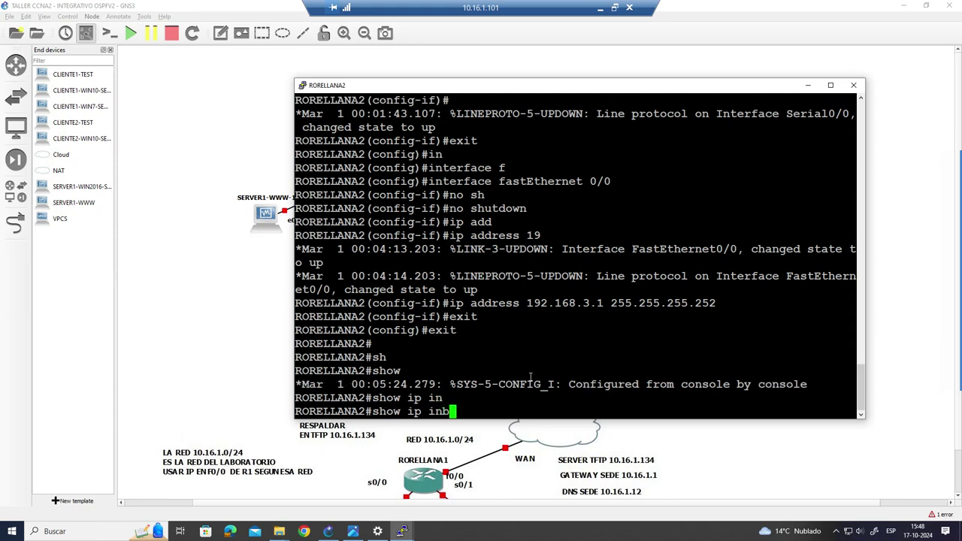
type("br")
key("Tab")
key("BackSpace")
key("BackSpace")
key("Tab")
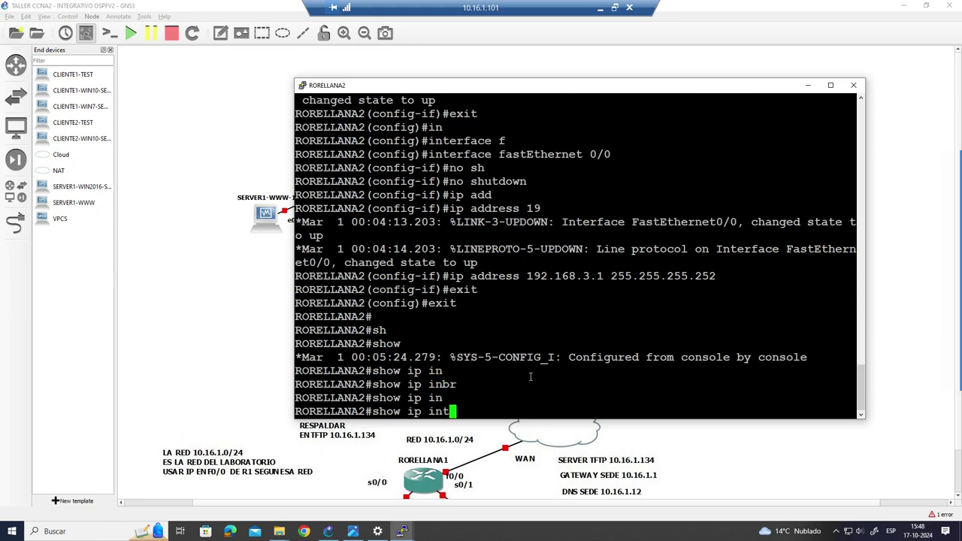
type("t")
key("Tab")
type("br")
key("Tab")
key("Return")
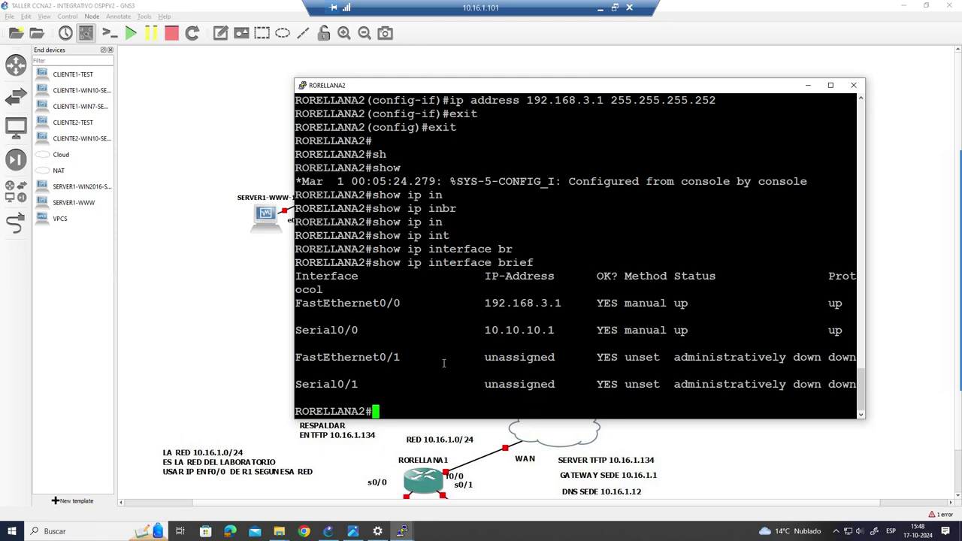
- Examine RORELLANA3's interfaces and connected networks in the reference diagram, then return to the topology
left_click(218, 360)
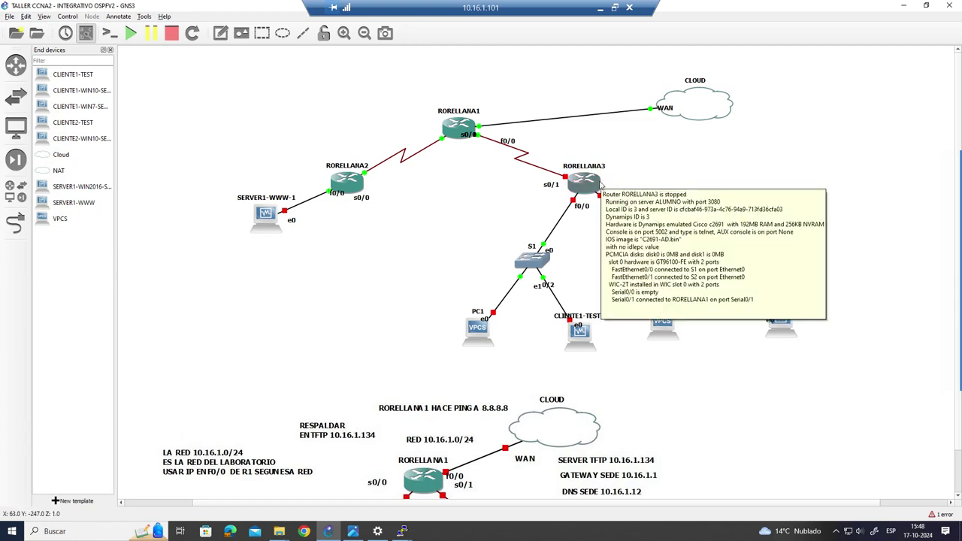
left_click(403, 531)
left_click(356, 531)
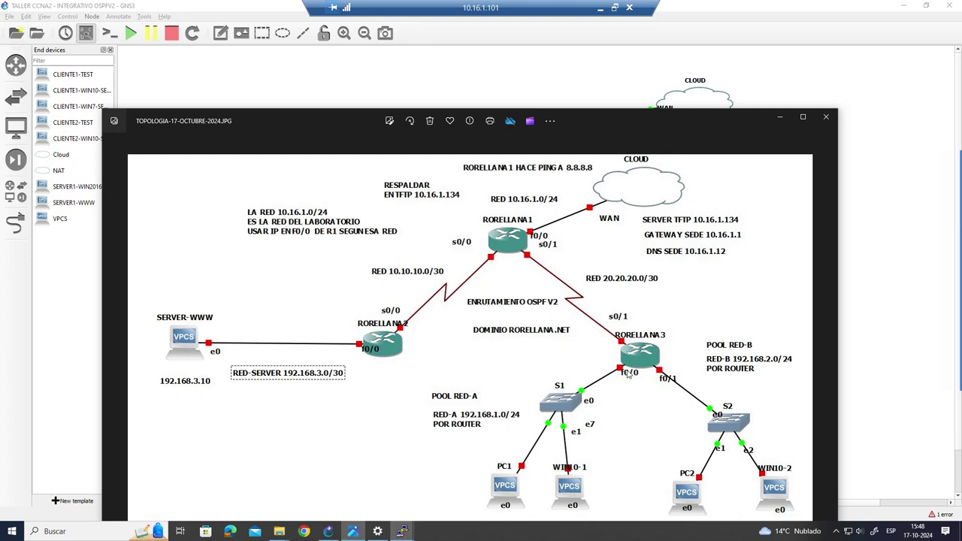
left_click(875, 289)
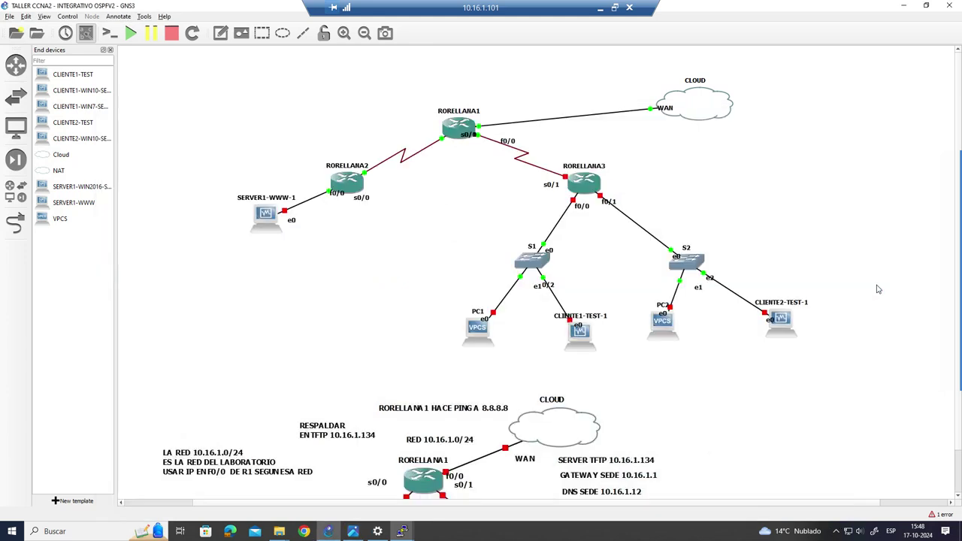
- Start router RORELLANA3 and open its custom console with Putty (normal standalone version)
right_click(580, 185)
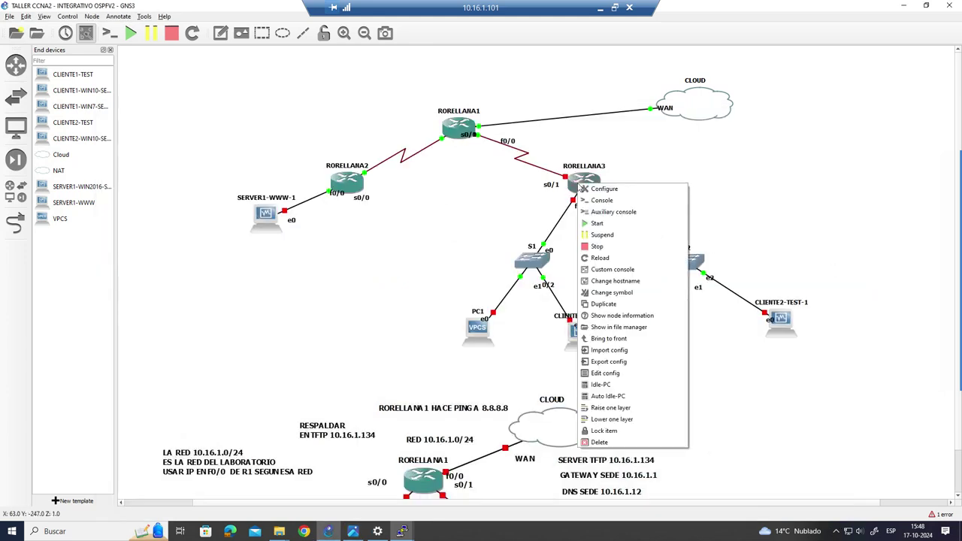
left_click(596, 225)
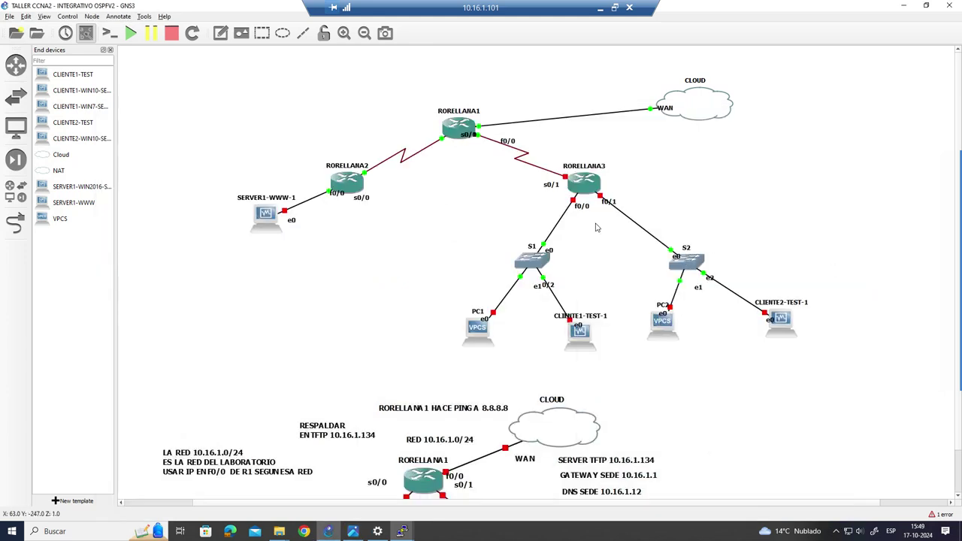
right_click(584, 187)
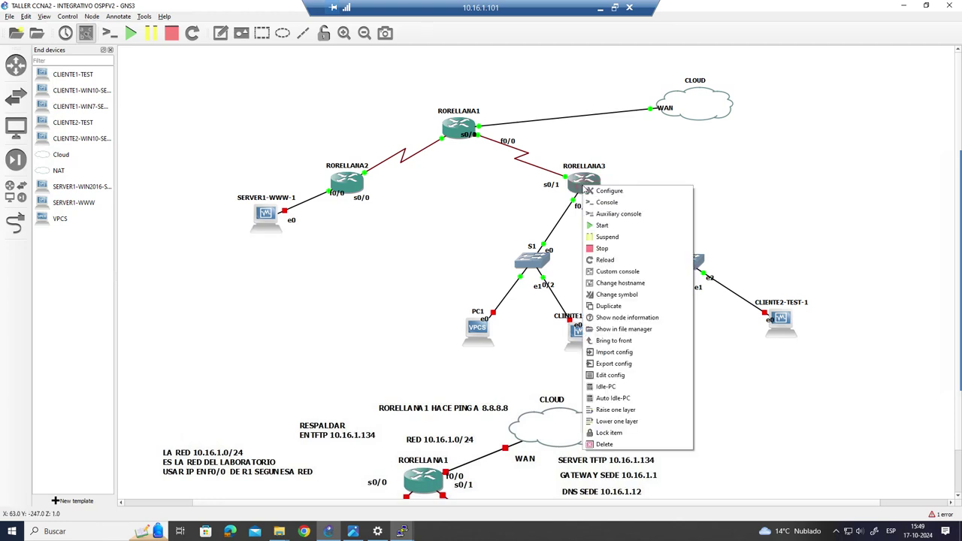
left_click(638, 271)
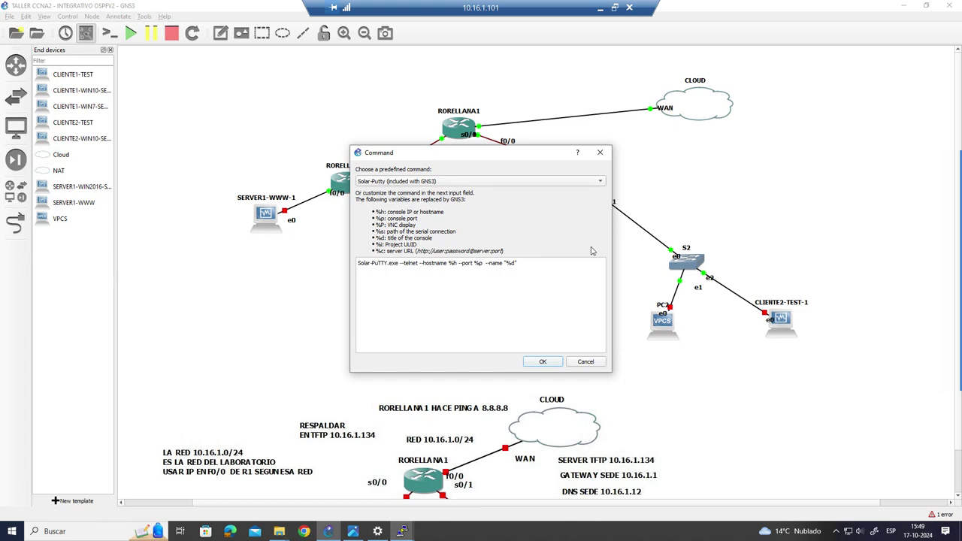
left_click(401, 183)
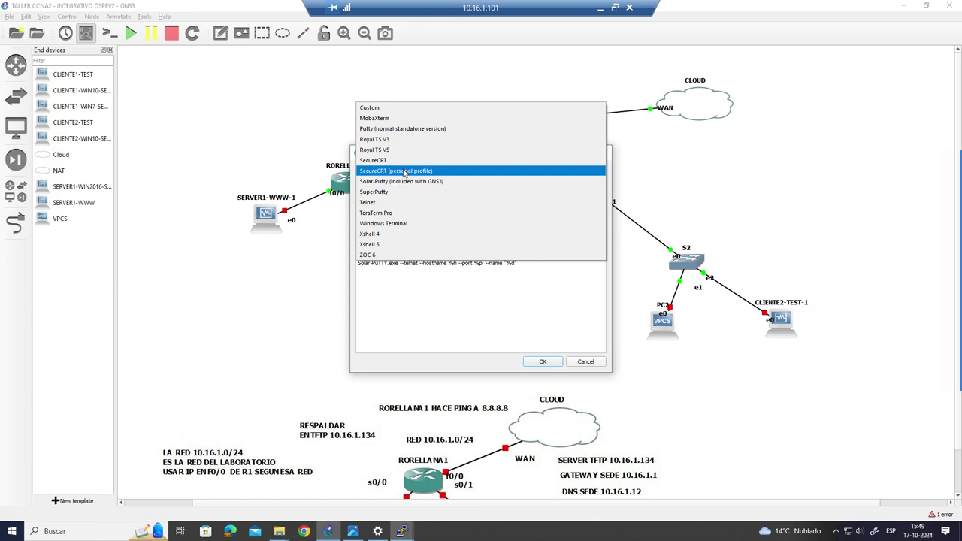
left_click(402, 130)
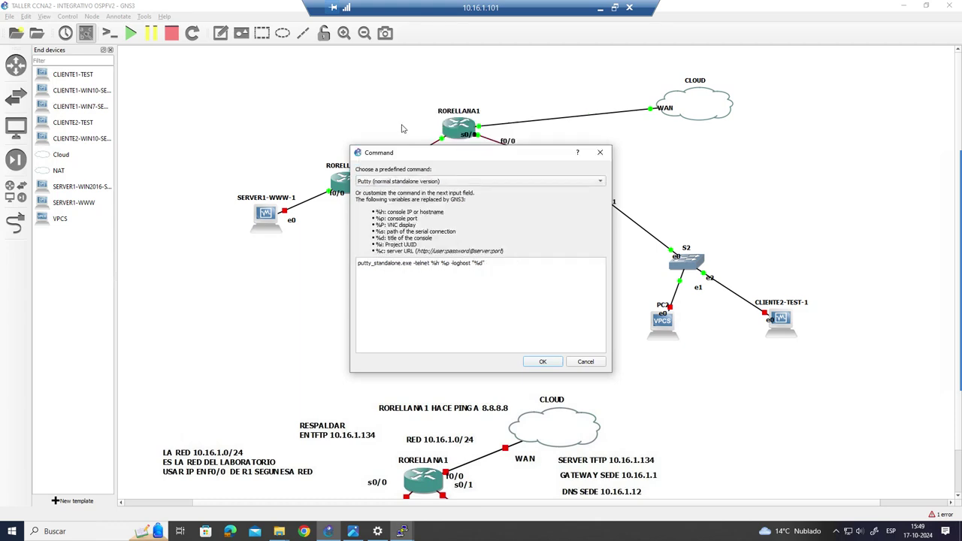
left_click(542, 362)
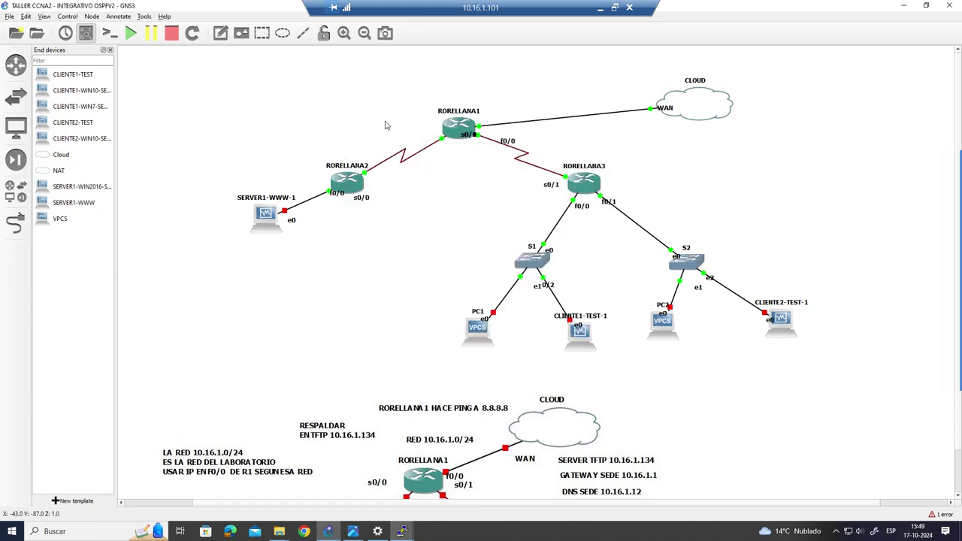
left_click_drag(286, 92, 399, 96)
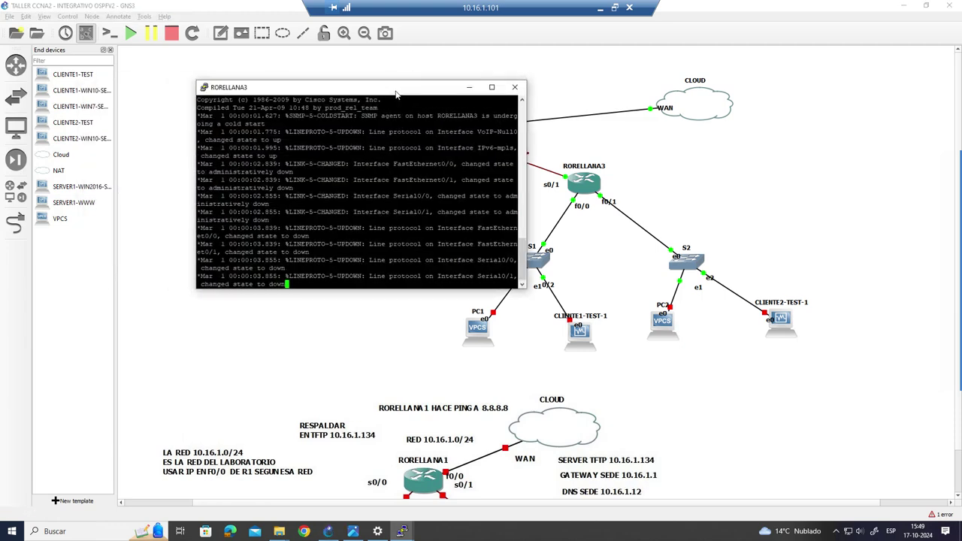
right_click(370, 91)
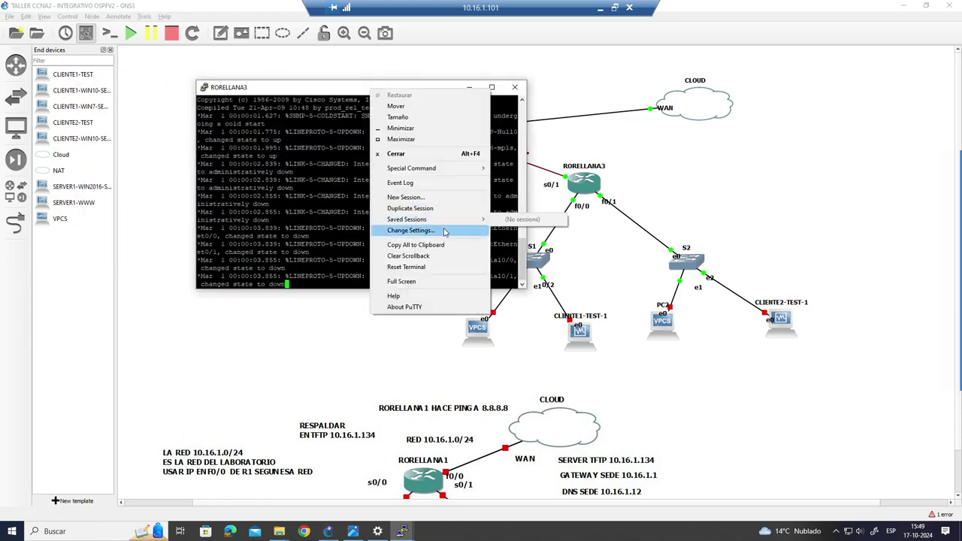
left_click(445, 224)
left_click(407, 245)
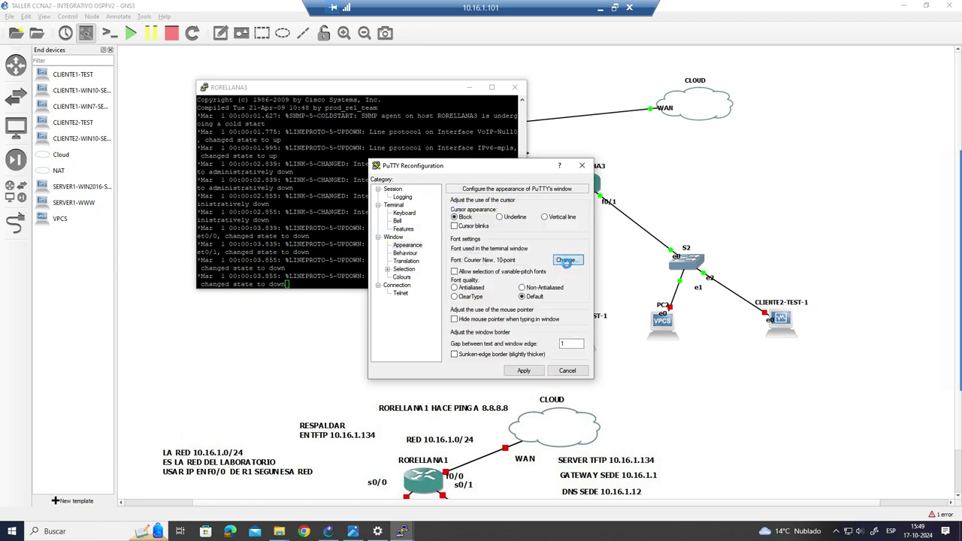
left_click(568, 260)
left_click(562, 307)
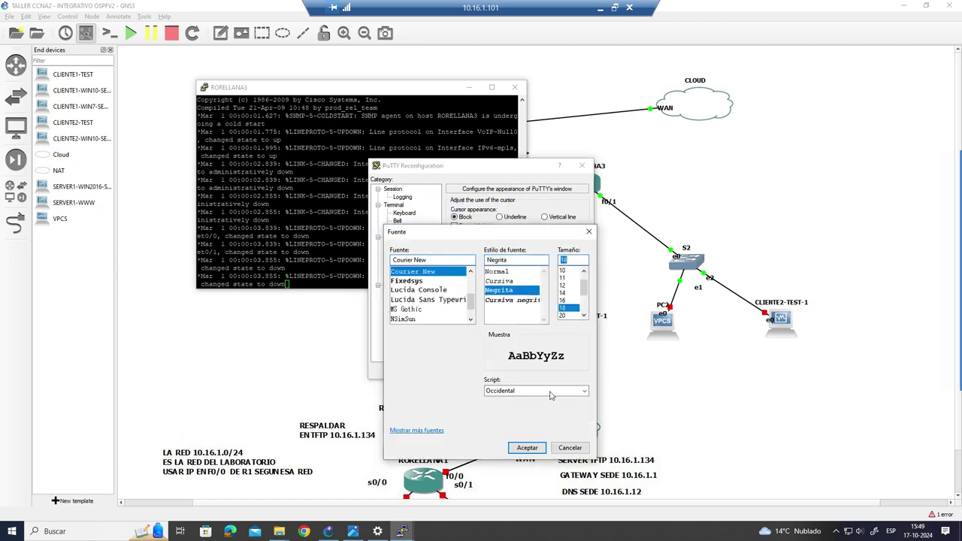
left_click(526, 447)
left_click(526, 371)
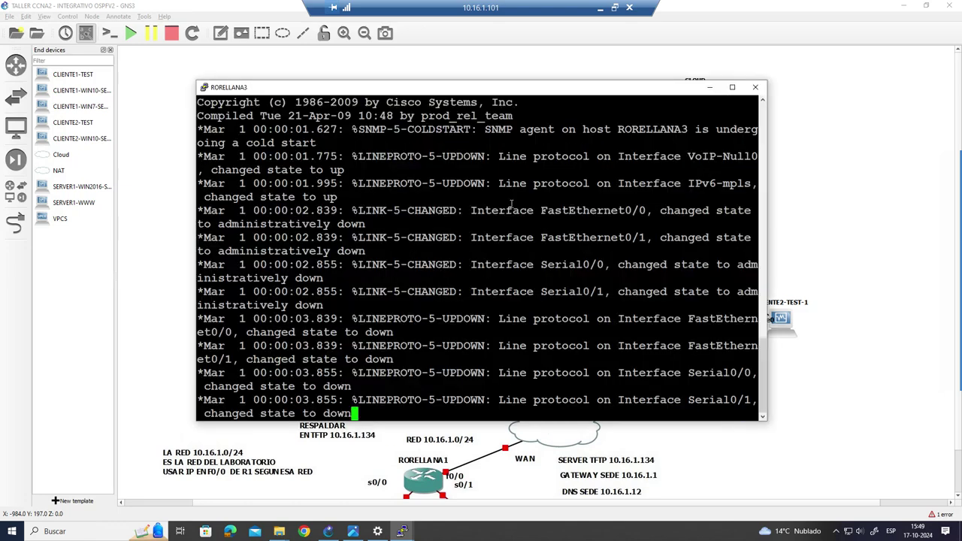
left_click_drag(483, 88, 532, 78)
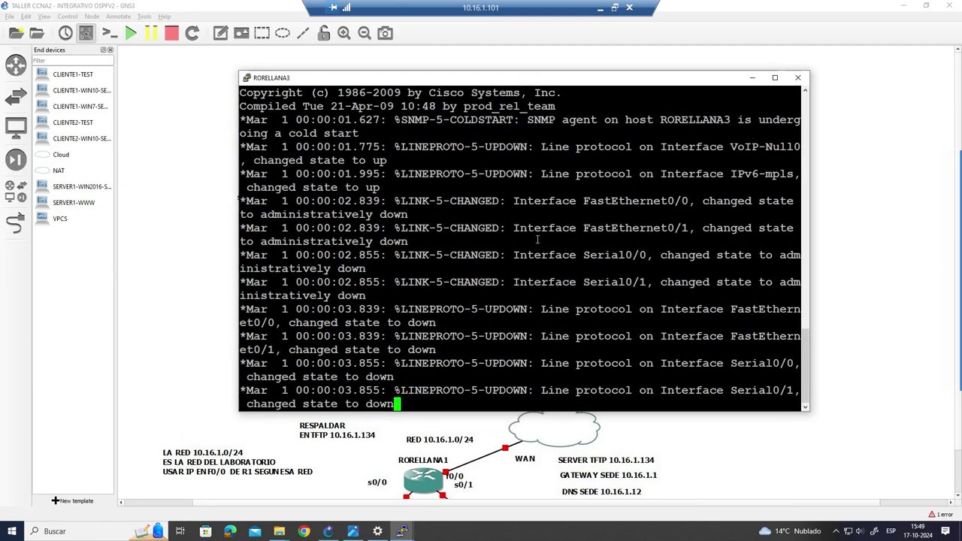
- Activate RORELLANA3's console prompt and enter global configuration mode with configure terminal
key("Return")
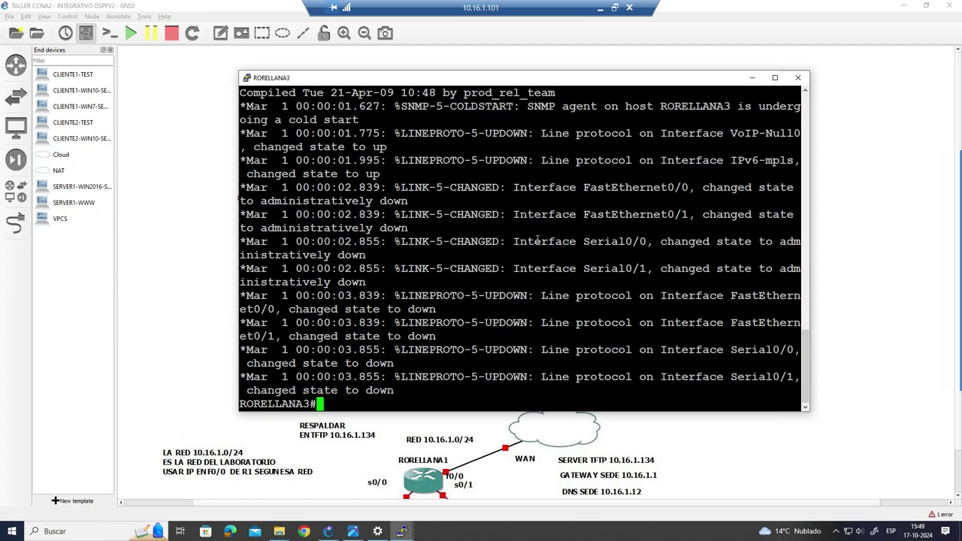
type("cobf")
key("Tab")
key("BackSpace")
key("BackSpace")
key("BackSpace")
type("on")
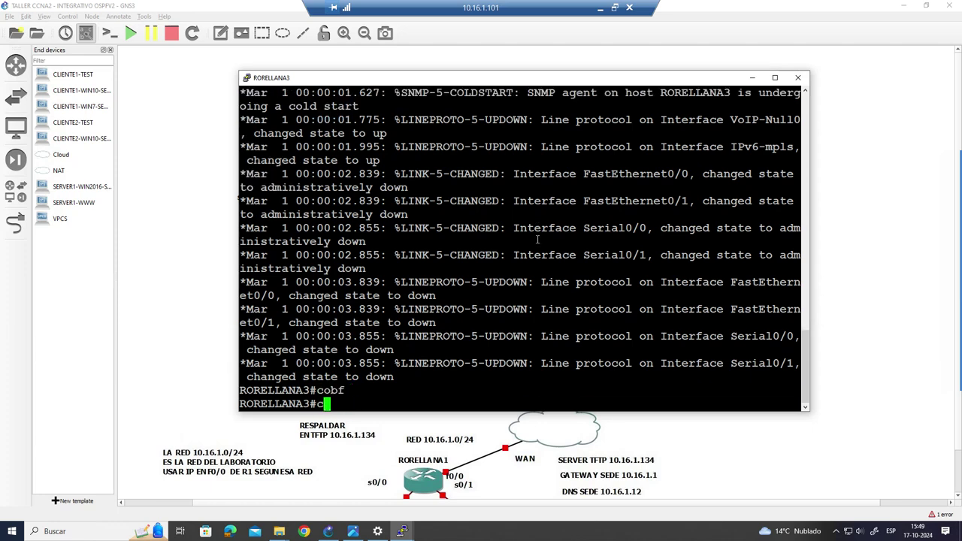
key("Tab")
type("f")
key("Tab")
type("t")
key("Tab")
key("Return")
type("in")
key("Tab")
key("BackSpace")
key("BackSpace")
key("BackSpace")
key("BackSpace")
key("BackSpace")
key("BackSpace")
key("BackSpace")
key("BackSpace")
key("BackSpace")
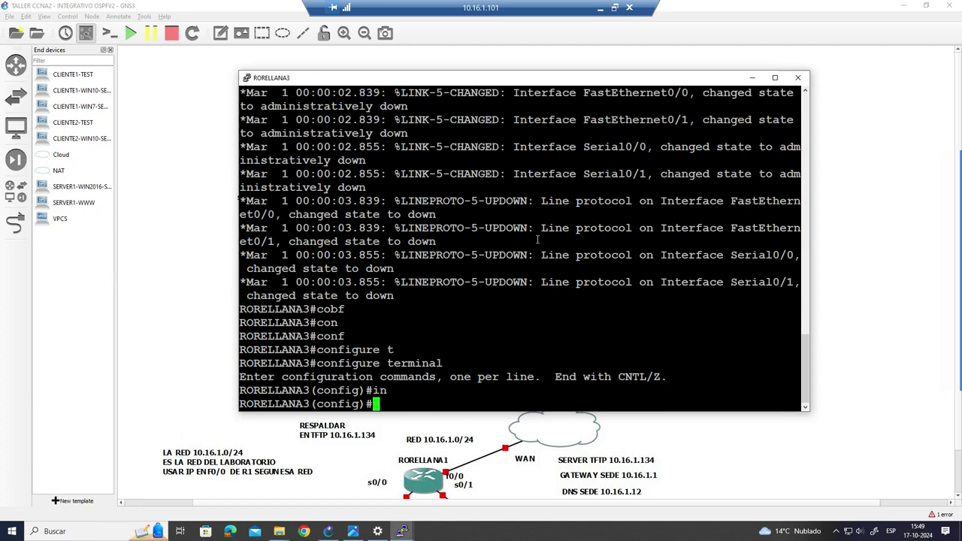
- Enable DNS lookup on RORELLANA3 with ip domain-lookup
type("ip dom")
key("Tab")
type("-lo")
key("Tab")
key("Return")
- Set RORELLANA3's DNS server to 10.16.1.12 with the ip name-server command
type("ip nam")
key("Tab")
type("10")
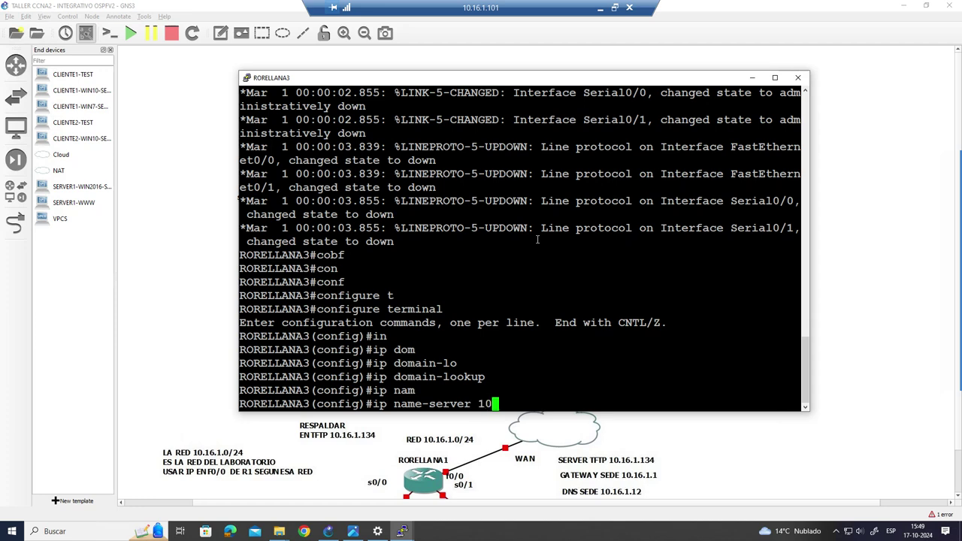
type(".16.1.12")
key("Return")
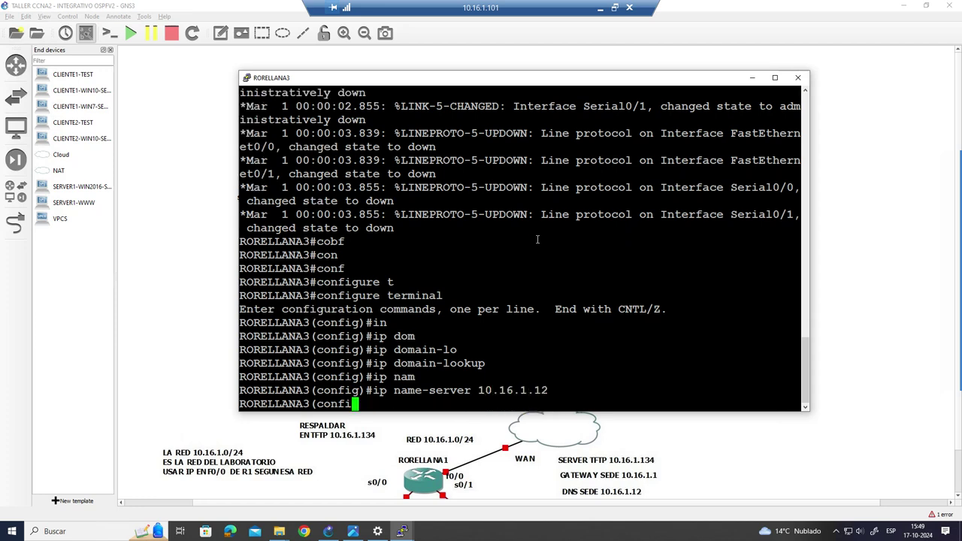
- Set RORELLANA3's domain name to rorellana.net with the ip domain-name command
type("ip doma")
key("Tab")
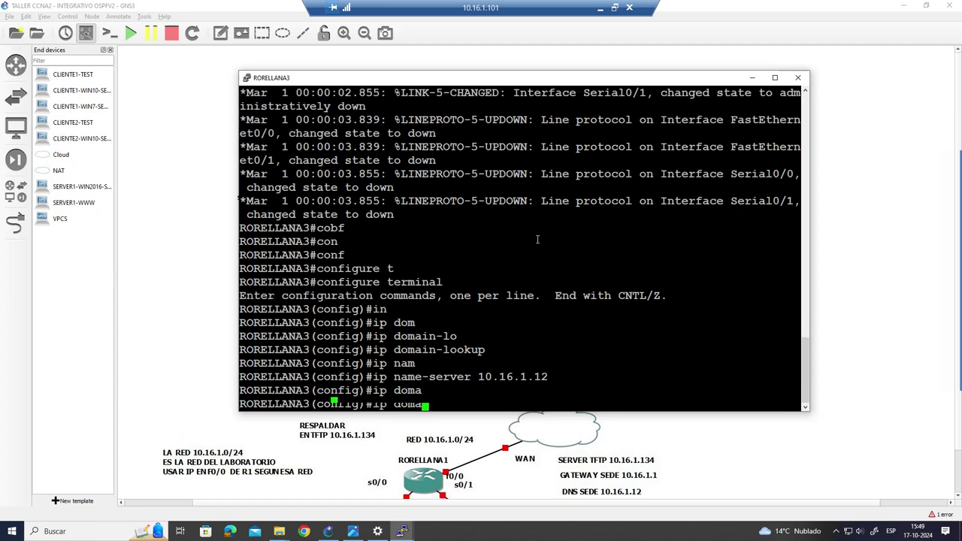
type("in-n")
key("Tab")
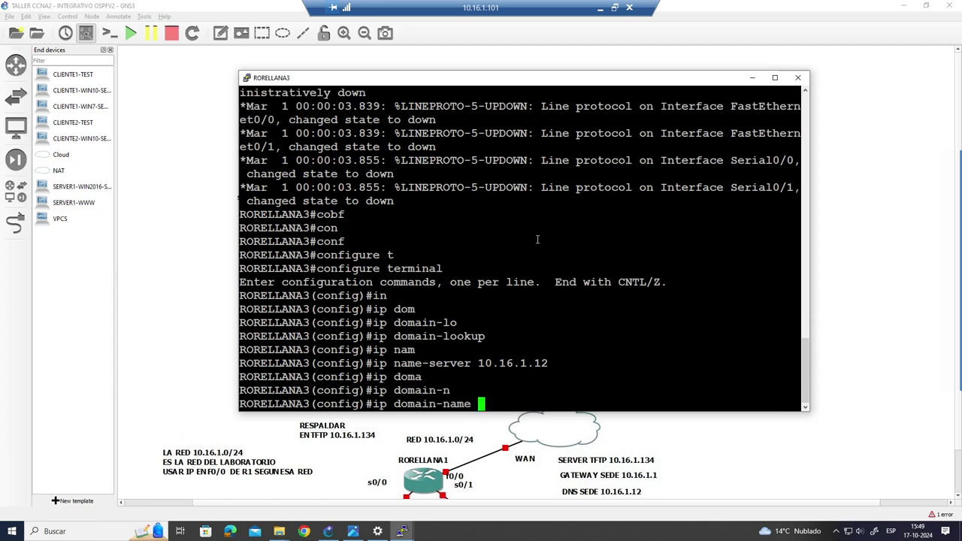
type("rorellana.net")
key("Return")
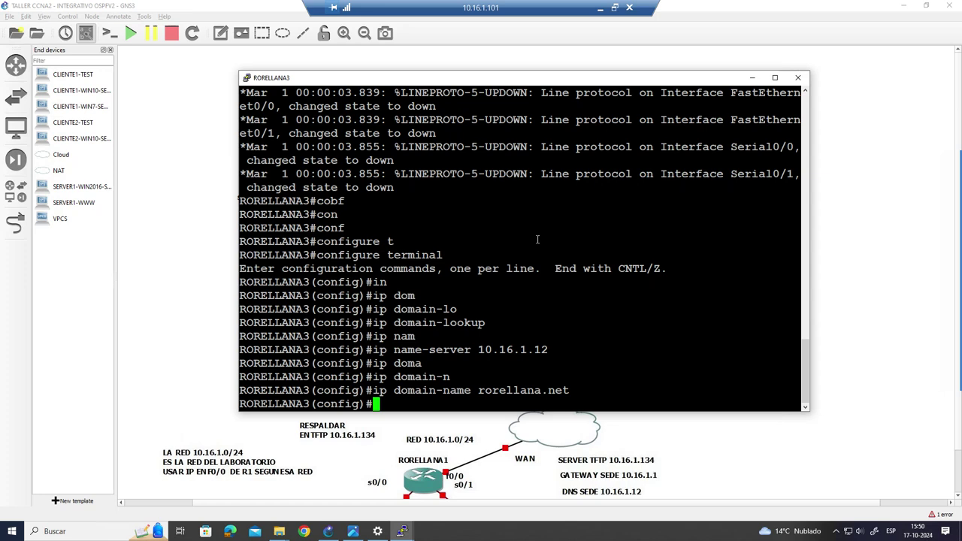
- Enter configuration of RORELLANA3's interface serial 0/1 and enable it with no shutdown
type("in")
key("Tab")
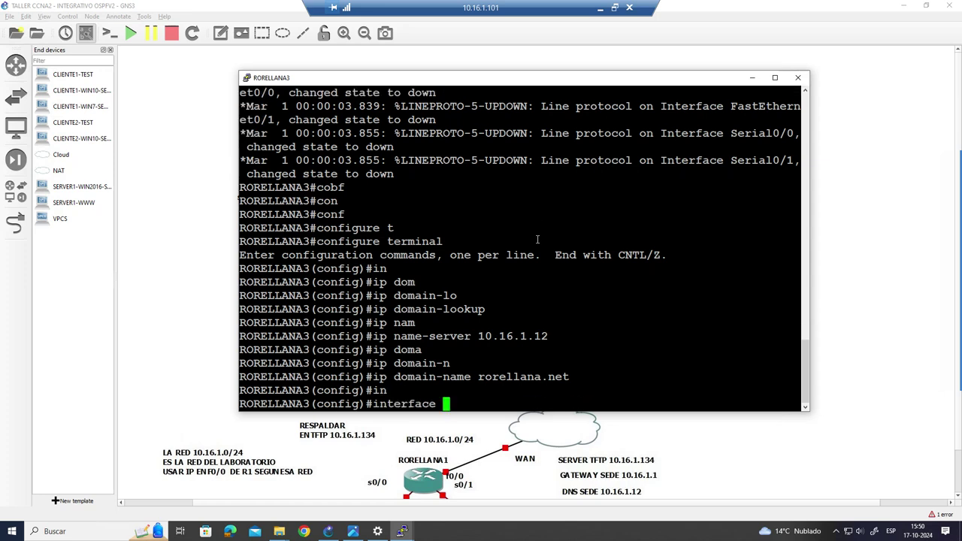
type("s")
key("Tab")
type("0/1")
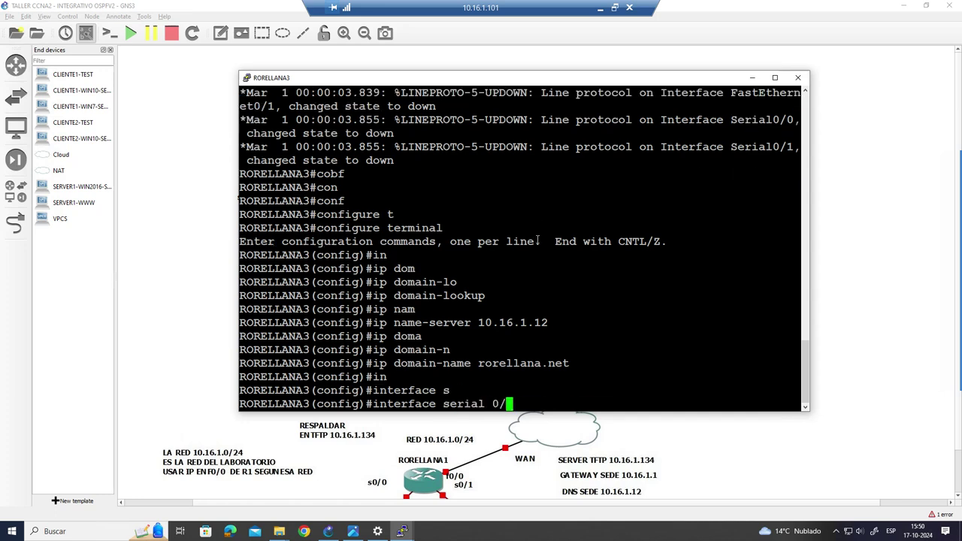
key("Return")
type("no sh")
key("Tab")
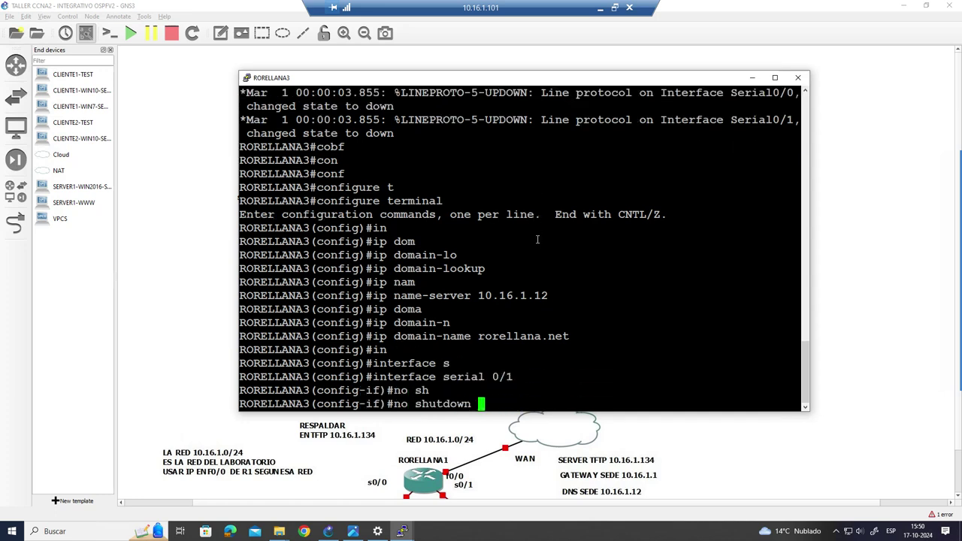
key("Return")
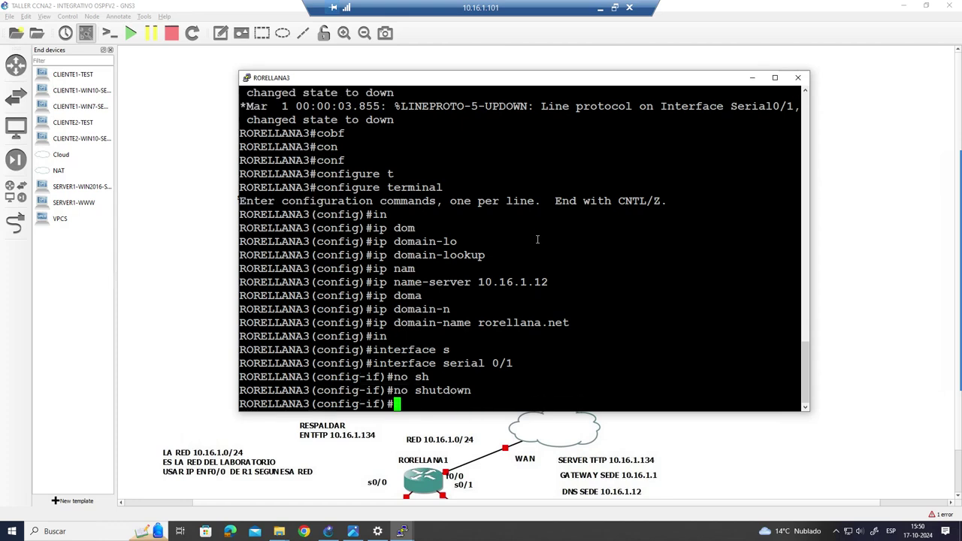
- Assign IP address 20.20.20.2 with mask 255.255.255.252 to RORELLANA3's serial 0/1 interface
type("ip add")
key("Tab")
type("20.20.20C1.")
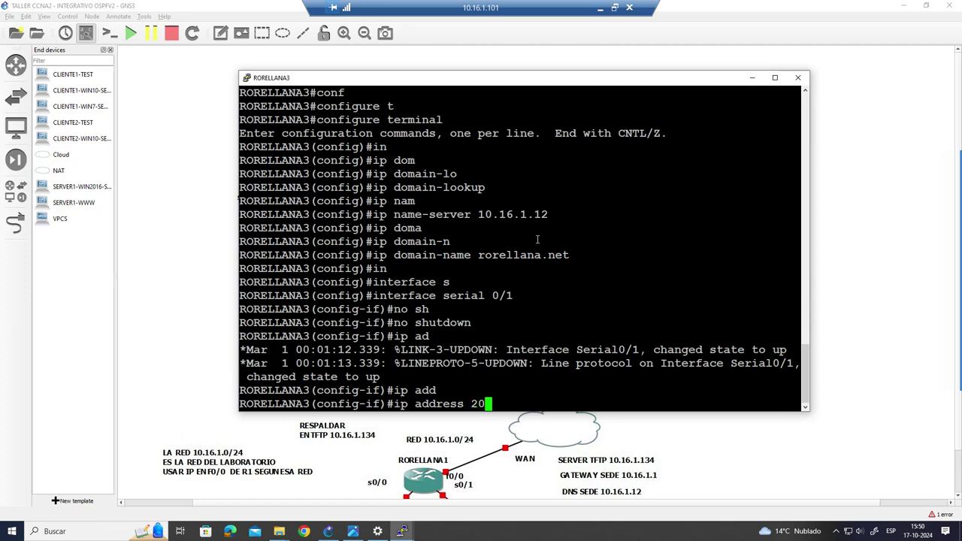
key("BackSpace")
key("BackSpace")
key("BackSpace")
type(".2 255.255.255.252")
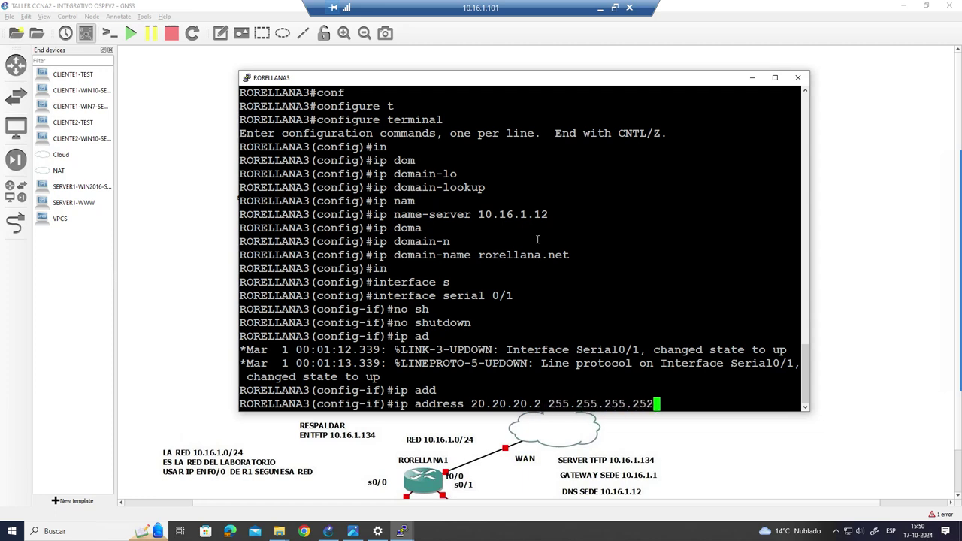
key("Return")
- Save RORELLANA3's running configuration with do write
type("do write")
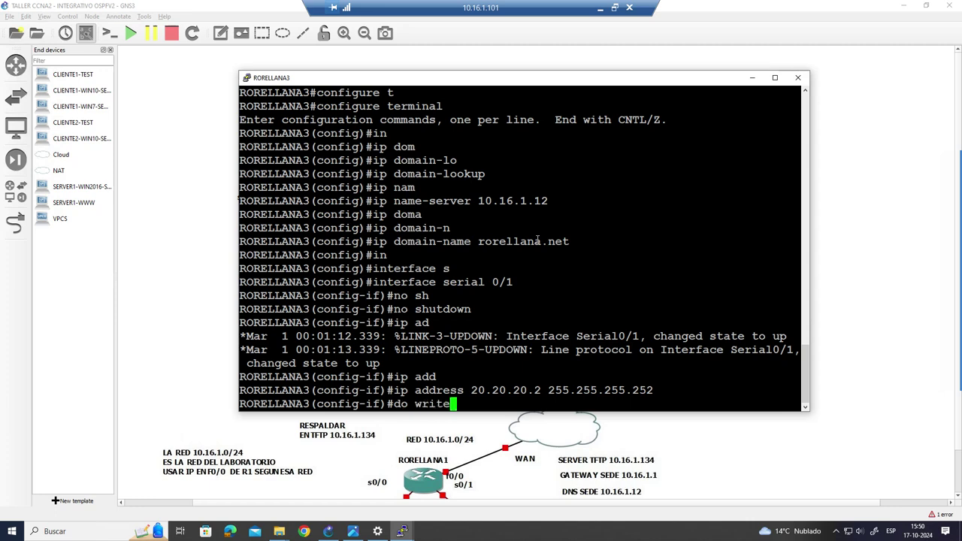
key("Return")
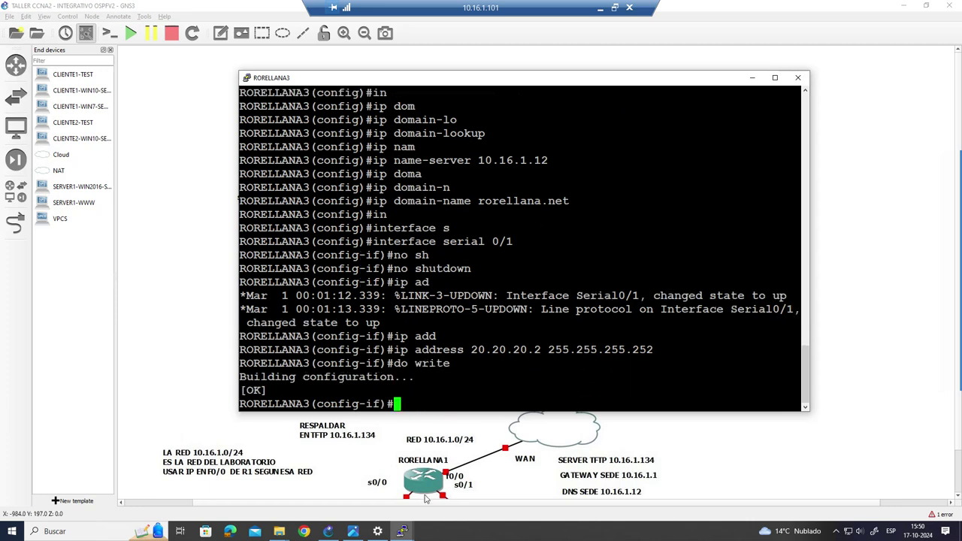
- Check the address assigned to Serial0/1 in RORELLANA1's earlier show ip interface brief output
left_click(402, 531)
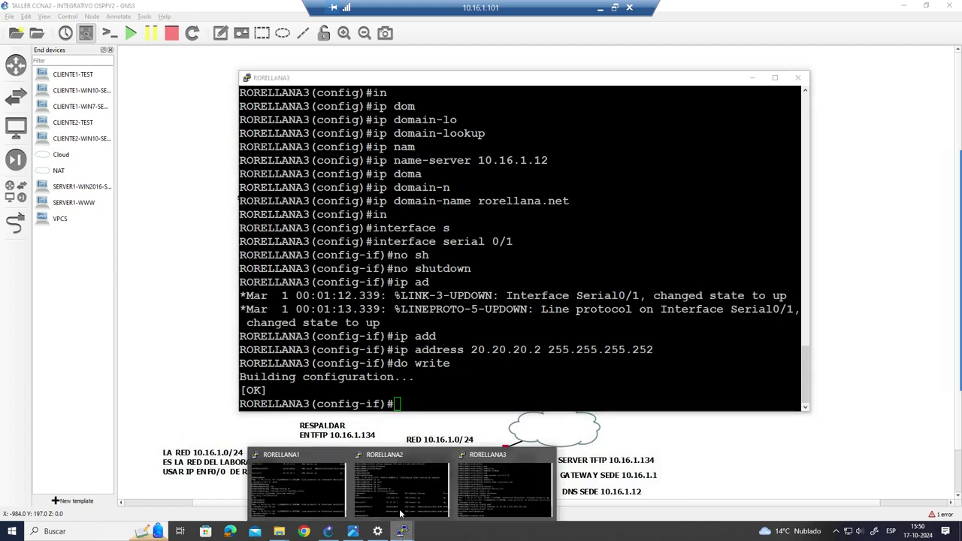
left_click(302, 478)
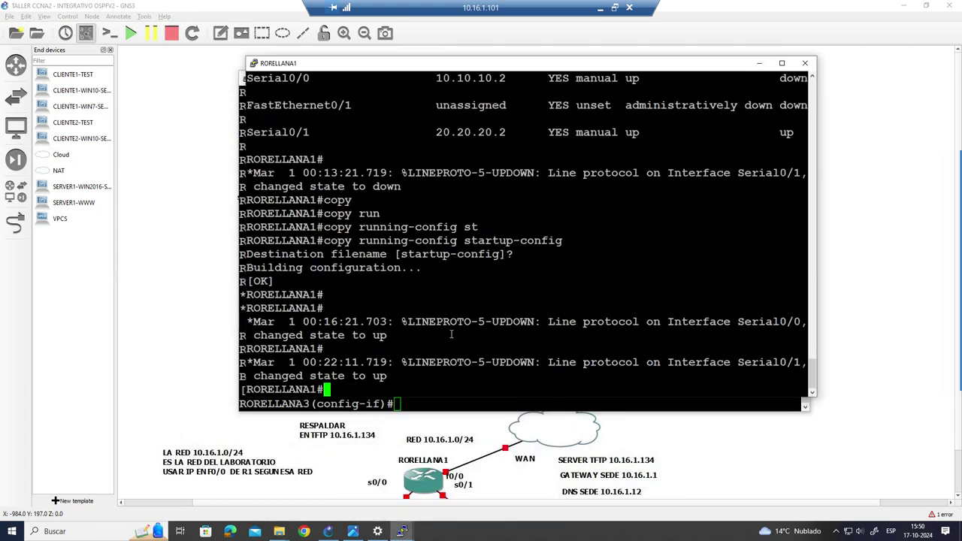
scroll(451, 334, "up", 4)
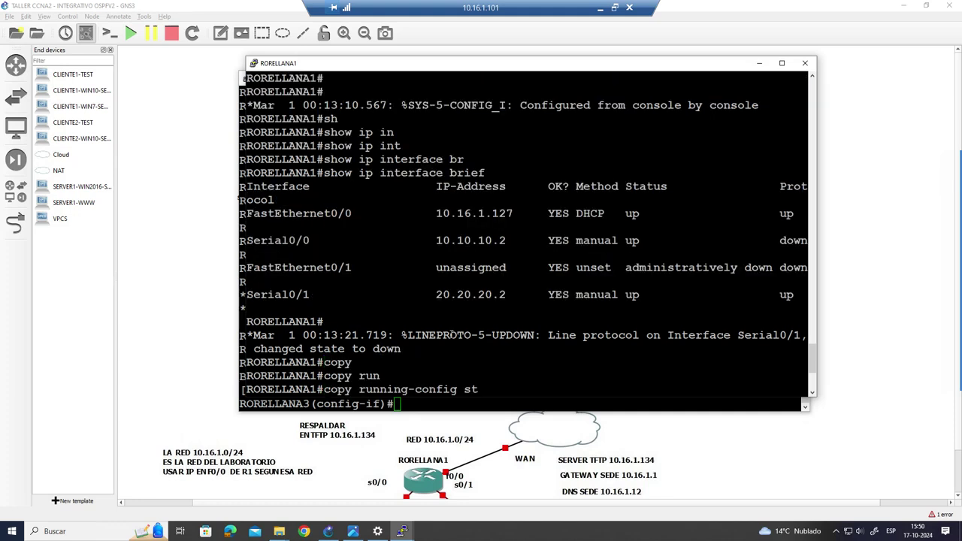
left_click_drag(677, 306, 235, 294)
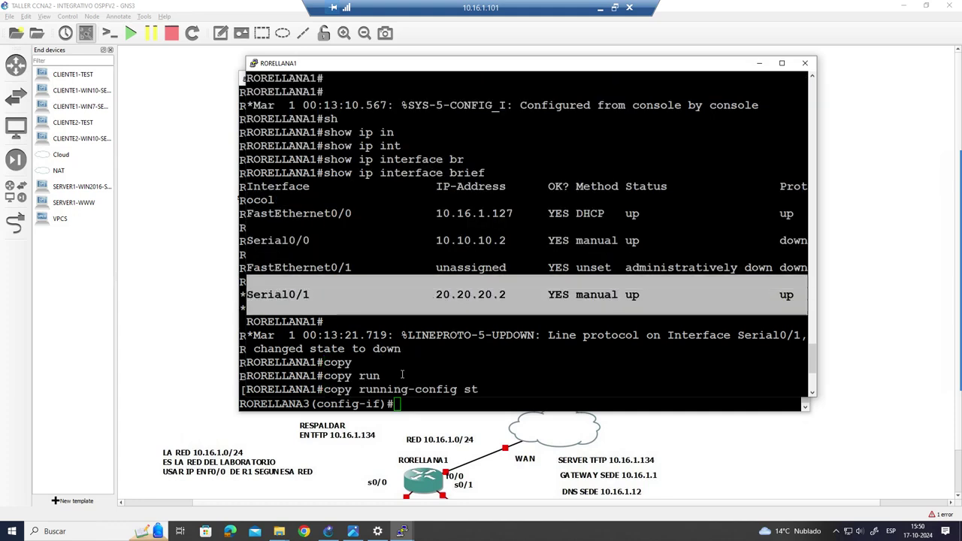
- Return to RORELLANA3's console and assign 20.20.20.1 with mask 255.255.255.252 to serial 0/1 by editing the previous ip address command
mouse_move(403, 531)
left_click(499, 491)
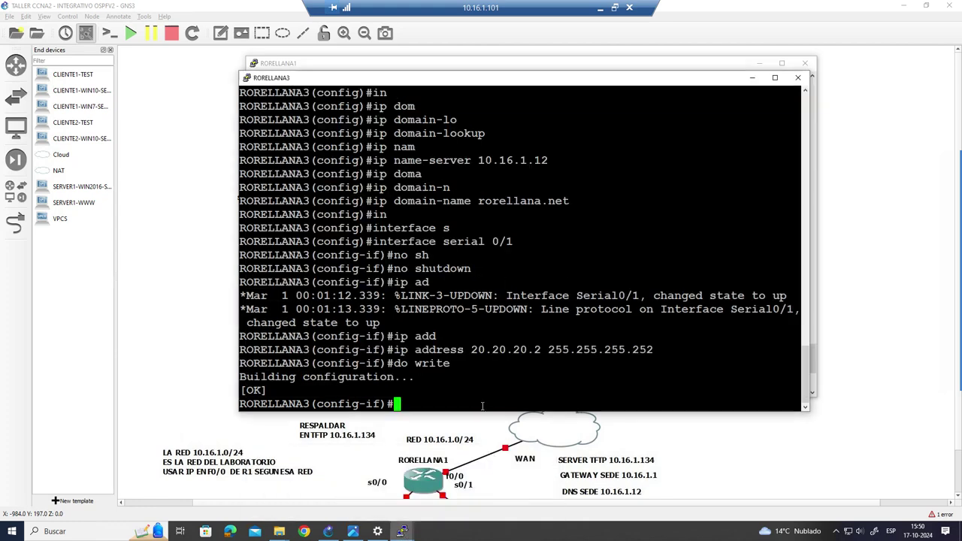
key("Up")
key("Up")
key("Left")
key("Left")
key("Left")
key("Left")
key("Left")
key("Left")
key("Left")
key("Left")
key("Left")
key("Left")
key("Left")
key("Left")
key("Left")
key("Left")
key("Left")
key("Left")
key("Left")
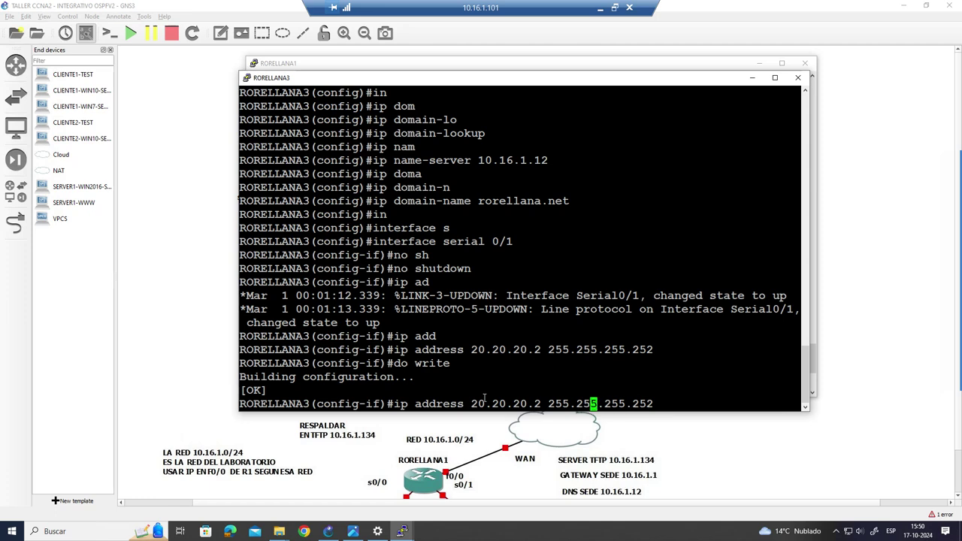
key("Delete")
type("1")
key("Return")
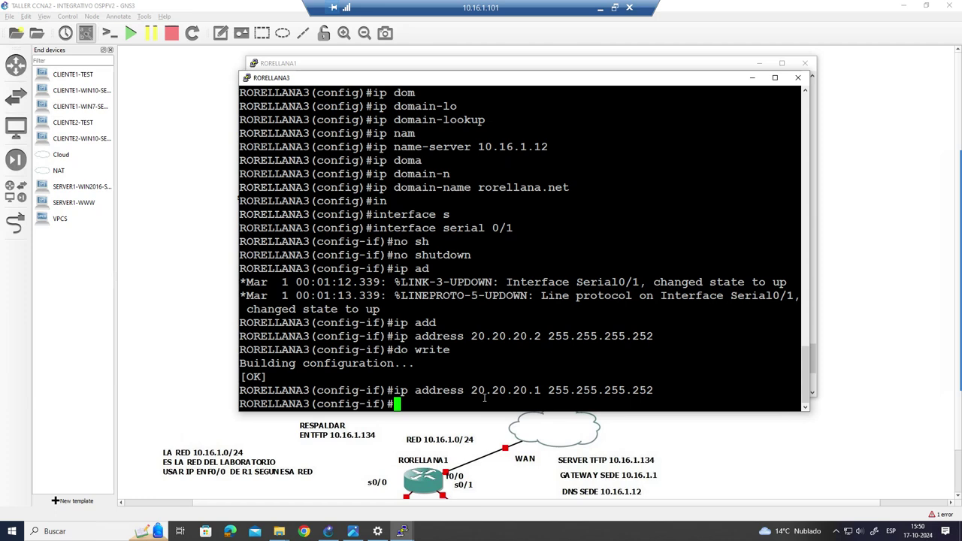
- Issue no shutdown again on RORELLANA3's serial 0/1 interface
type("no sh")
key("Tab")
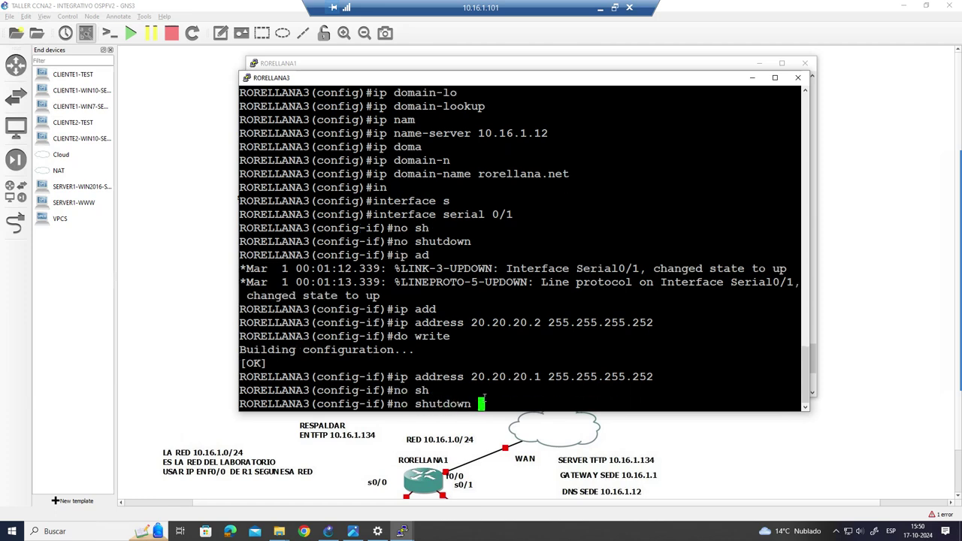
key("Return")
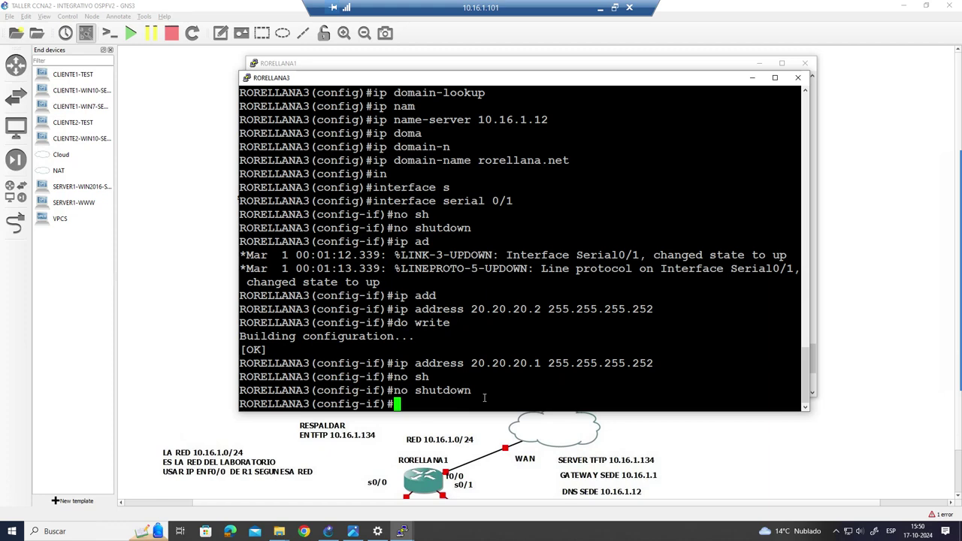
- Compare the interface summaries of RORELLANA2 and RORELLANA1, minimize both consoles and review the serial address entered on RORELLANA3
mouse_move(402, 531)
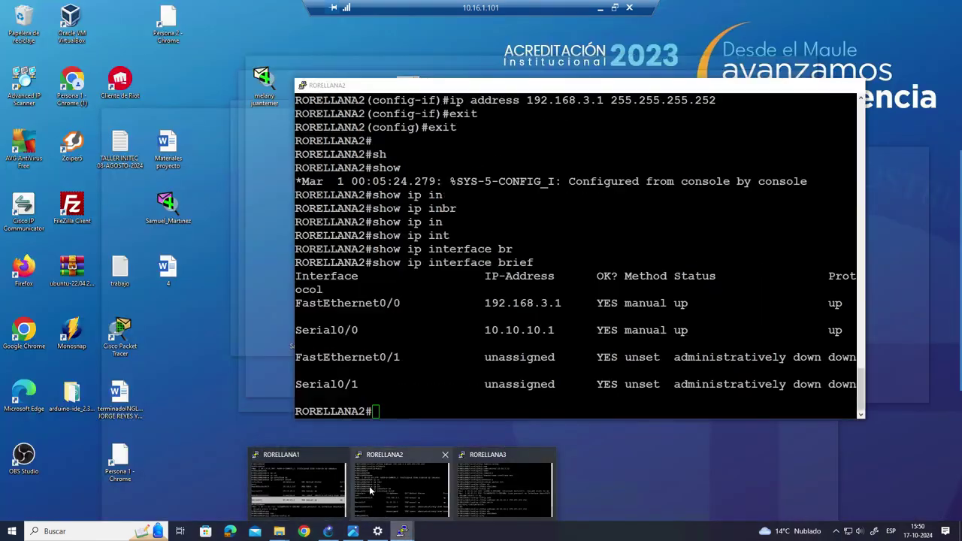
left_click(388, 489)
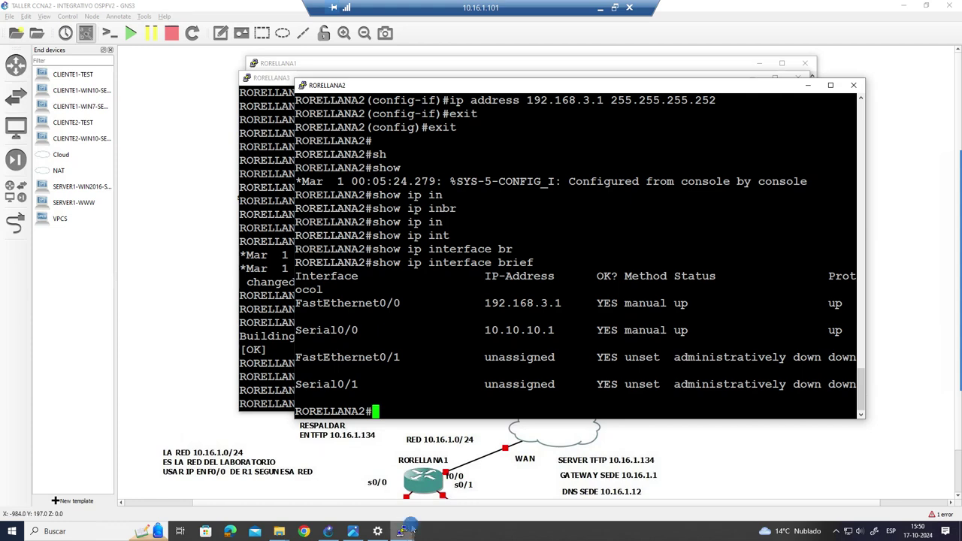
mouse_move(402, 531)
left_click(327, 487)
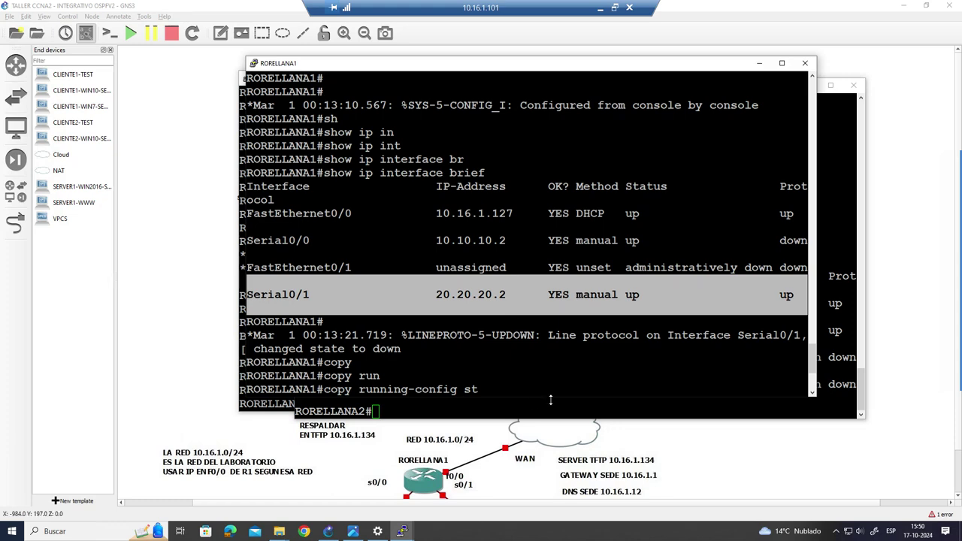
left_click(517, 412)
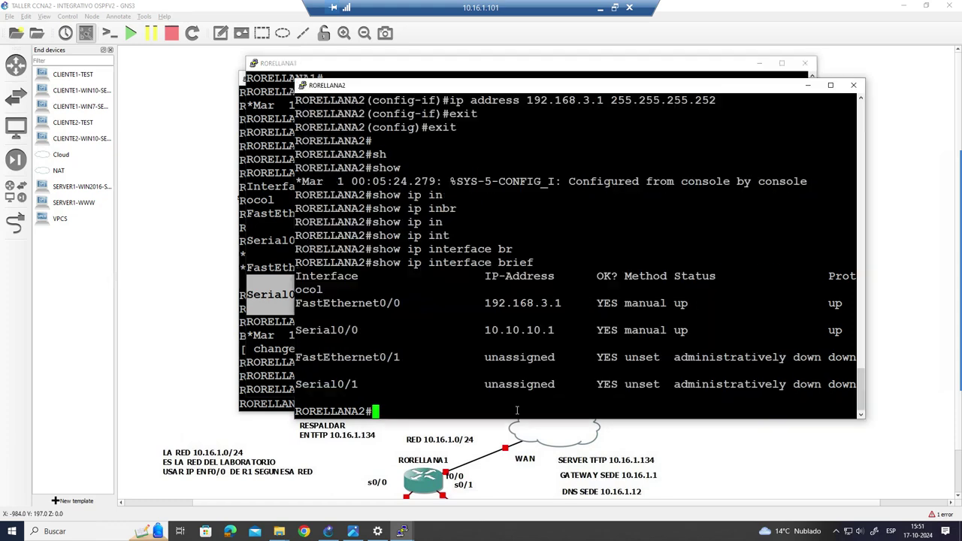
left_click(810, 85)
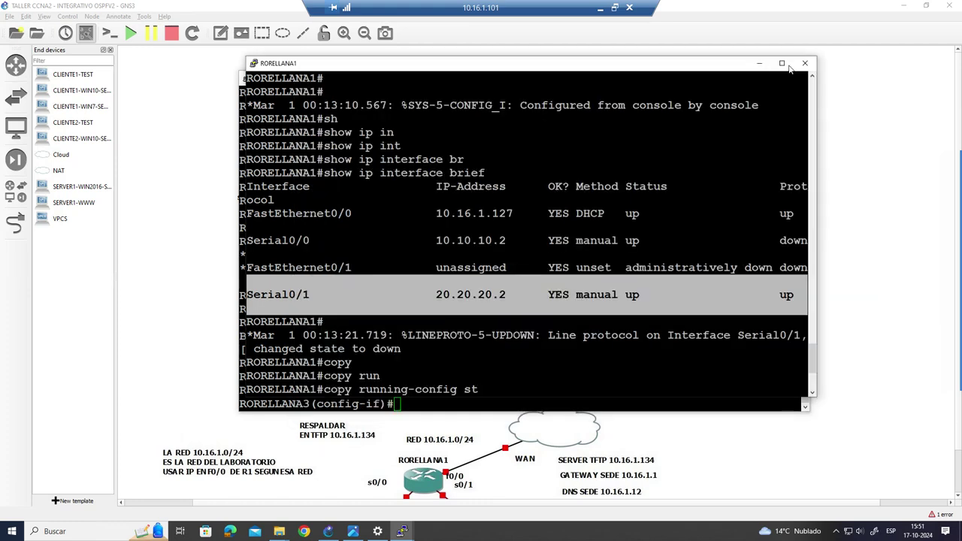
left_click(759, 63)
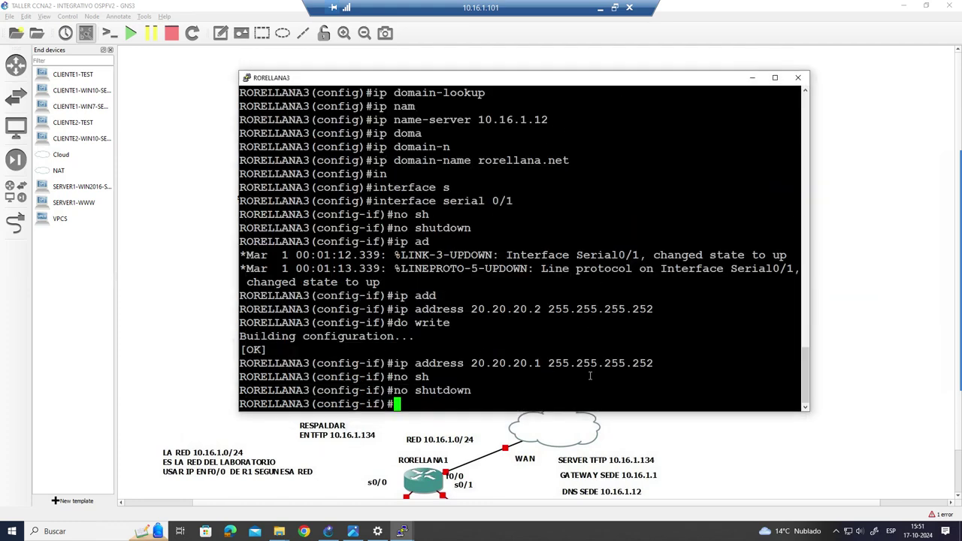
left_click_drag(653, 365, 415, 363)
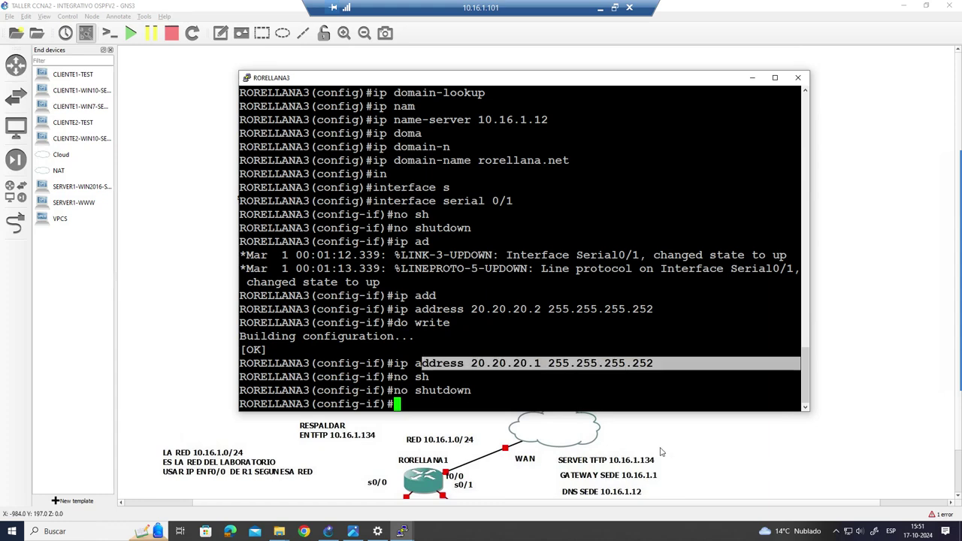
left_click(580, 266)
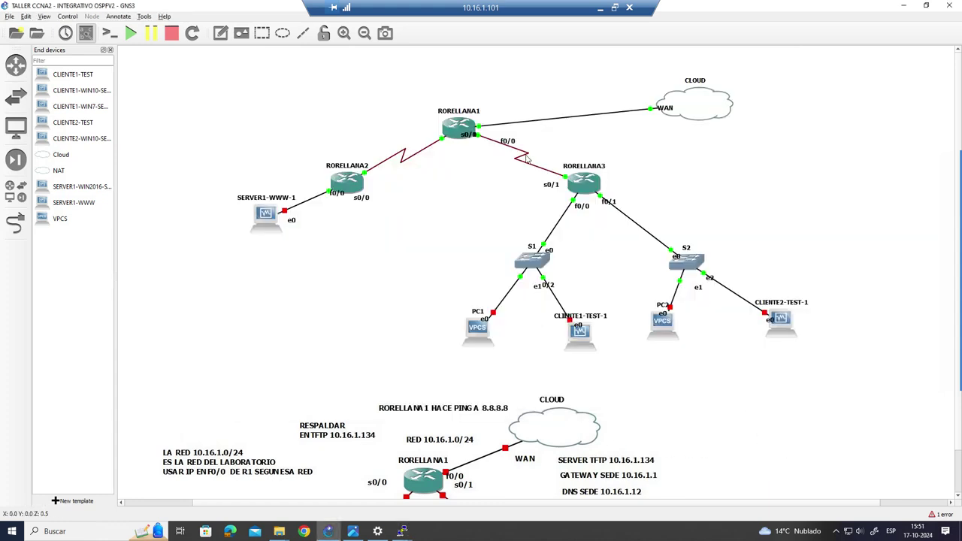
mouse_move(508, 492)
left_mouse_down()
mouse_move(556, 309)
mouse_move(369, 229)
mouse_move(350, 266)
mouse_move(337, 261)
mouse_move(317, 233)
left_mouse_up()
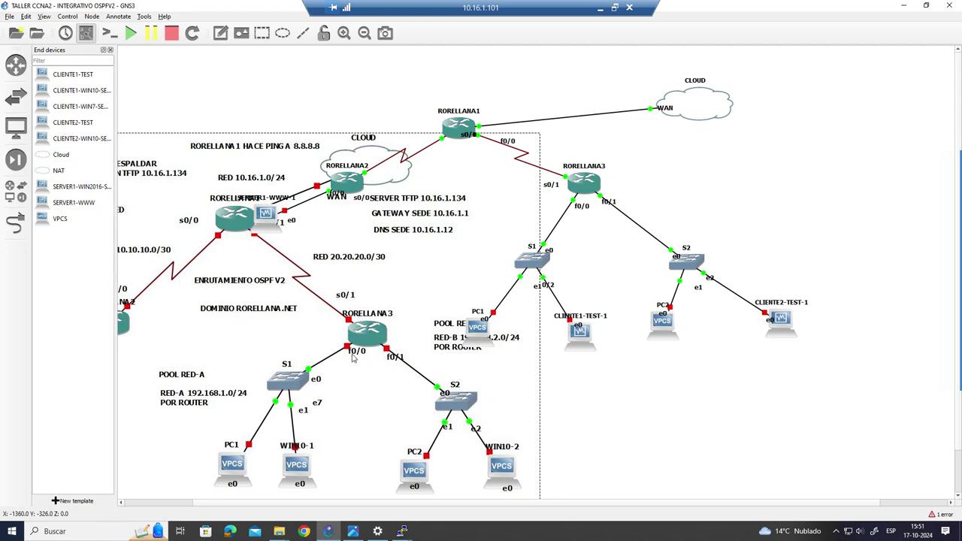
left_click_drag(385, 351, 299, 367)
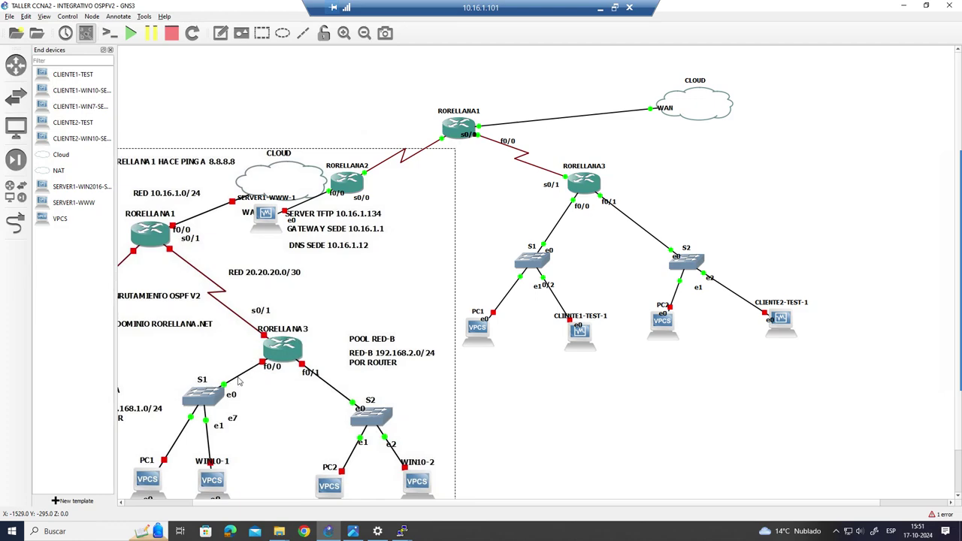
left_click_drag(272, 306, 607, 539)
left_click(383, 325)
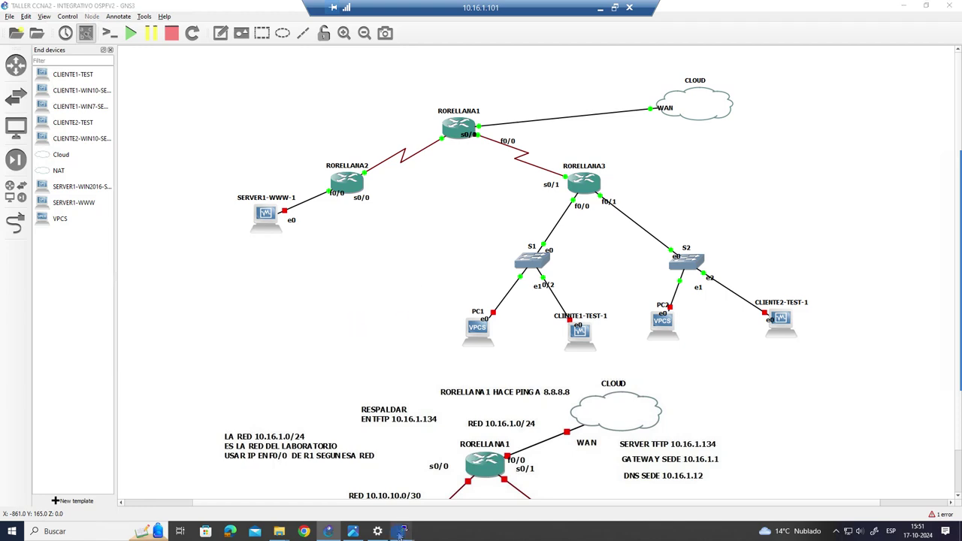
- Return to RORELLANA3's console, leave serial 0/1 and enable interface fastEthernet 0/0 with no shutdown
mouse_move(401, 531)
left_click(507, 492)
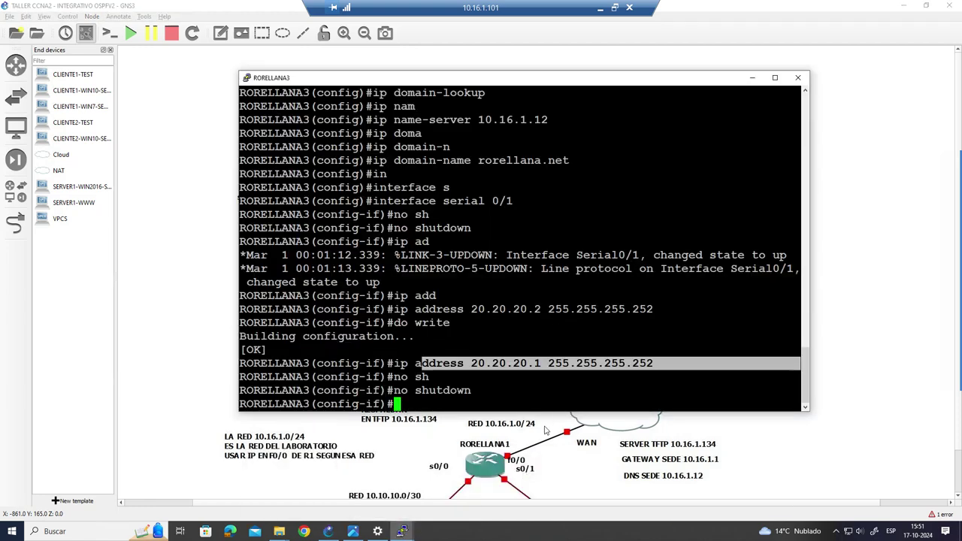
left_click(519, 405)
type("exit")
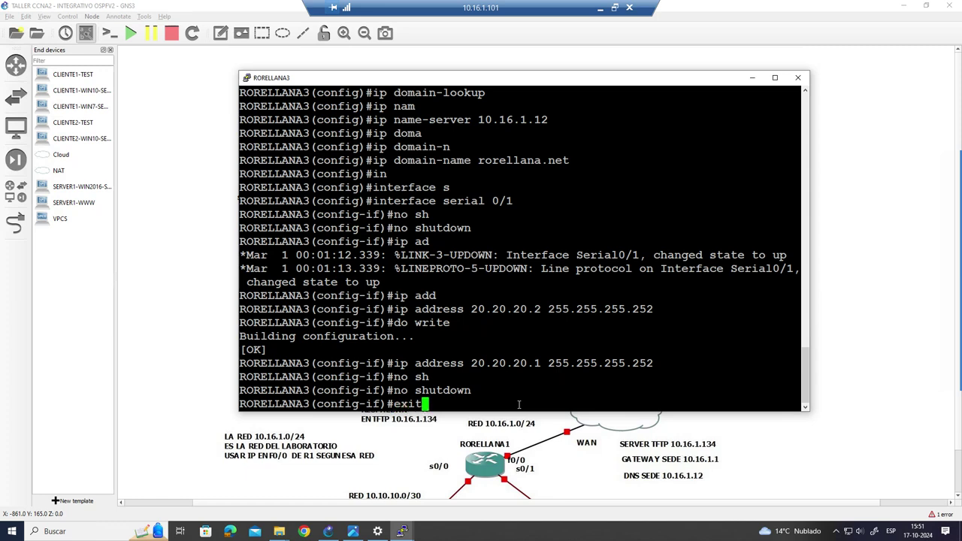
key("Return")
type("in")
key("Tab")
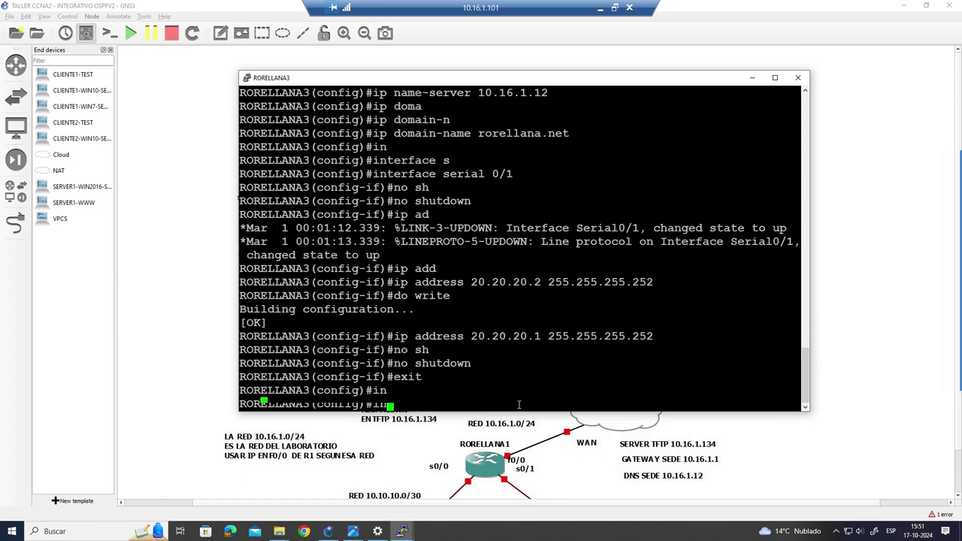
type("f")
key("Tab")
type("0/0")
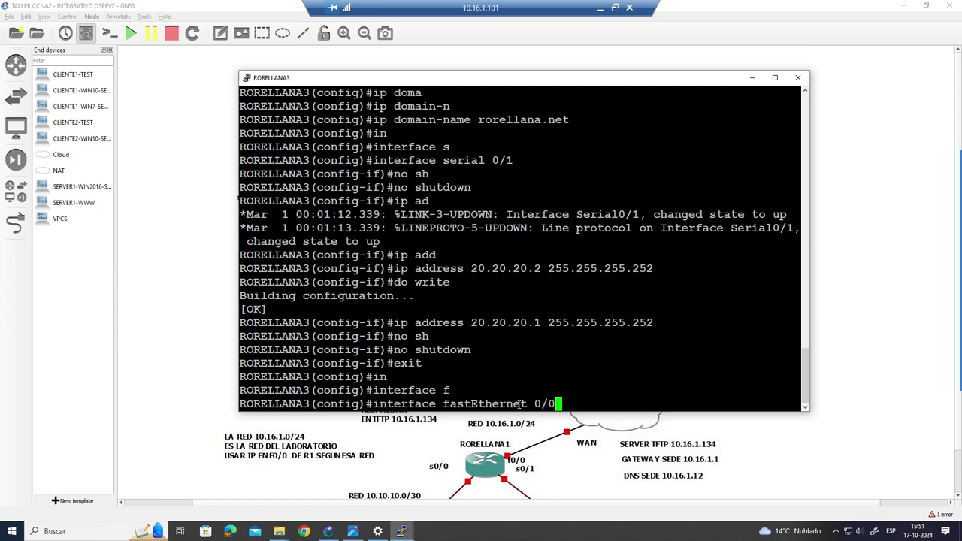
key("Return")
type("no sh")
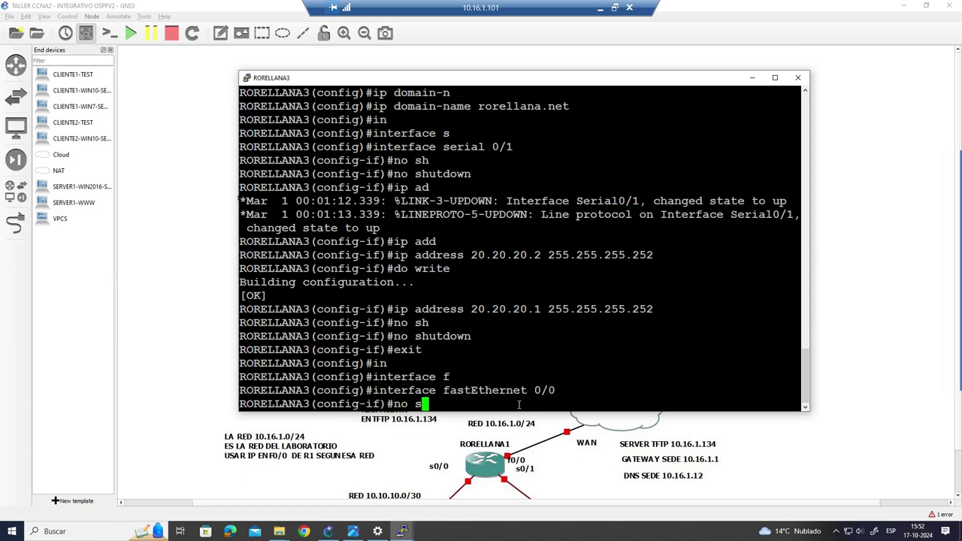
key("Tab")
key("Return")
type("ip add")
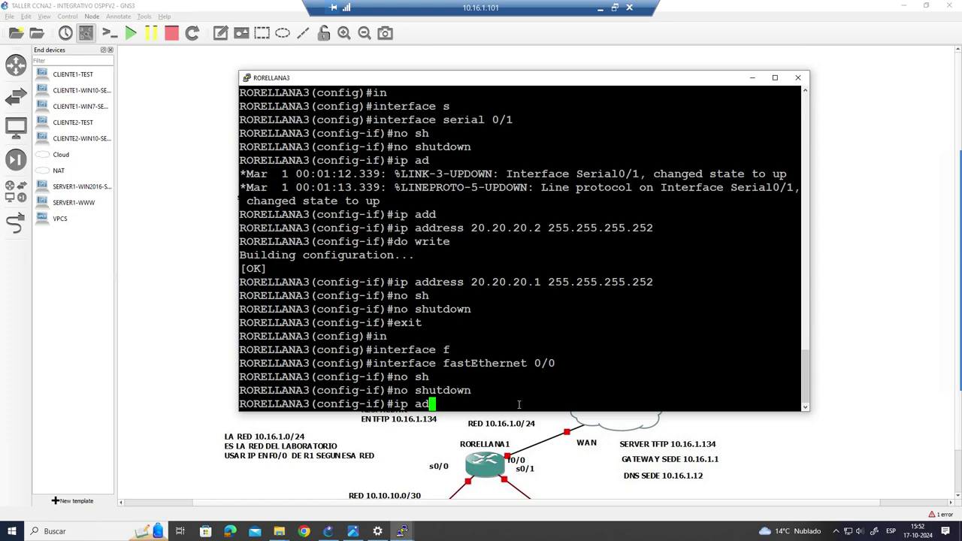
key("Tab")
type("192.1")
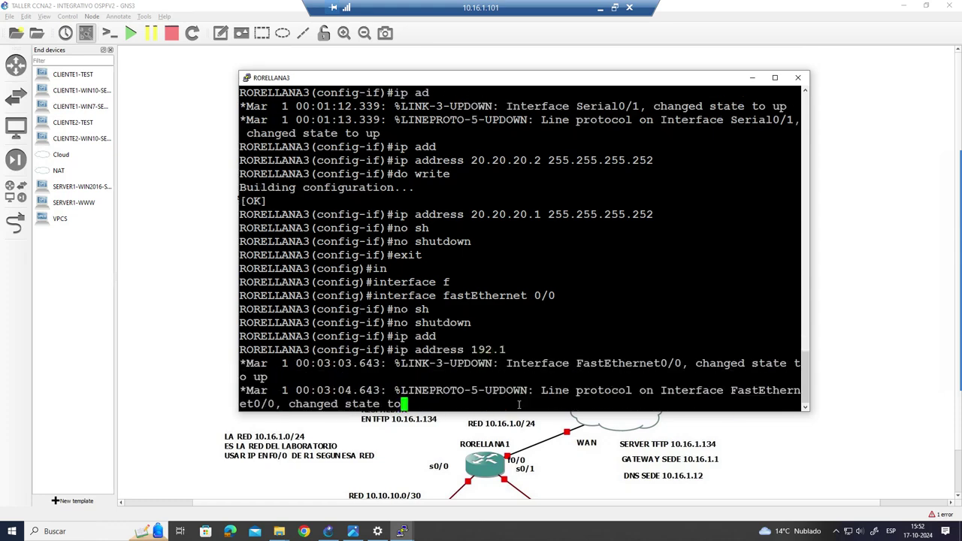
type("68.1.1")
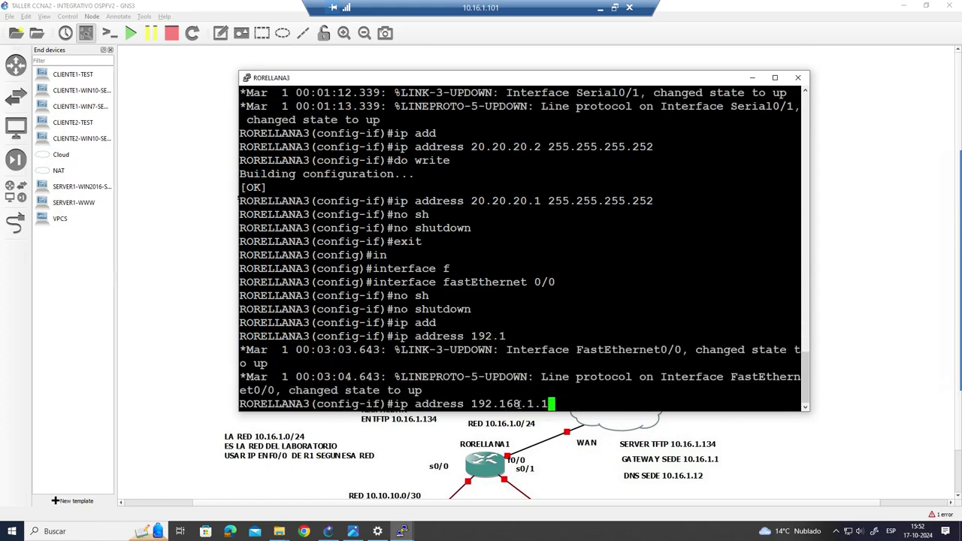
type(" 255.255.255.0")
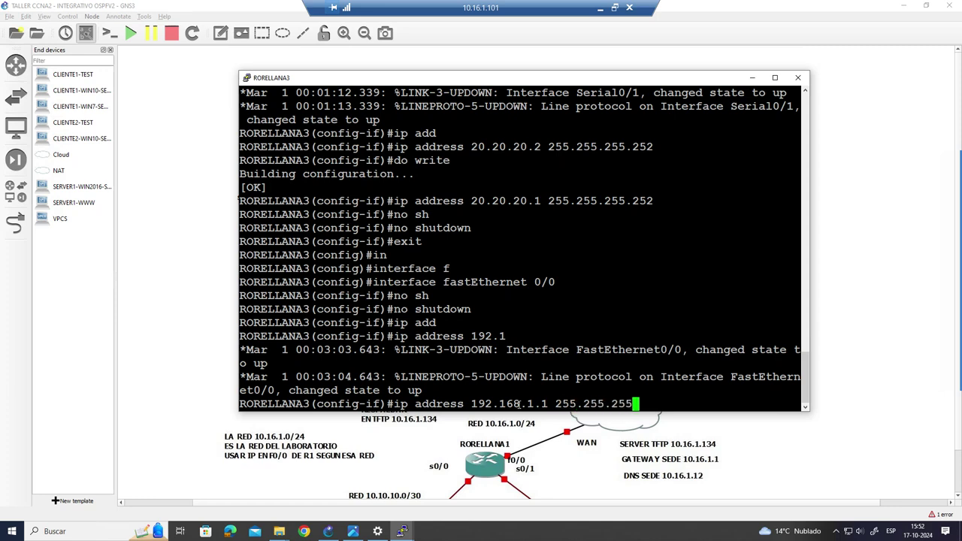
key("Return")
type("do write")
key("Return")
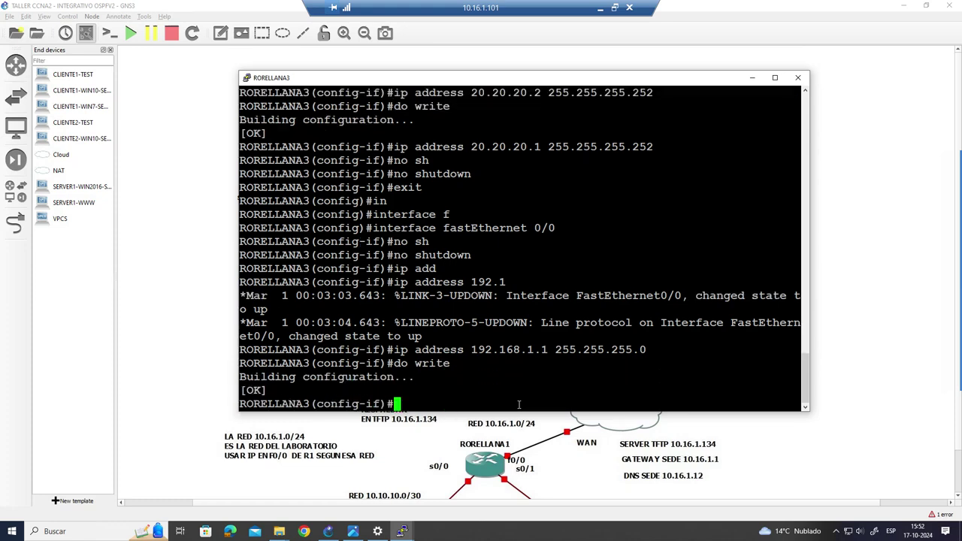
- Leave fastEthernet 0/0, enter fastEthernet 0/1 by reusing the earlier interface command, and enable it with no shutdown
type("exit")
key("Return")
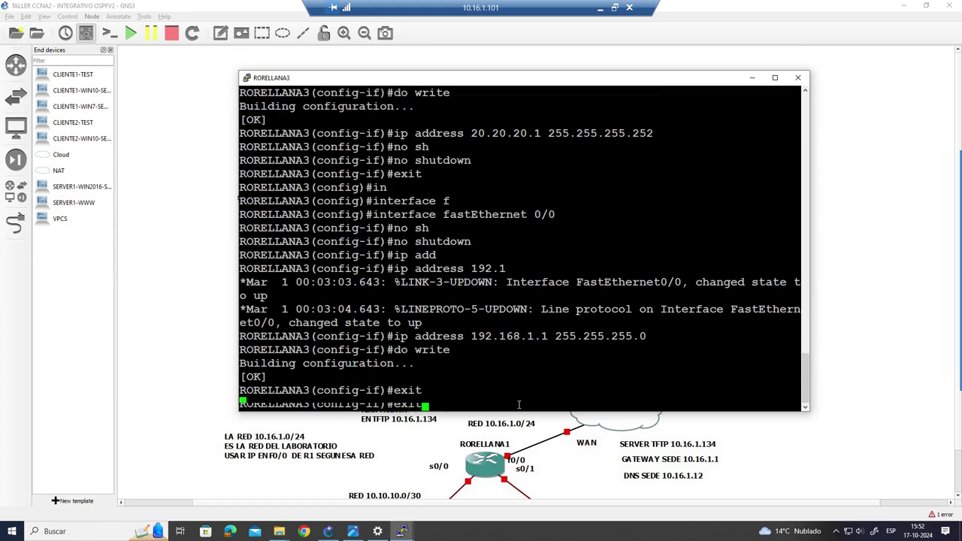
type("do write")
key("Up")
key("Up")
key("Up")
key("Up")
key("Up")
key("Up")
key("Up")
key("Up")
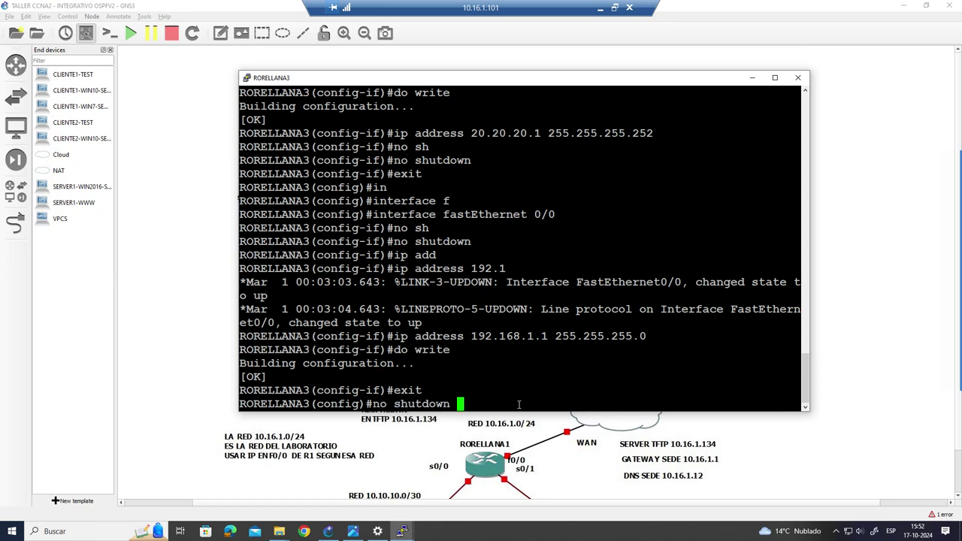
key("BackSpace")
type("1")
key("Return")
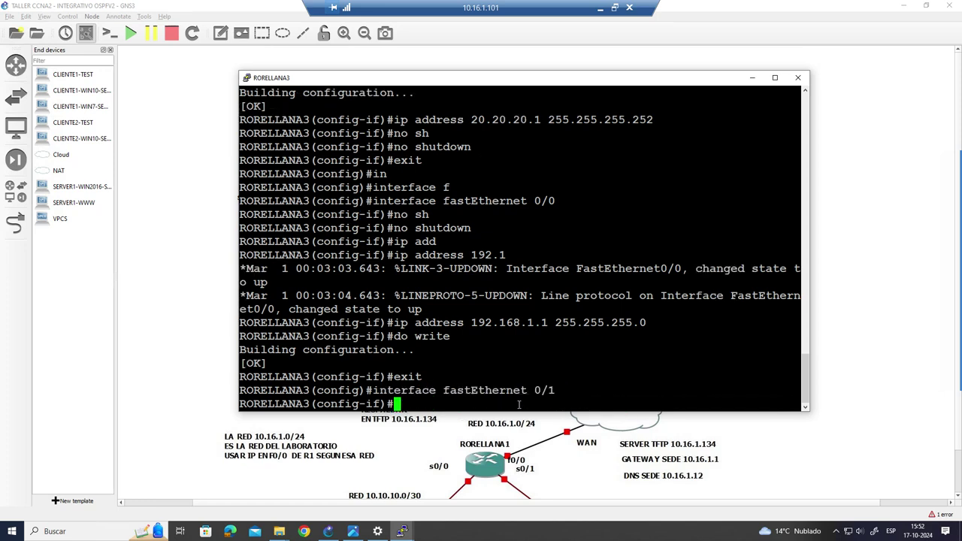
type("no sh")
key("Return")
type("no shutdown")
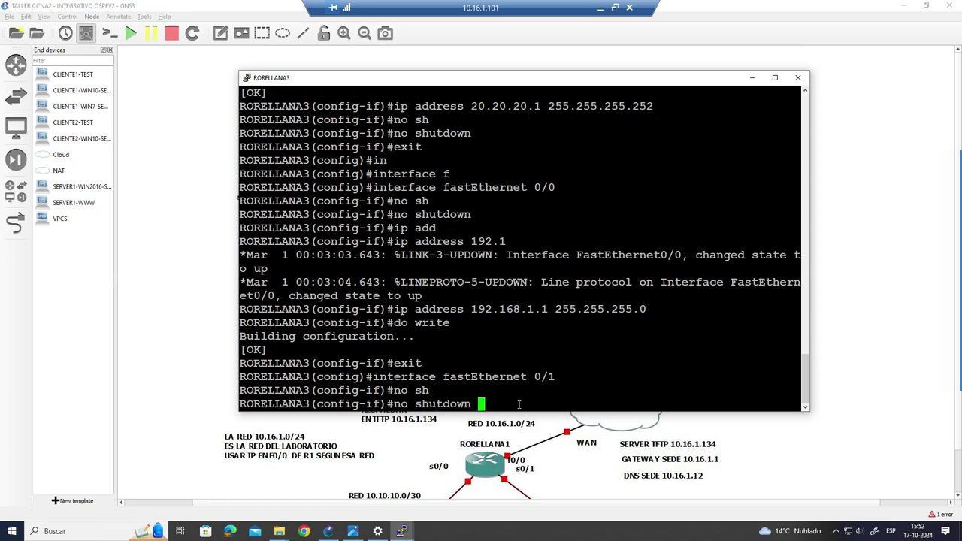
key("Return")
- Assign 192.168.2.1 with mask 255.255.255.252 to RORELLANA3's fastEthernet 0/1
type("ip add")
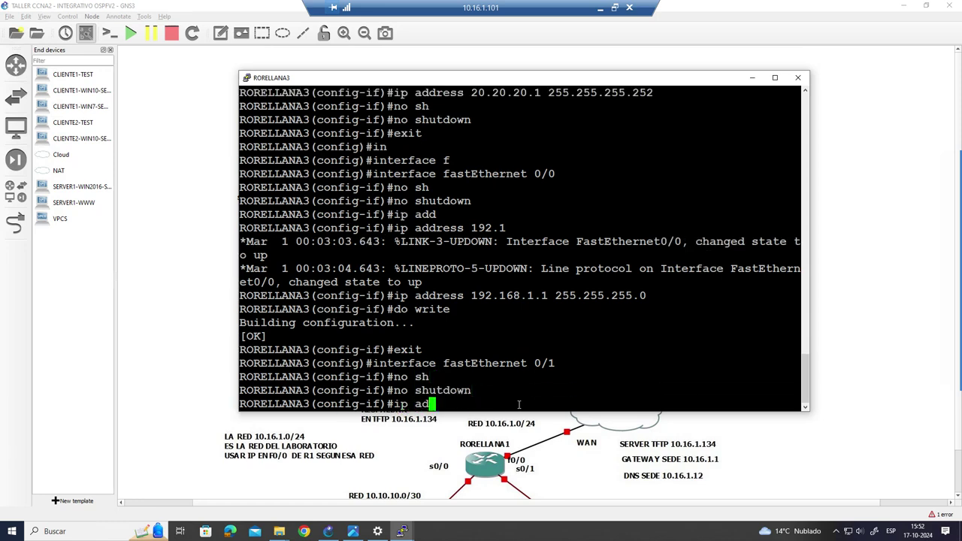
key("Tab")
type("192.1")
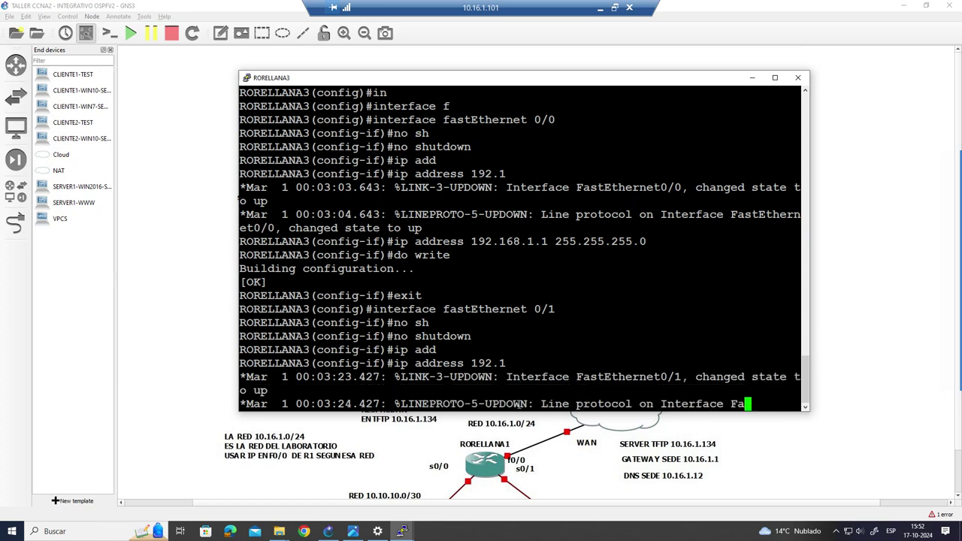
type("68.2.1 ")
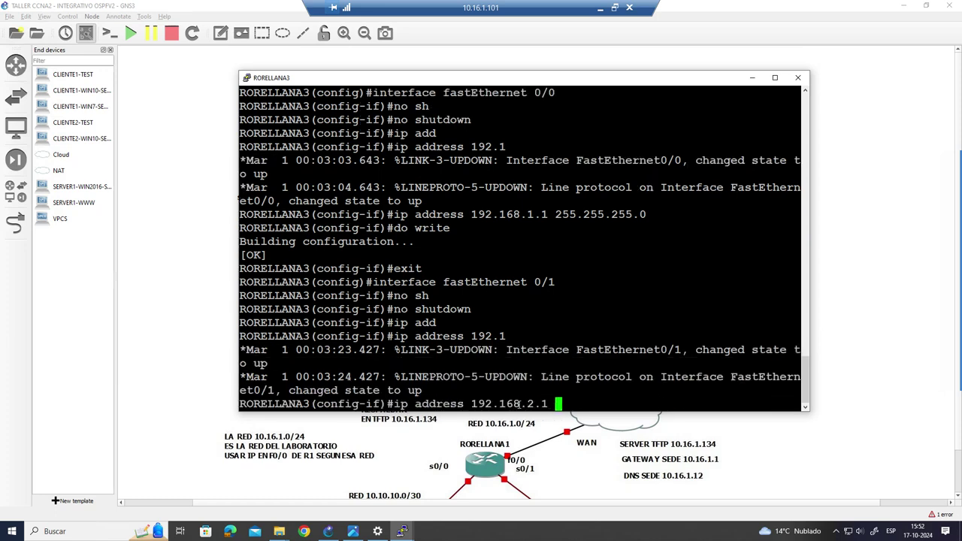
type("255.255.255.255.252")
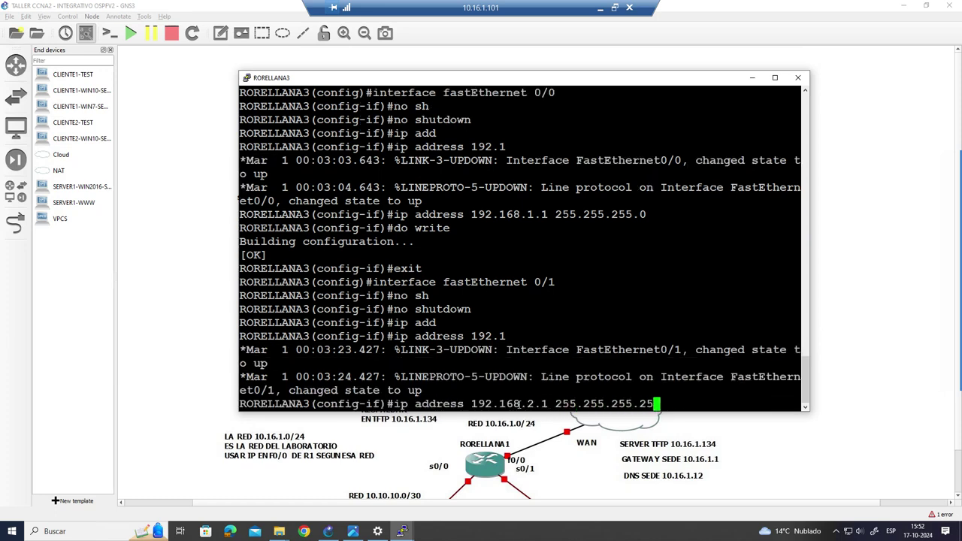
key("Return")
- Reissue fastEthernet 0/1's address command for 192.168.2.1 with the mask corrected to 255.255.255.0
key("Up")
key("BackSpace")
key("BackSpace")
key("BackSpace")
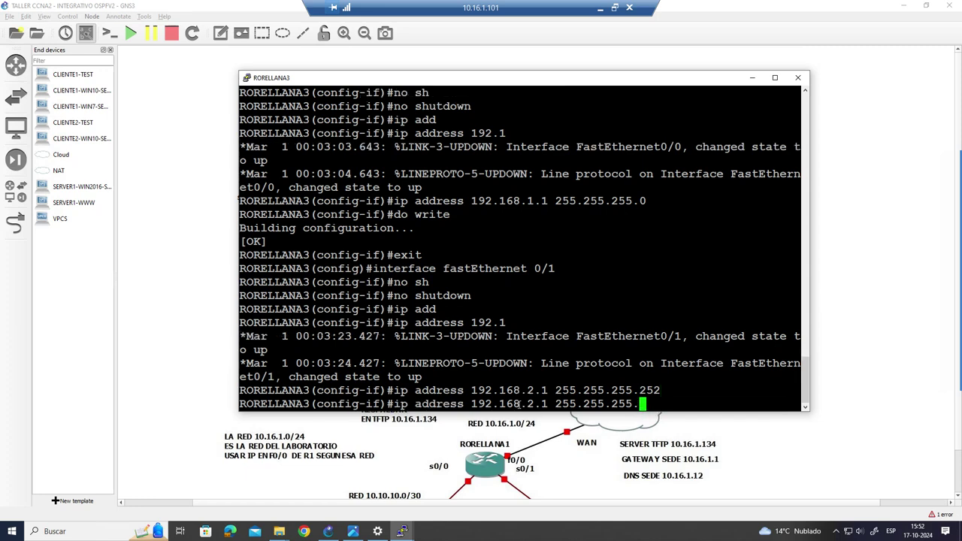
type("0")
key("Return")
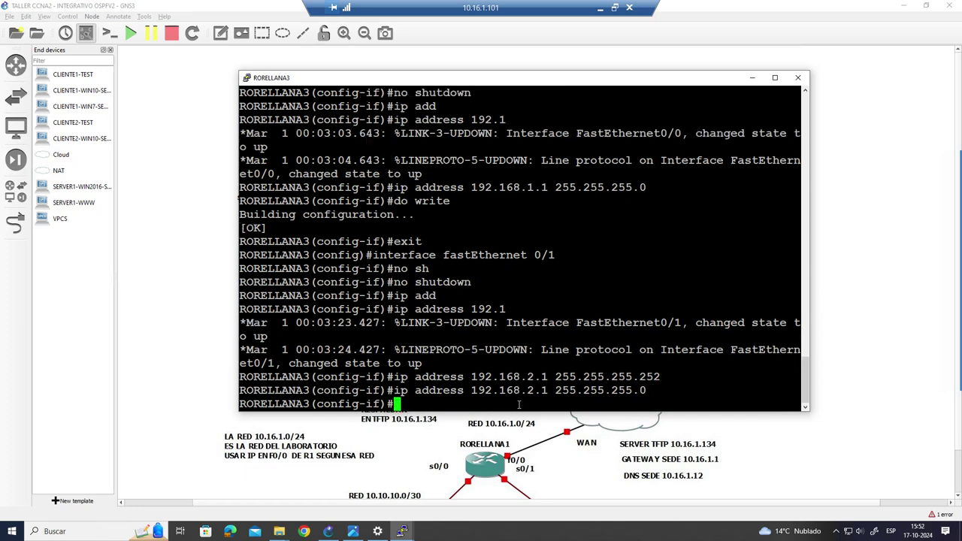
- Issue no shutdown again on fastEthernet 0/1 and save RORELLANA3's configuration
type("no sh")
key("Return")
type("no shutdown")
key("Return")
type("do write")
key("Return")
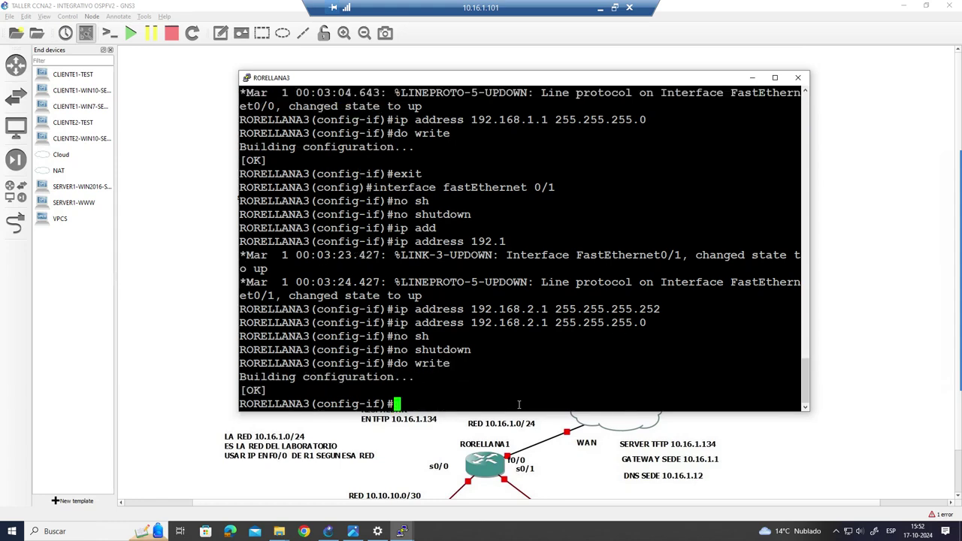
- Exit interface and global configuration modes on RORELLANA3, returning to the privileged prompt
type("exit")
key("Return")
key("Return")
type("exit")
key("Return")
key("Return")
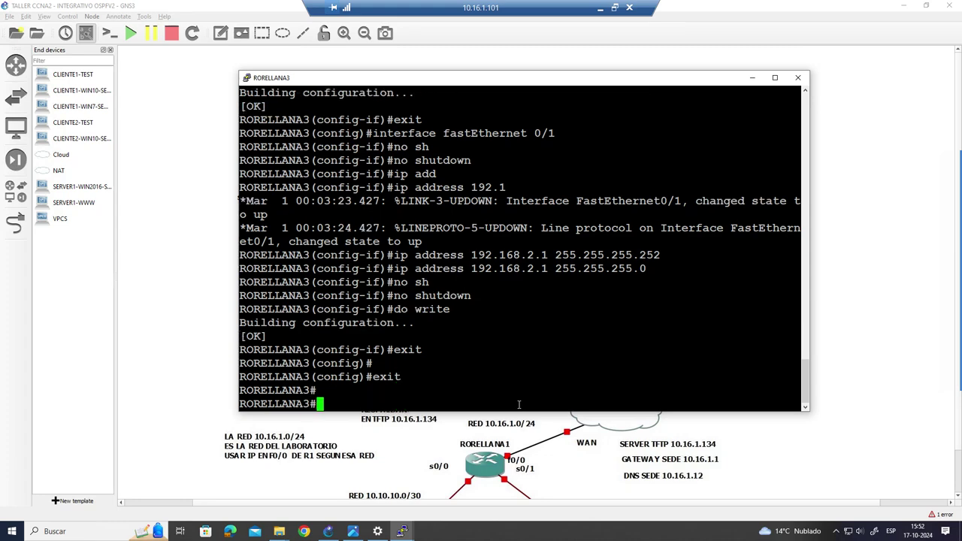
- Run show ip interface brief on RORELLANA3 and review the address and status of each interface
type("sh")
key("Tab")
type("ip in")
key("Tab")
type("y")
key("Tab")
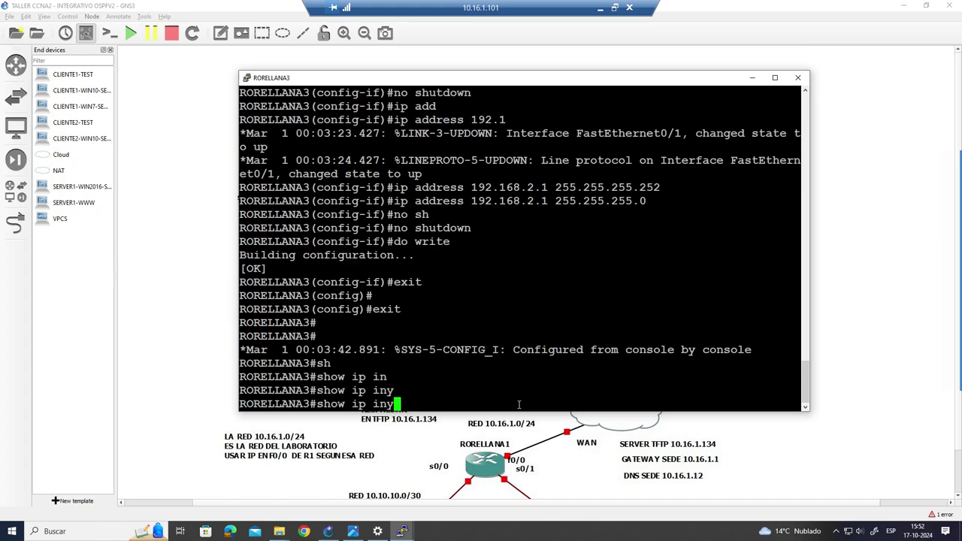
key("BackSpace")
key("Tab")
type("t")
key("Tab")
type("br")
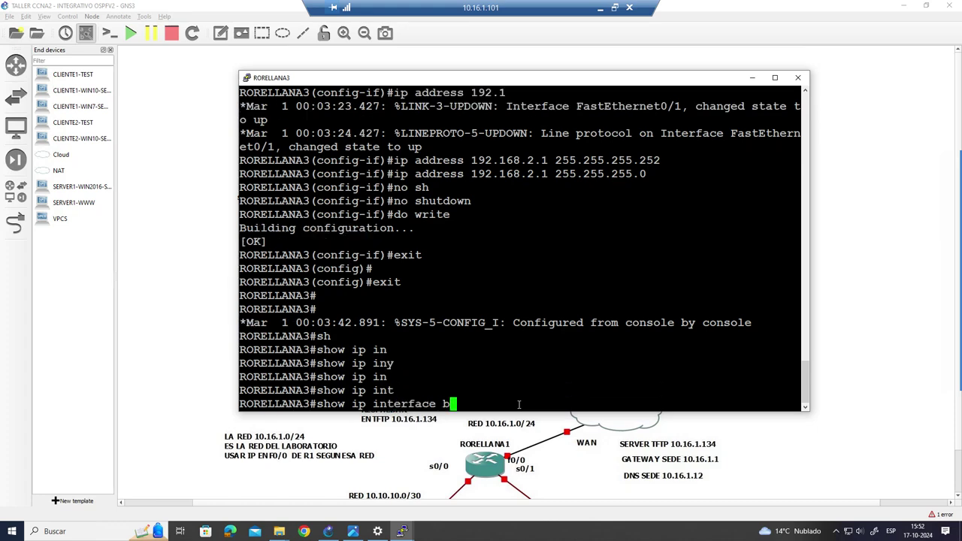
key("Tab")
key("Return")
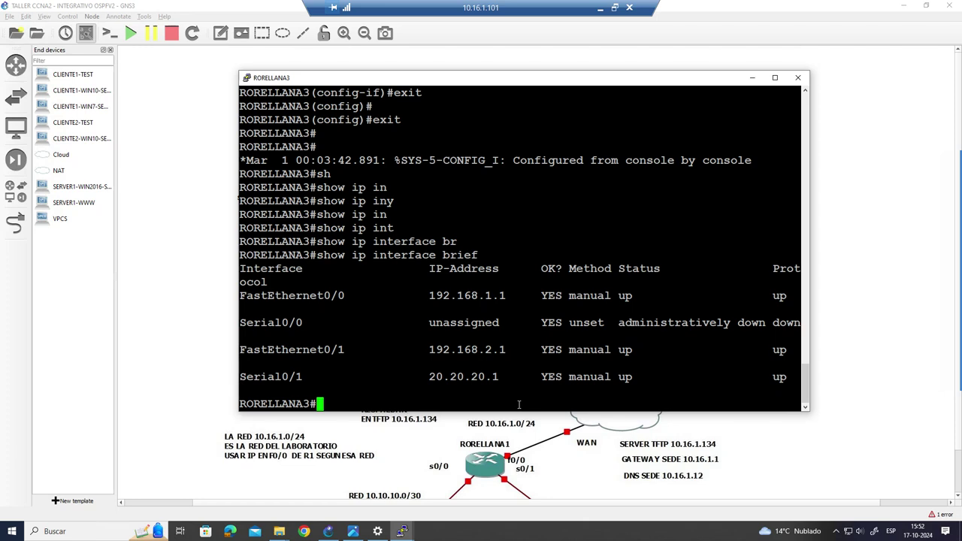
left_click_drag(767, 380, 260, 255)
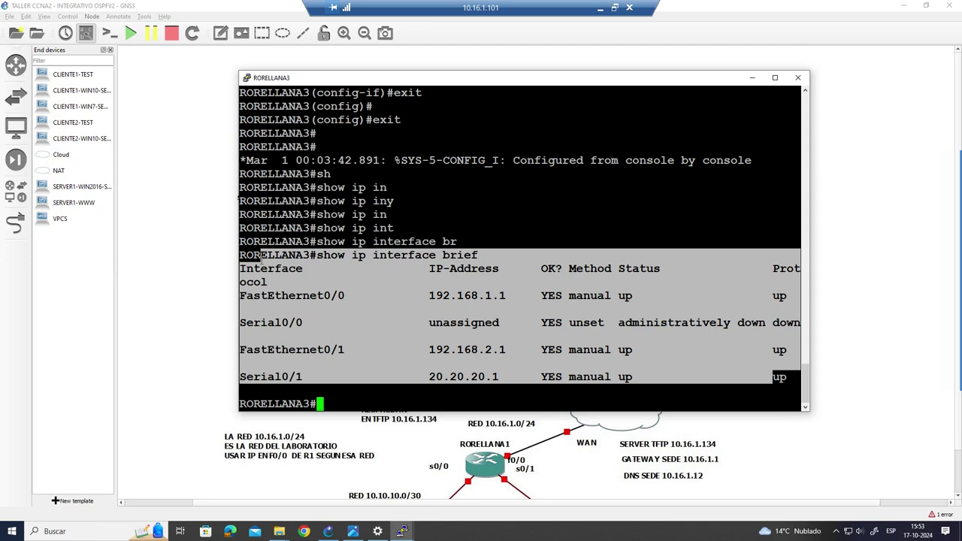
- Return to the GNS3 topology, then open the reference image TOPOLOGIA-17-OCTUBRE-2024.JPG and reposition it to examine the LAN pools
left_click(139, 282)
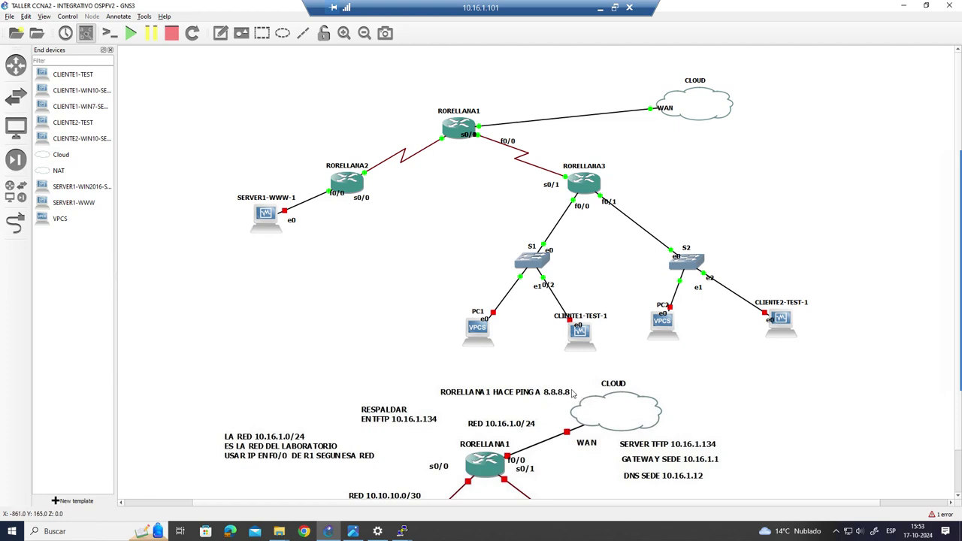
scroll(509, 382, "down", 1)
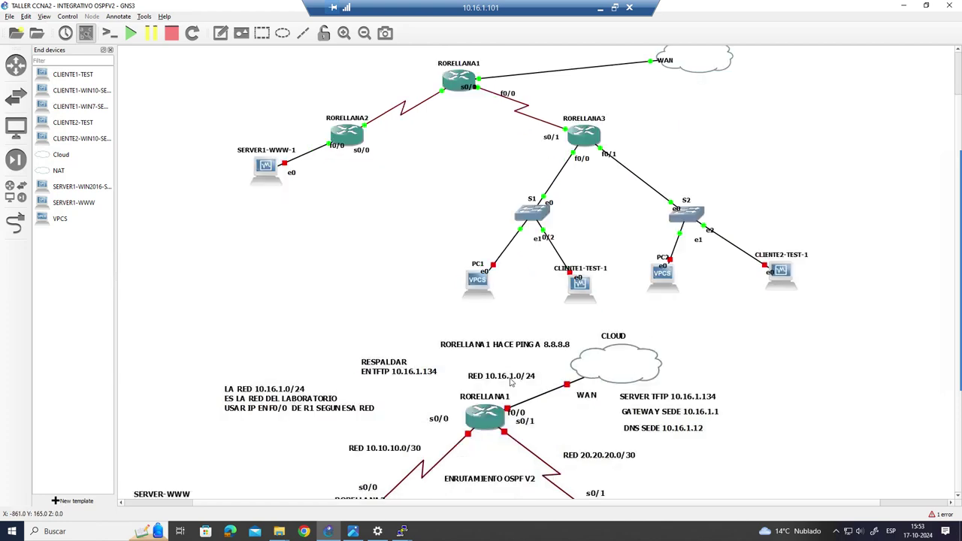
left_click(353, 531)
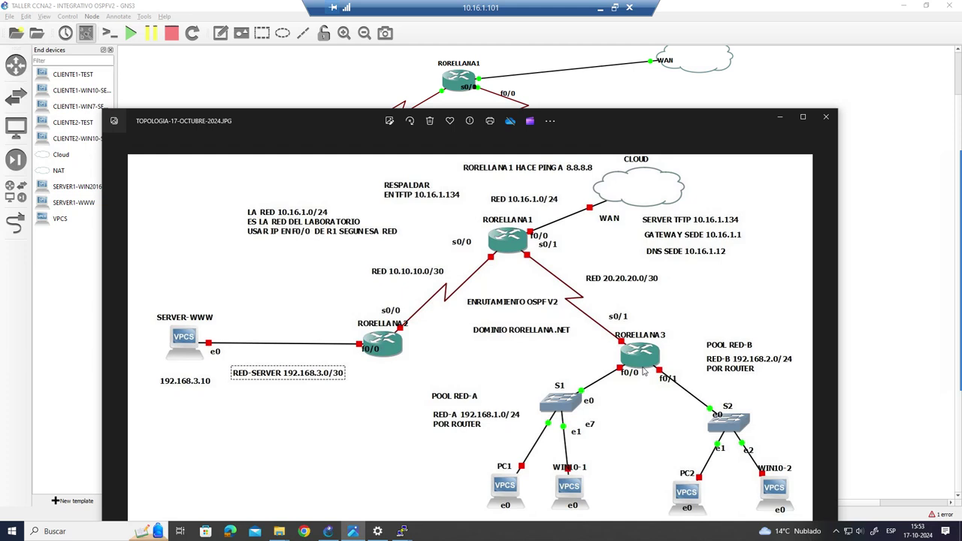
left_click_drag(610, 114, 560, 58)
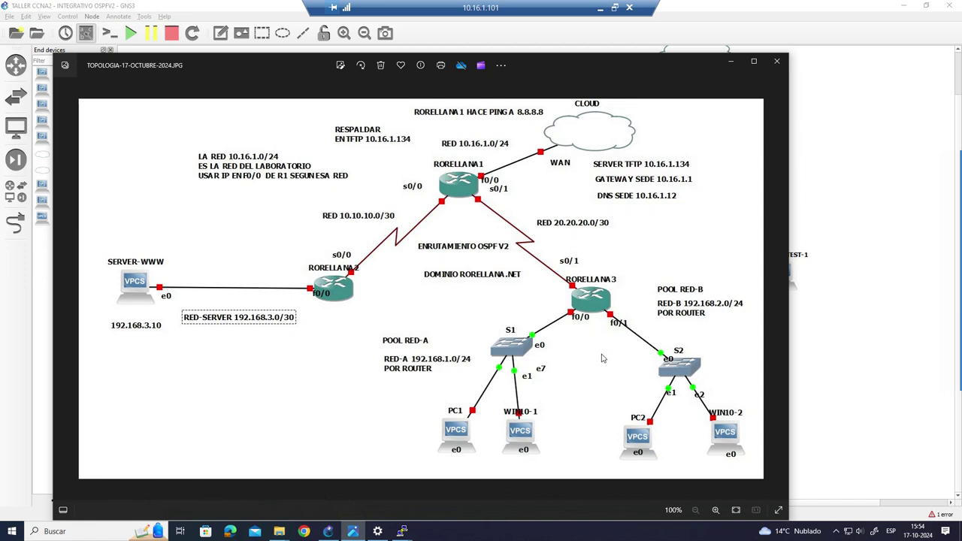
- Take the remote desktop session out of full screen and move its window to uncover the local desktop
mouse_move(940, 234)
left_click(614, 7)
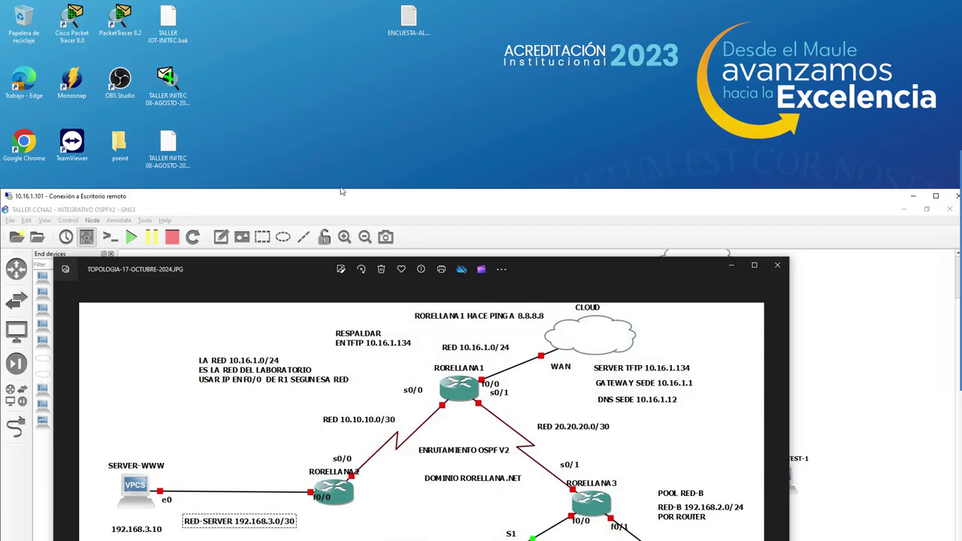
left_click_drag(275, 201, 380, 144)
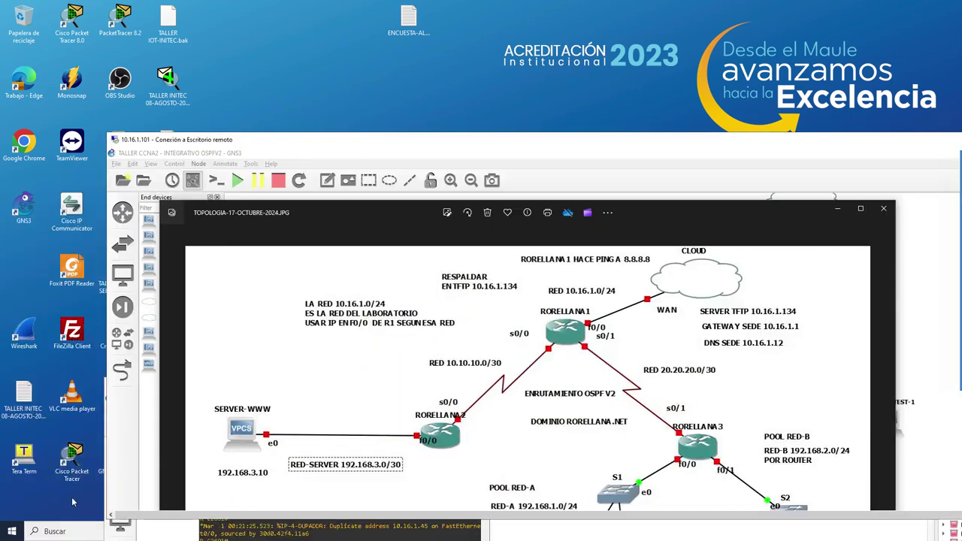
- Switch to the local web browser, go back to the course page and examine its sections for the DHCP workshop resources
left_click(11, 531)
left_click(329, 531)
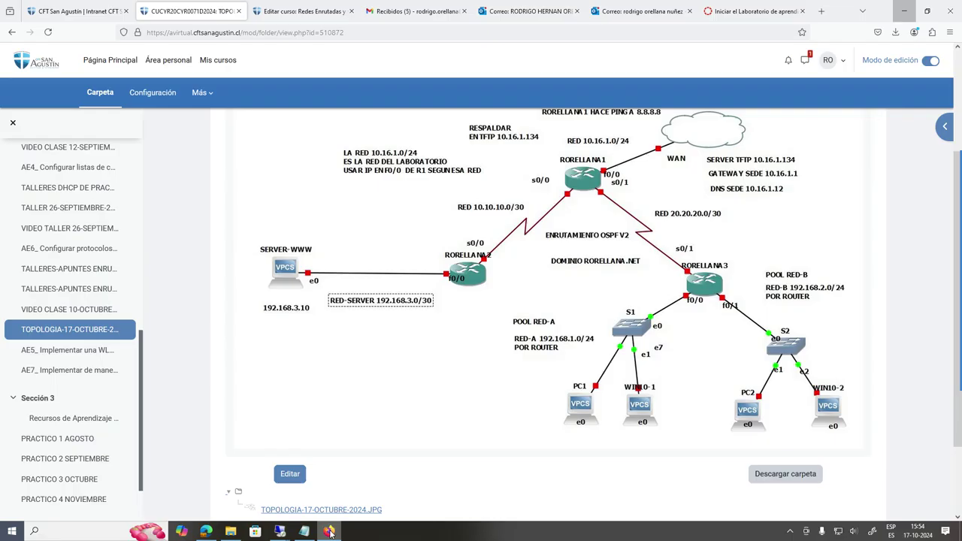
left_click(10, 33)
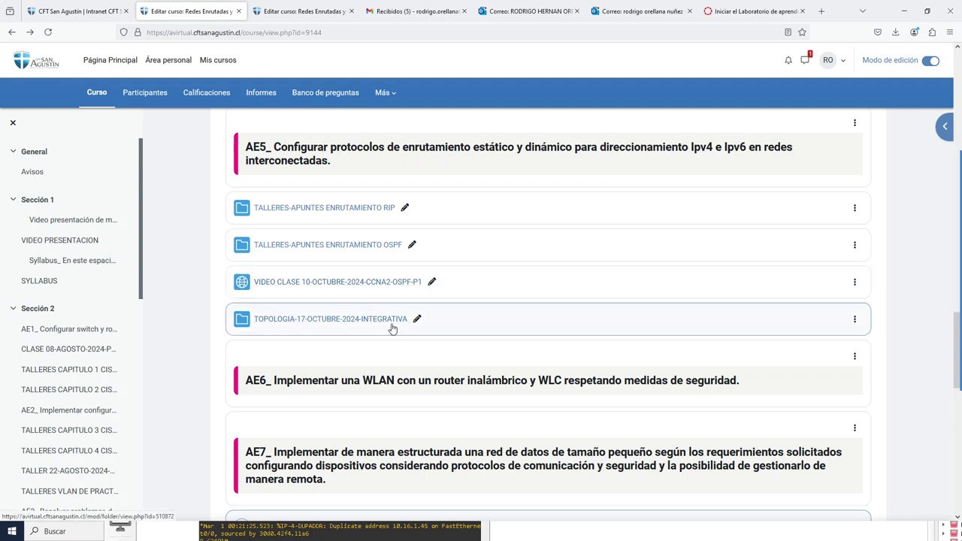
scroll(392, 331, "up", 1)
scroll(392, 332, "up", 3)
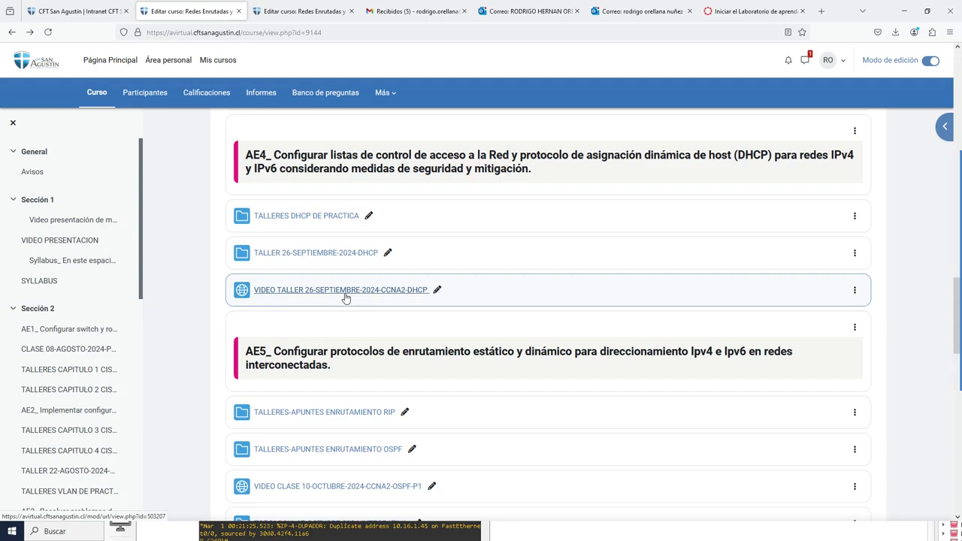
scroll(345, 296, "up", 3)
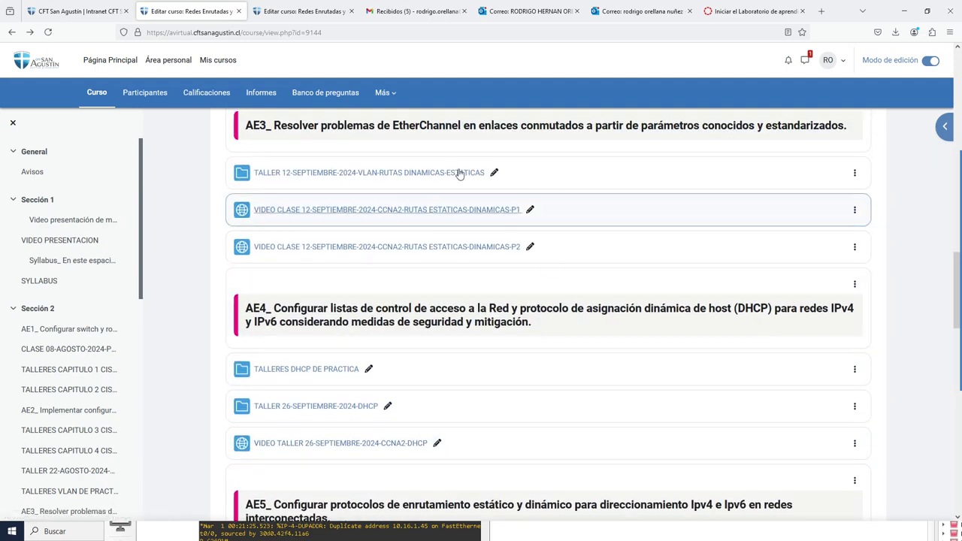
scroll(383, 272, "down", 3)
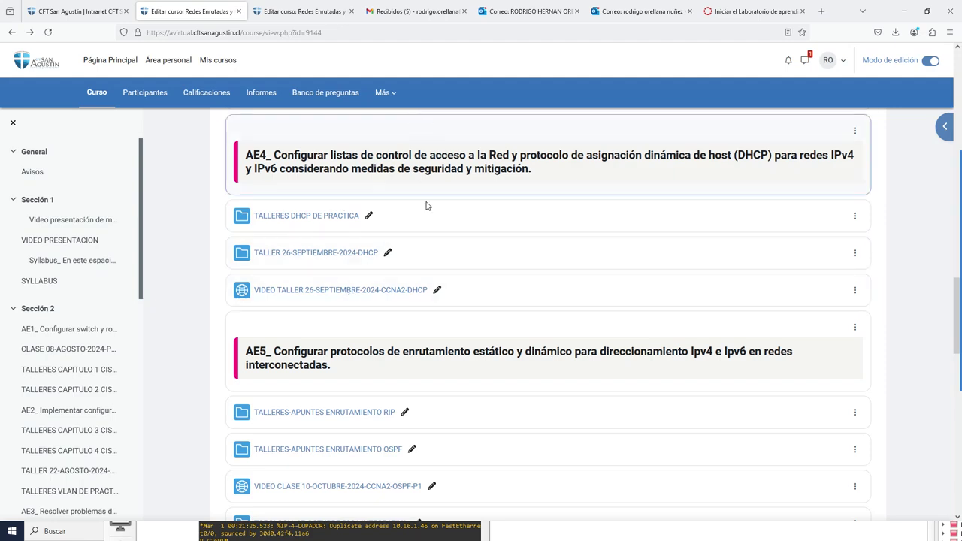
scroll(435, 298, "down", 7)
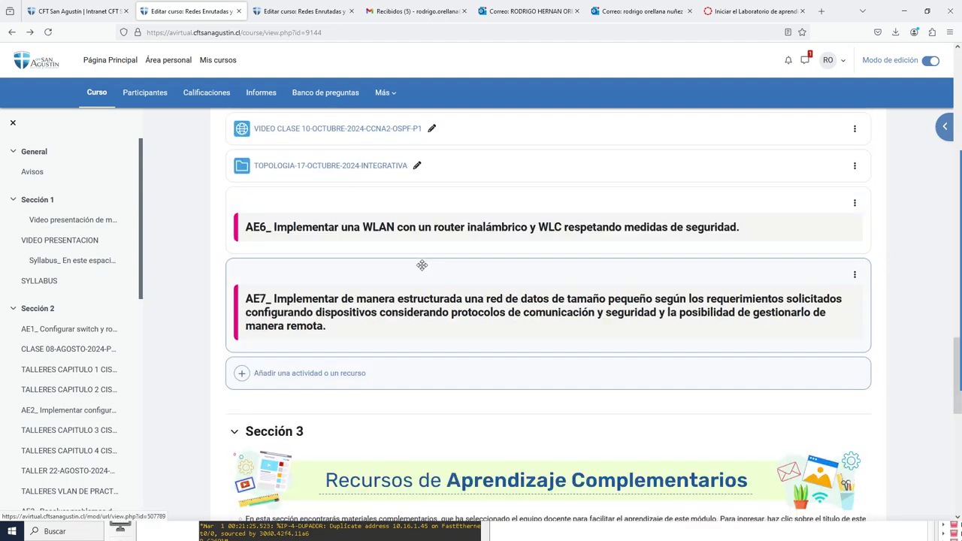
scroll(414, 236, "down", 3)
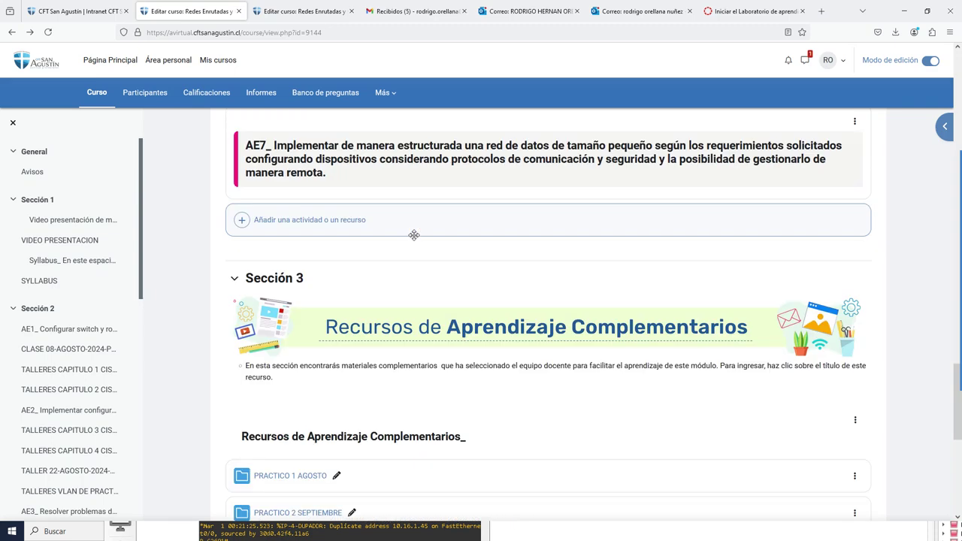
scroll(414, 239, "up", 4)
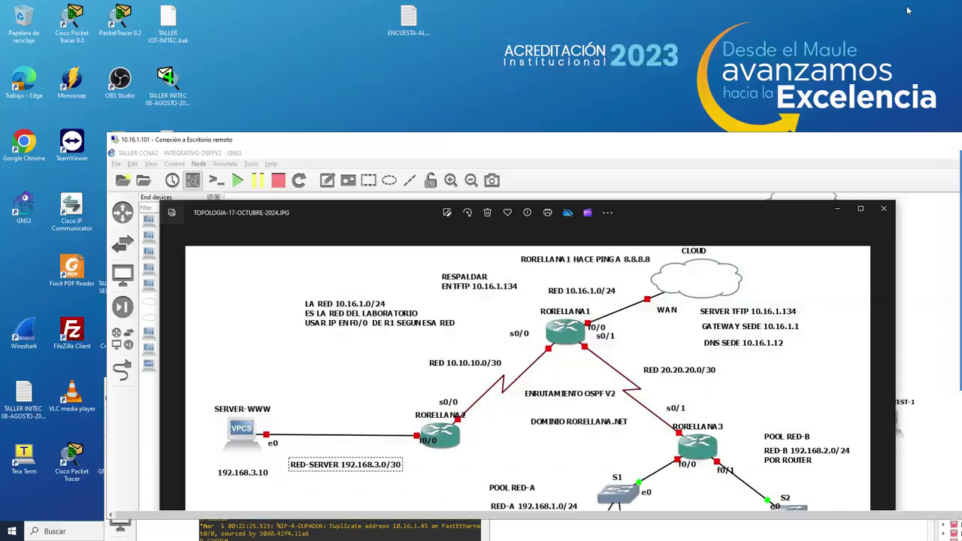
- Put the browser away, return the remote desktop session to full screen and minimize the reference image to uncover the GNS3 topology
left_click(904, 11)
double_click(402, 140)
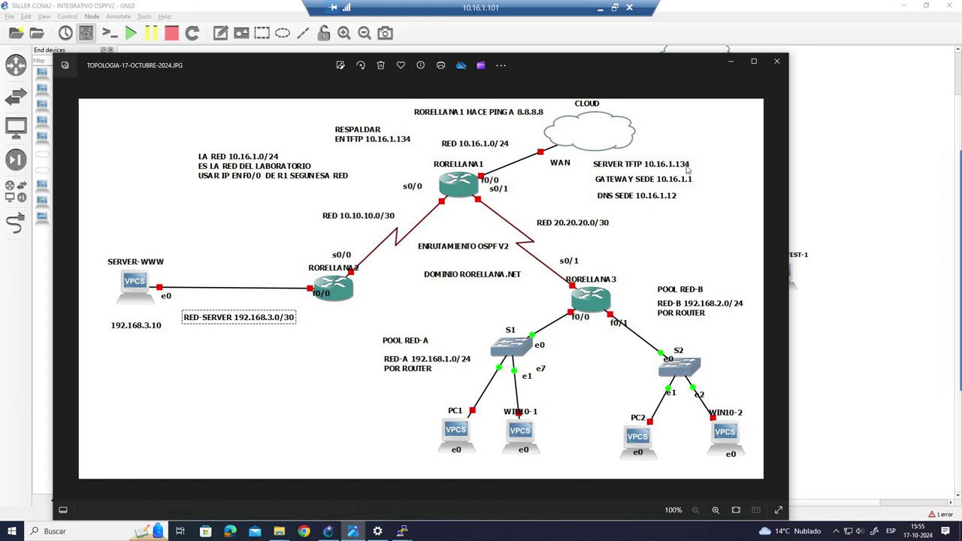
left_click(732, 63)
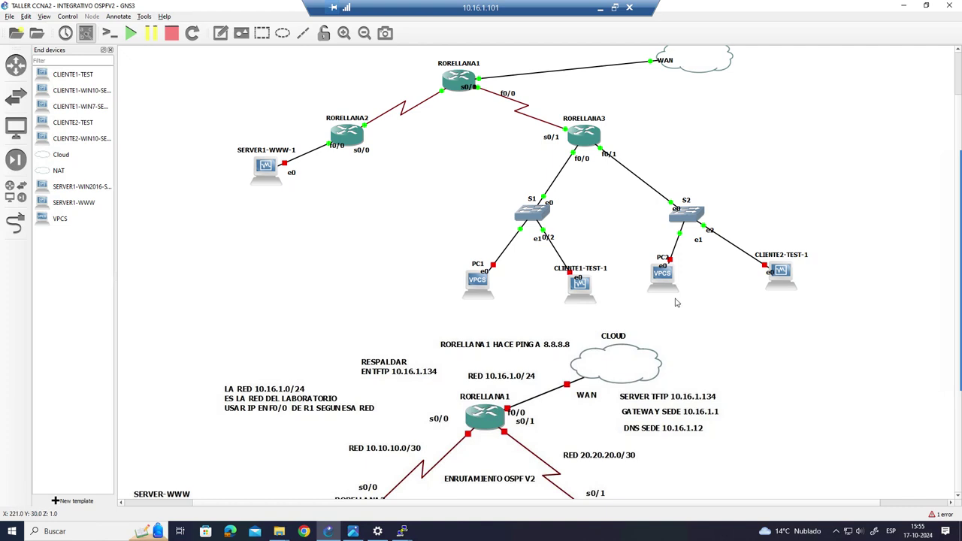